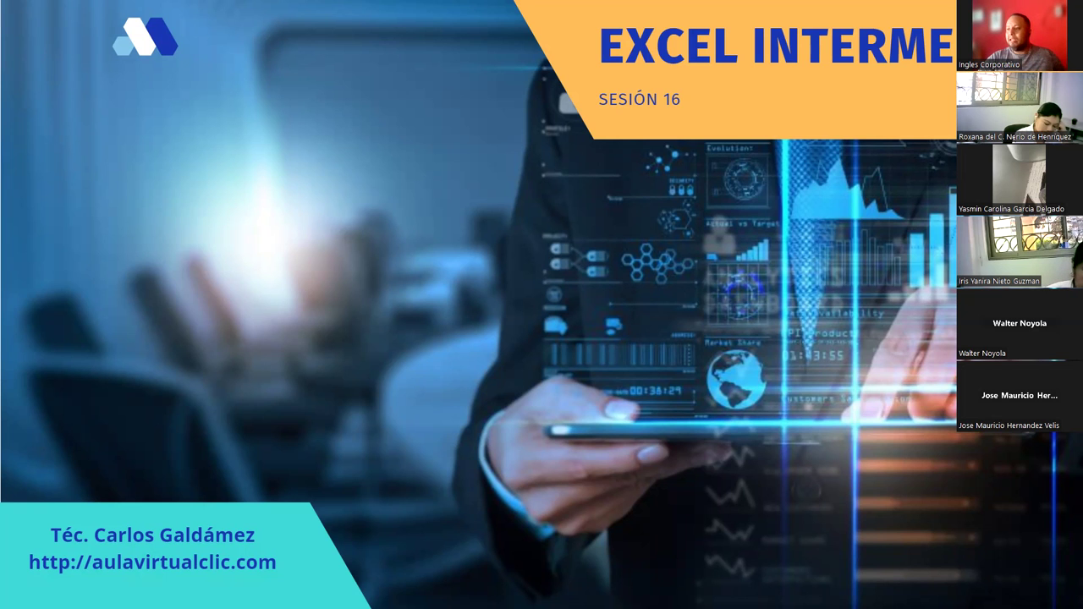
Step: Advance the slideshow past the learning-route slide to the 'Tema' topic slide
key(Right)
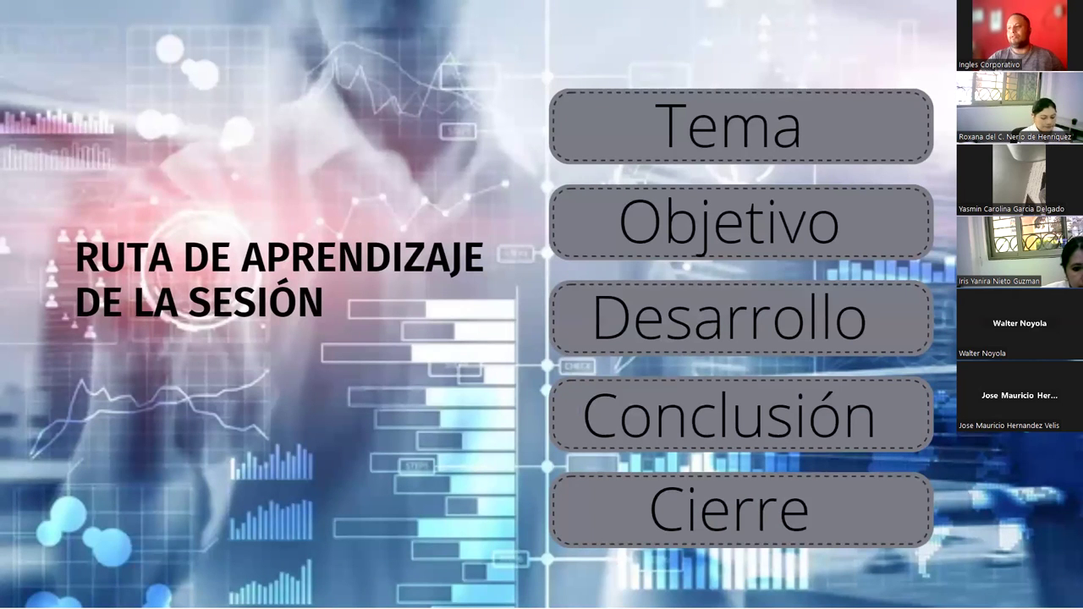
key(Right)
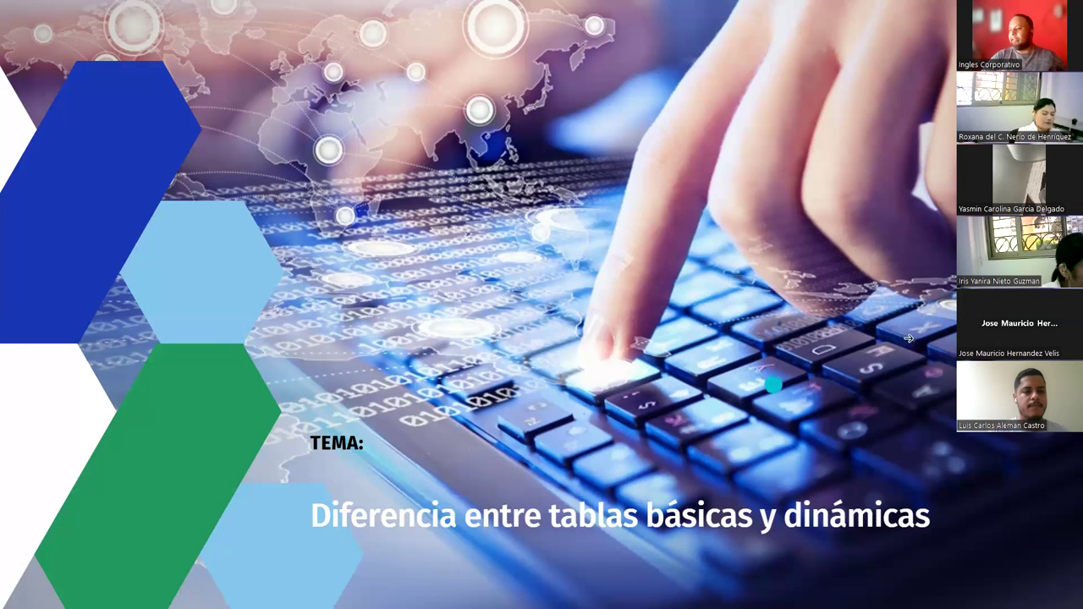
Step: Advance through the Objetivo slide to the normal-versus-pivot tables slide, then bring up the Excel workbook
click(907, 338)
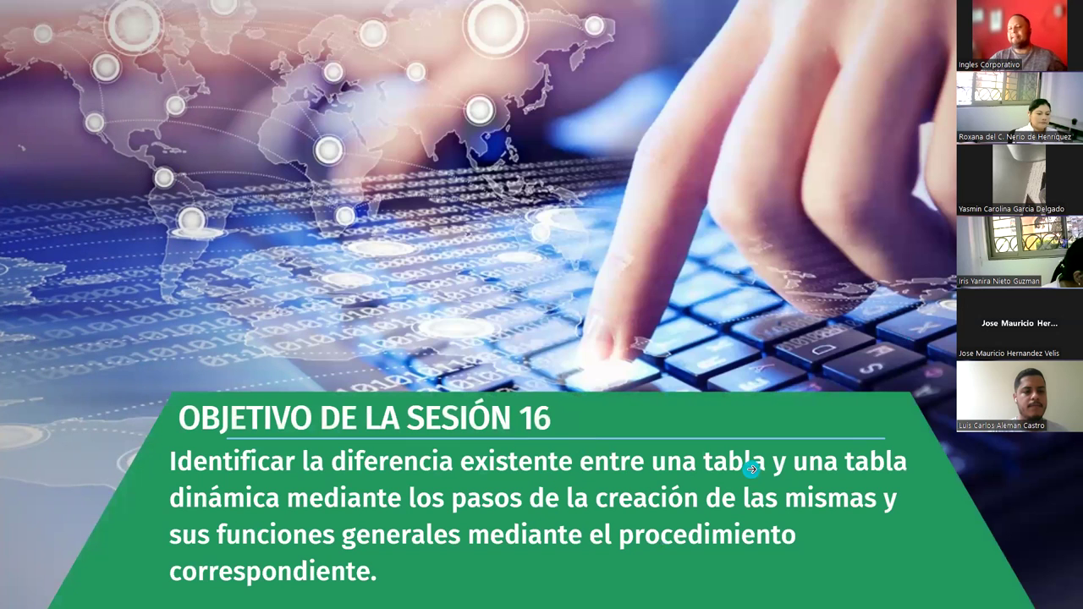
mouse_move(140, 533)
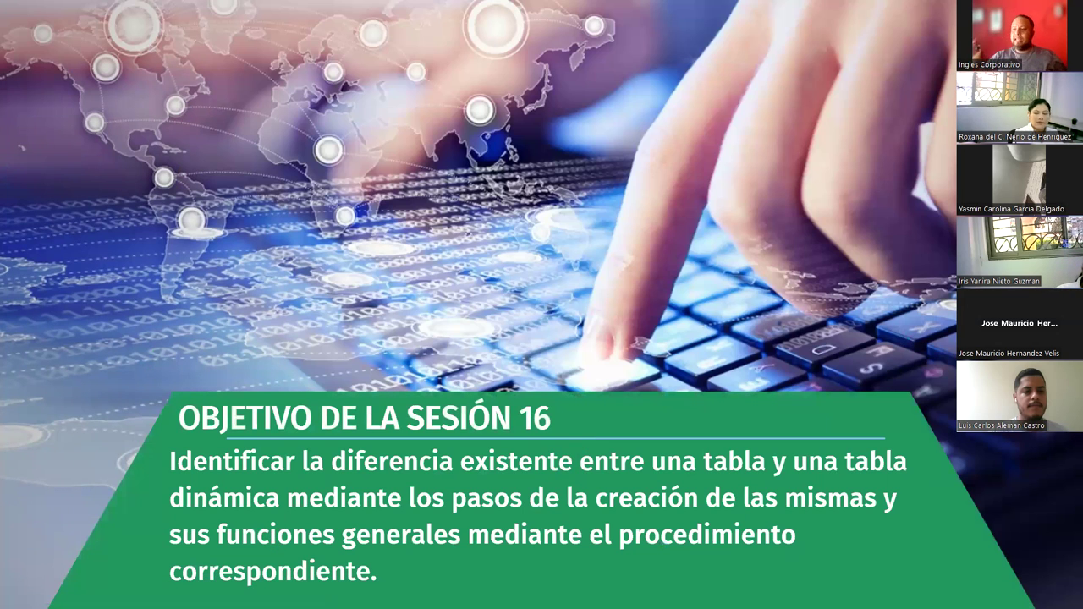
mouse_move(582, 536)
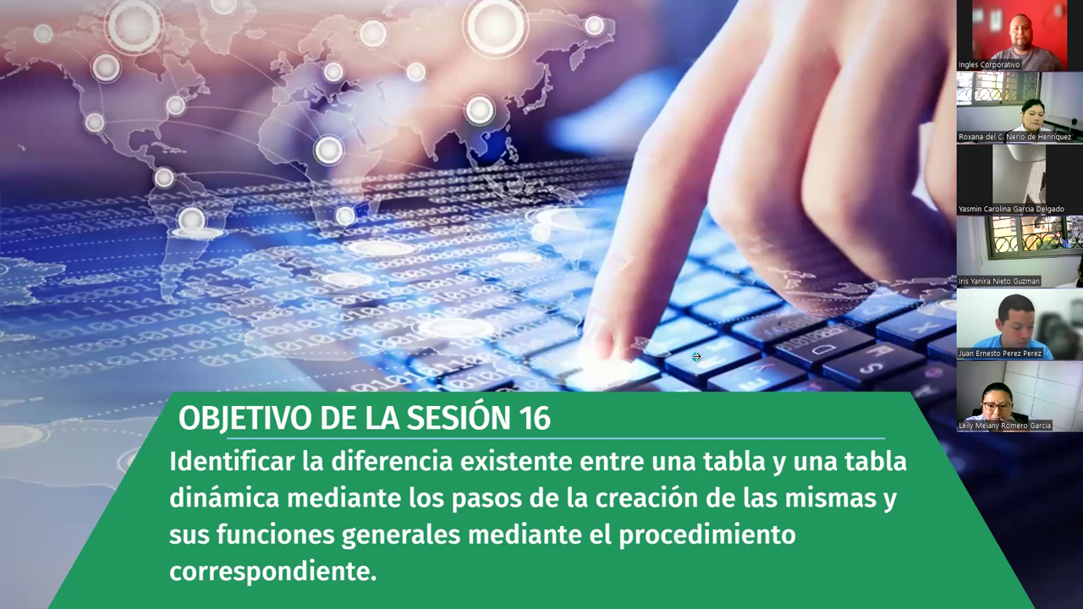
key(Right)
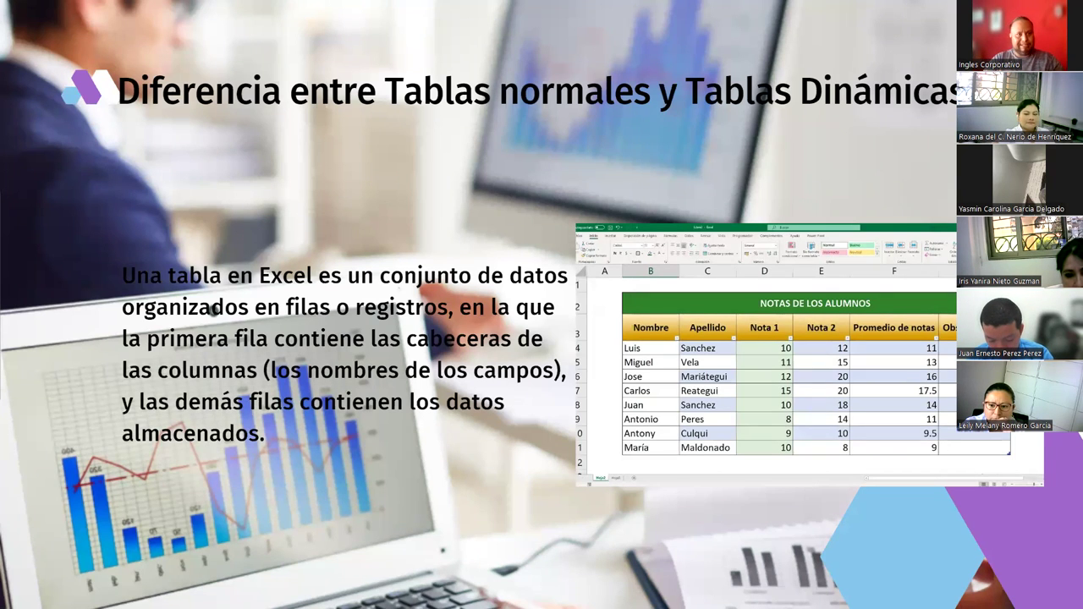
mouse_move(41, 498)
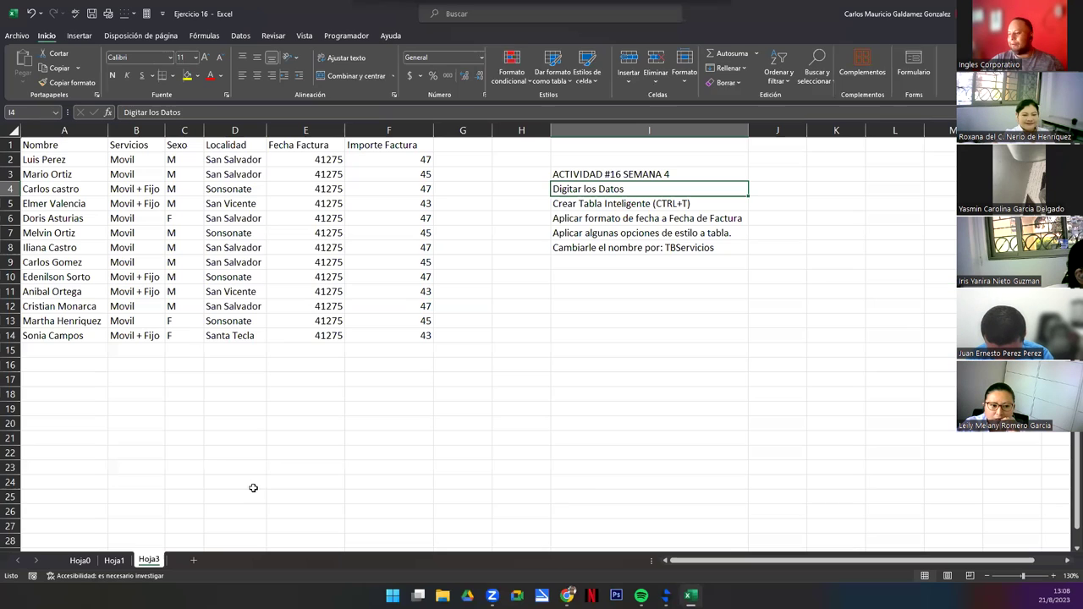
Step: Add sheet Hoja2, apply Todos los bordes to C5:I18, and open the print preview
click(193, 563)
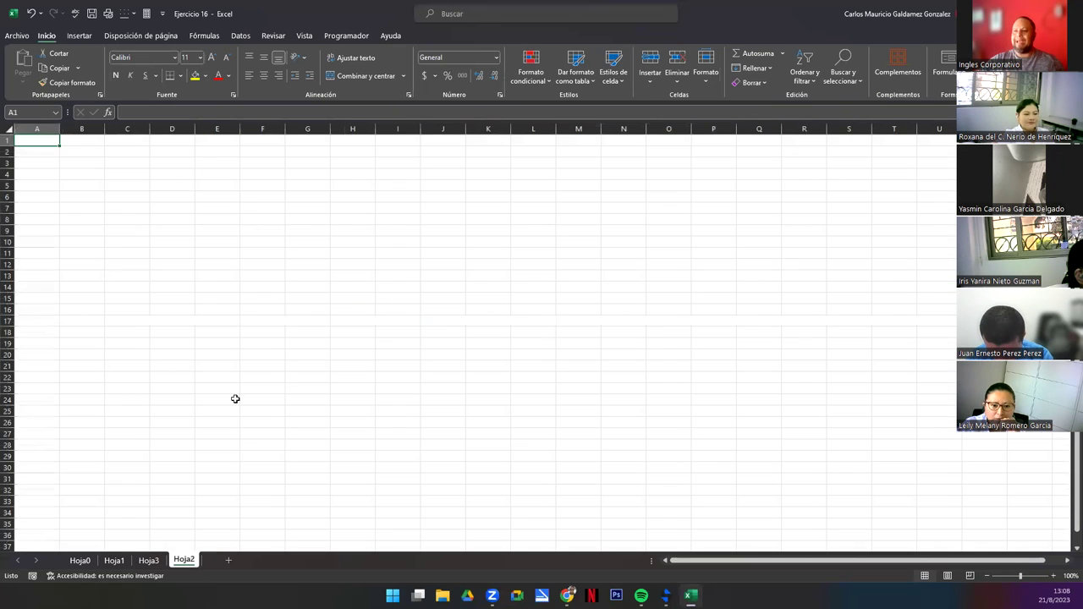
click(98, 318)
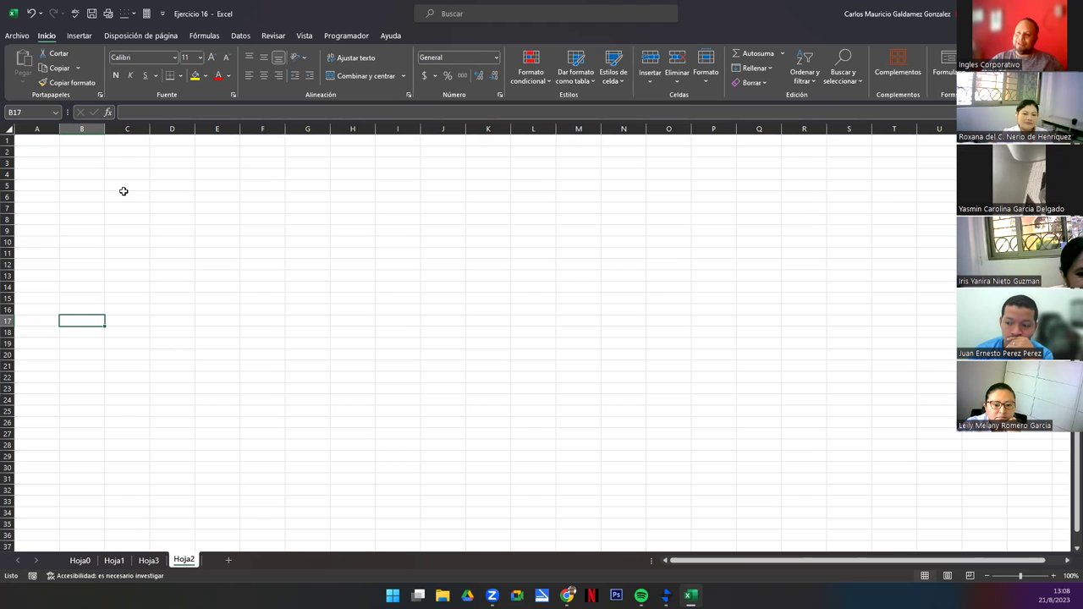
drag(123, 185, 397, 334)
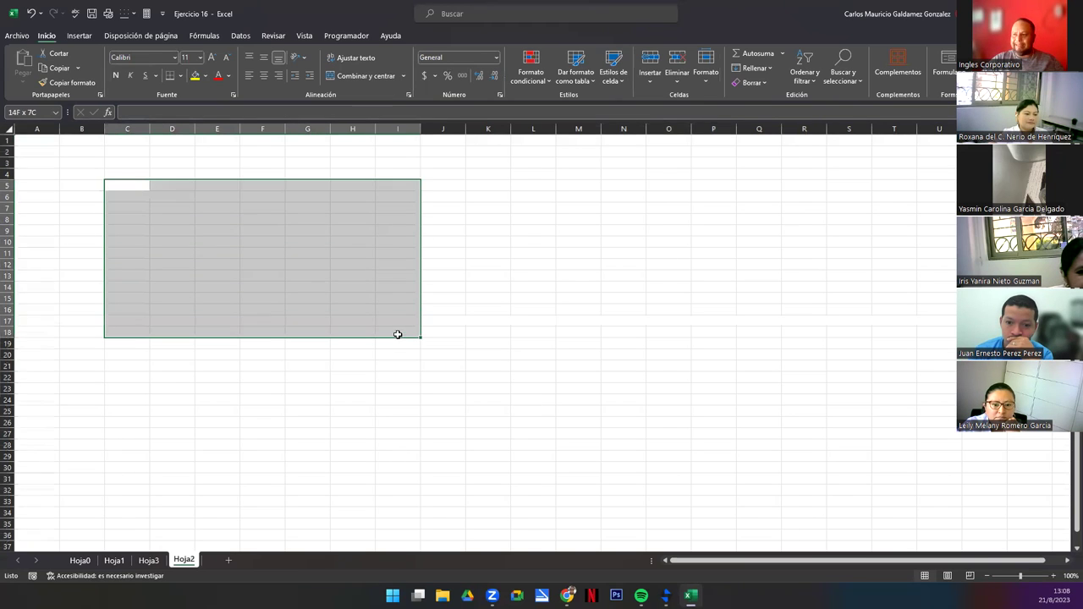
click(180, 75)
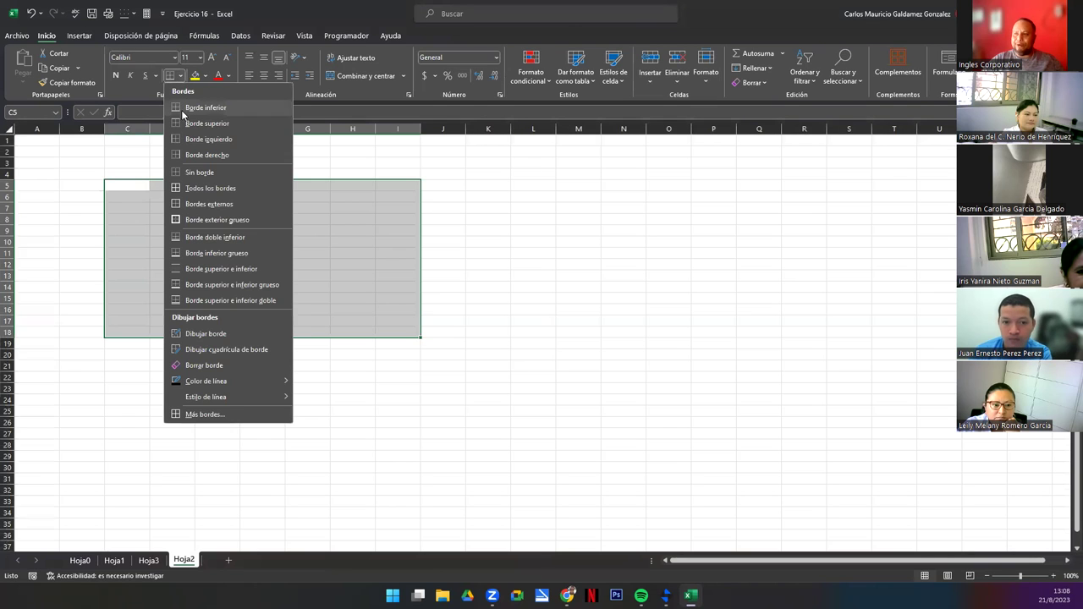
click(191, 187)
click(243, 306)
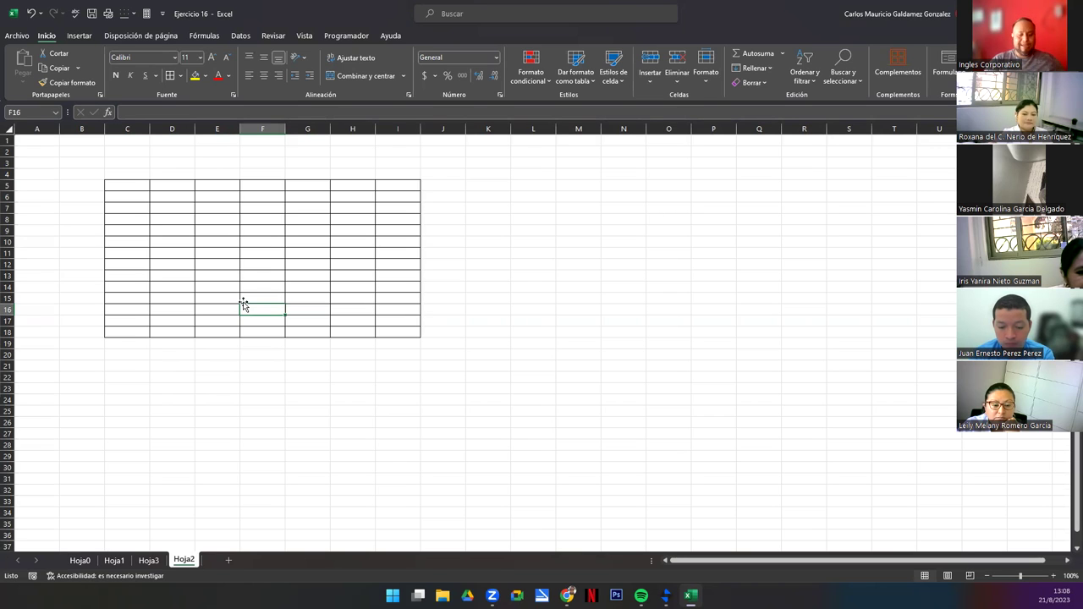
key(ctrl+p)
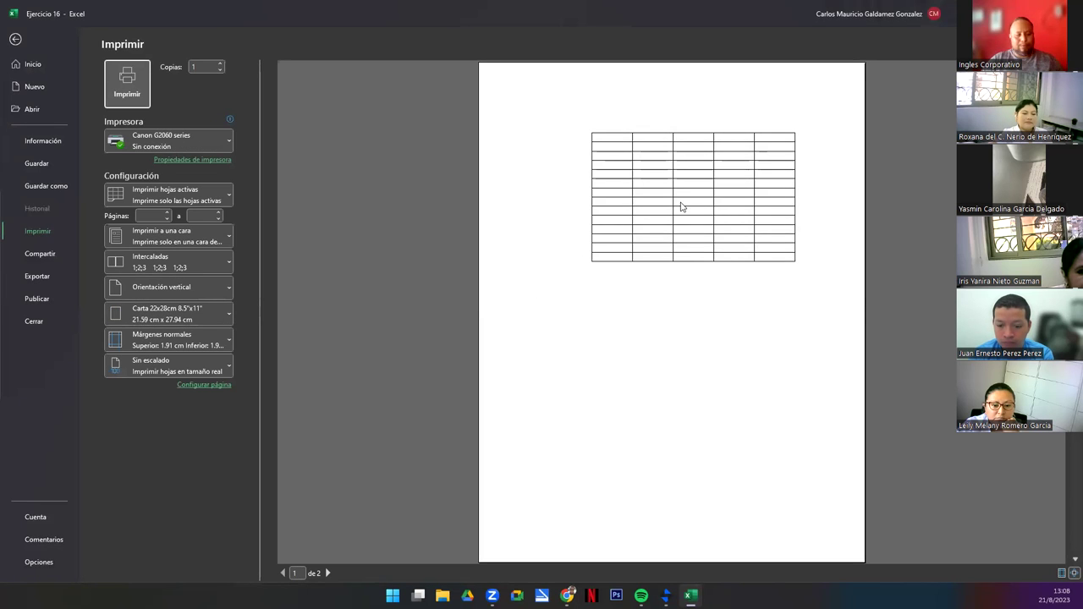
Step: Type a five-entry list ('Ho', 'fdg', 'jh', 'jkf jhg', 'fjh f g fgh f') down column K from K5
key(Escape)
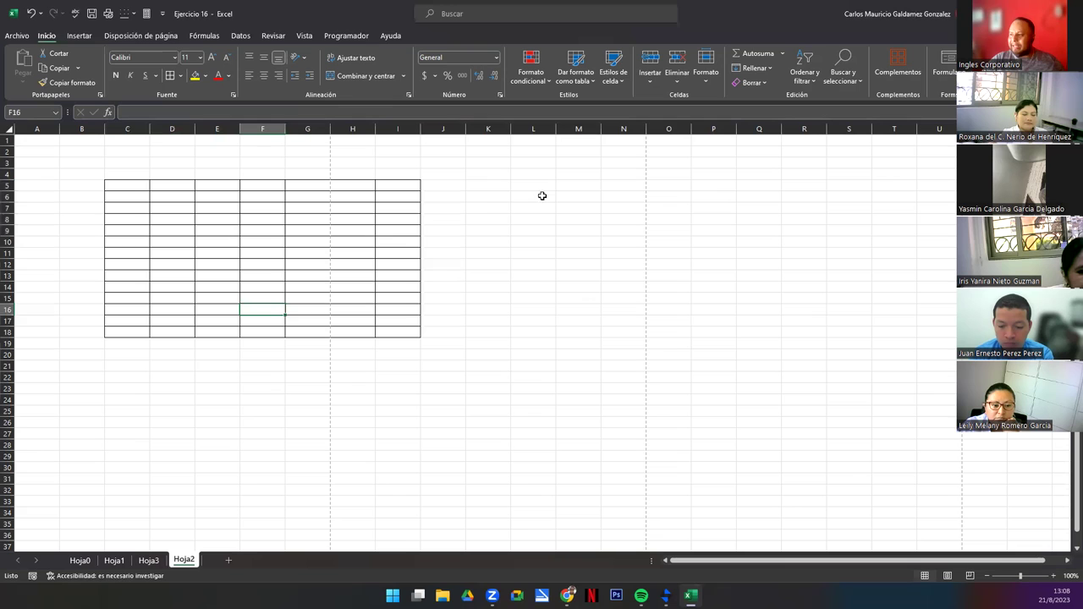
mouse_move(474, 183)
mouse_down()
mouse_move(595, 319)
mouse_move(609, 351)
mouse_up()
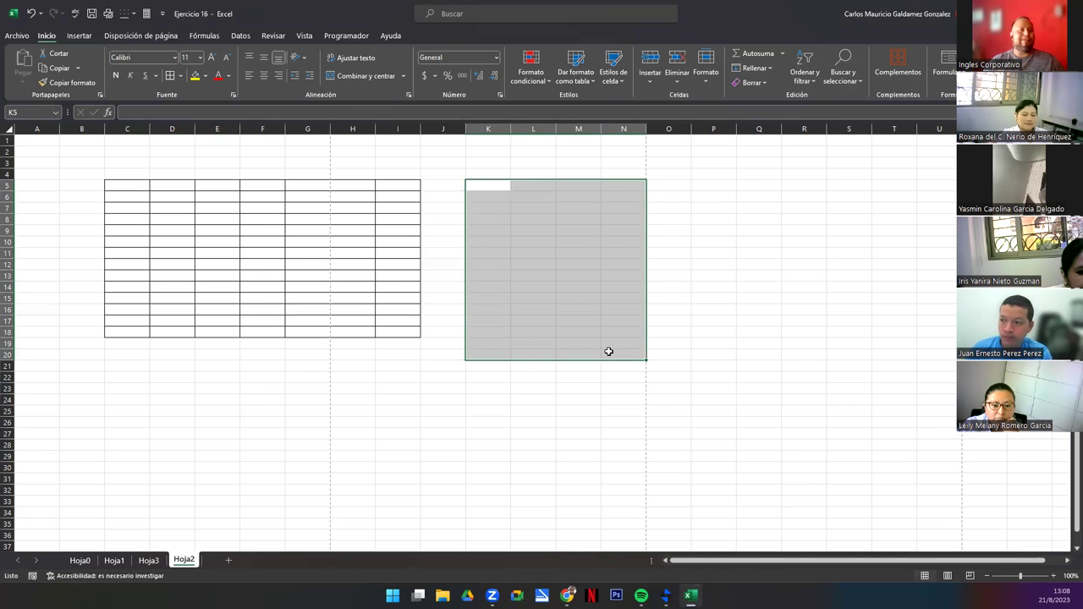
key(shift+BackSpace)
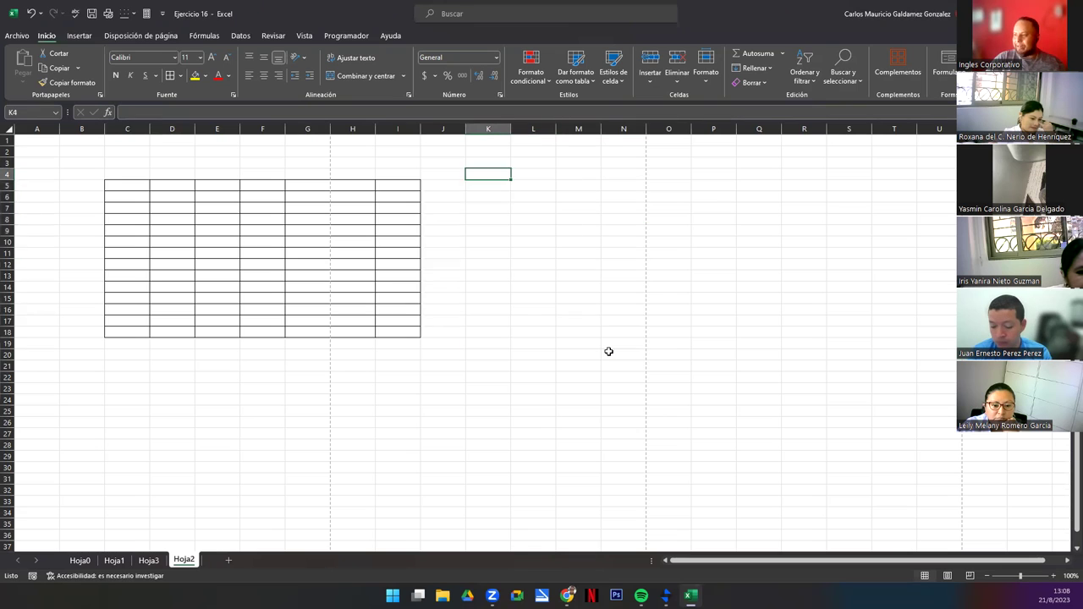
text(Hola)
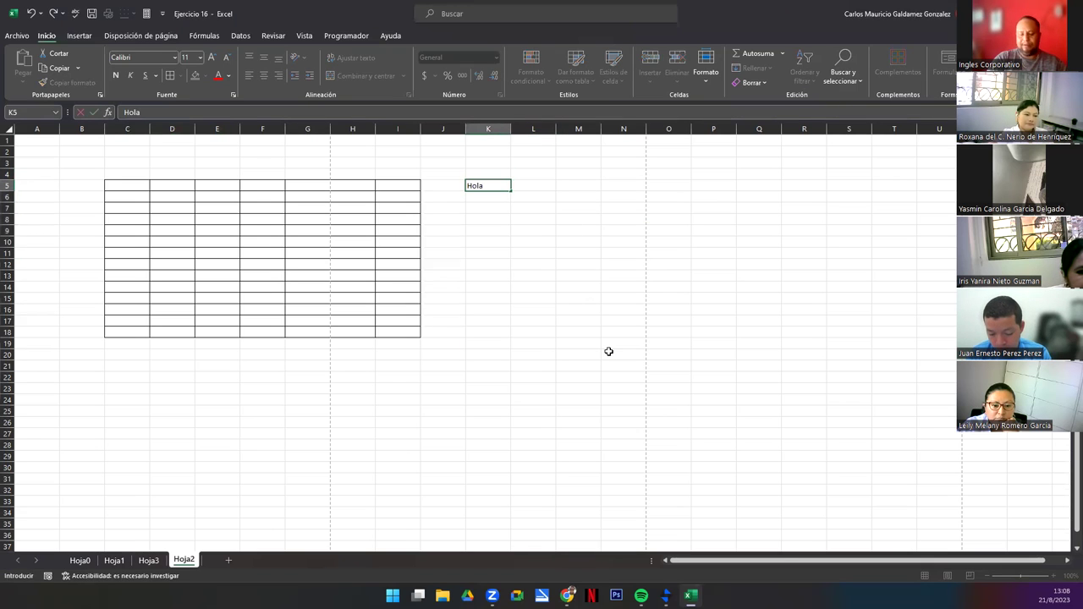
key(Return)
text(fdg)
key(Return)
text(jh)
key(Return)
text(jkf )
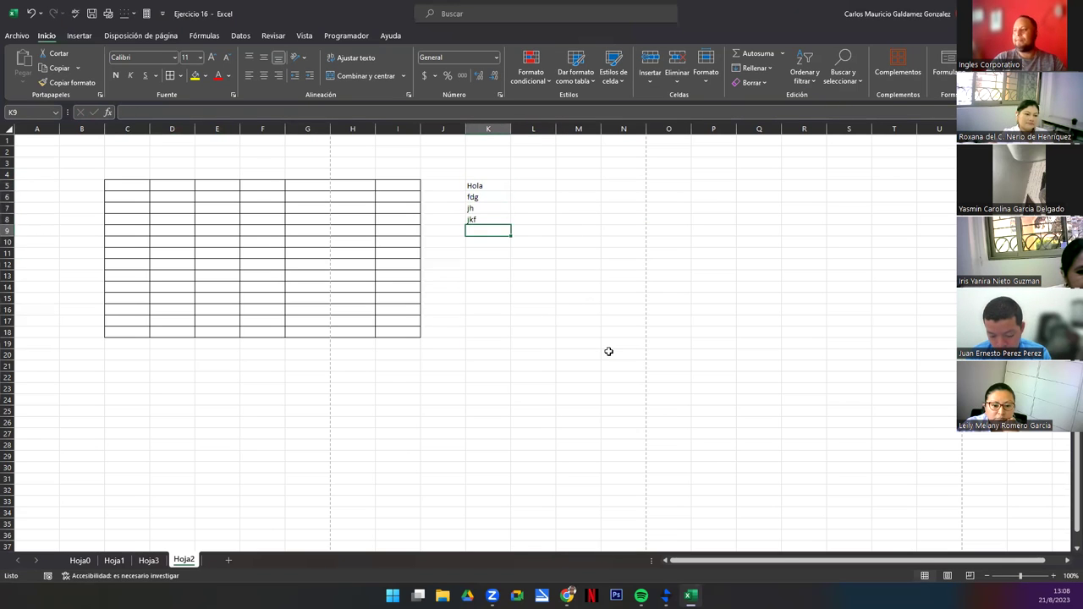
text(jhg)
key(Return)
key(Return)
text(fjh  f g fgh f)
key(Return)
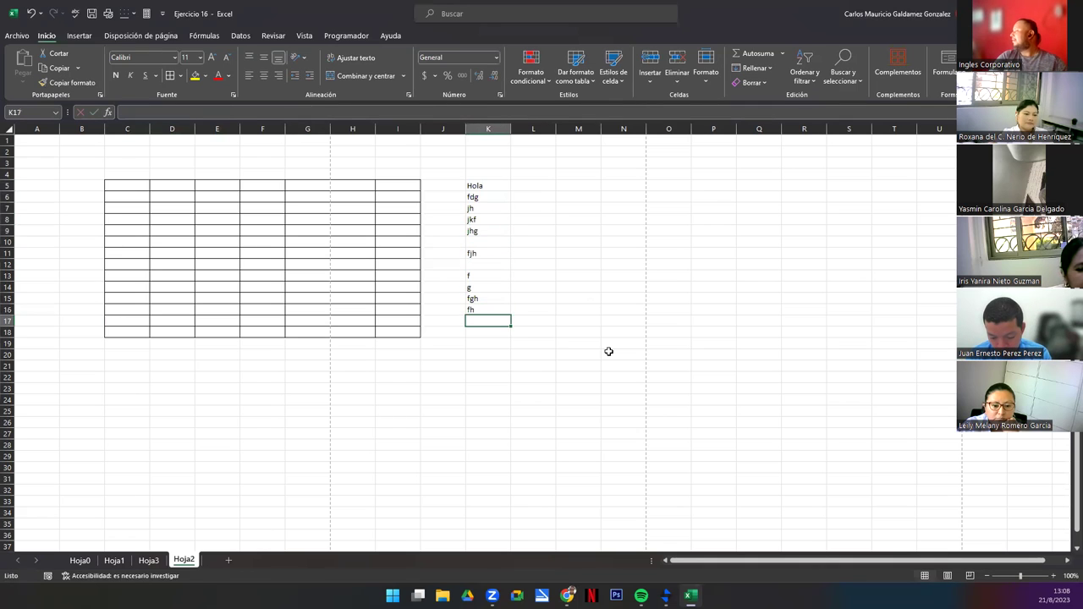
Step: Copy the K5:K16 list into columns L, M and N, then preview page 2 of the printout
drag(474, 187, 473, 308)
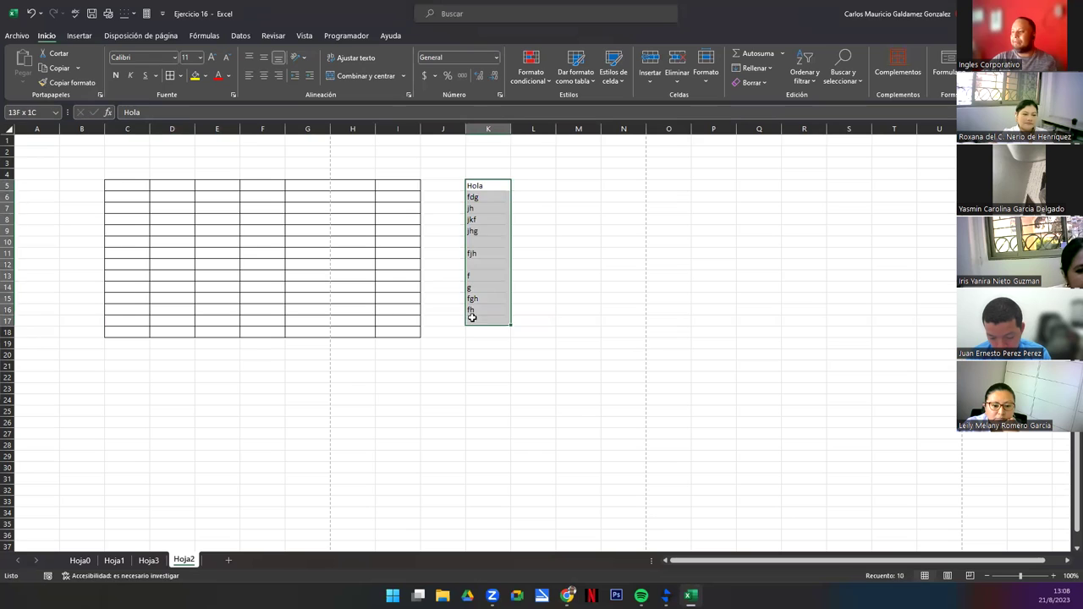
key(ctrl+c)
click(546, 184)
key(ctrl+v)
click(575, 184)
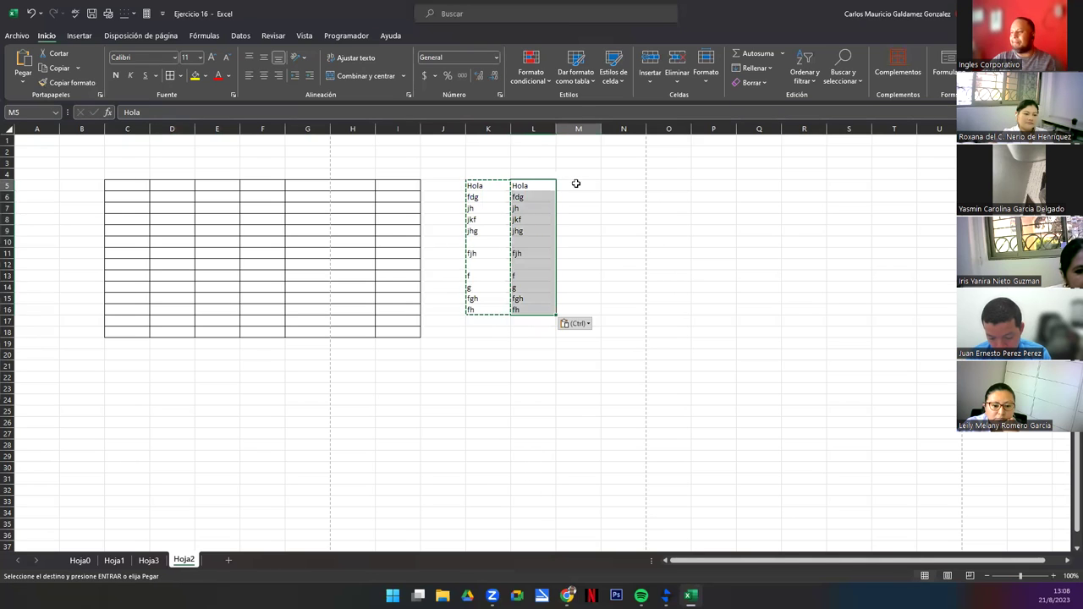
key(ctrl+v)
click(612, 183)
key(ctrl+v)
click(496, 262)
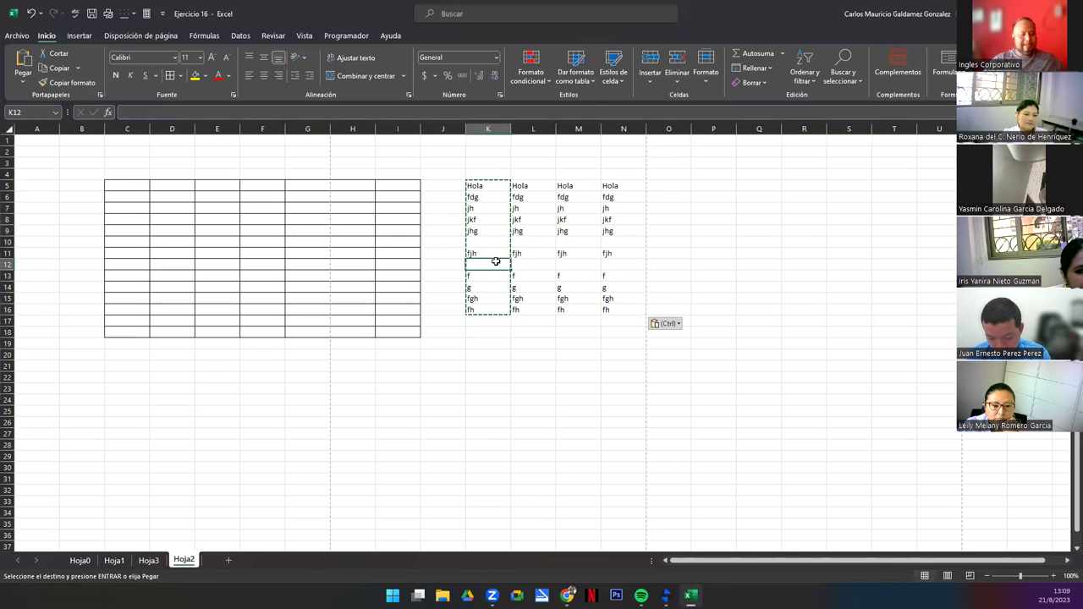
key(Escape)
key(ctrl+p)
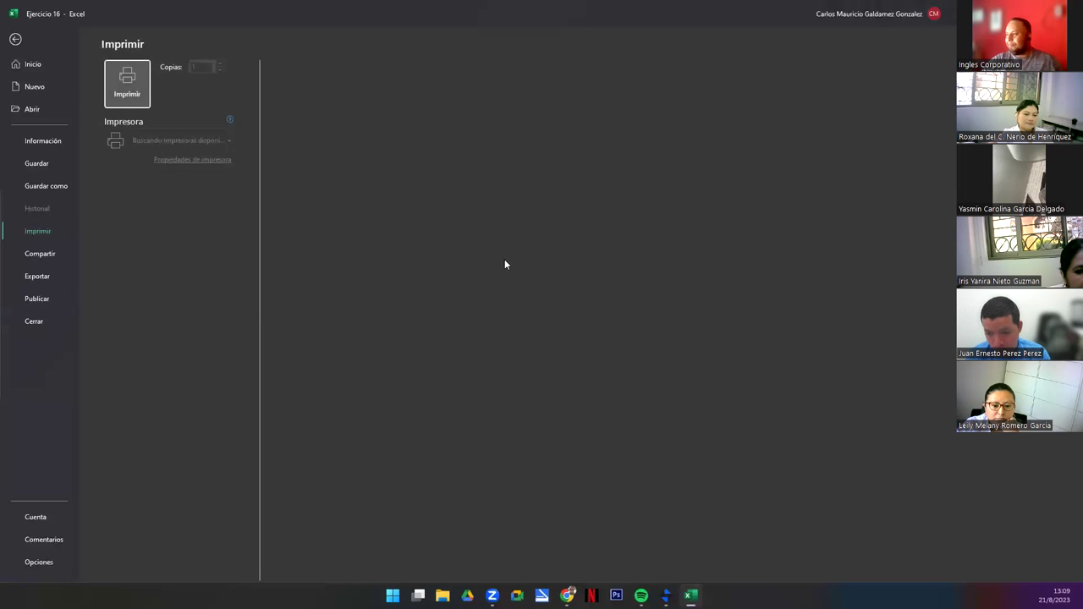
click(327, 573)
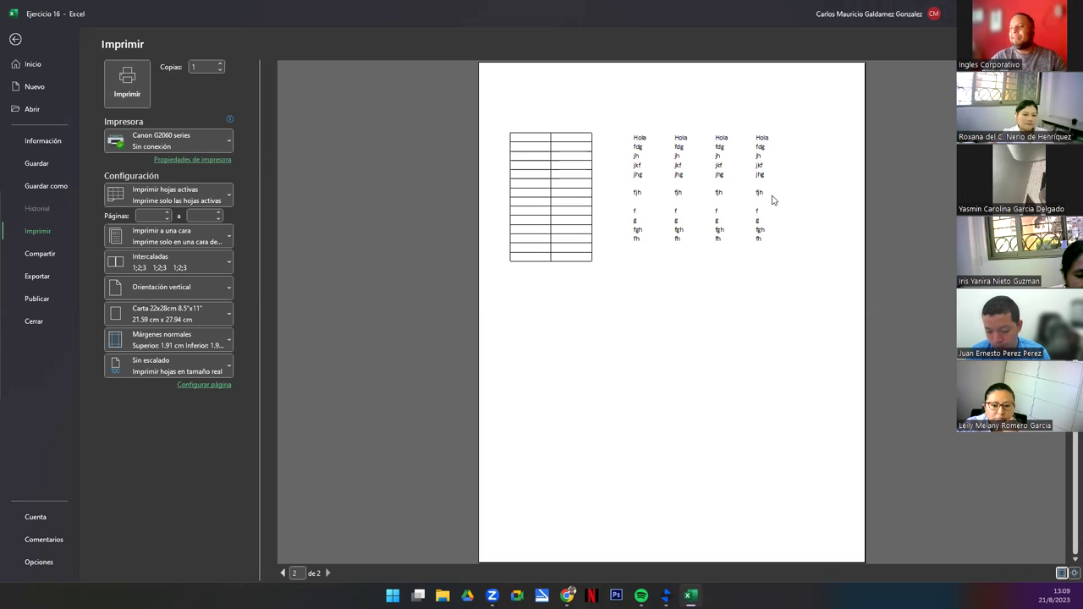
Step: Copy the four lists in K5:N16 and paste them into the bordered block at C5
key(Escape)
mouse_move(472, 185)
mouse_down()
mouse_move(507, 231)
mouse_move(609, 310)
mouse_up()
key(ctrl+c)
click(113, 187)
right_click(113, 187)
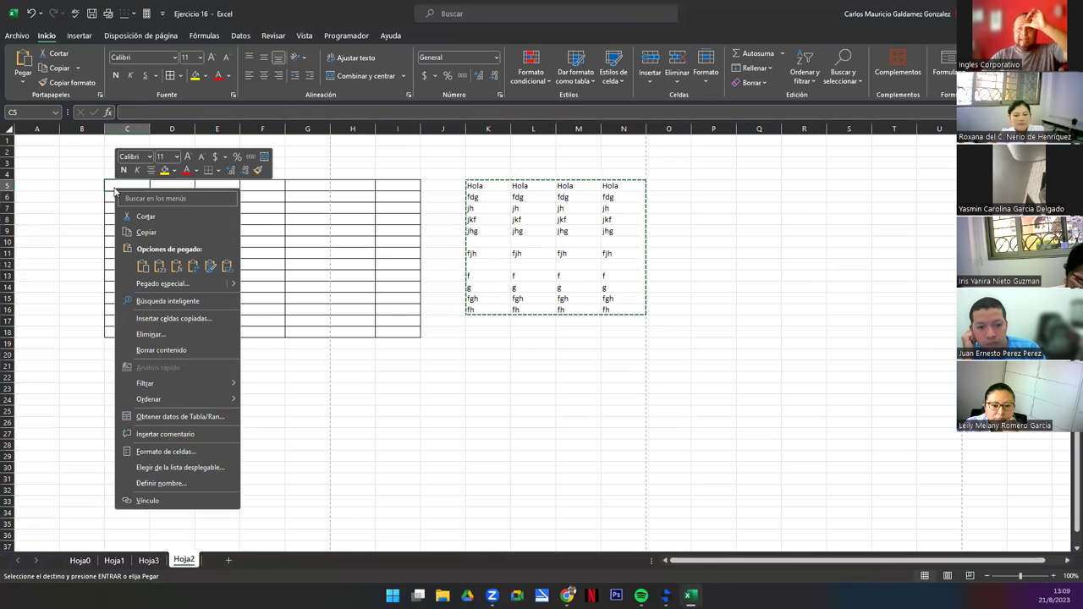
click(158, 267)
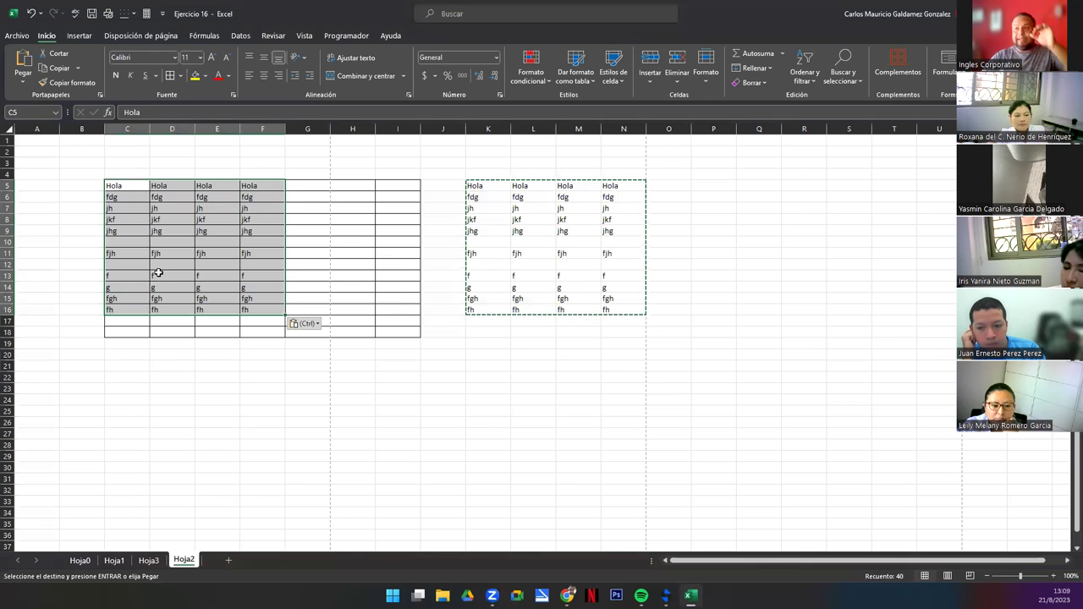
click(351, 298)
Step: Delete columns H through N and open the print preview
drag(352, 128, 622, 134)
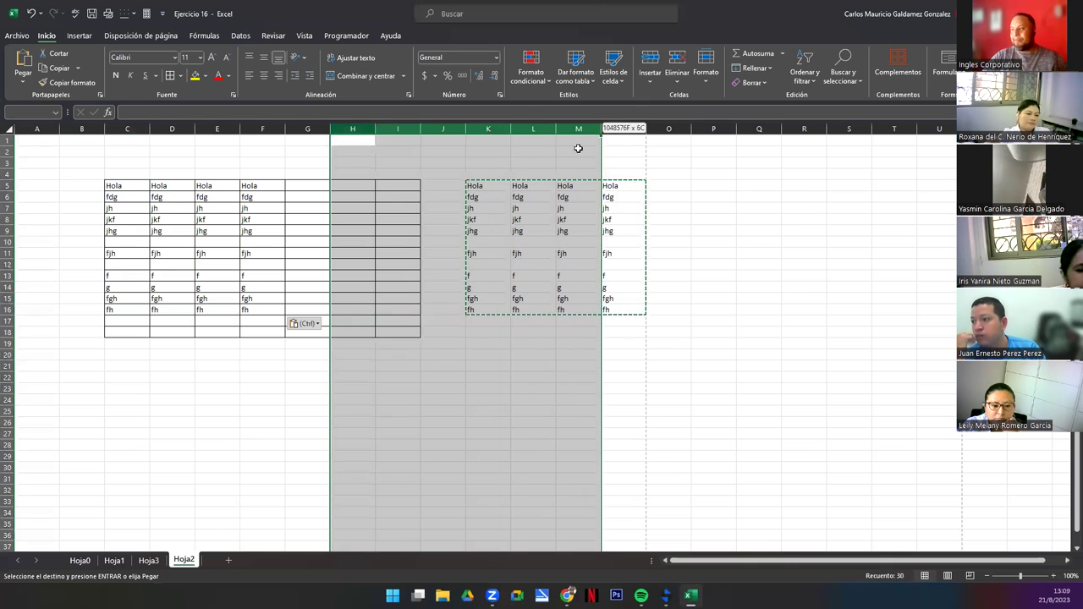
right_click(623, 134)
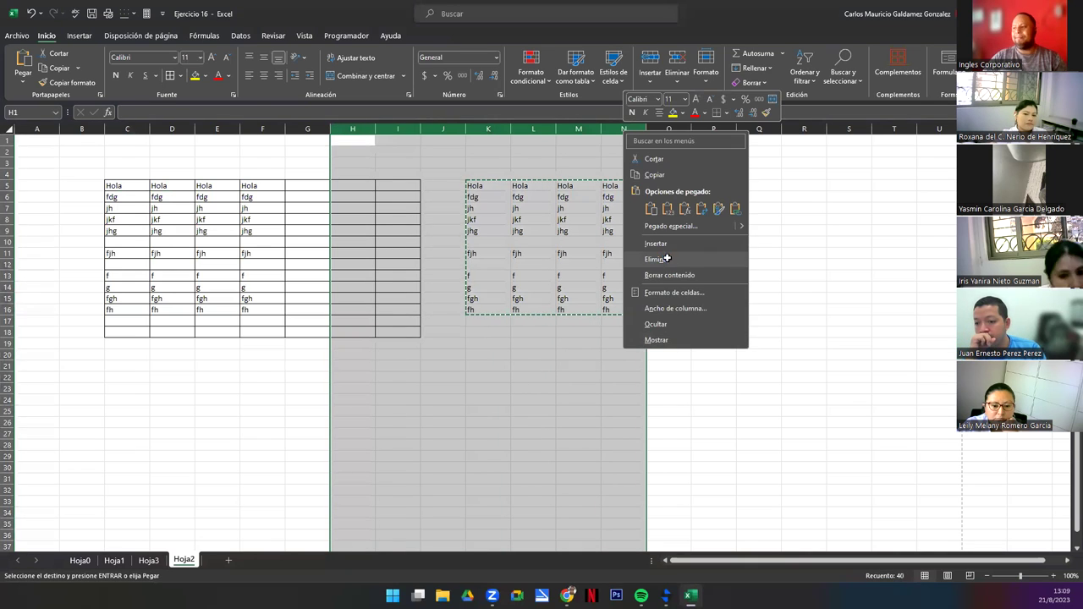
click(664, 258)
click(235, 252)
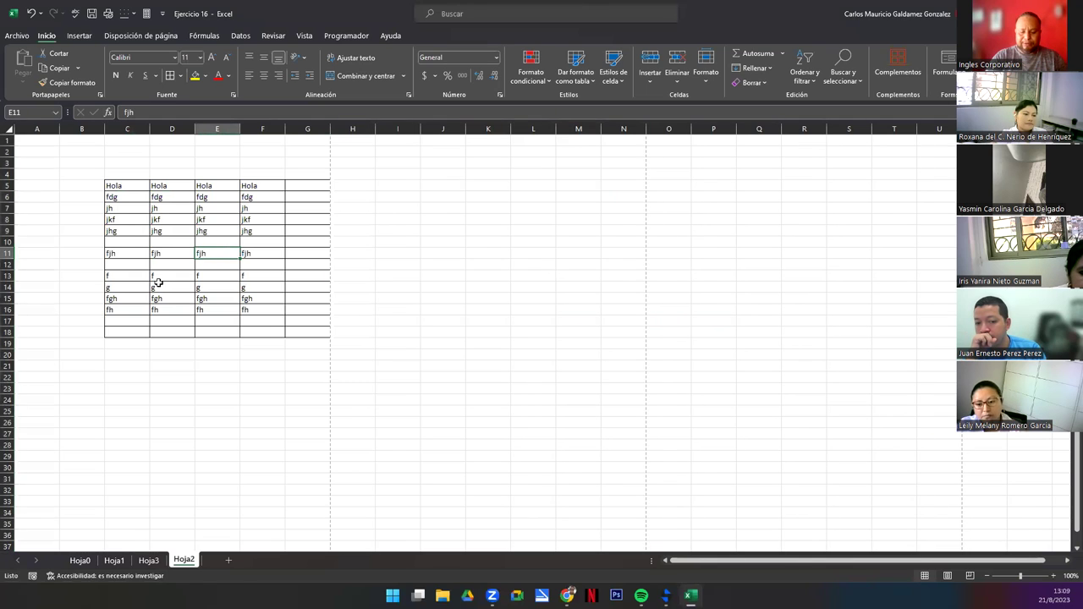
key(ctrl+p)
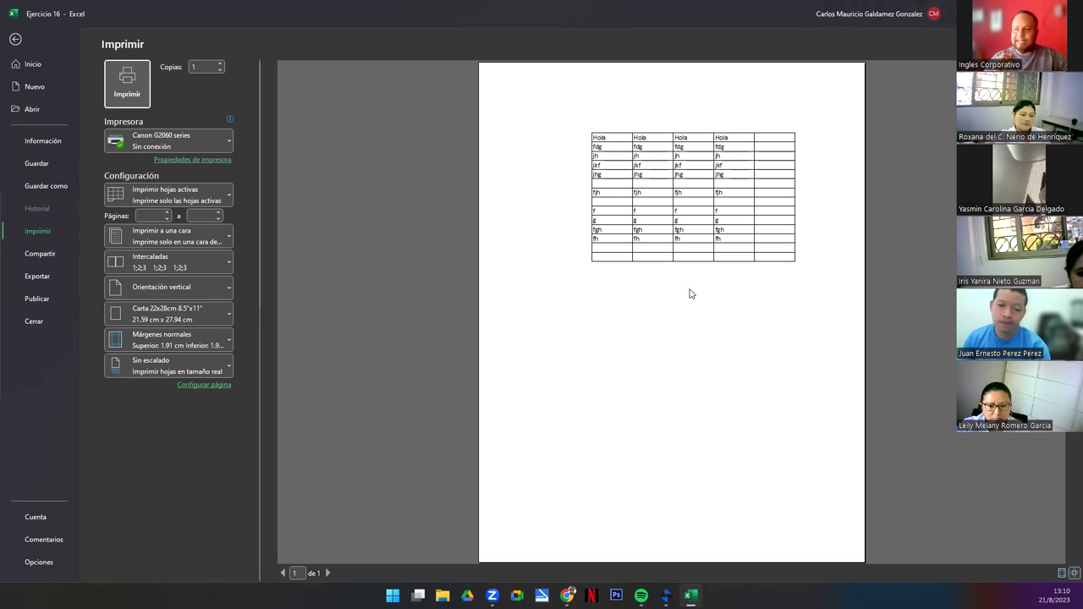
Step: Leave the print preview, select the bordered C5:G18 list, and switch to the presentation
key(Escape)
drag(115, 186, 295, 330)
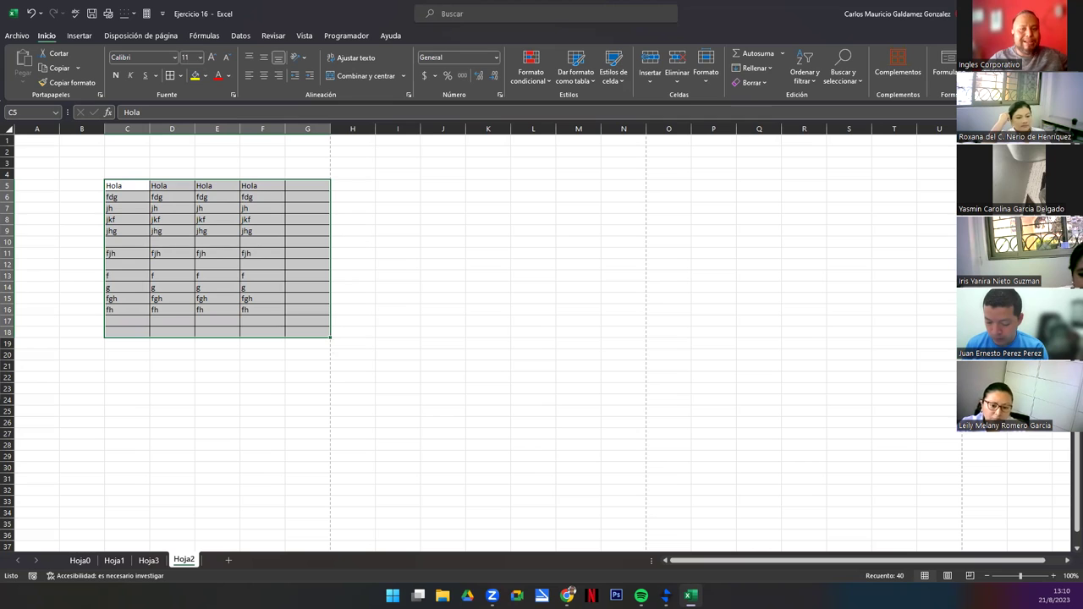
key(alt+Tab)
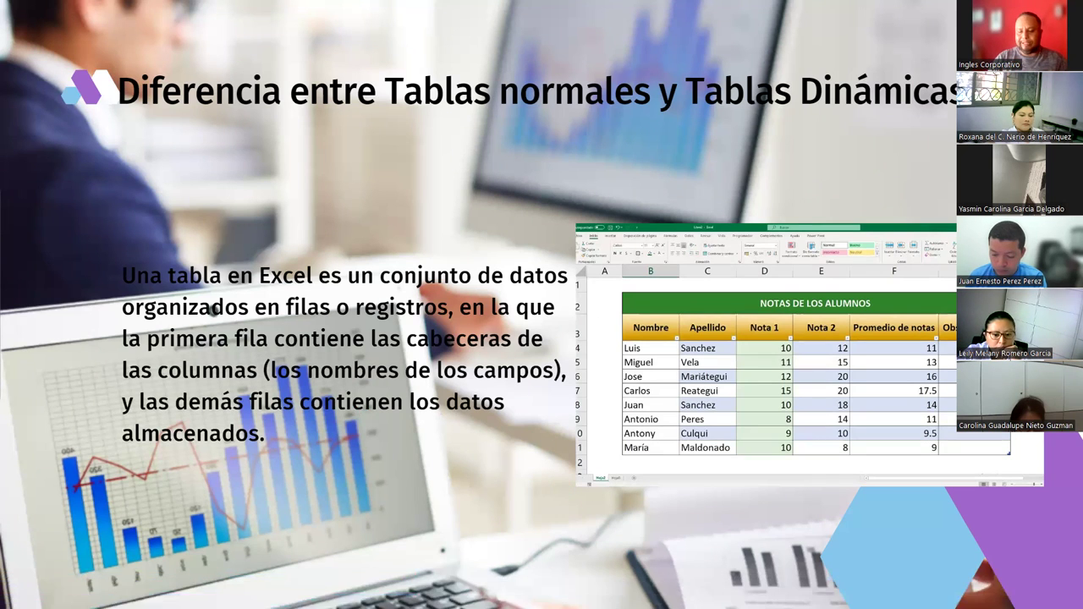
Step: Advance to the next Canva slide and switch back to the Excel workbook
key(Right)
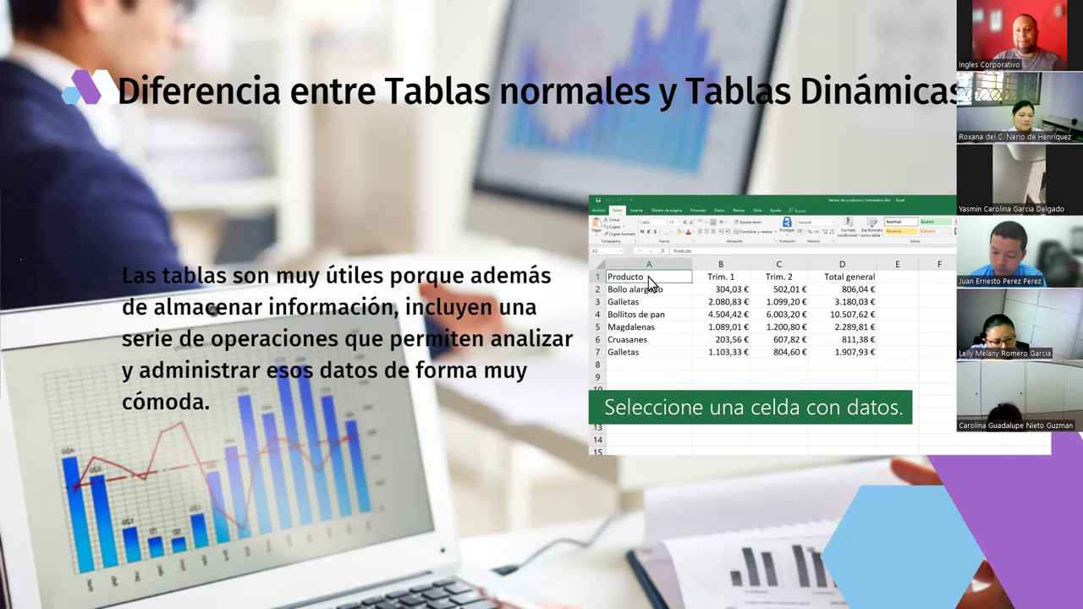
key(alt+Tab)
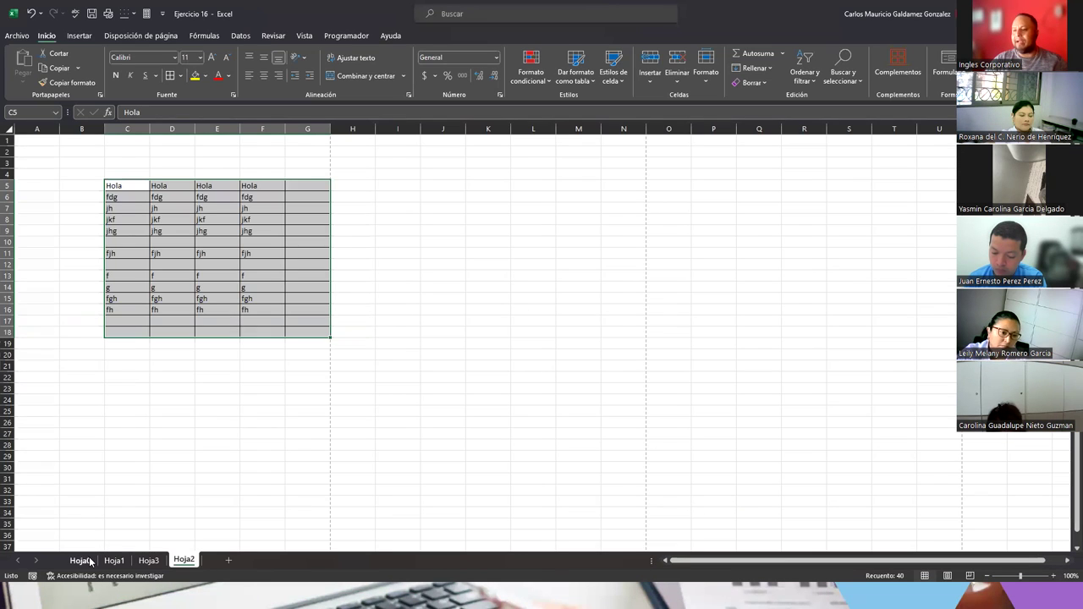
Step: Switch to the Hoja0 sheet and glance back at the presentation slide
click(81, 560)
click(159, 310)
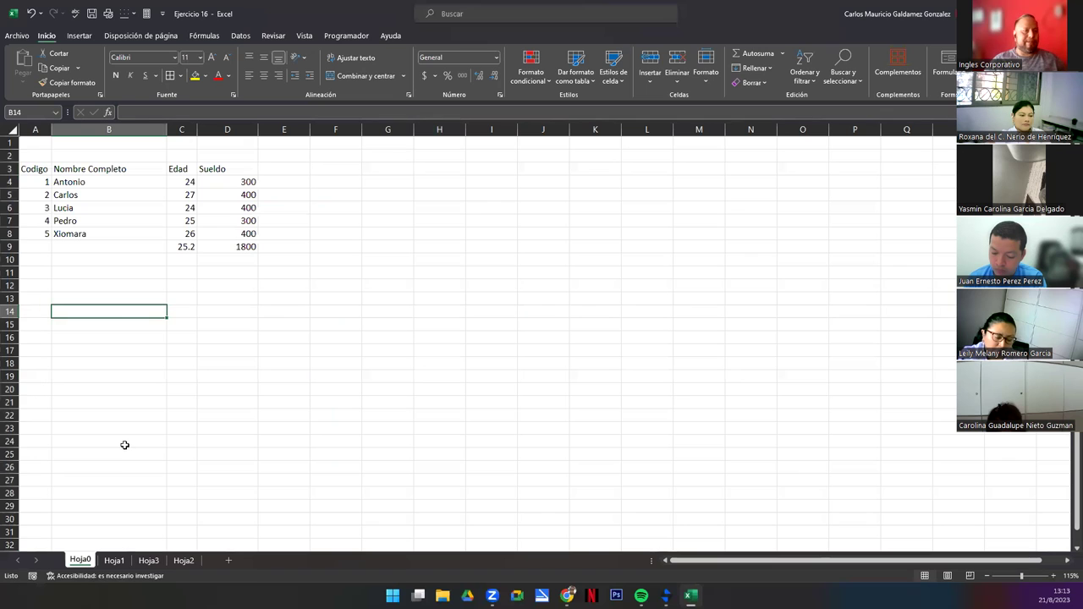
ctrl+scroll(238, 376, up, 1)
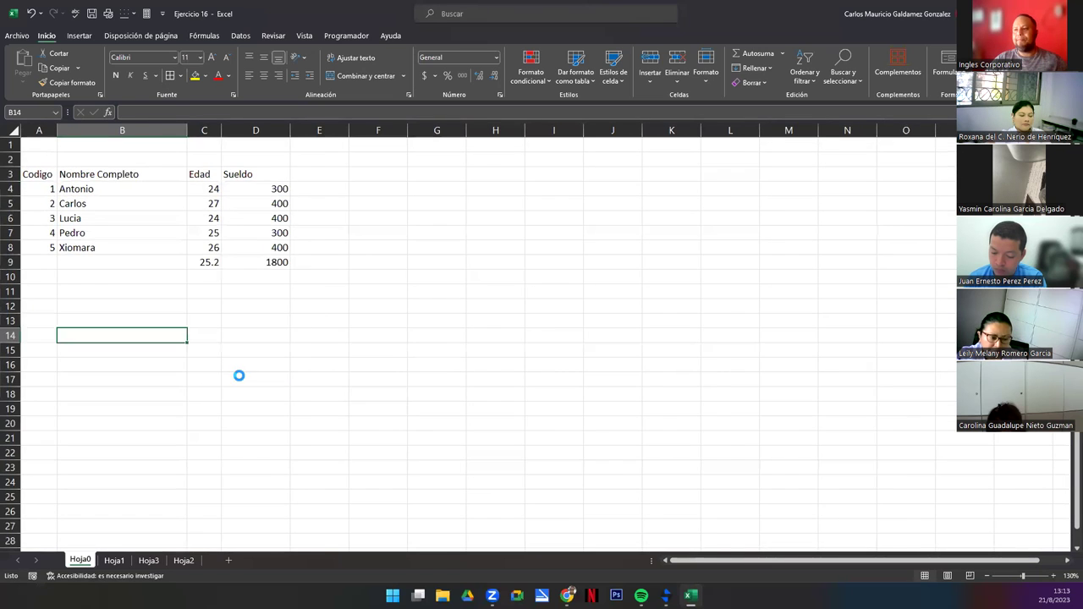
ctrl+scroll(238, 376, up, 1)
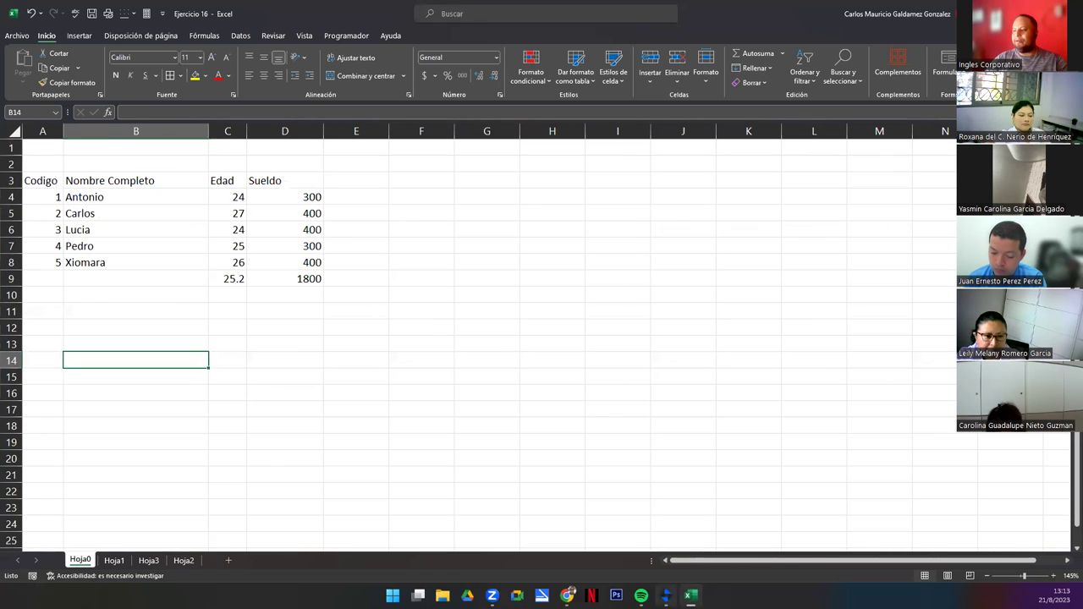
key(alt+Tab)
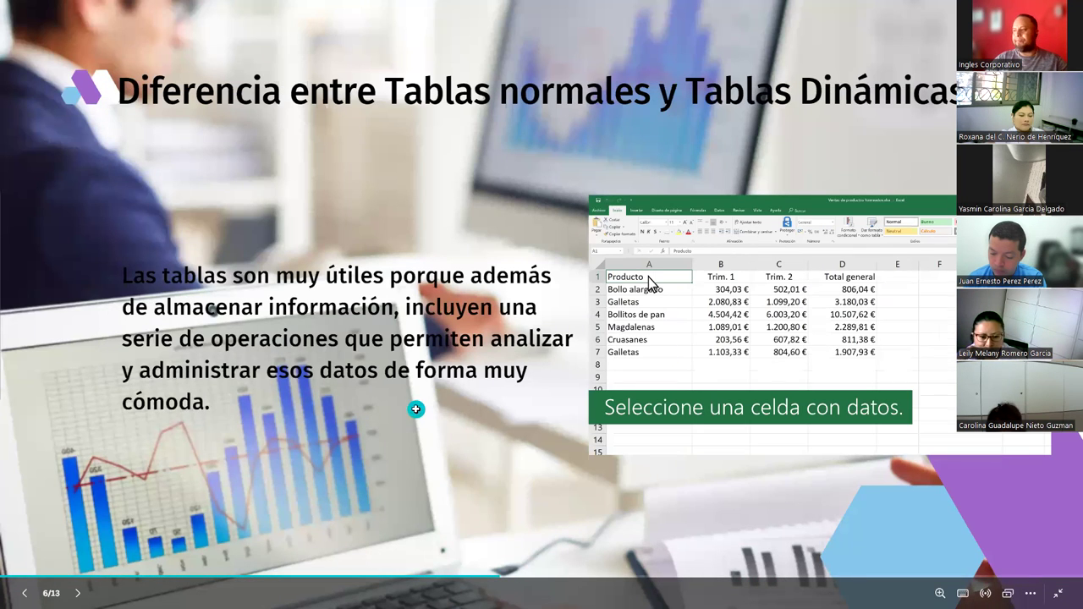
key(alt+Tab)
Step: Clear the 25.2 average in C9 and the 1800 total in D9
mouse_move(53, 177)
mouse_down()
mouse_move(305, 226)
mouse_move(313, 277)
mouse_up()
click(293, 271)
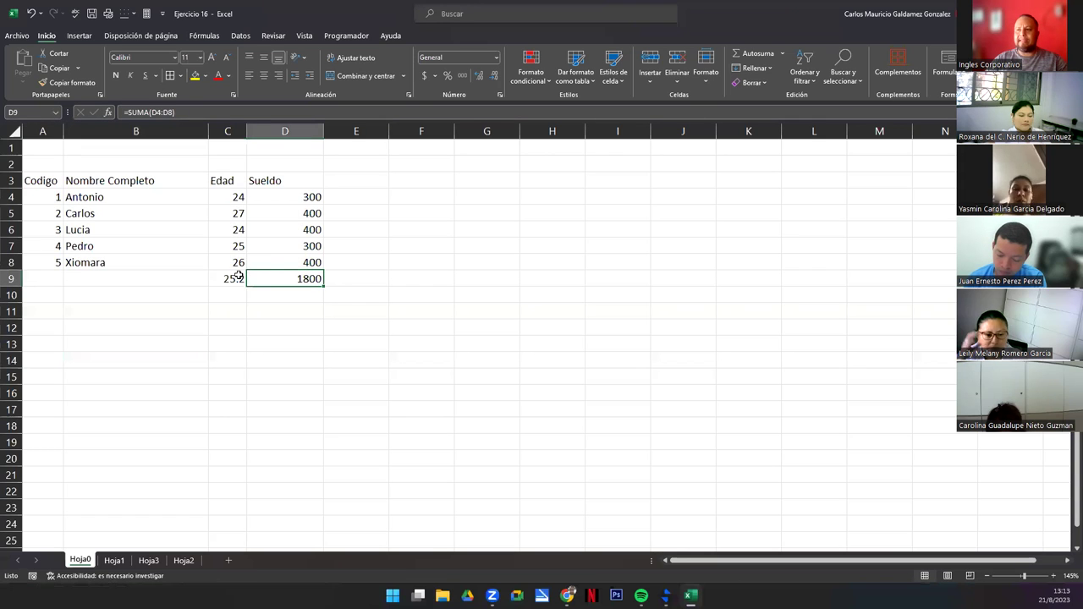
click(239, 276)
key(Delete)
click(308, 278)
key(Delete)
drag(50, 180, 319, 256)
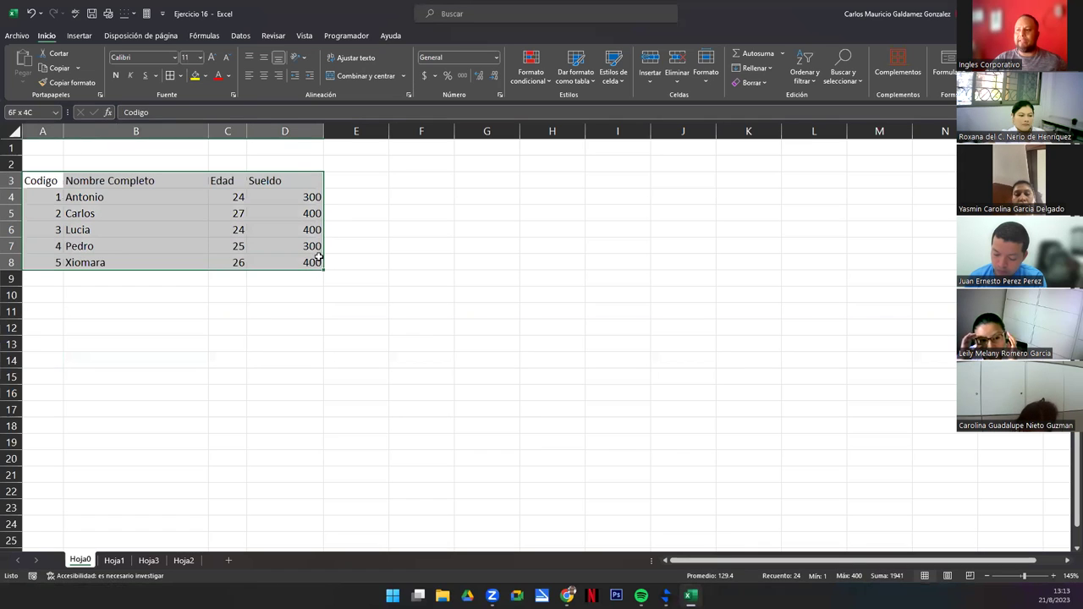
Step: Try all borders on the table A3:D8, then undo them
click(279, 313)
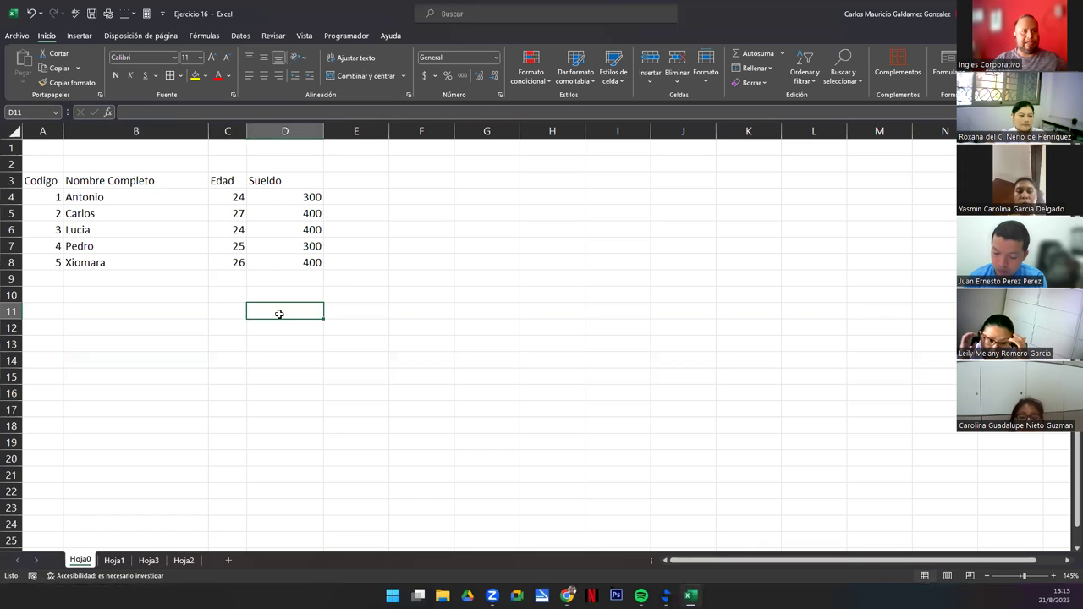
drag(282, 197, 273, 264)
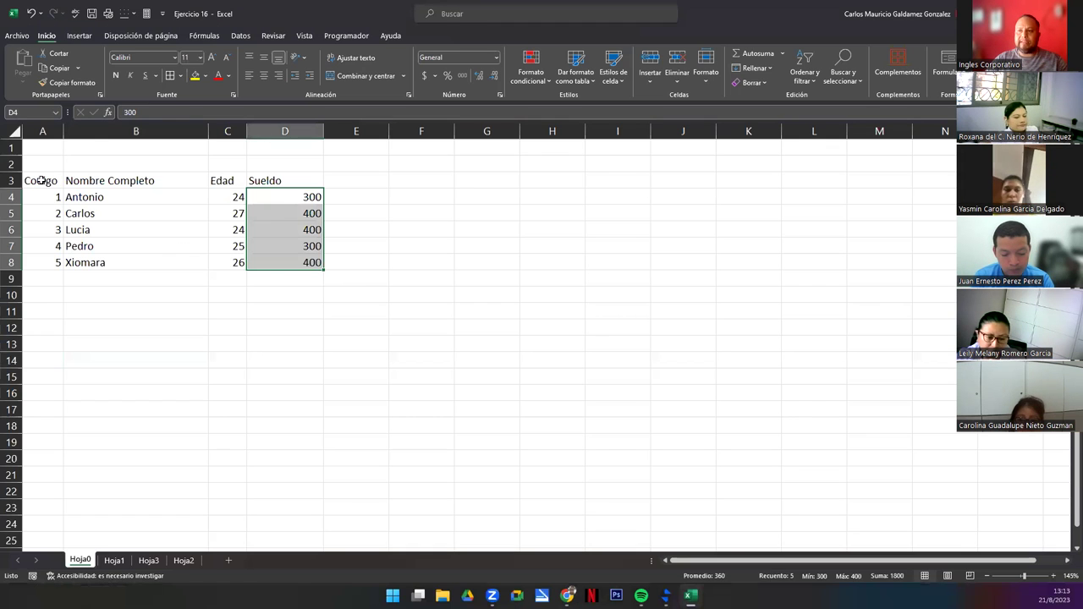
drag(42, 180, 292, 264)
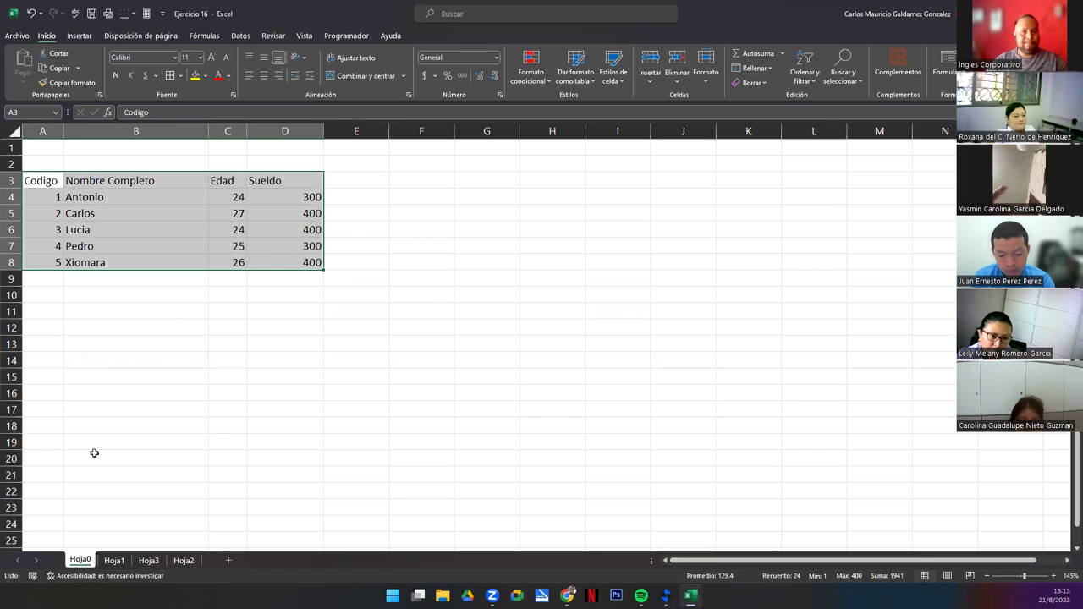
click(171, 75)
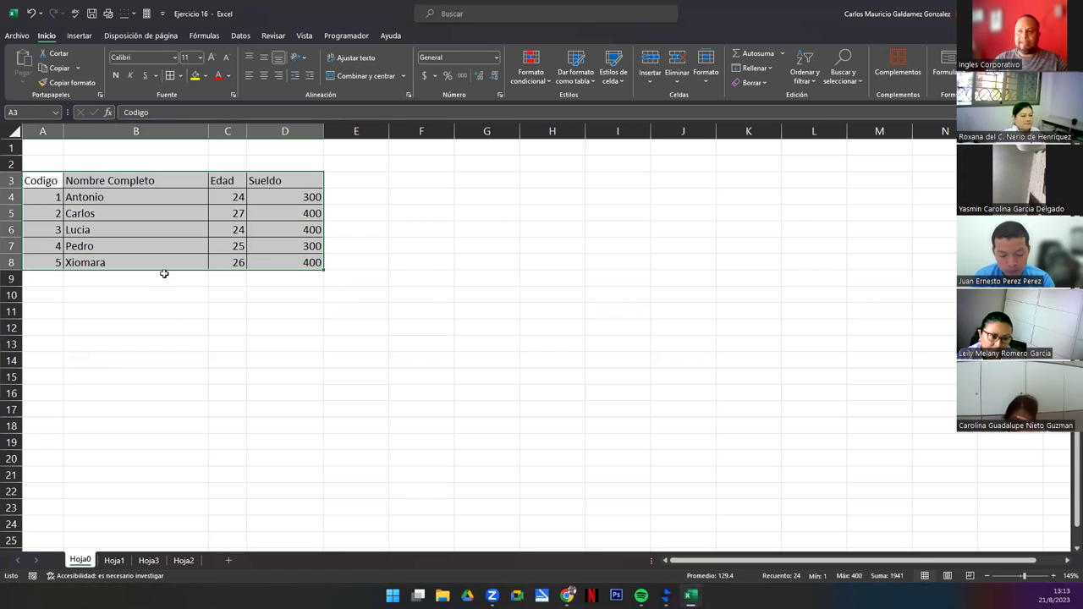
click(162, 243)
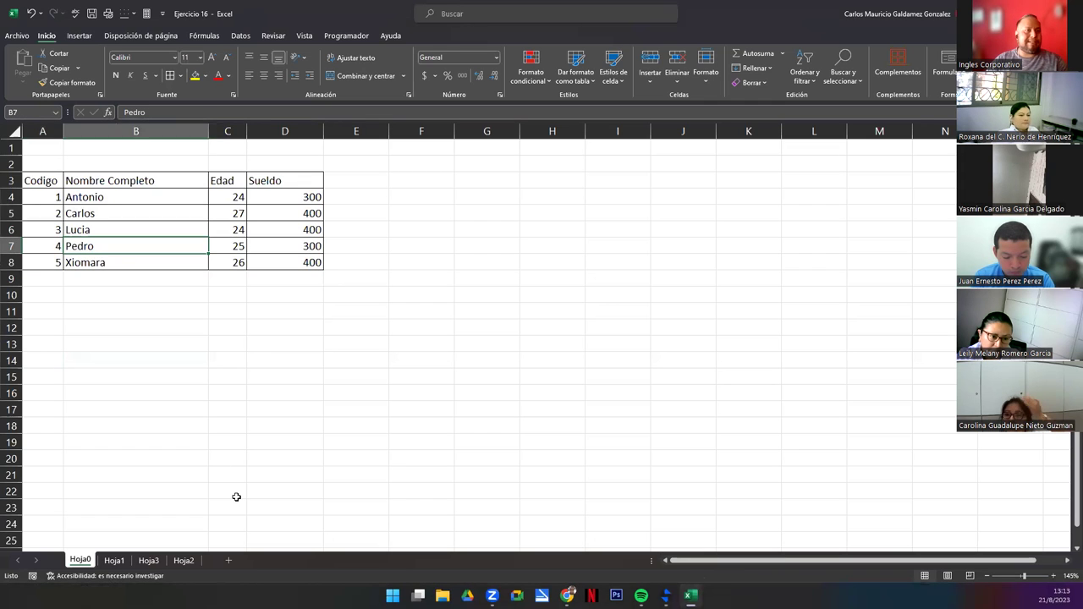
drag(41, 180, 298, 264)
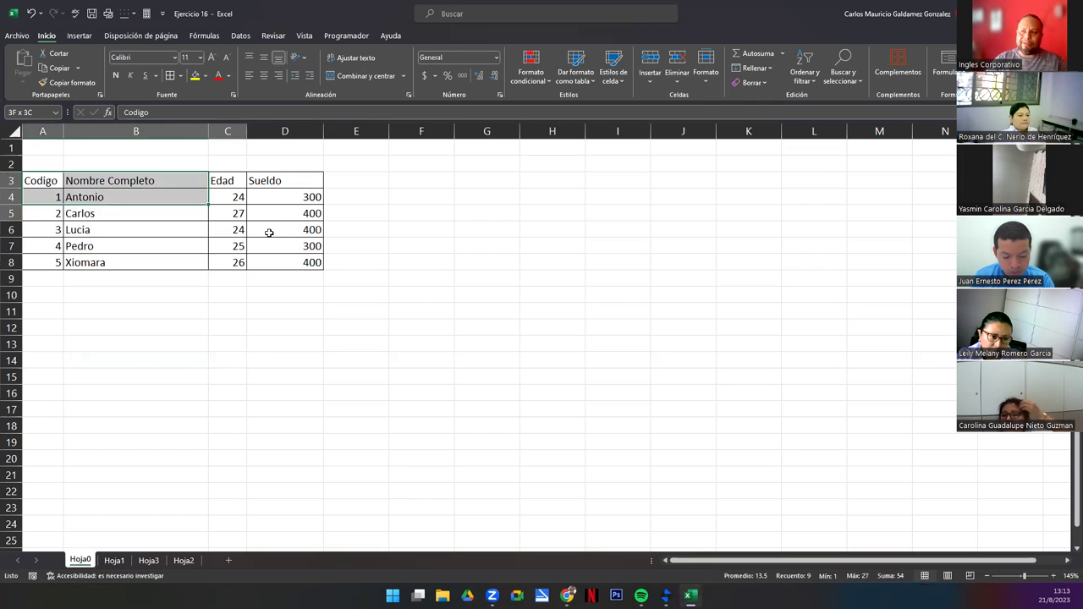
click(297, 264)
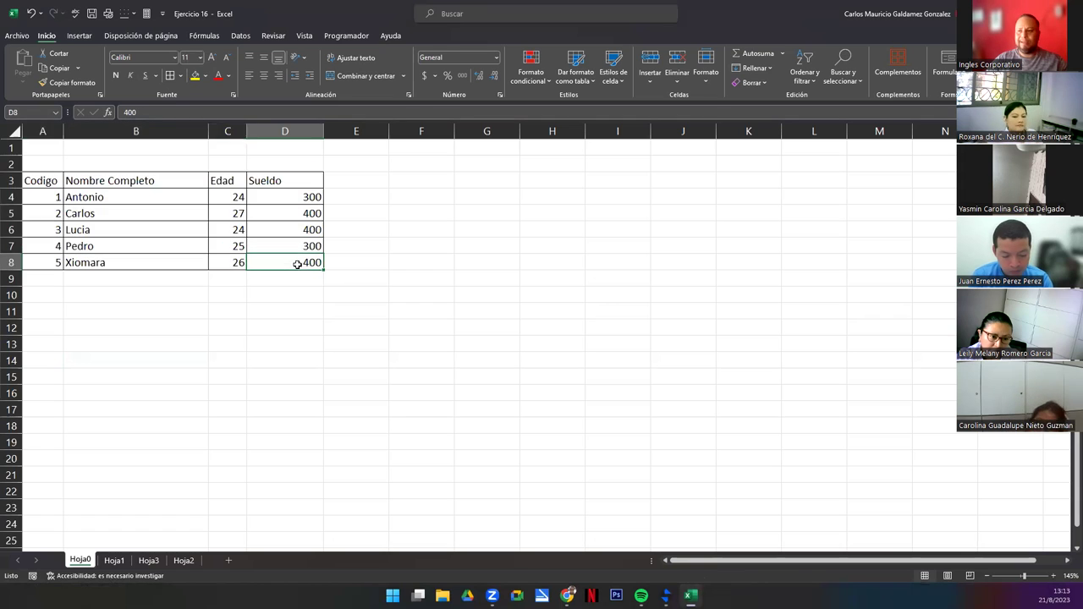
key(ctrl+z)
click(177, 307)
Step: Copy the A3:D8 table to A12 and open the print preview
drag(41, 180, 320, 259)
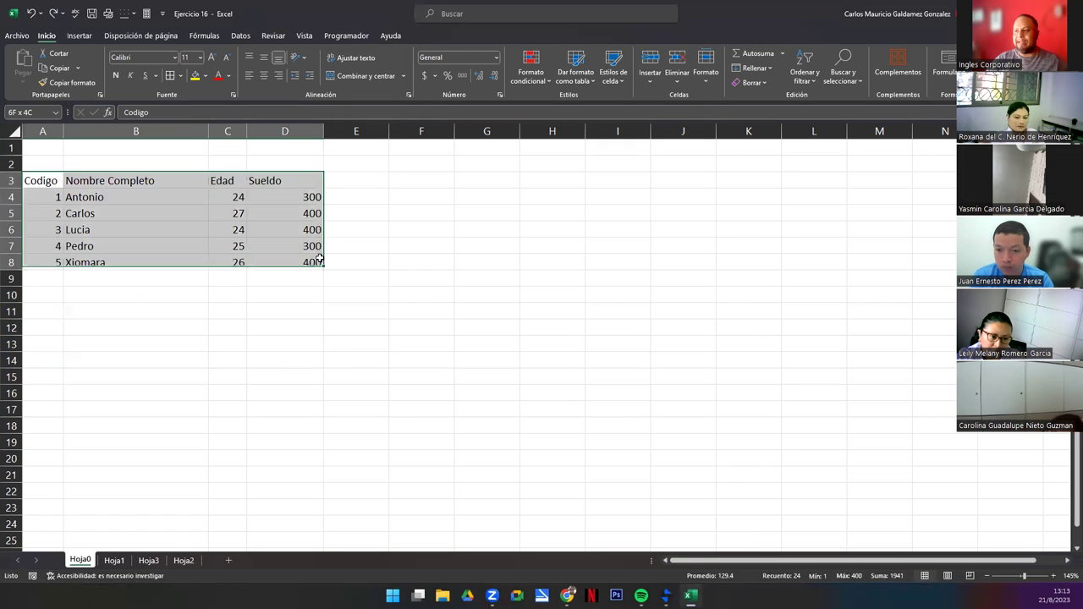
key(ctrl+c)
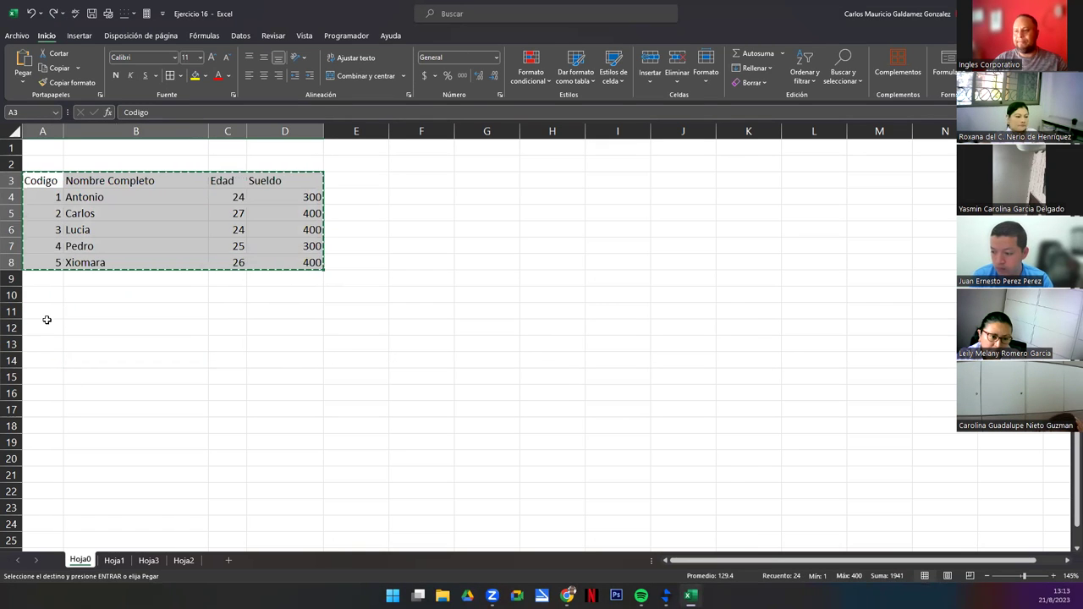
click(43, 327)
key(ctrl+v)
click(209, 398)
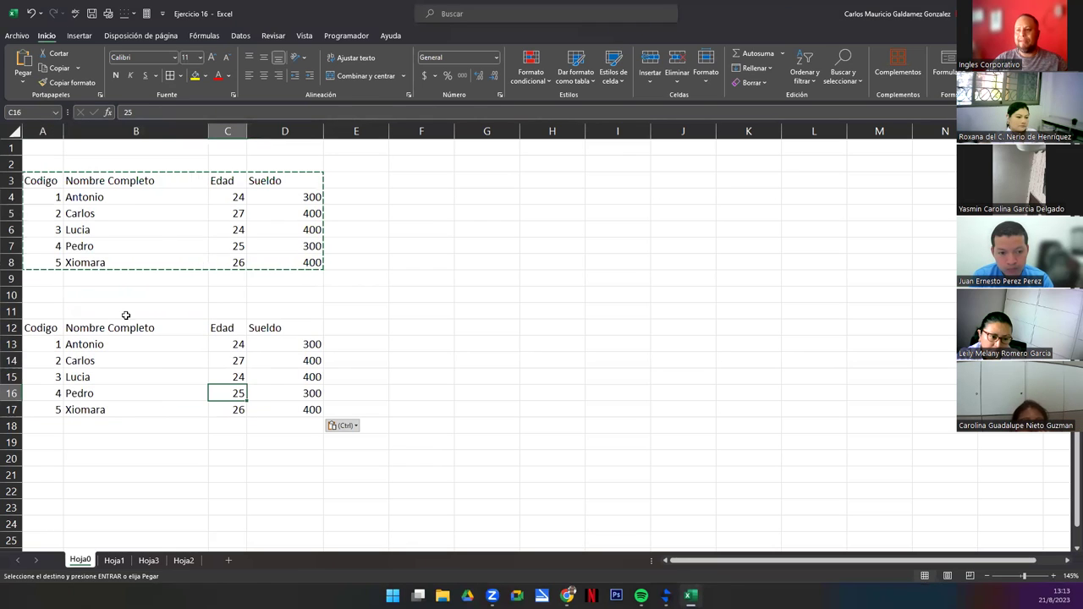
click(49, 176)
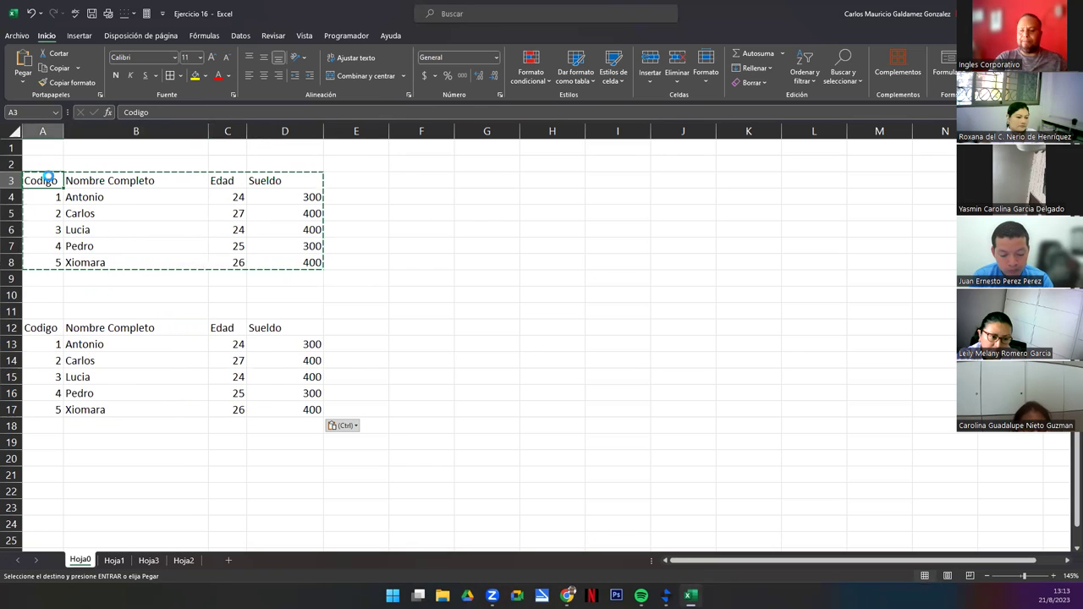
key(ctrl+p)
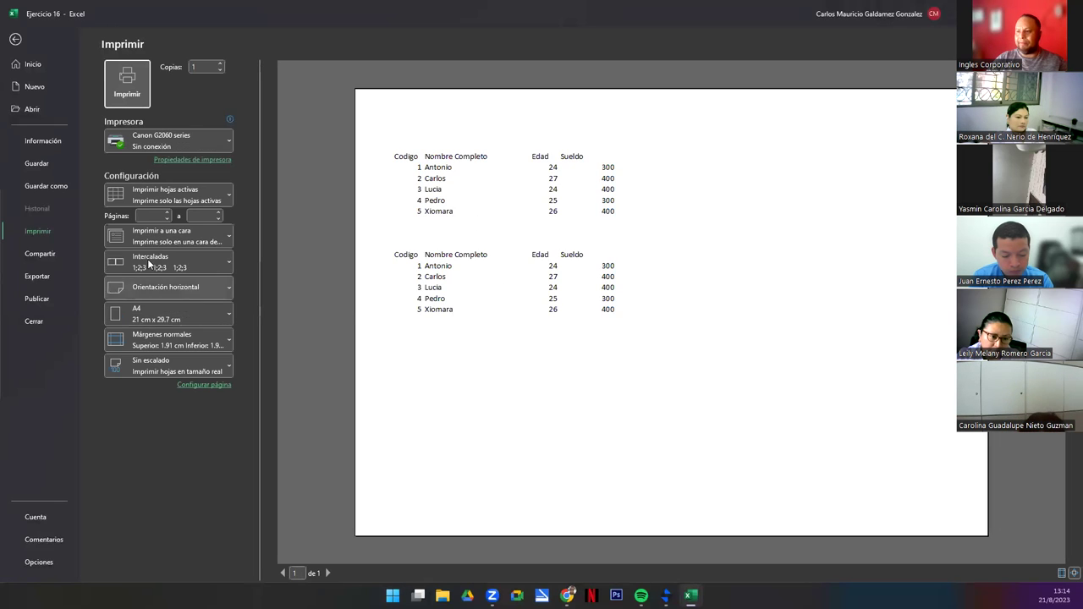
Step: Open the collation options, then cancel an accidental workbook close
click(211, 262)
click(75, 322)
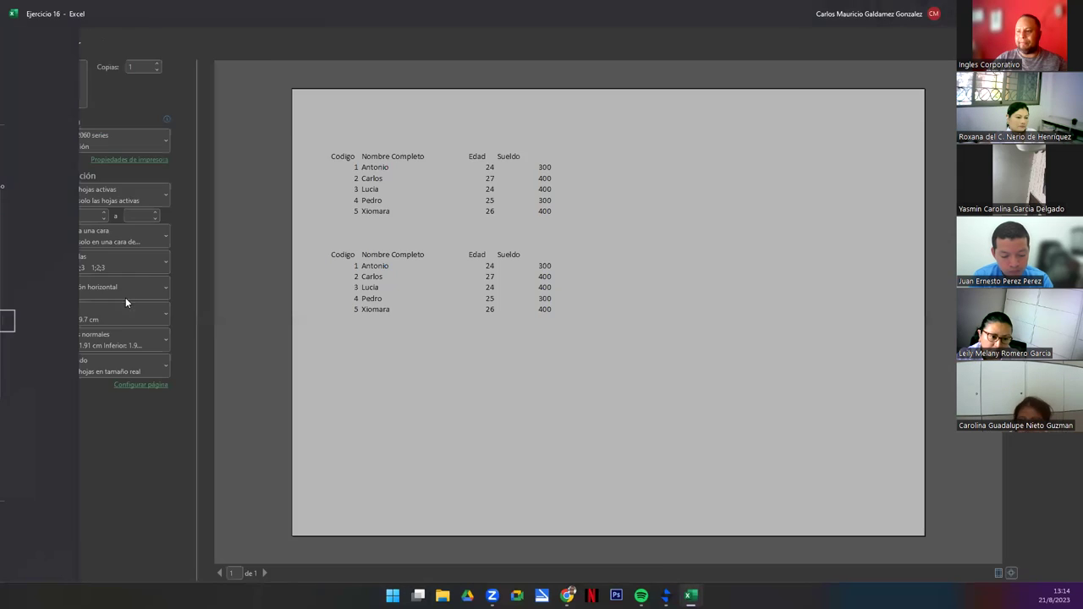
key(Escape)
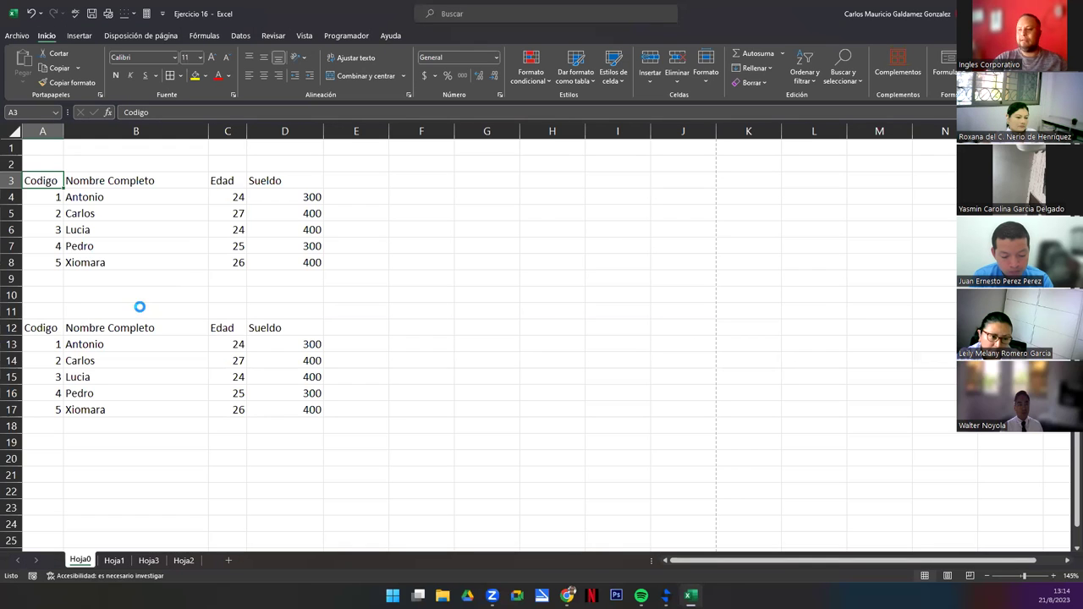
Step: Set the print page to Orientación vertical, check the first list in the preview, and return to the sheet
key(ctrl+p)
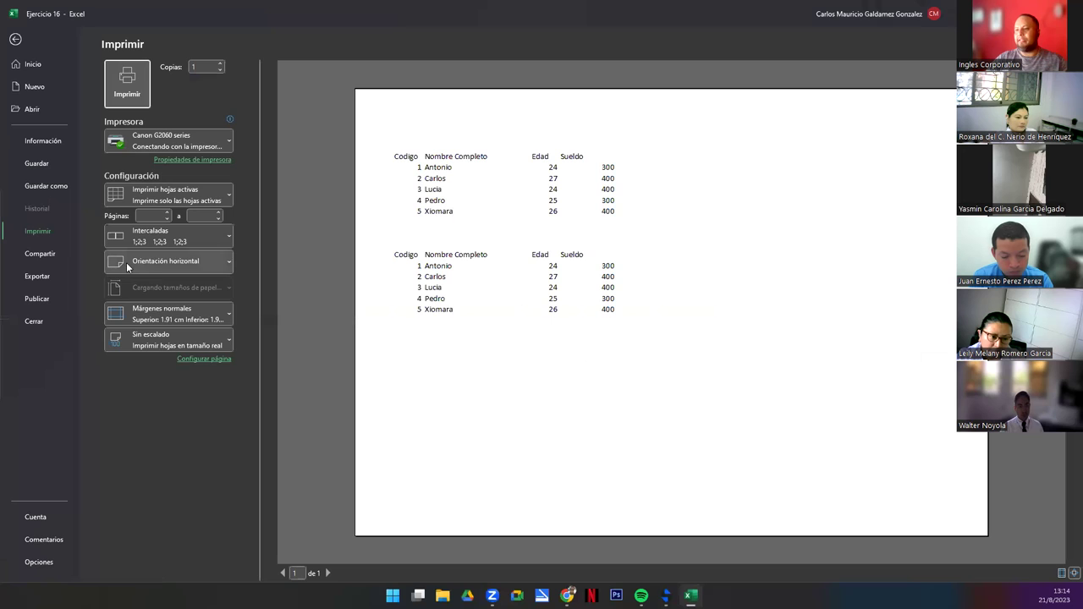
click(126, 262)
click(165, 288)
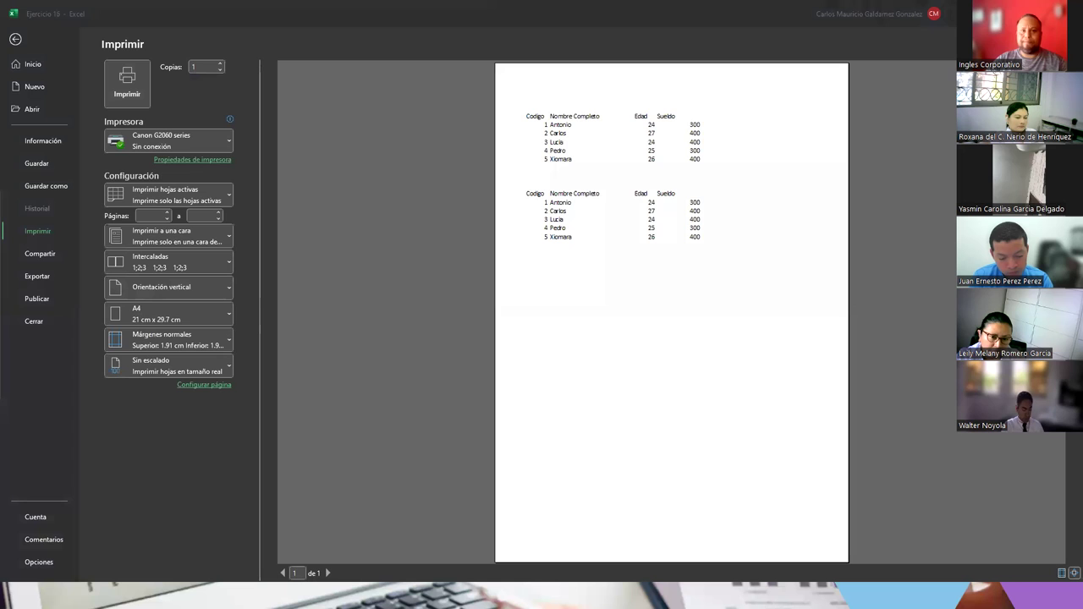
drag(509, 99, 729, 173)
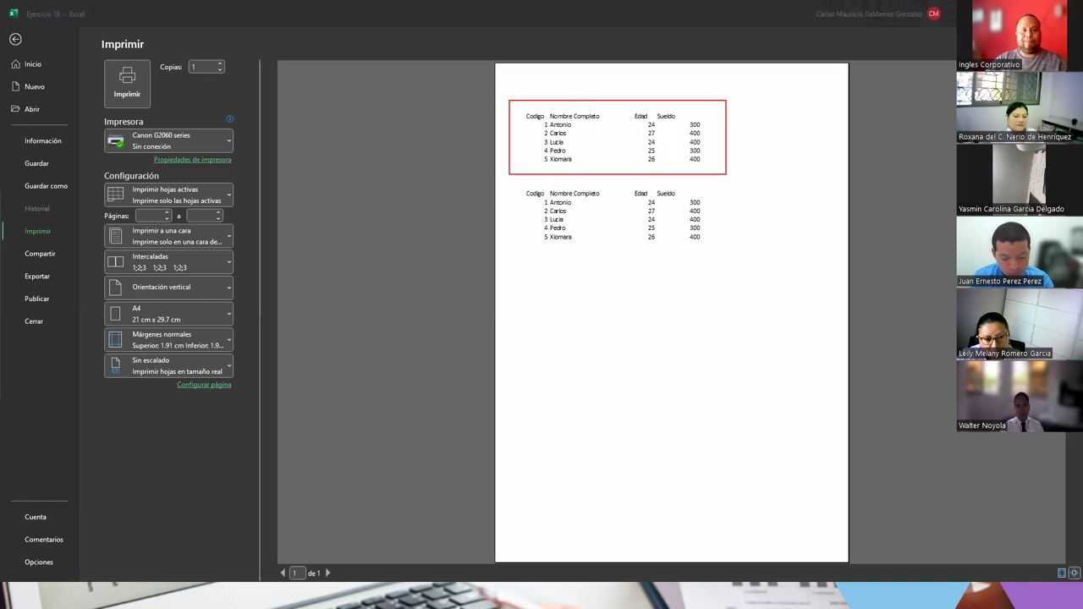
key(Escape)
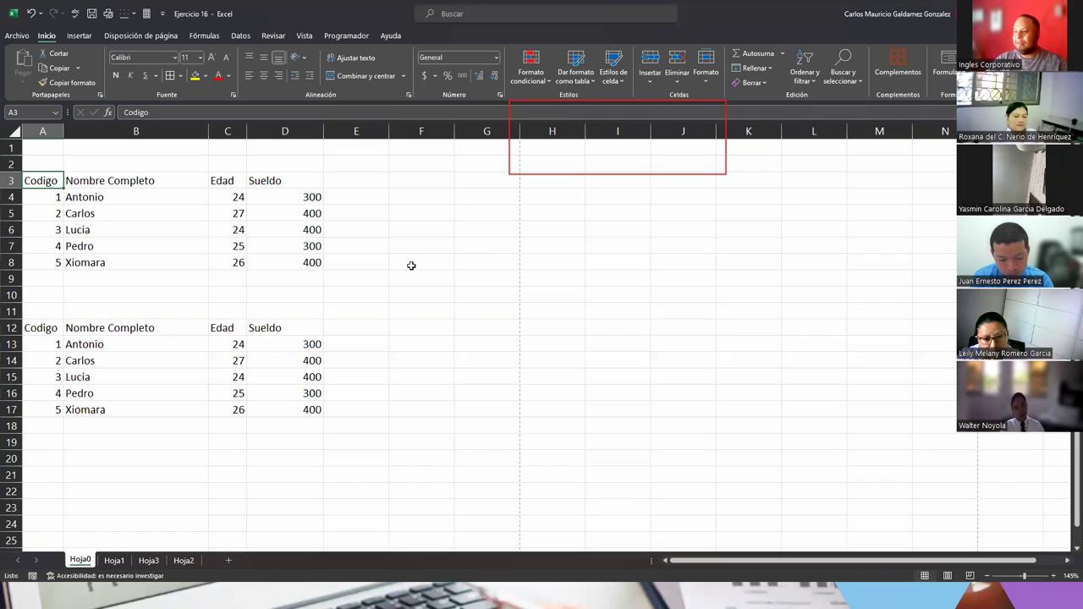
Step: Apply All Borders to the second list A12:D17 and open the print preview
drag(33, 330, 291, 411)
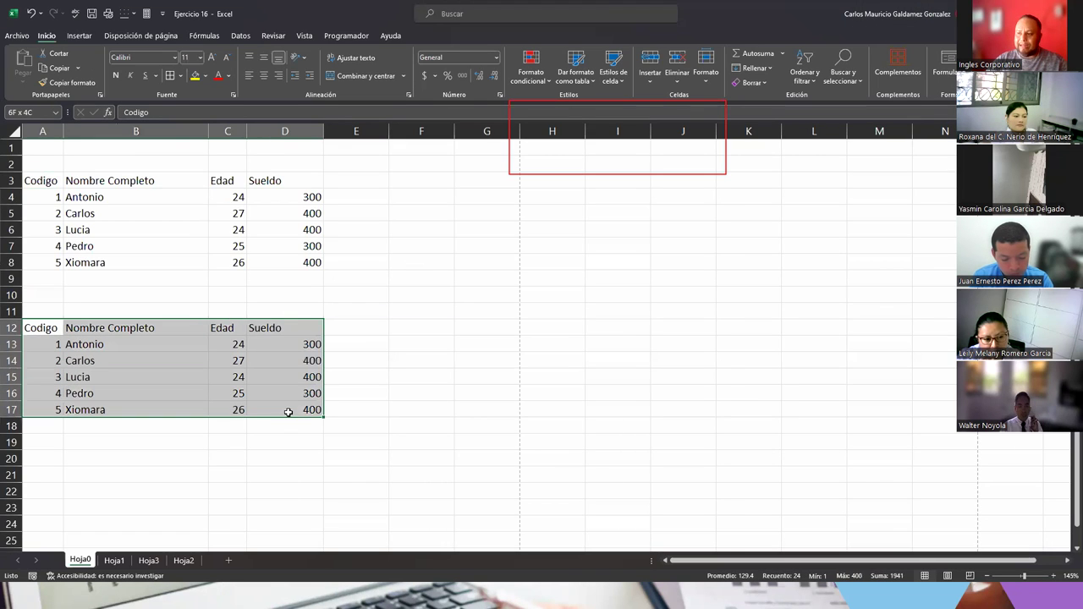
click(171, 76)
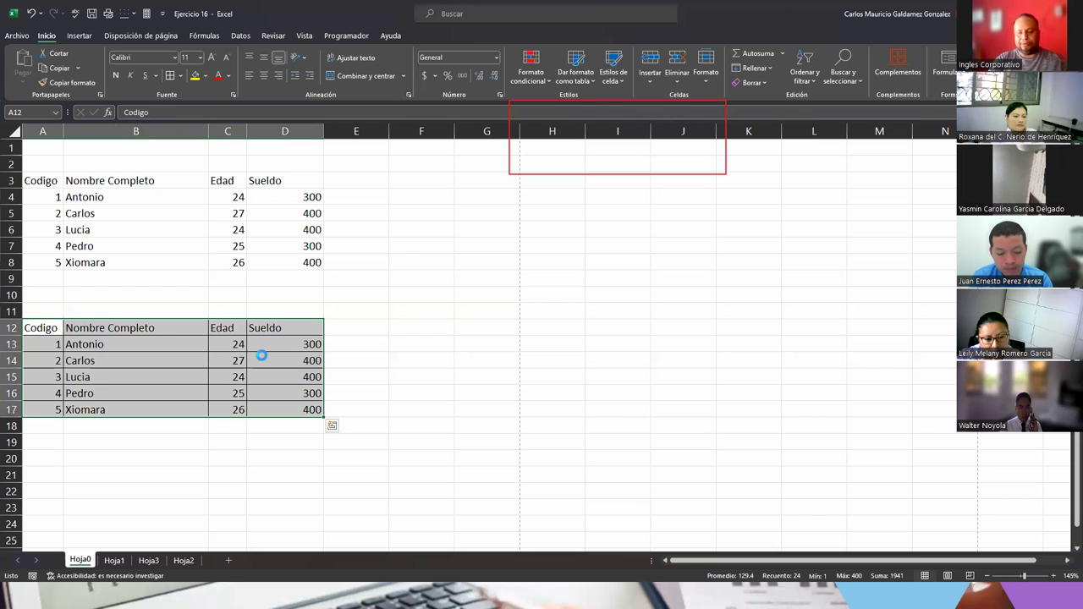
key(ctrl+p)
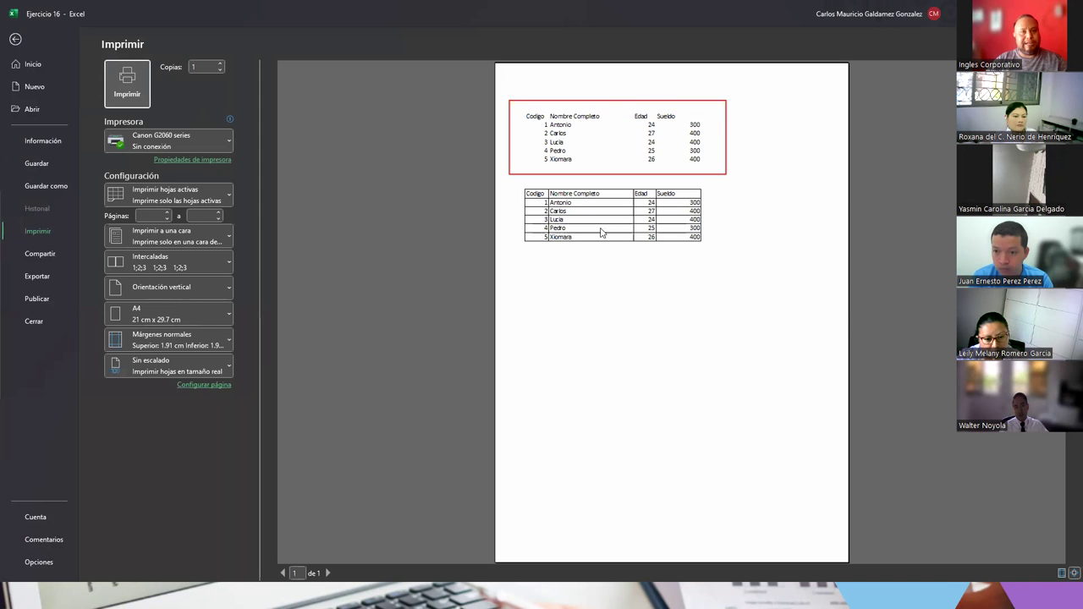
key(alt+Tab)
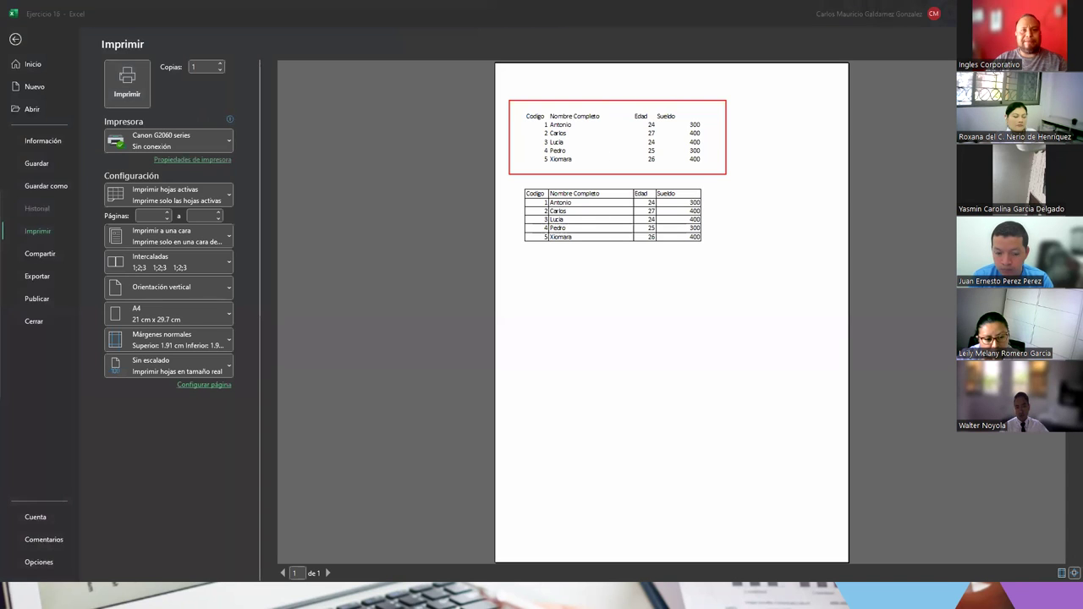
drag(689, 249, 725, 259)
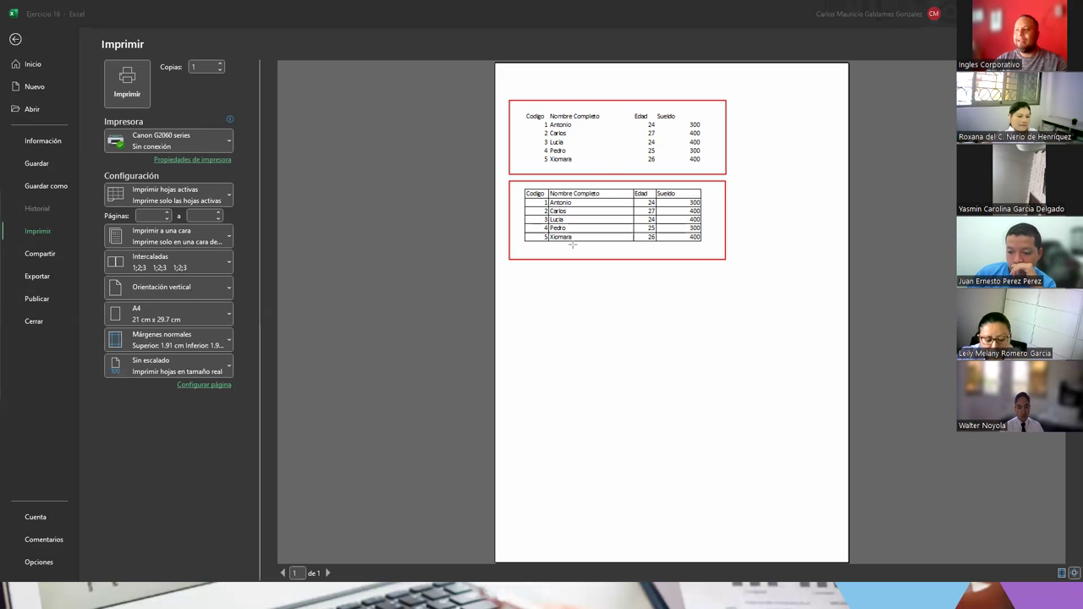
drag(518, 106, 714, 171)
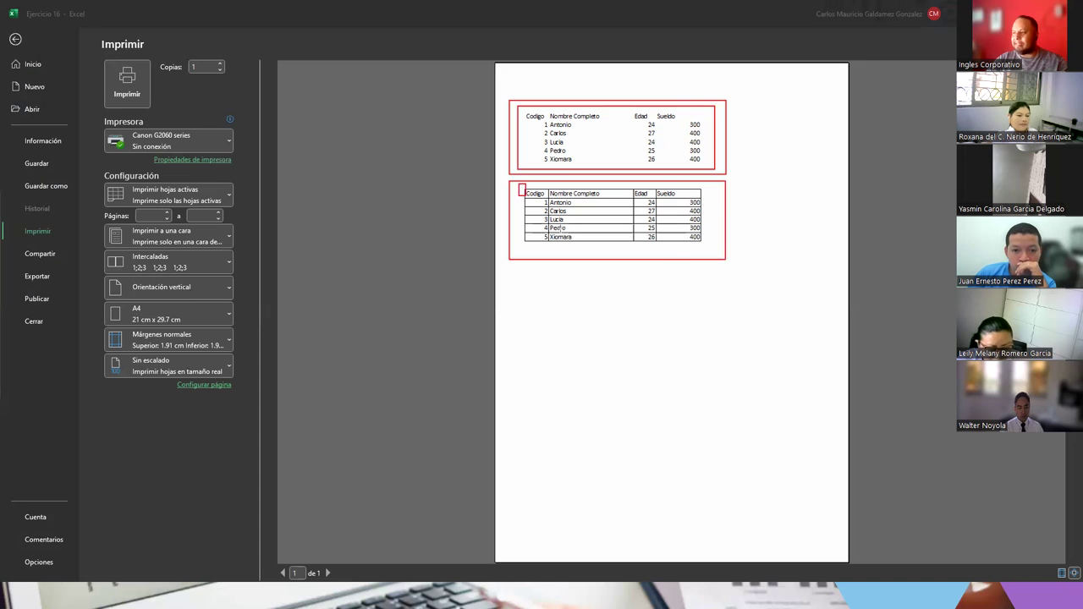
drag(560, 228, 713, 252)
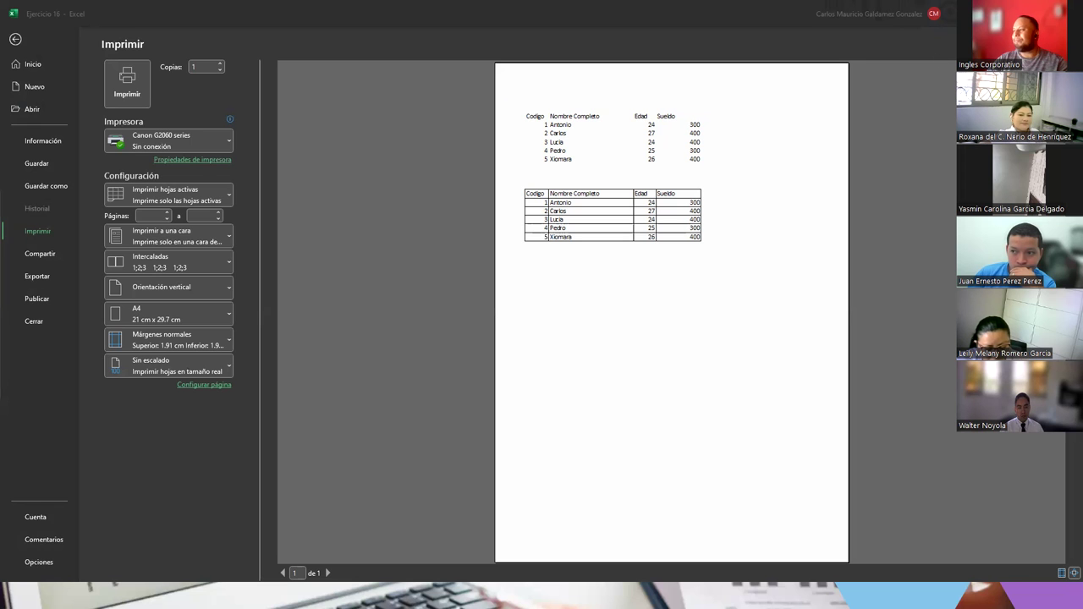
Step: Leave Excel's print preview and return to the 'Diferencia entre Tablas normales y Tablas Dinámicas' slide
click(917, 157)
key(Escape)
key(alt+Tab)
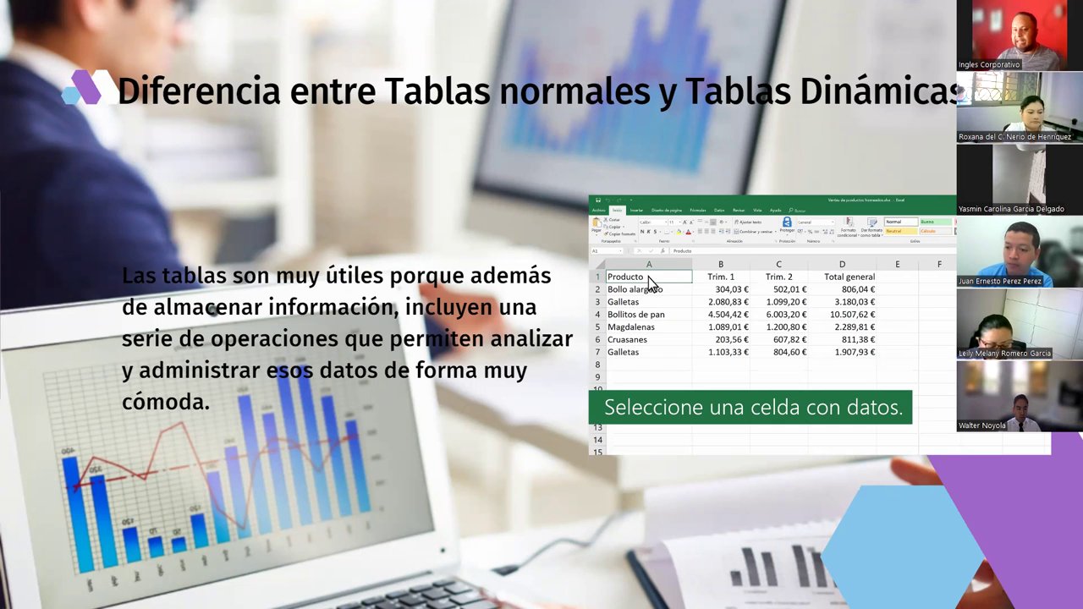
Step: Advance to the slide listing sort, filter, formulas, summarize and format operations ('Listas de datos')
key(Right)
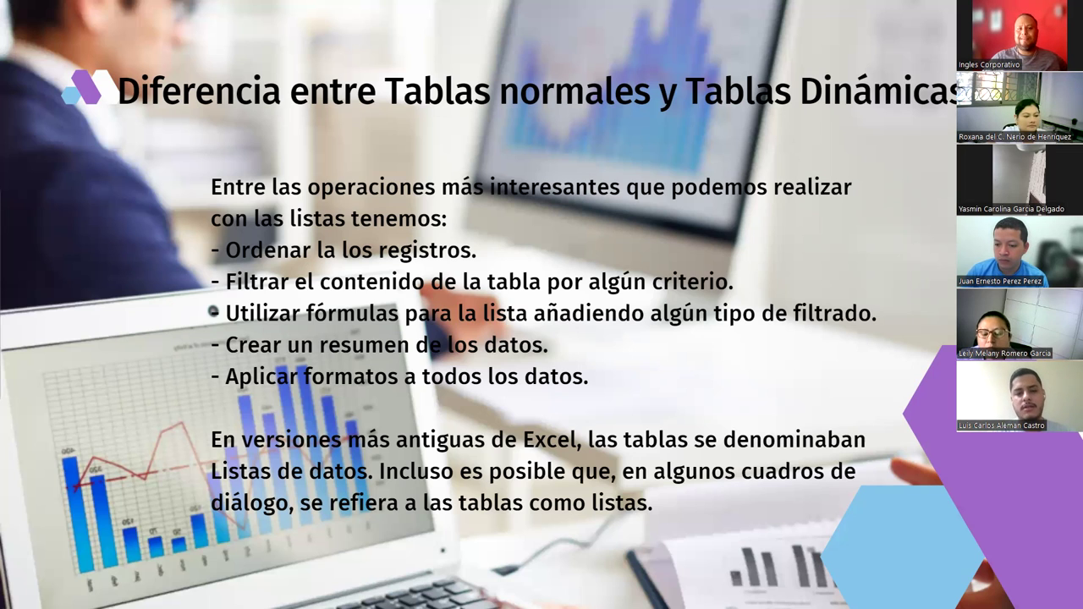
Step: Advance the slideshow to the 'Crear una tabla' slide
mouse_move(287, 509)
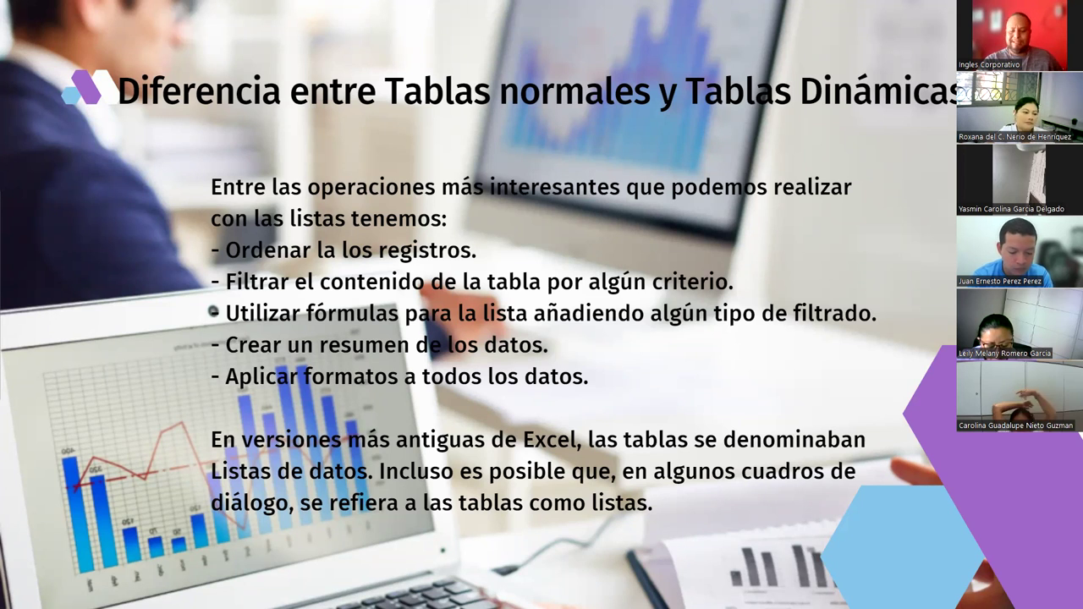
key(Right)
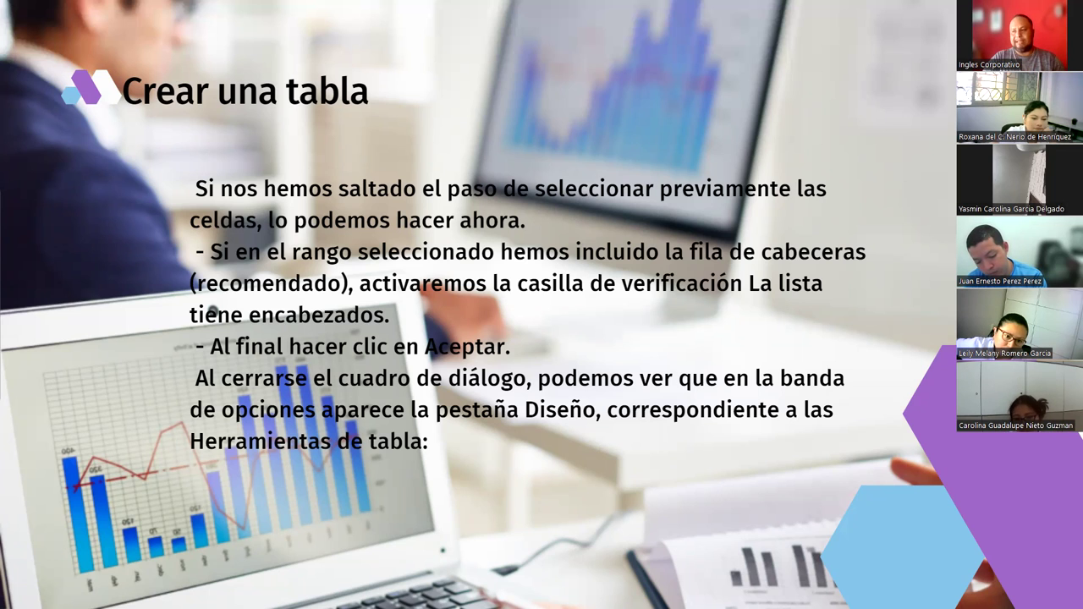
key(Left)
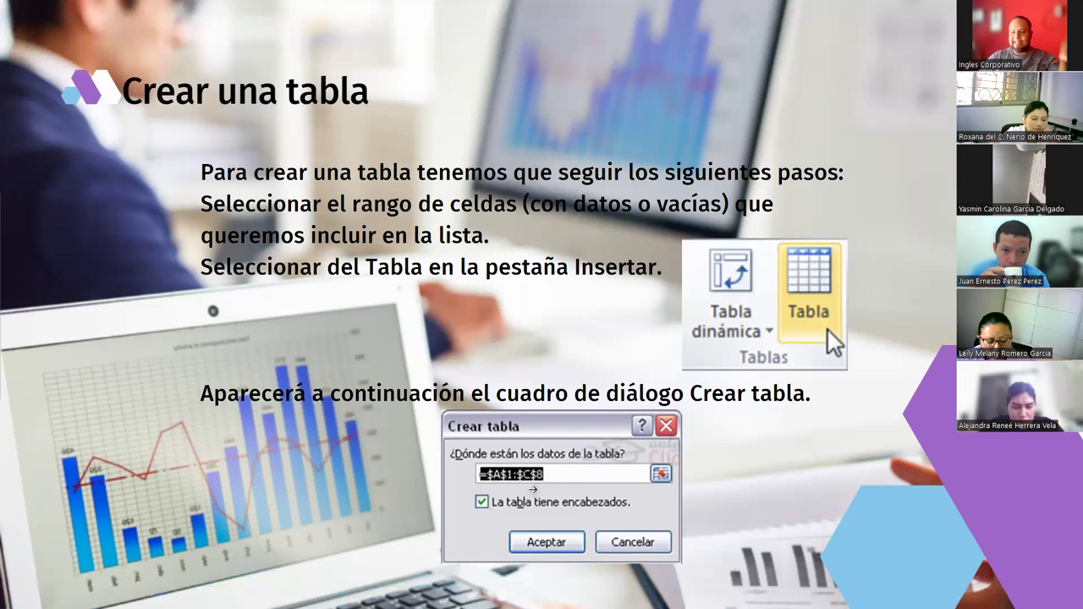
key(Right)
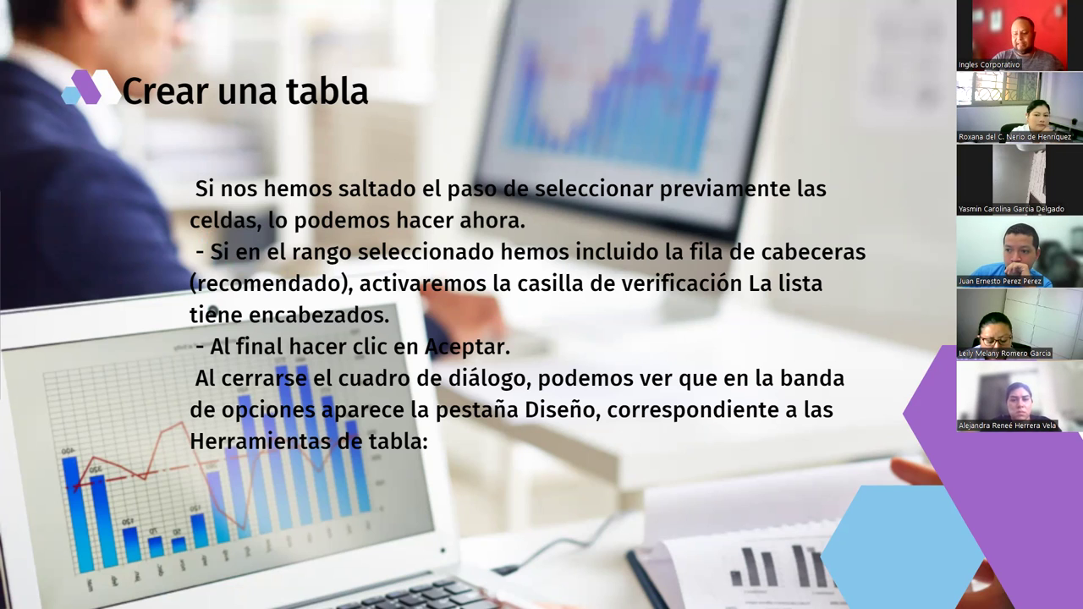
key(Left)
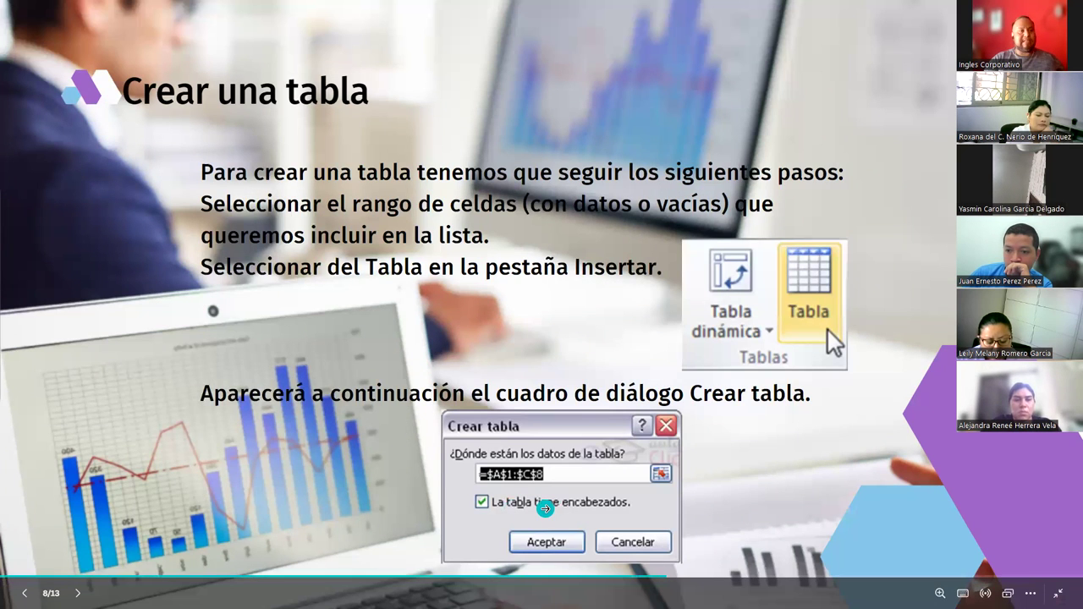
key(Right)
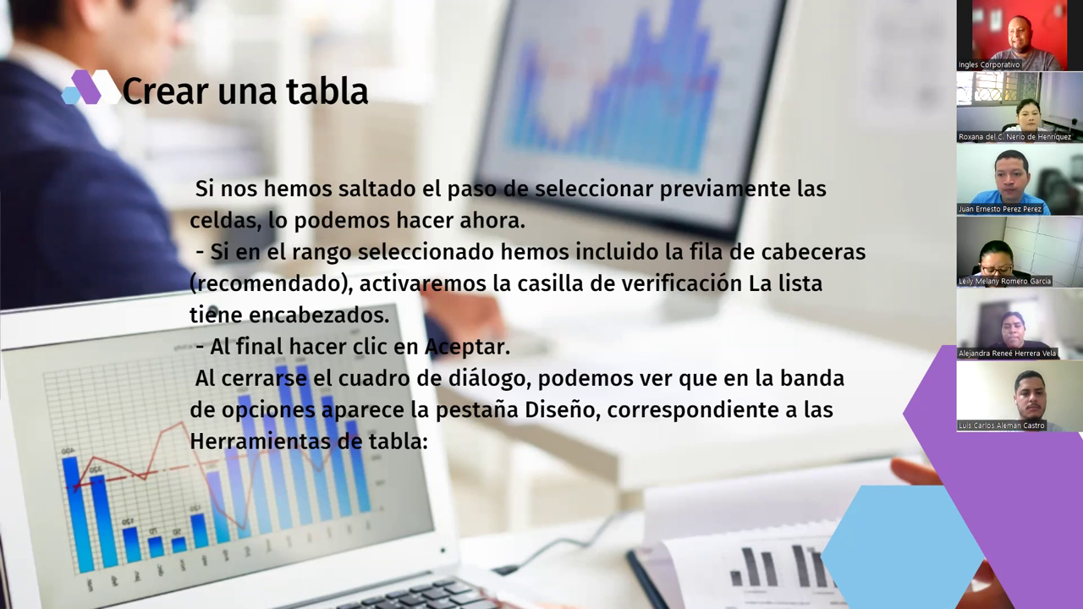
Step: Advance through the table design tools slide to the DEMOSTRACION slide
key(Right)
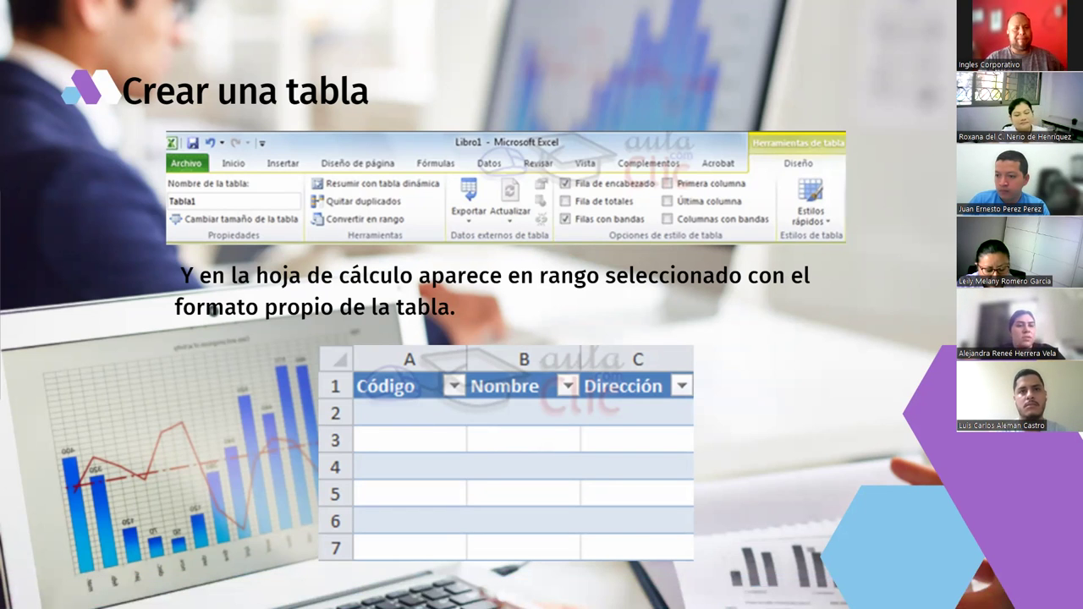
key(Right)
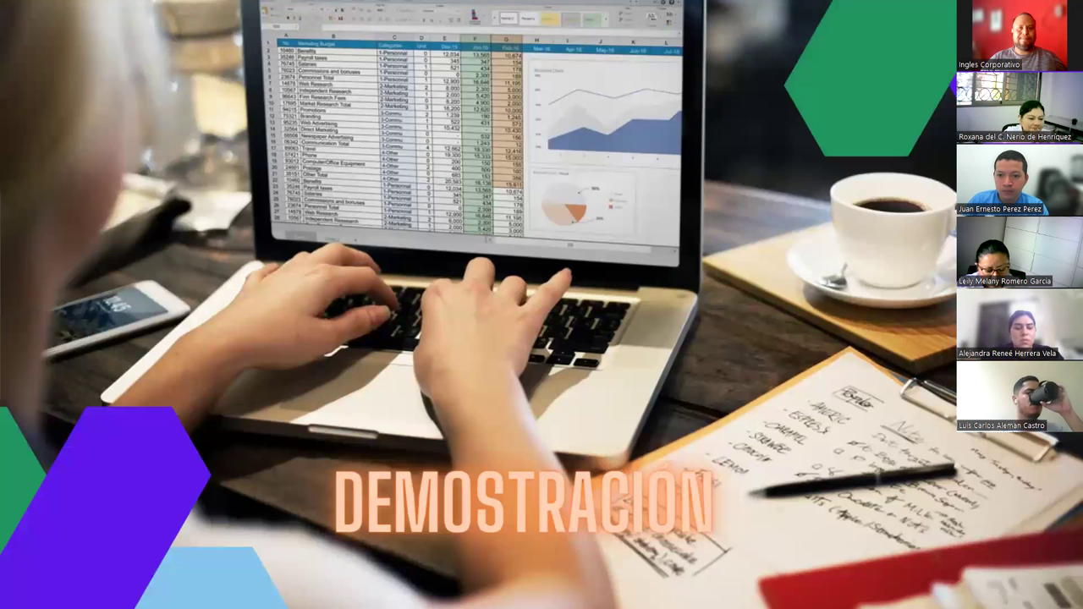
Step: In the Ejercicio 16 workbook, delete the two empty rows 1 and 2 above the data
click(690, 595)
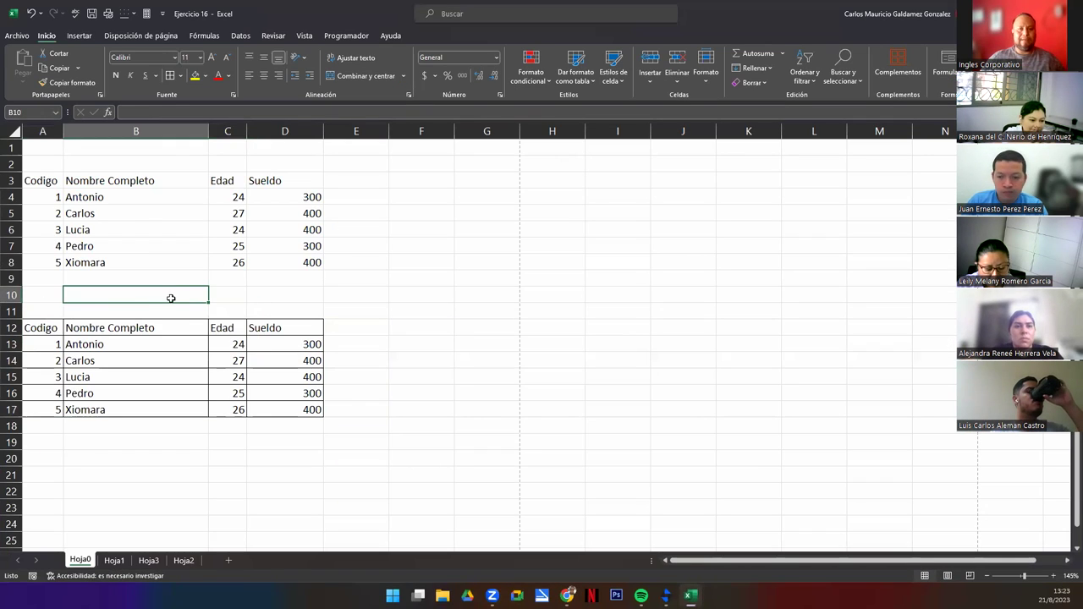
scroll(138, 328, up, 1)
scroll(137, 330, up, 1)
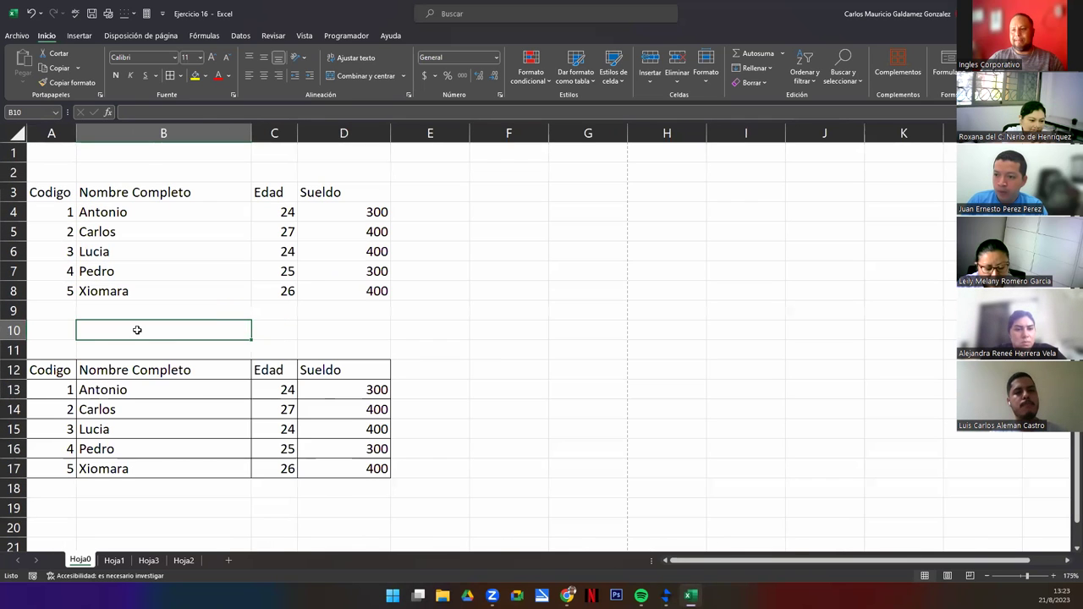
drag(14, 153, 13, 173)
right_click(15, 174)
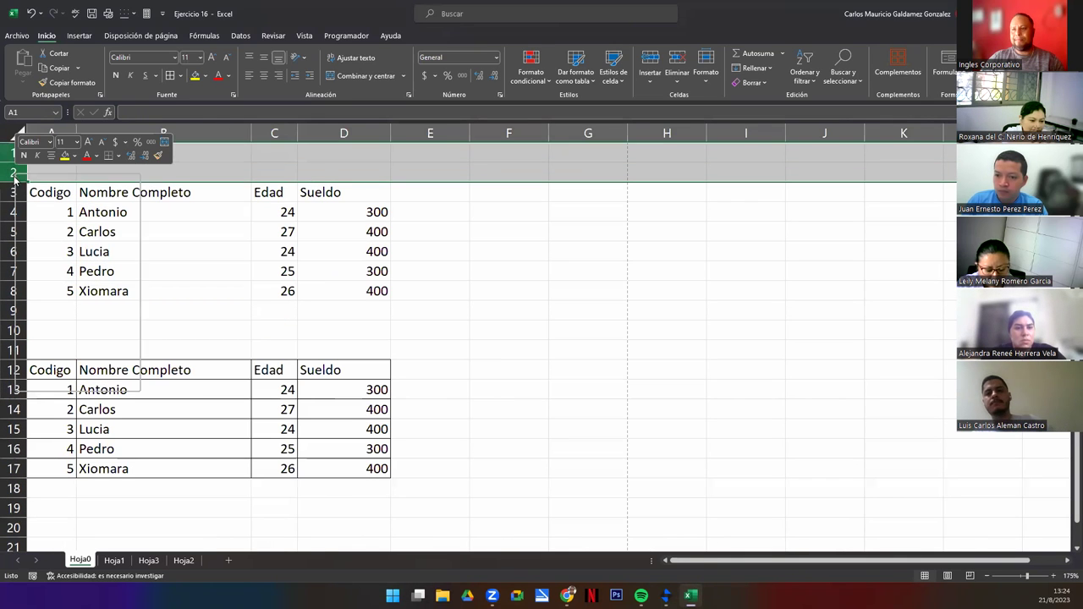
click(48, 302)
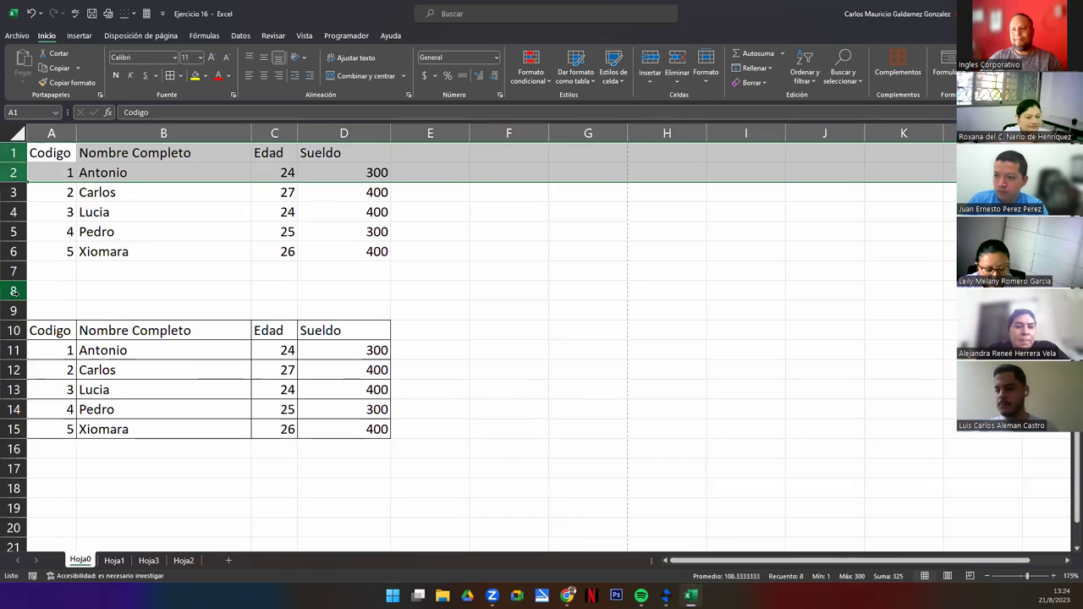
Step: Delete the empty row 8 between the plain and bordered lists
click(14, 290)
right_click(14, 290)
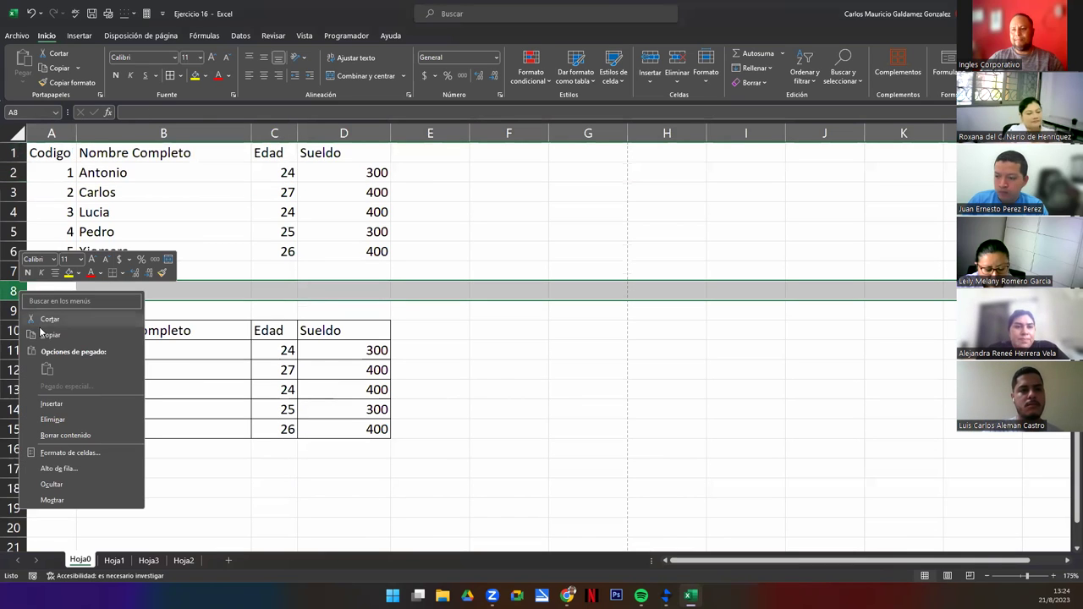
click(62, 420)
click(249, 387)
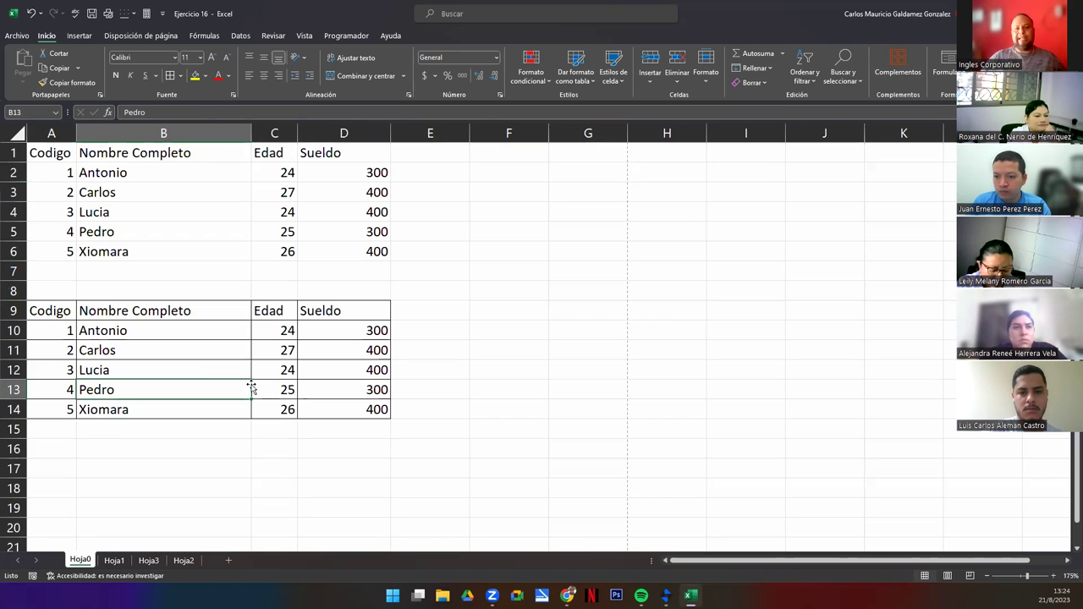
Step: Copy the bordered worker list A9:D14 and paste it starting at cell A17
drag(53, 149, 362, 259)
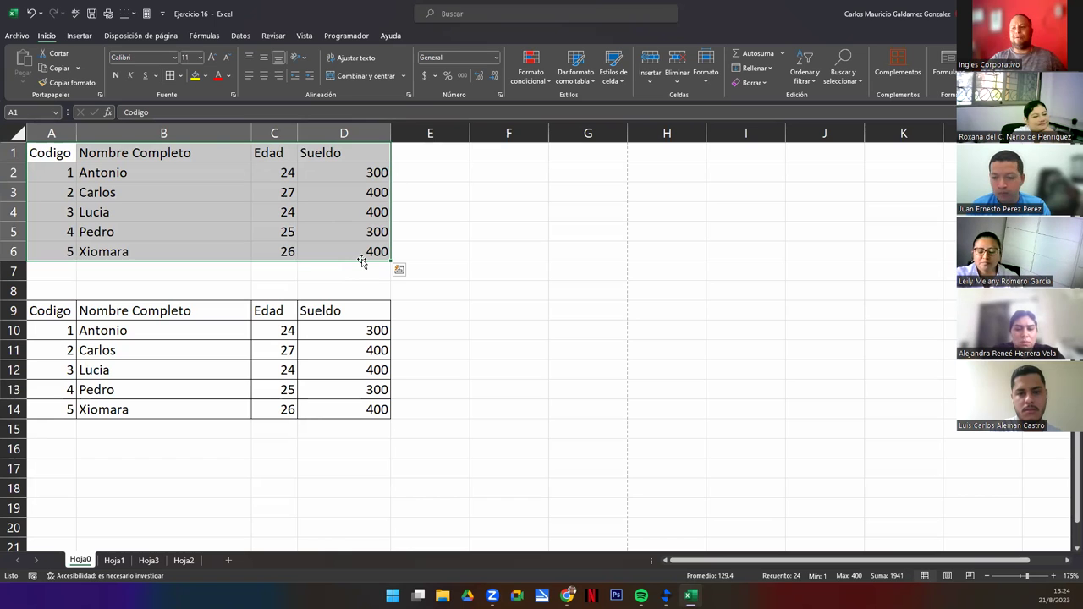
click(315, 328)
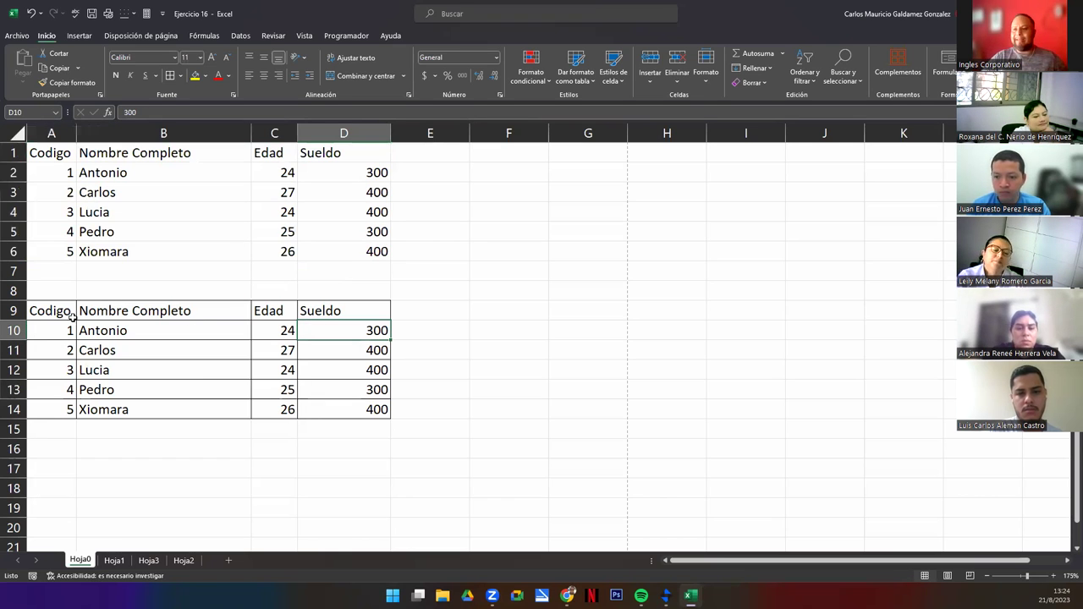
mouse_move(65, 313)
mouse_down()
mouse_move(355, 414)
mouse_move(347, 403)
mouse_up()
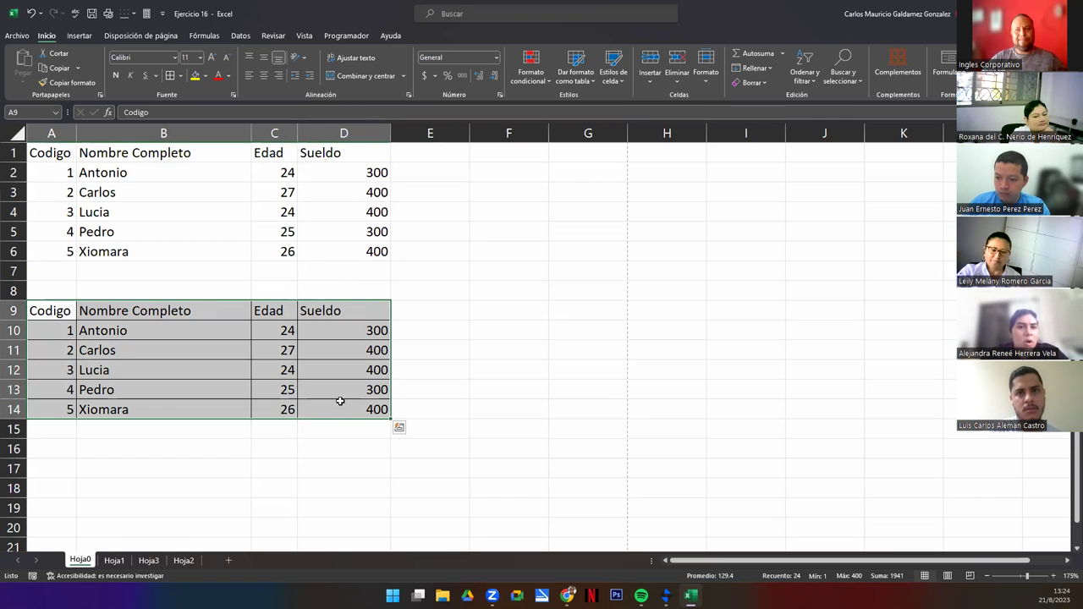
click(189, 359)
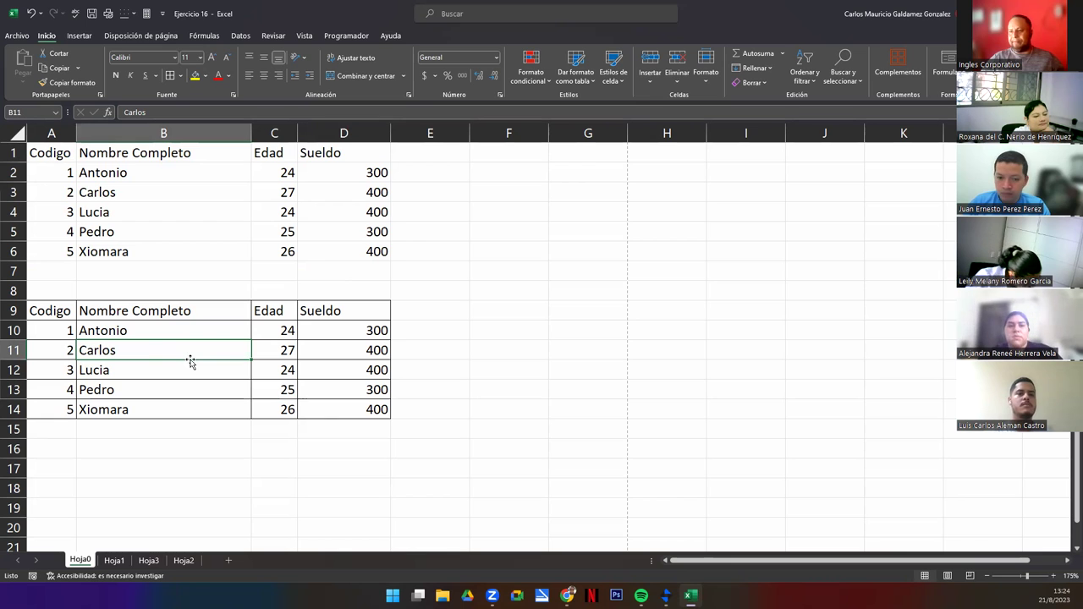
mouse_move(48, 310)
mouse_down()
mouse_move(269, 370)
mouse_move(343, 406)
mouse_up()
key(ctrl+c)
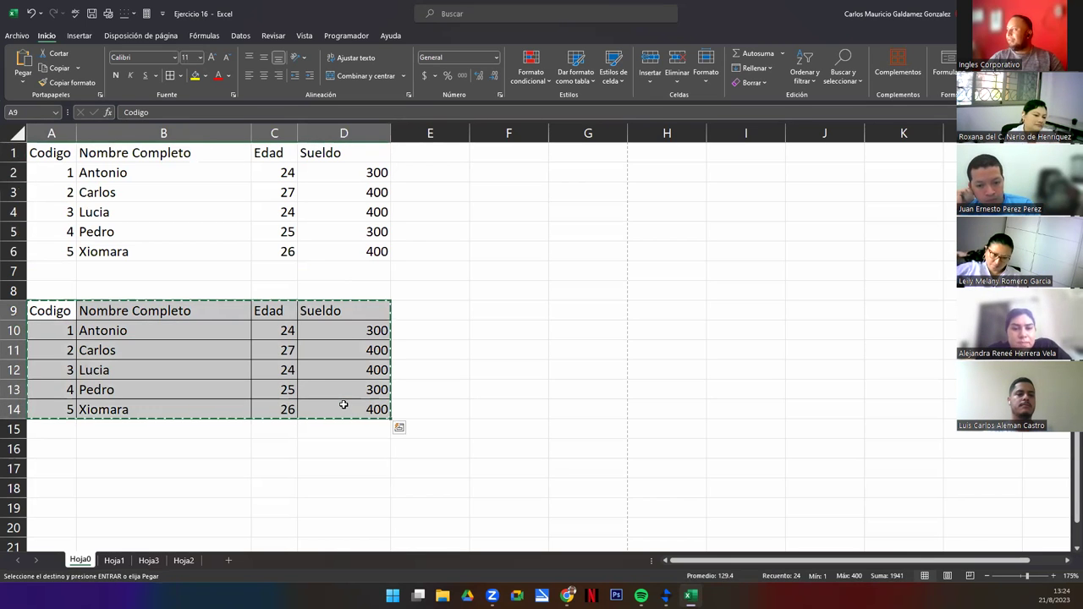
click(56, 469)
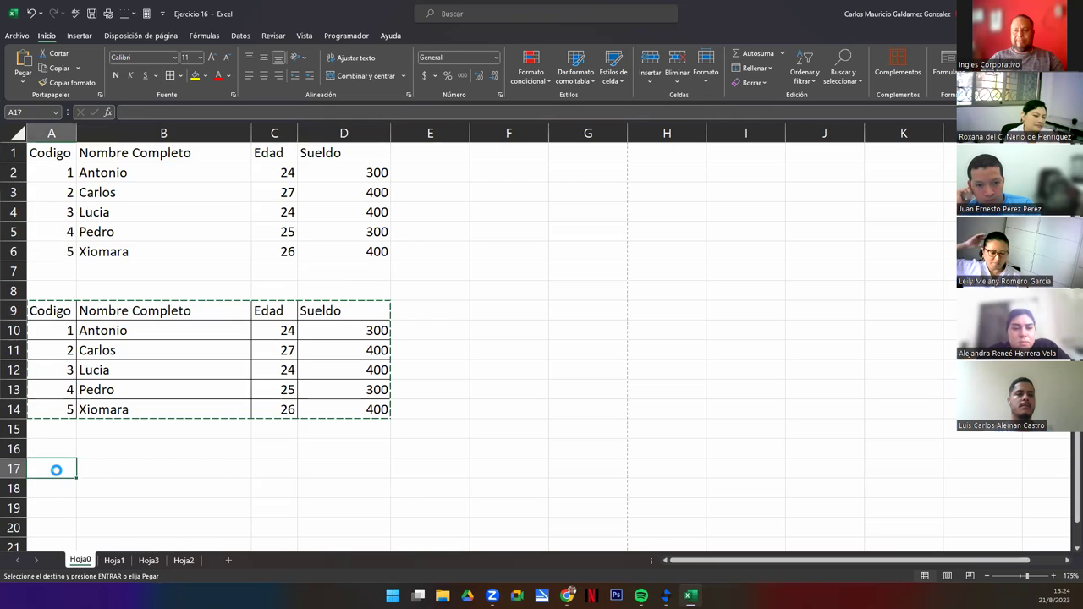
key(ctrl+v)
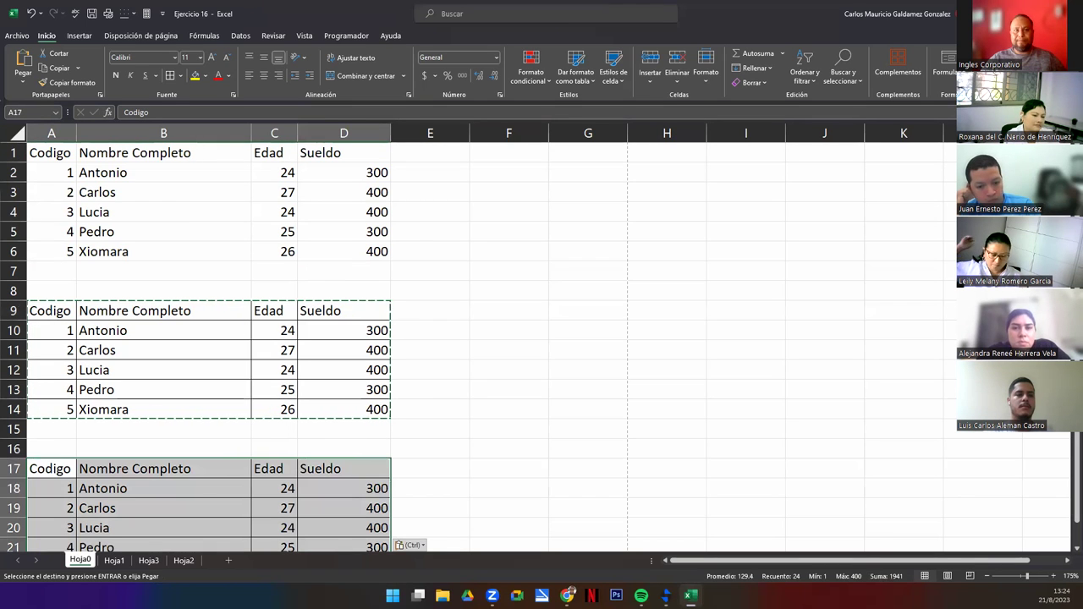
Step: Clear the pending copy and scroll to check the third list at A17:D22
key(alt+Tab)
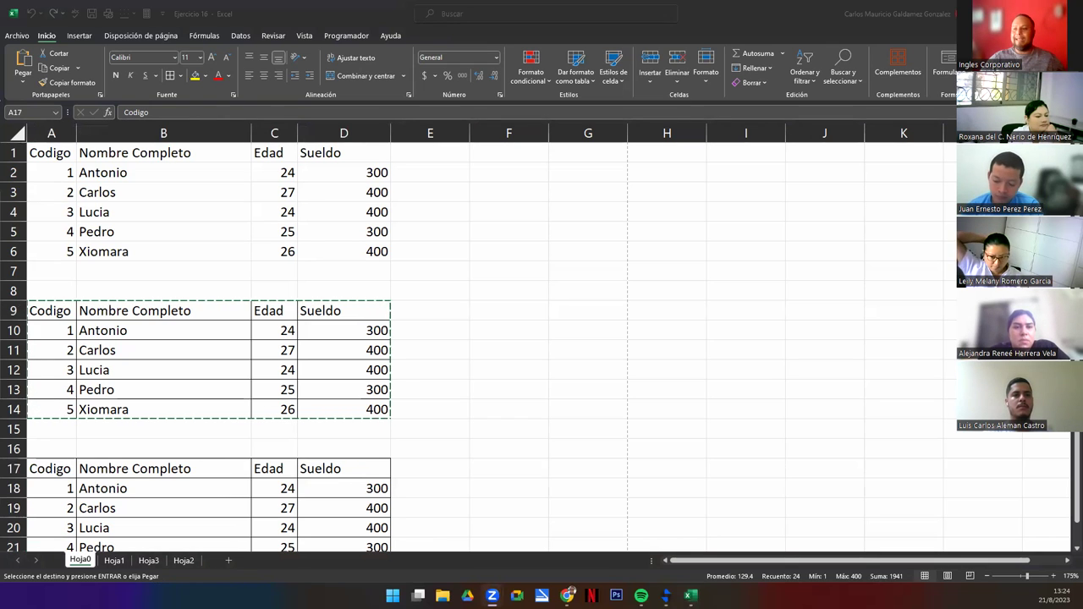
scroll(344, 409, down, 5)
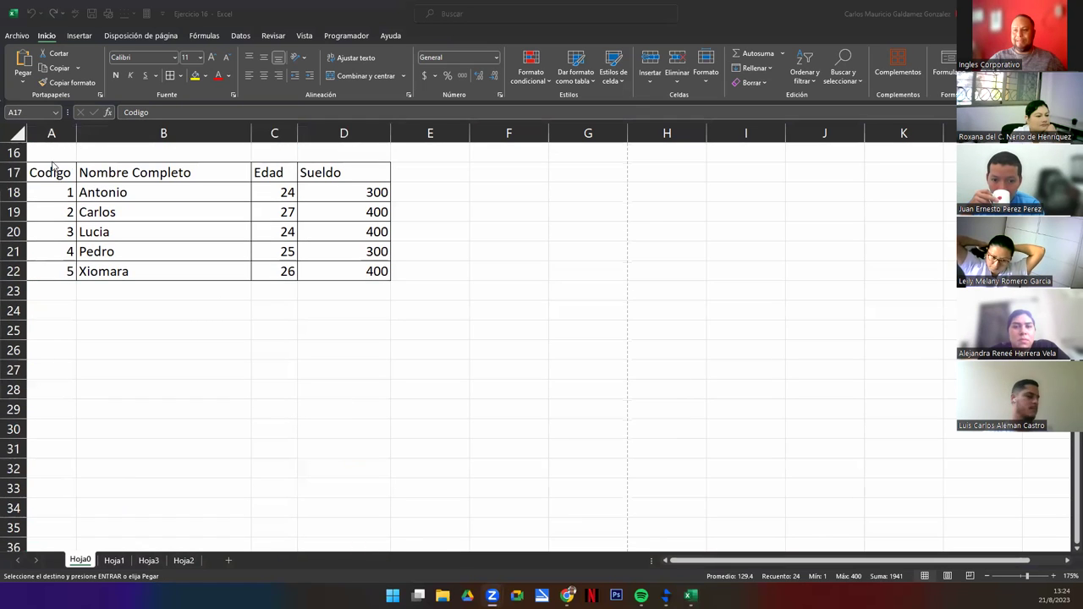
key(ctrl+v)
key(Escape)
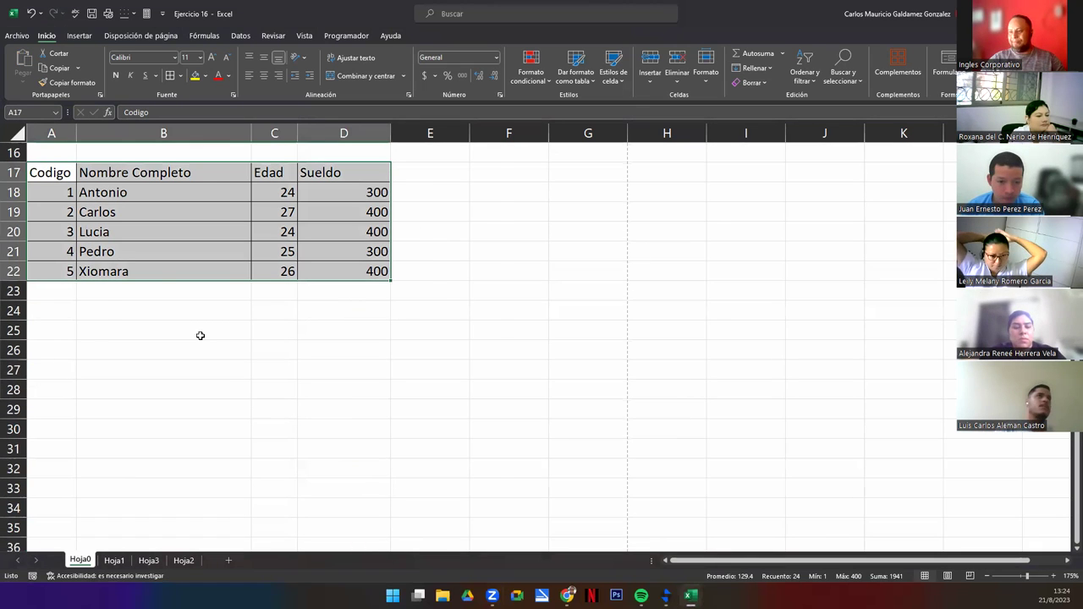
scroll(200, 336, up, 5)
ctrl+scroll(199, 336, down, 1)
click(48, 439)
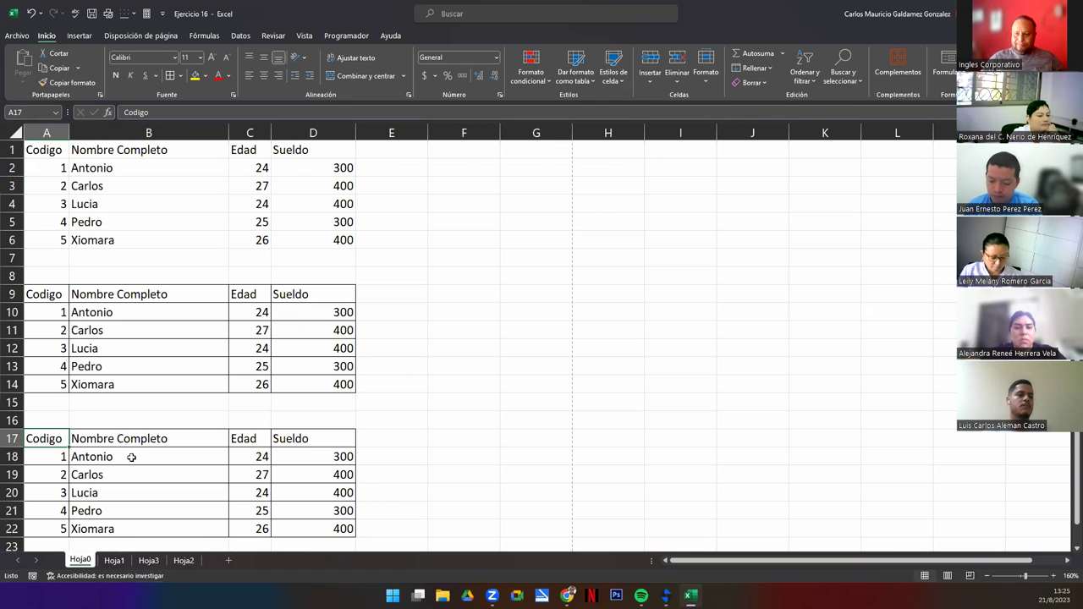
drag(46, 438, 343, 528)
click(301, 508)
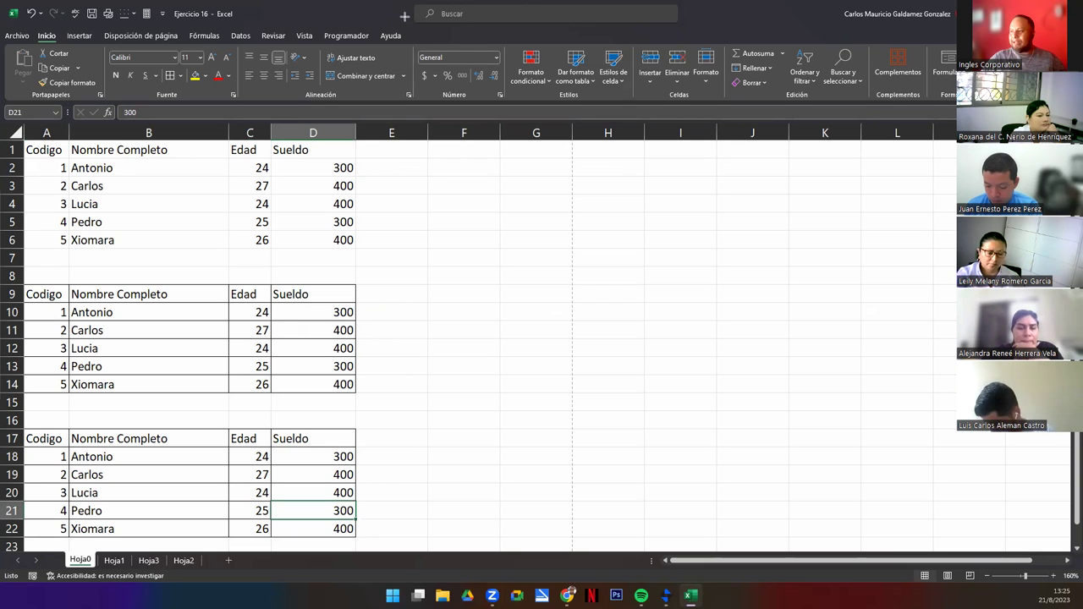
drag(410, 24, 504, 56)
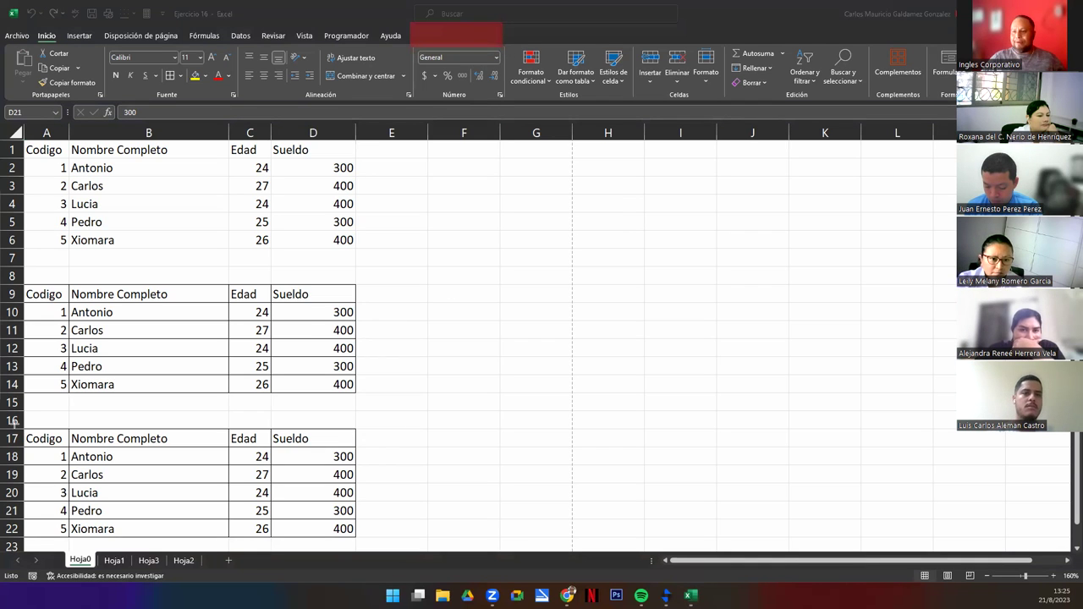
drag(15, 414, 371, 546)
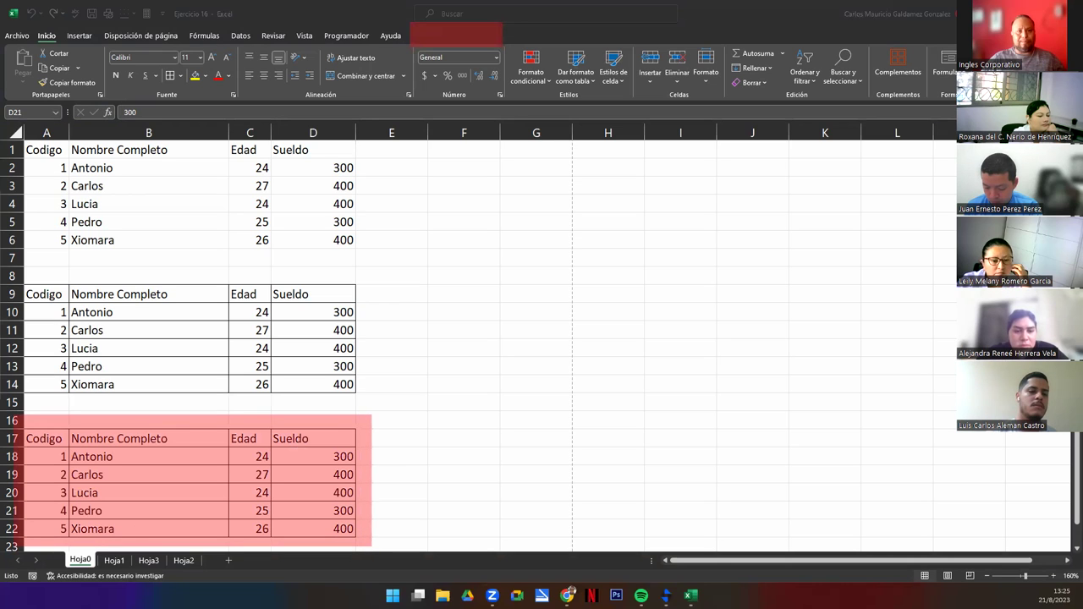
click(38, 440)
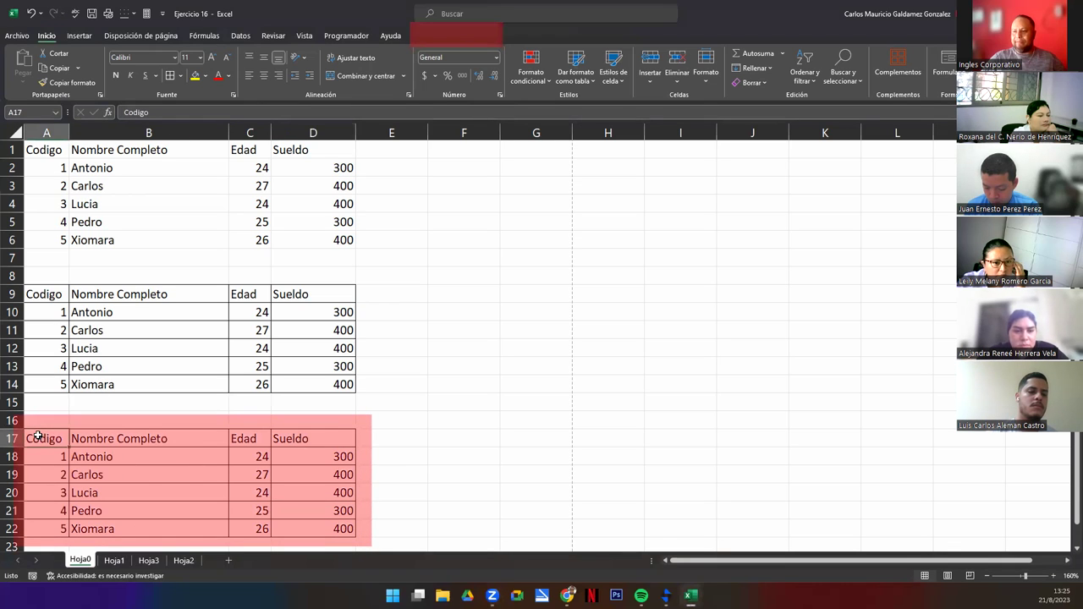
Step: Convert A17:D22 into a table via Insertar > Tabla with 'La tabla tiene encabezados' checked
drag(47, 440, 327, 531)
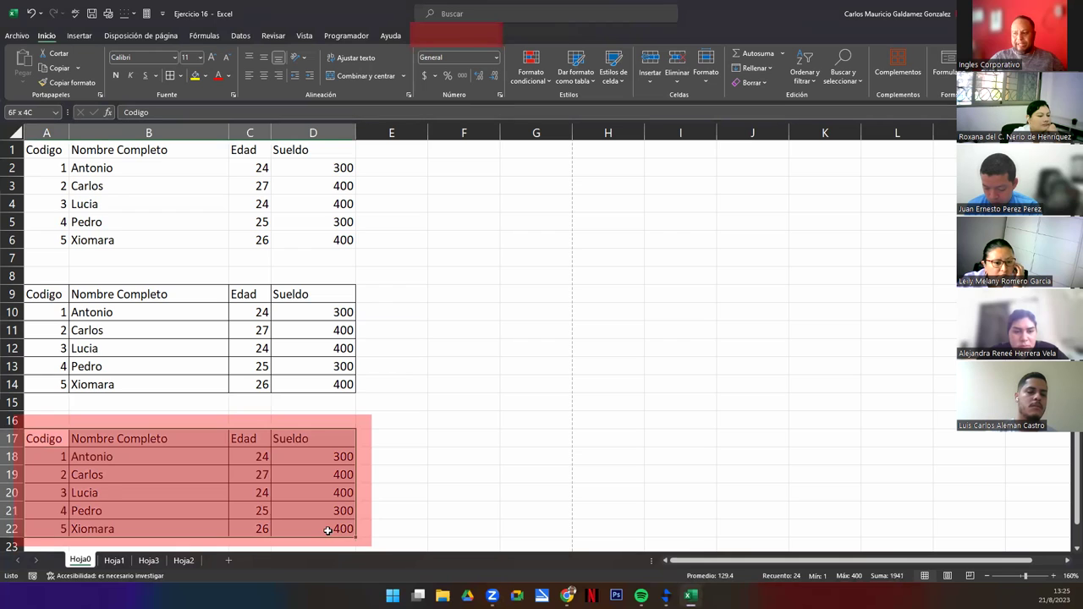
click(76, 39)
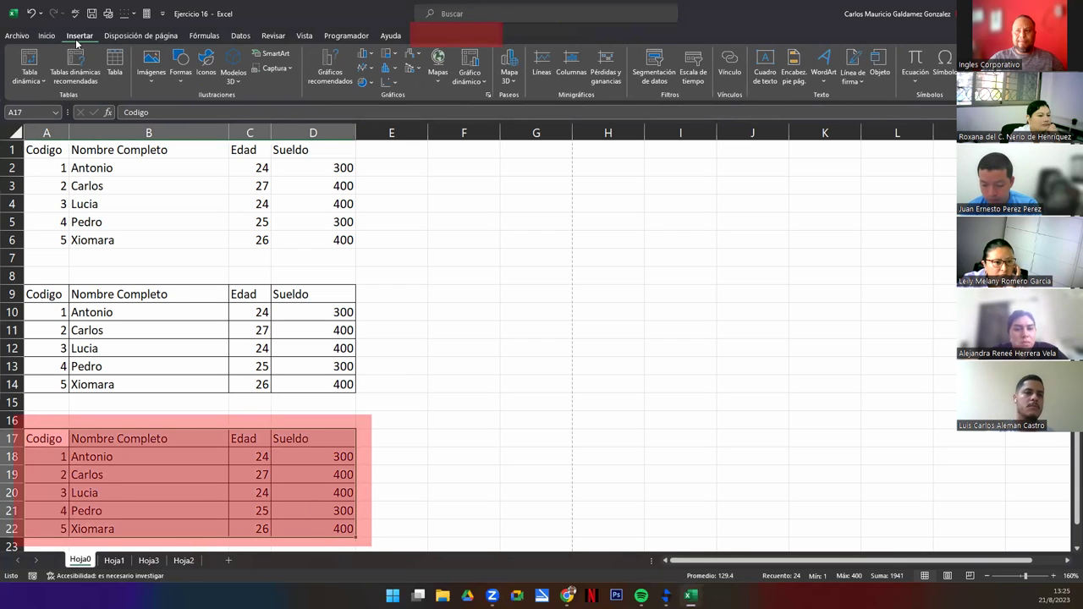
click(116, 72)
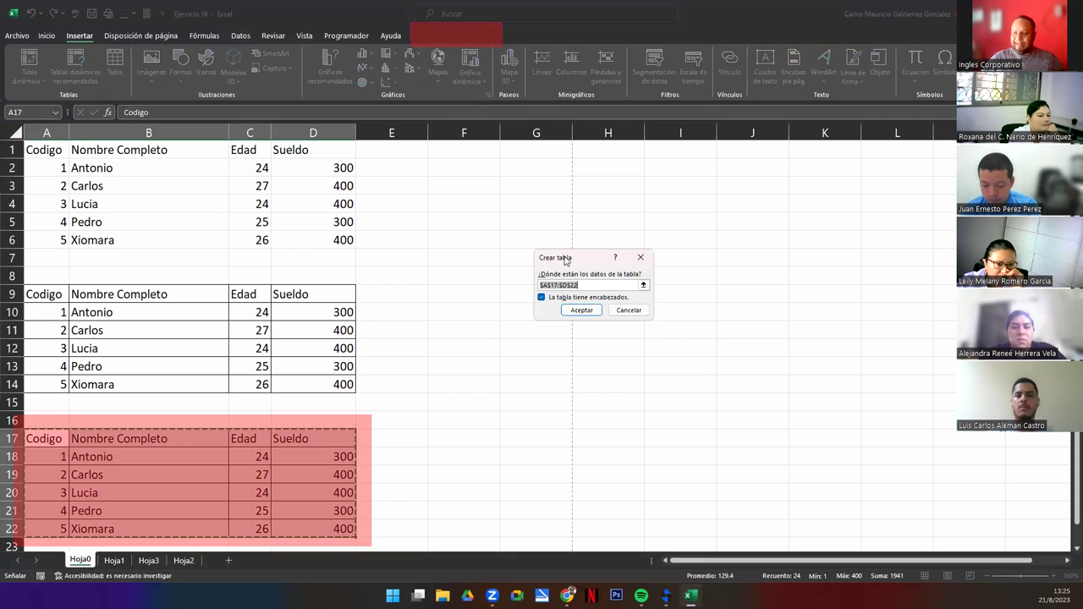
drag(565, 260, 354, 317)
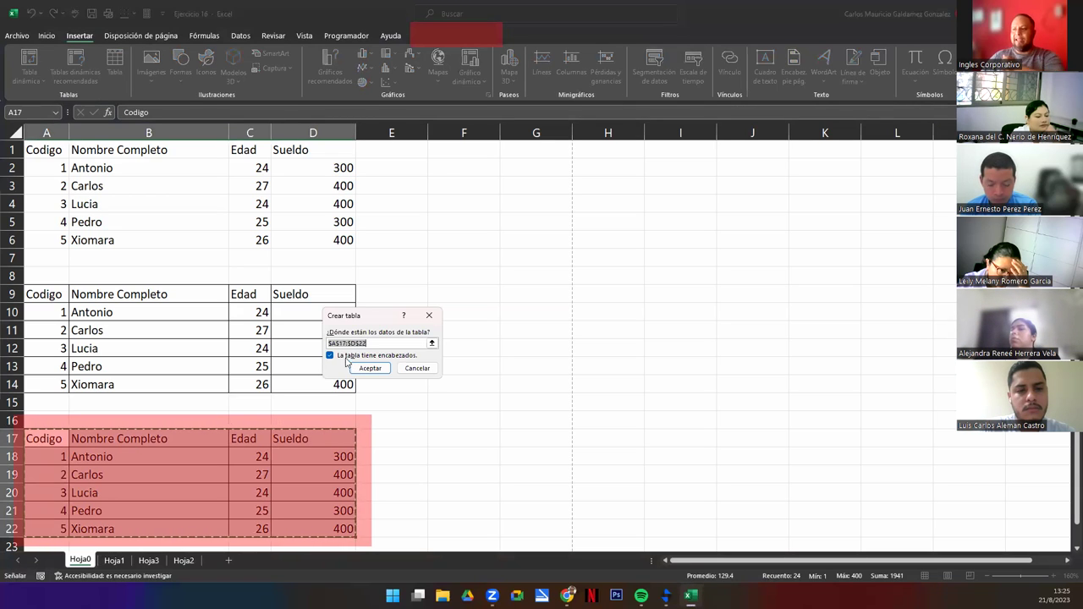
click(330, 356)
click(330, 356)
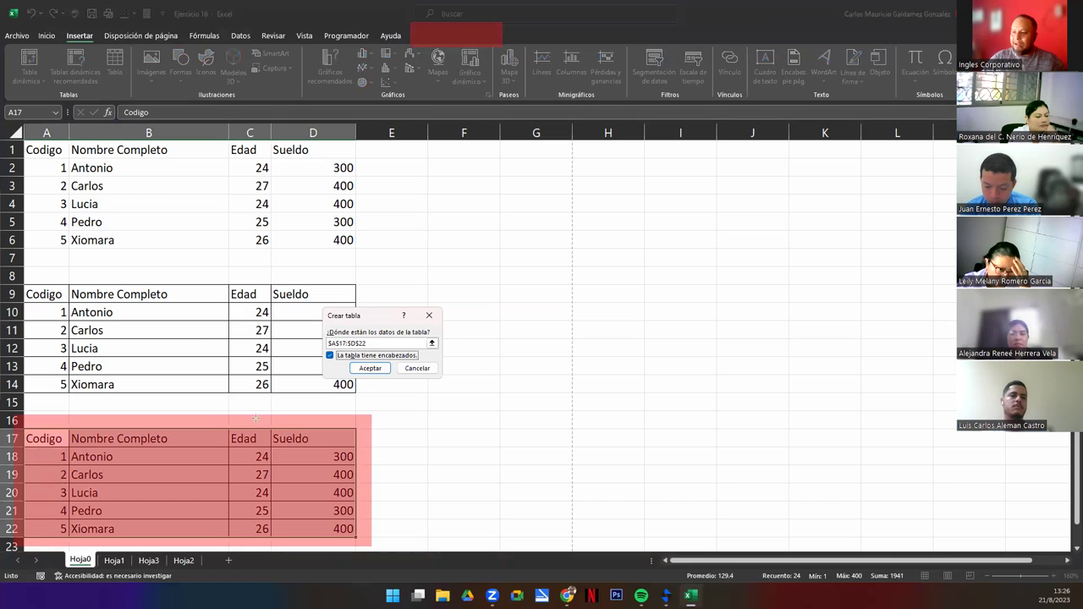
mouse_move(224, 313)
mouse_down()
mouse_move(208, 404)
mouse_move(422, 44)
mouse_up()
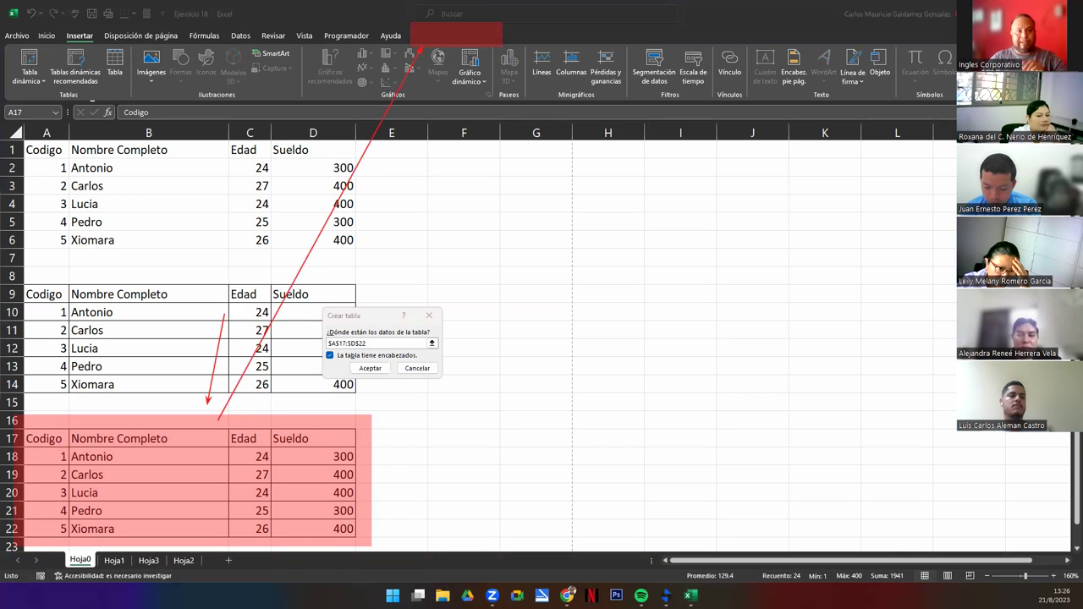
click(368, 369)
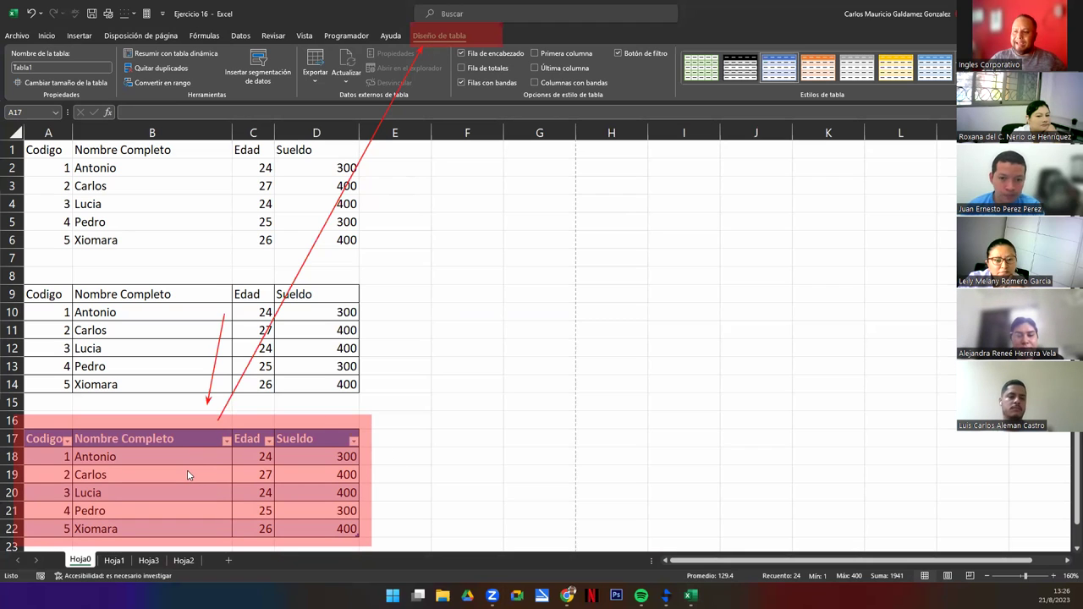
click(187, 475)
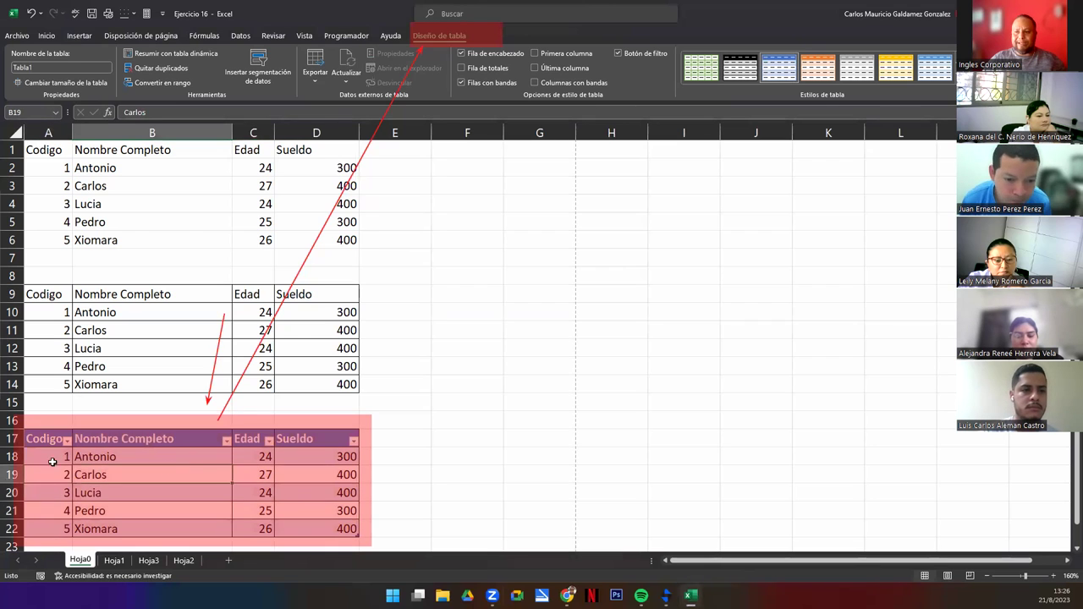
drag(38, 439, 300, 480)
drag(315, 525, 316, 525)
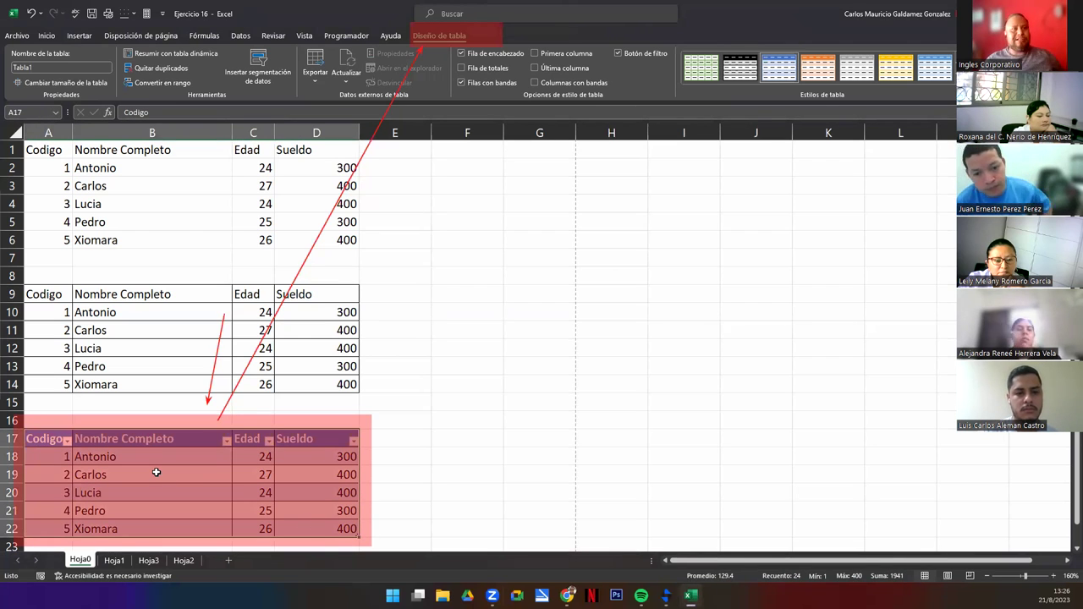
click(456, 440)
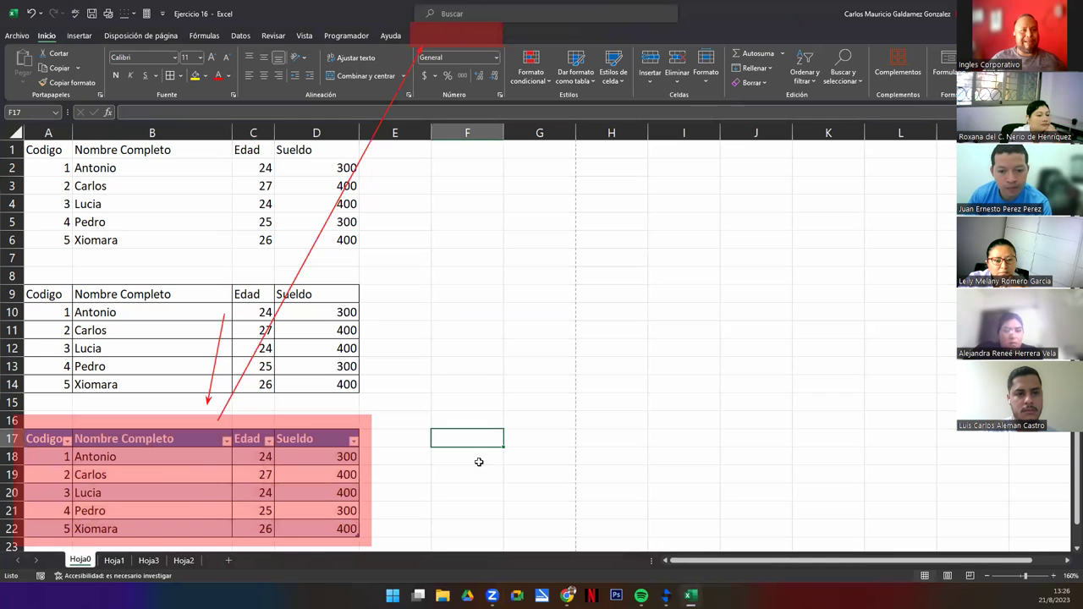
click(158, 476)
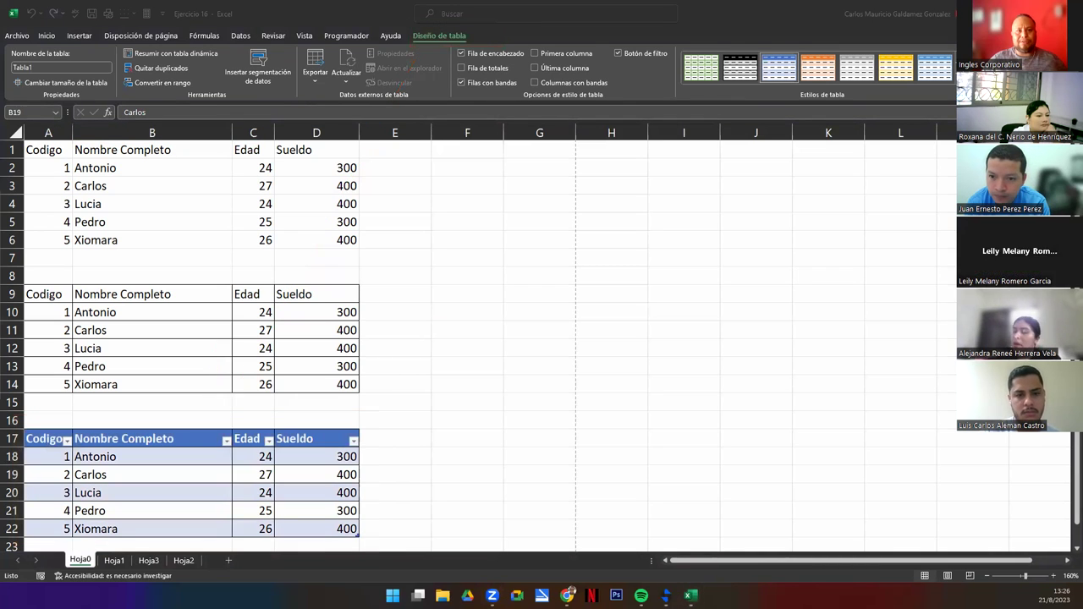
drag(7, 46, 117, 100)
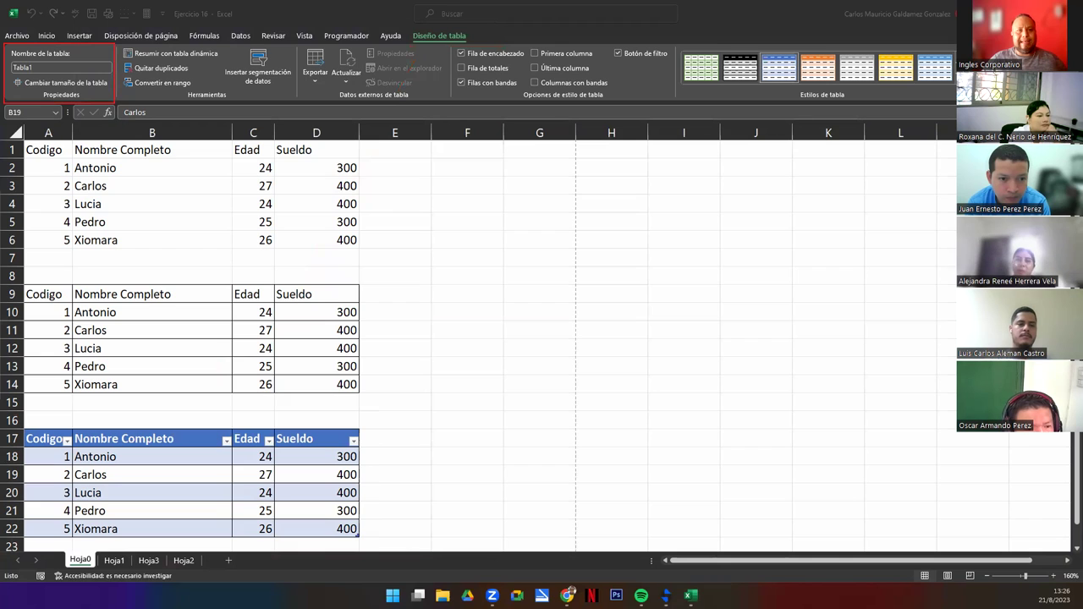
drag(106, 123, 194, 451)
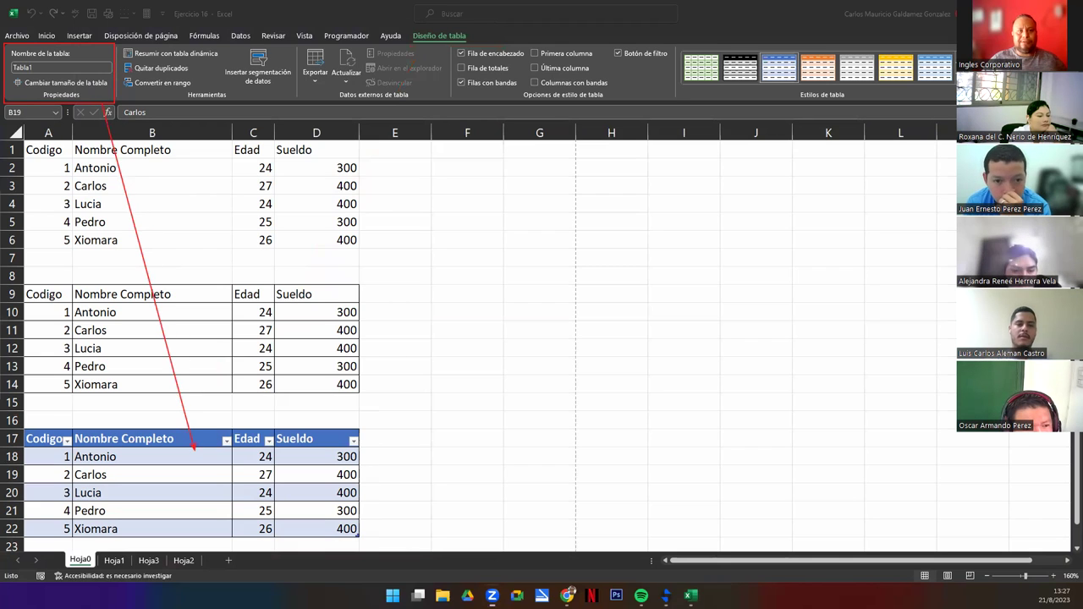
click(165, 472)
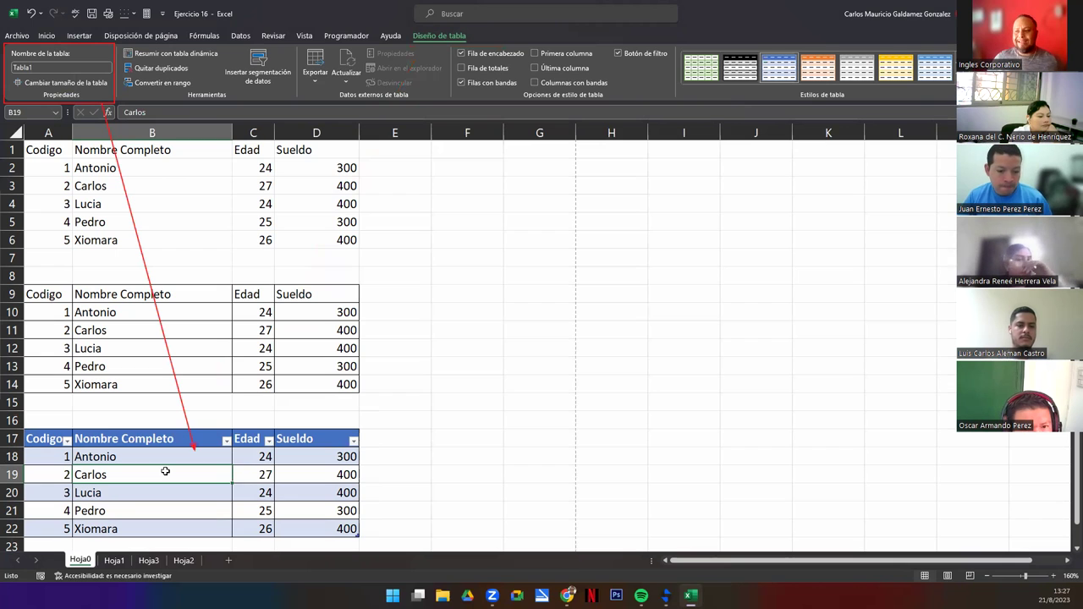
key(Escape)
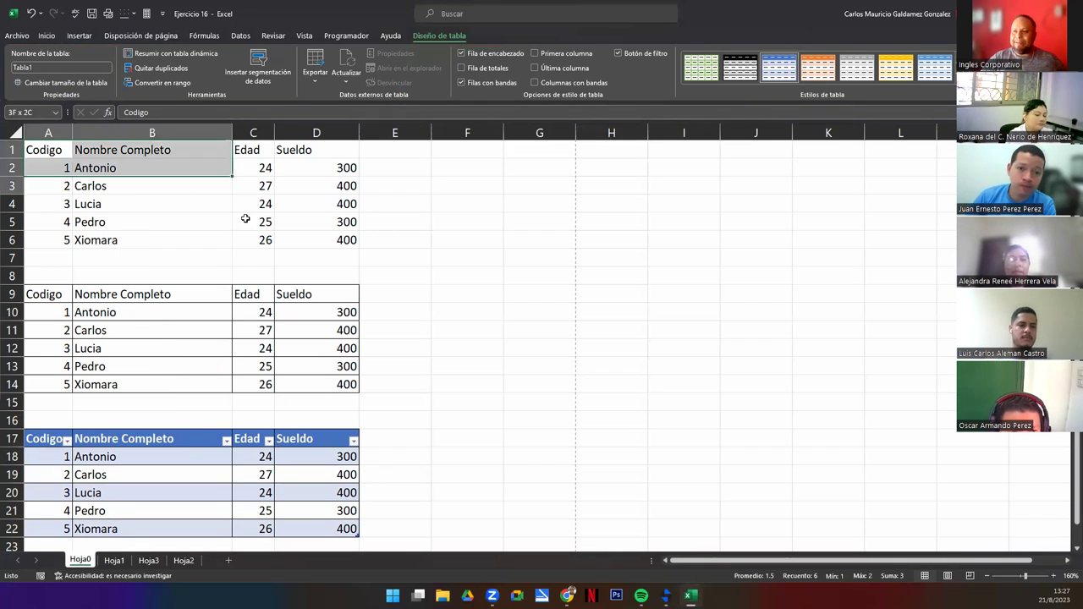
drag(51, 150, 313, 244)
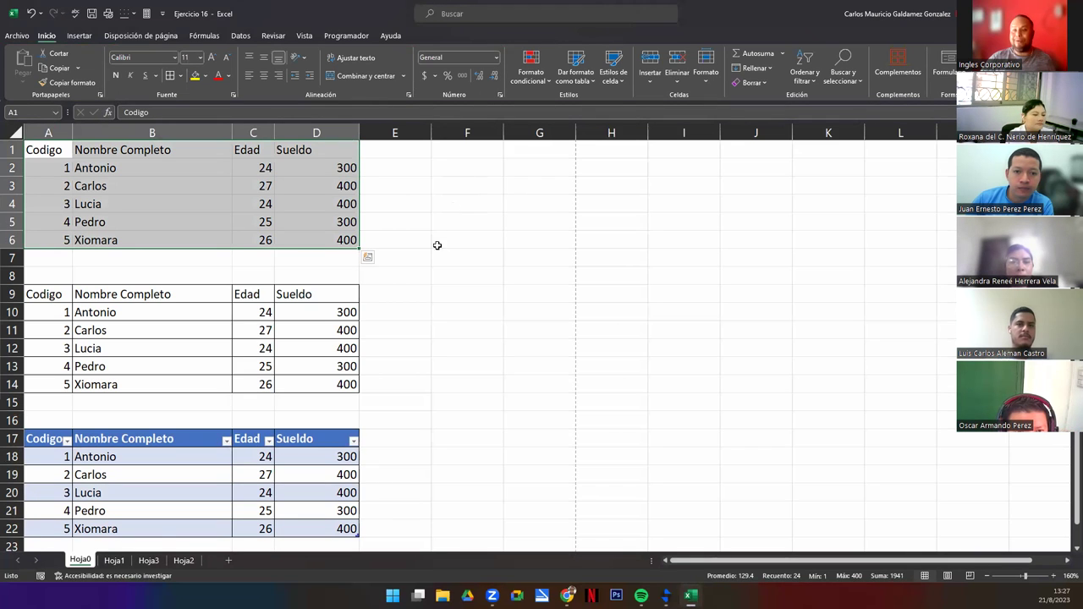
mouse_move(44, 294)
mouse_down()
mouse_move(215, 369)
mouse_move(301, 387)
mouse_up()
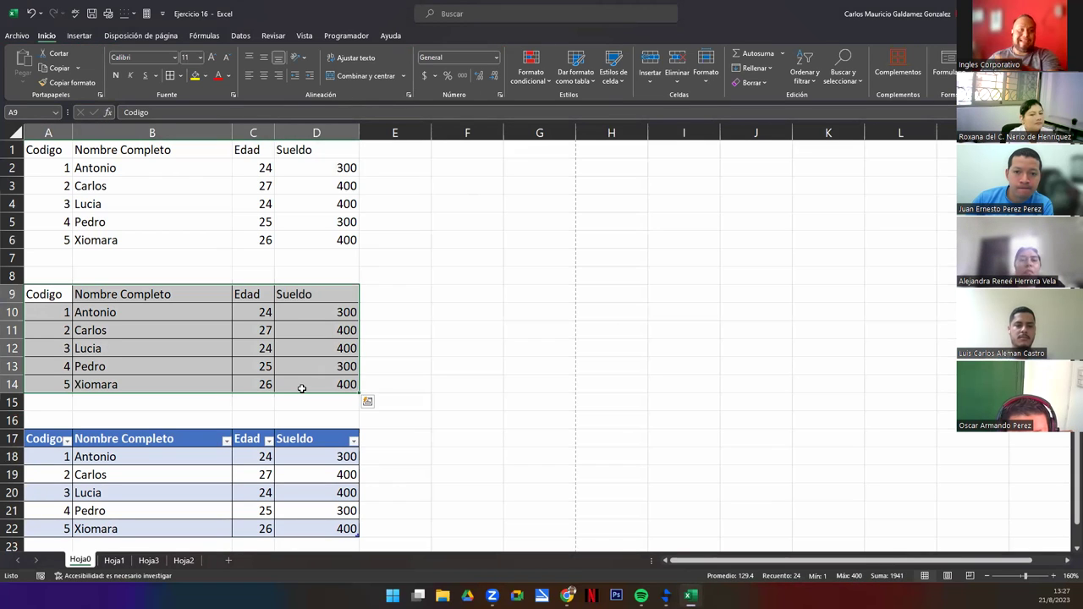
drag(38, 438, 327, 522)
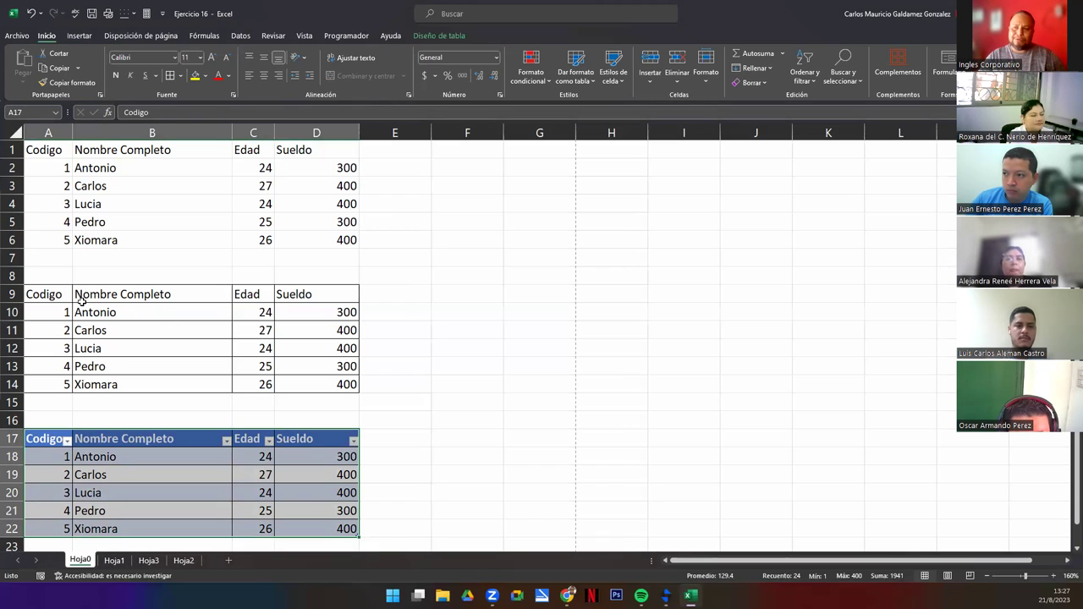
drag(59, 294, 327, 381)
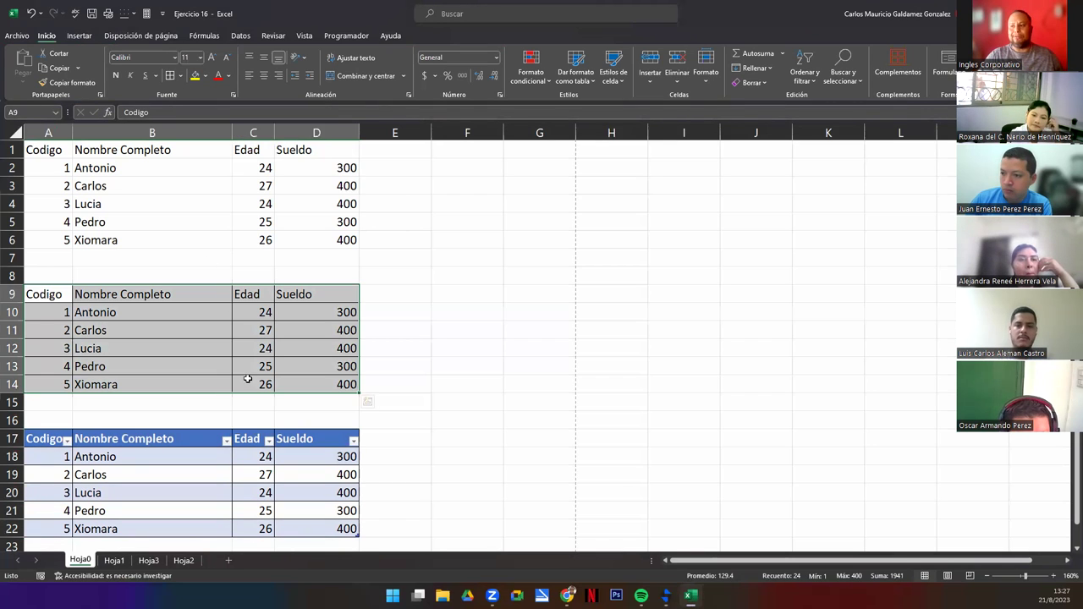
click(247, 381)
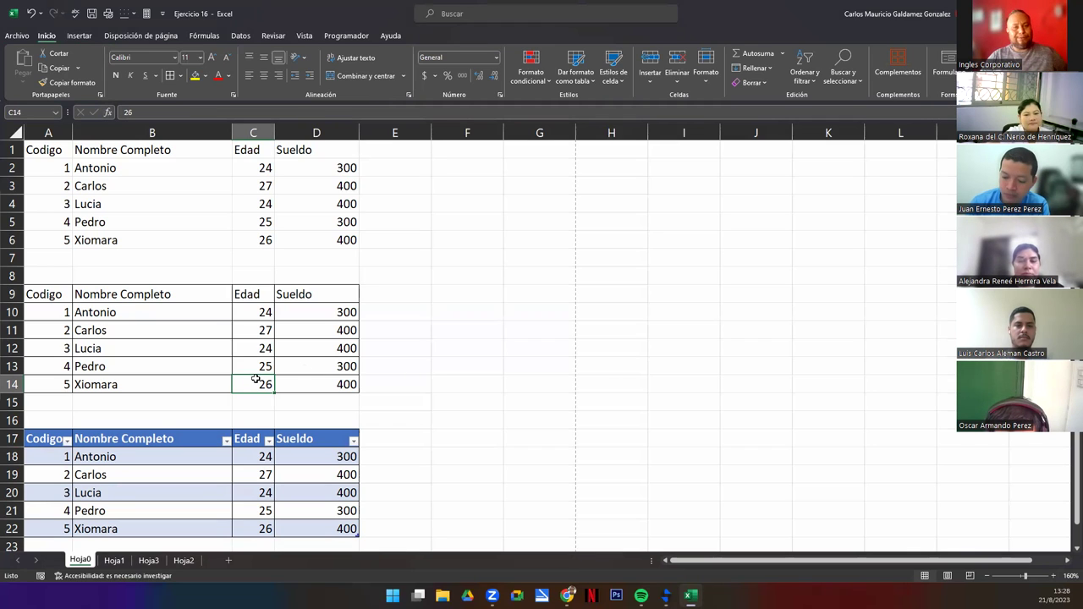
click(353, 441)
click(135, 354)
click(153, 475)
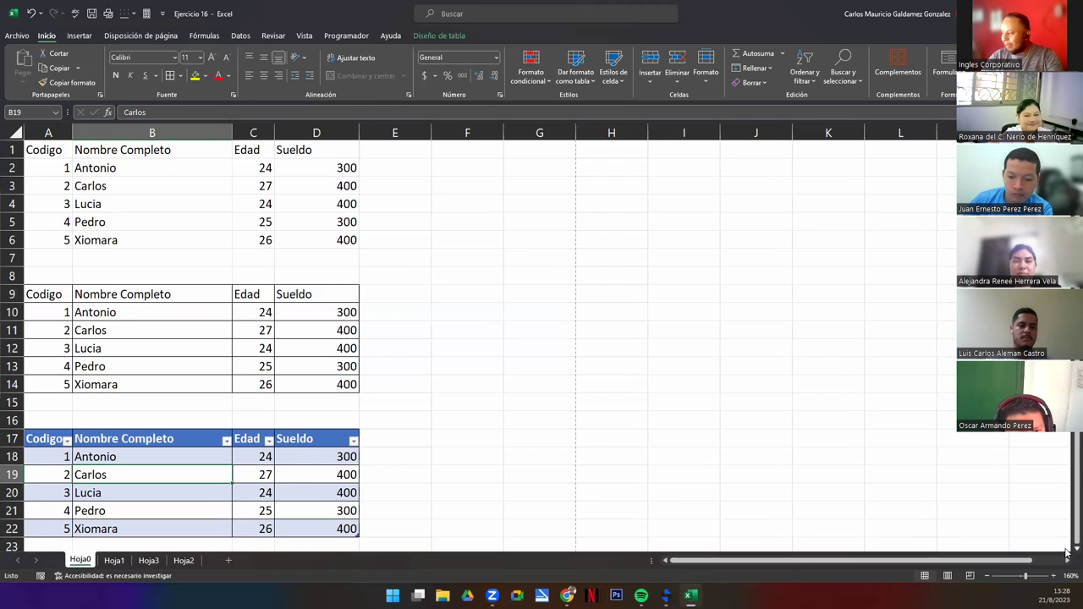
Step: Enter TTrabajadores as the table name in the Table Design name box
scroll(1067, 552, down, 1)
scroll(1067, 551, down, 3)
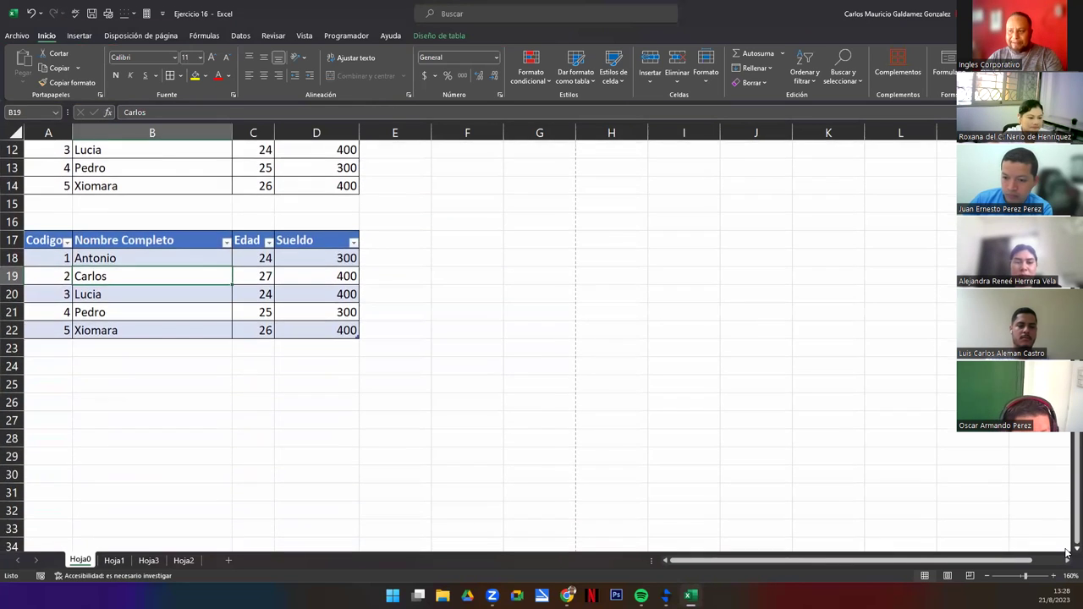
click(137, 255)
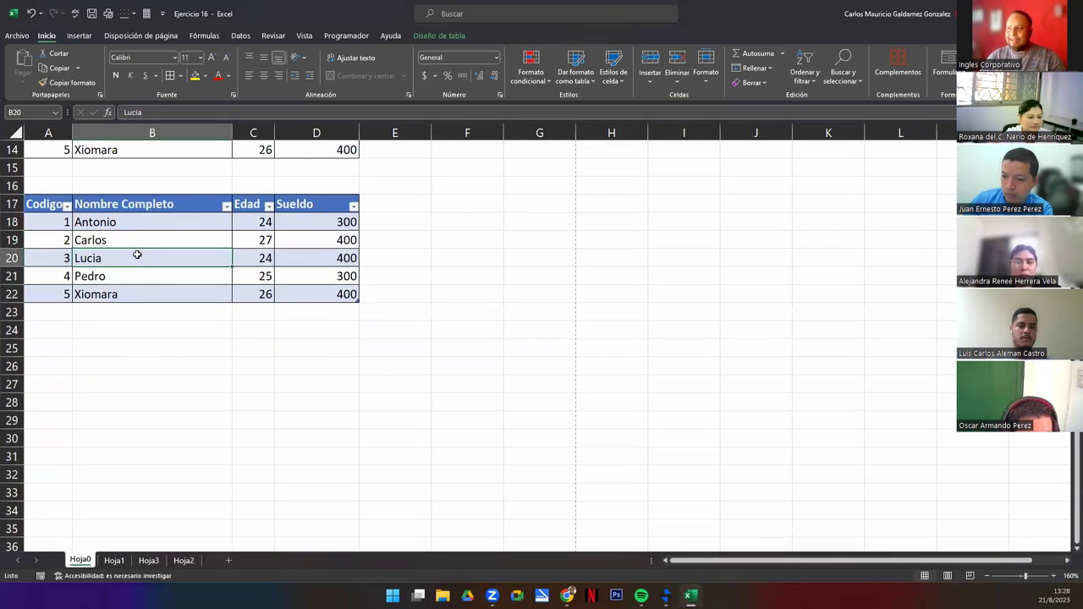
click(443, 36)
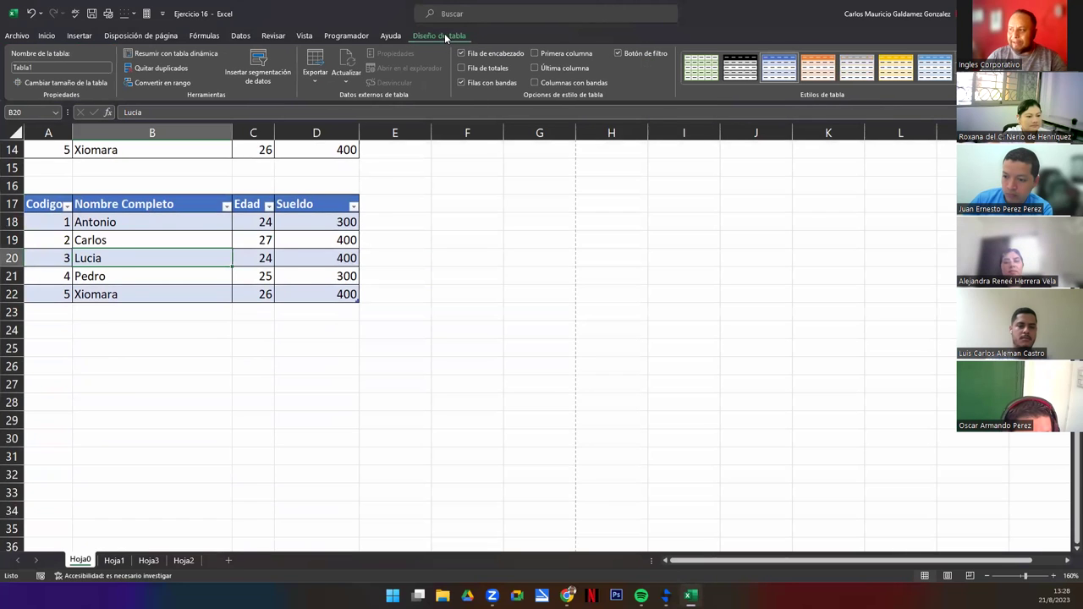
click(433, 271)
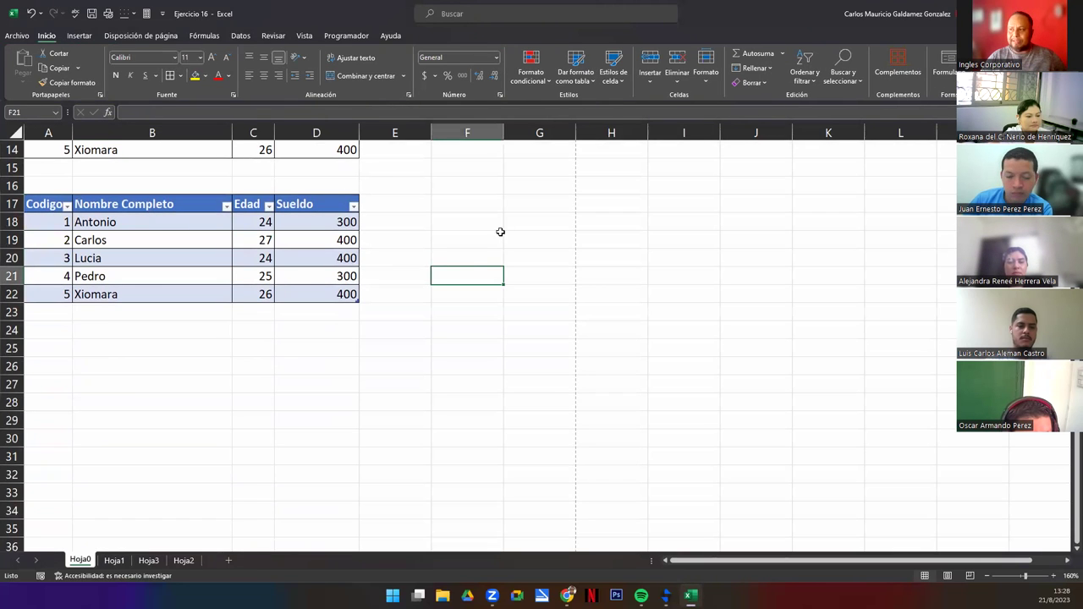
click(134, 240)
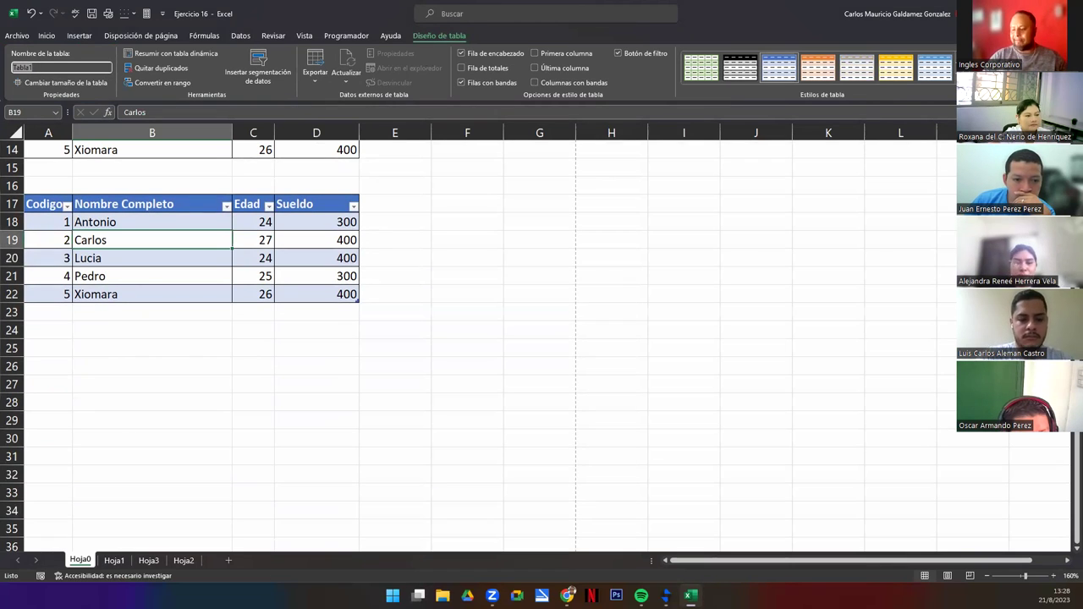
text(T)
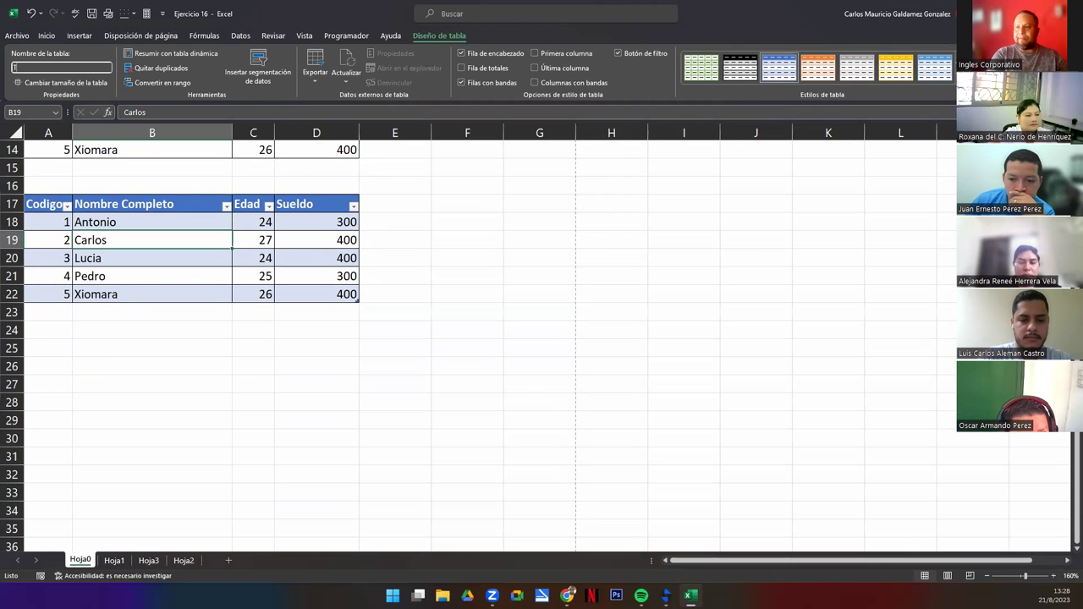
text(Tlbajad)
text(adore)
key(Return)
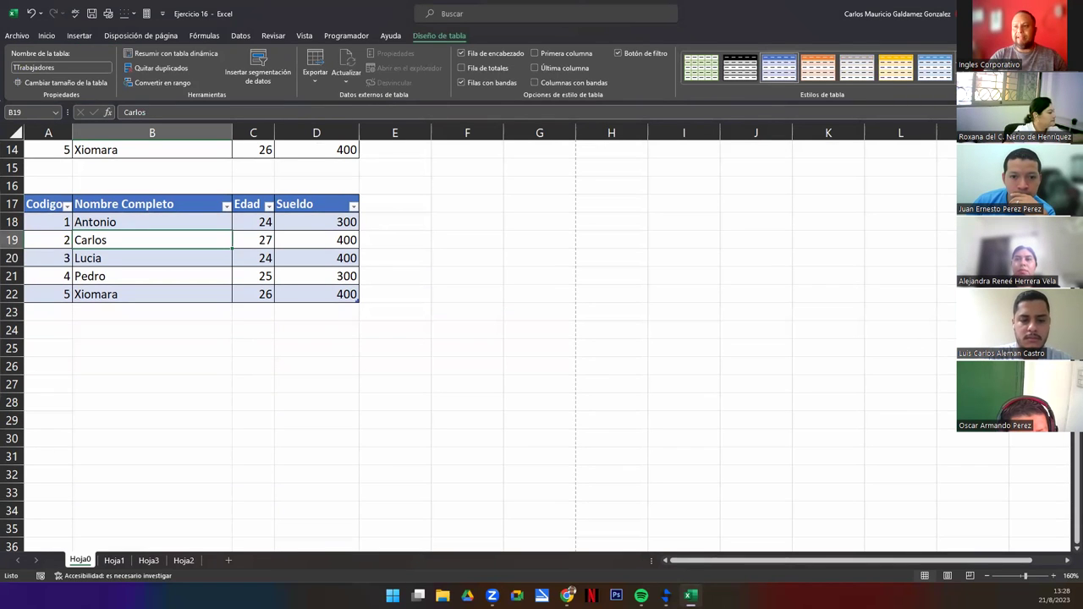
click(230, 254)
click(135, 409)
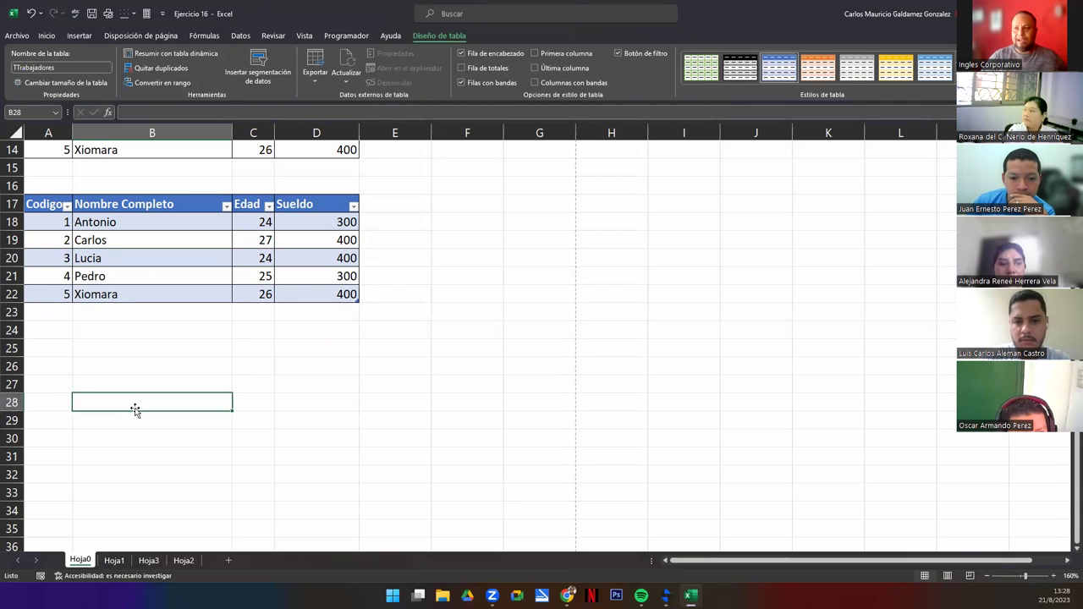
Step: Expand the Table Styles gallery to show all light, medium and dark styles for TTrabajadores
click(141, 258)
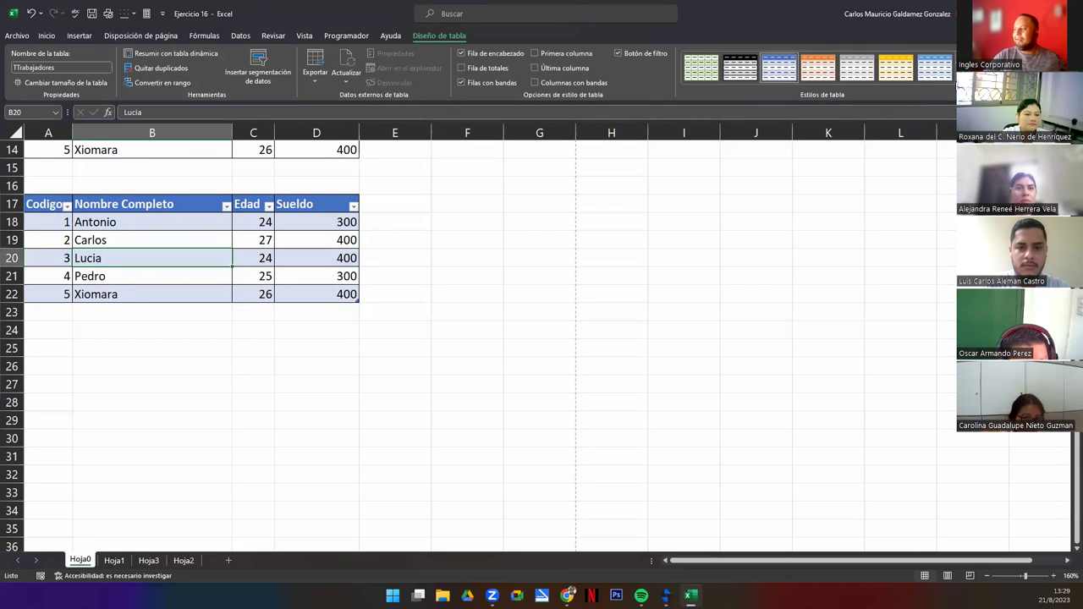
click(948, 82)
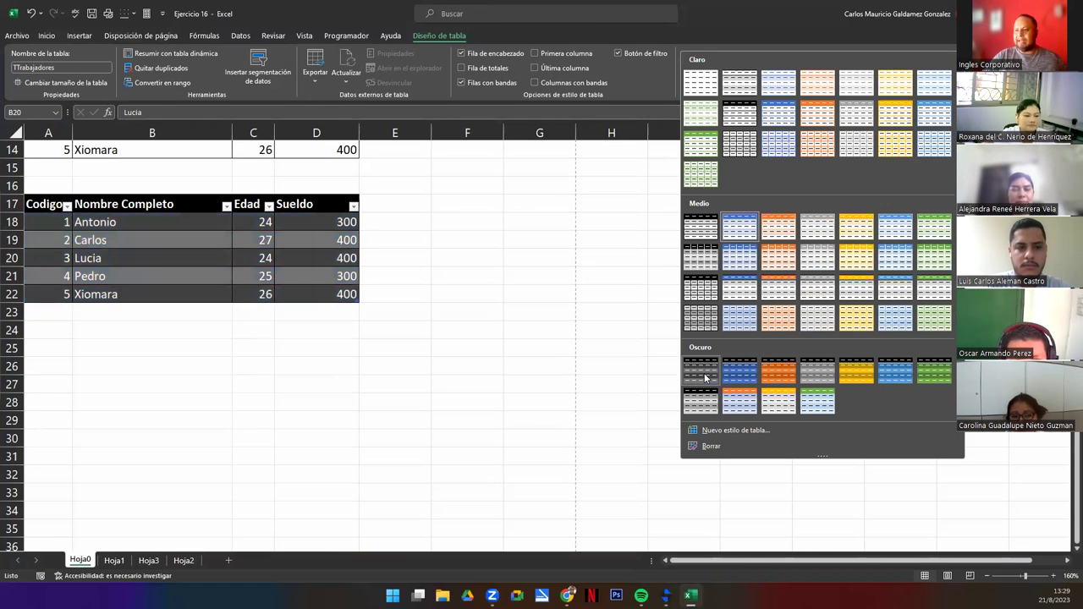
Step: Apply the dark blue table style and widen column A so Codigo fits
click(744, 377)
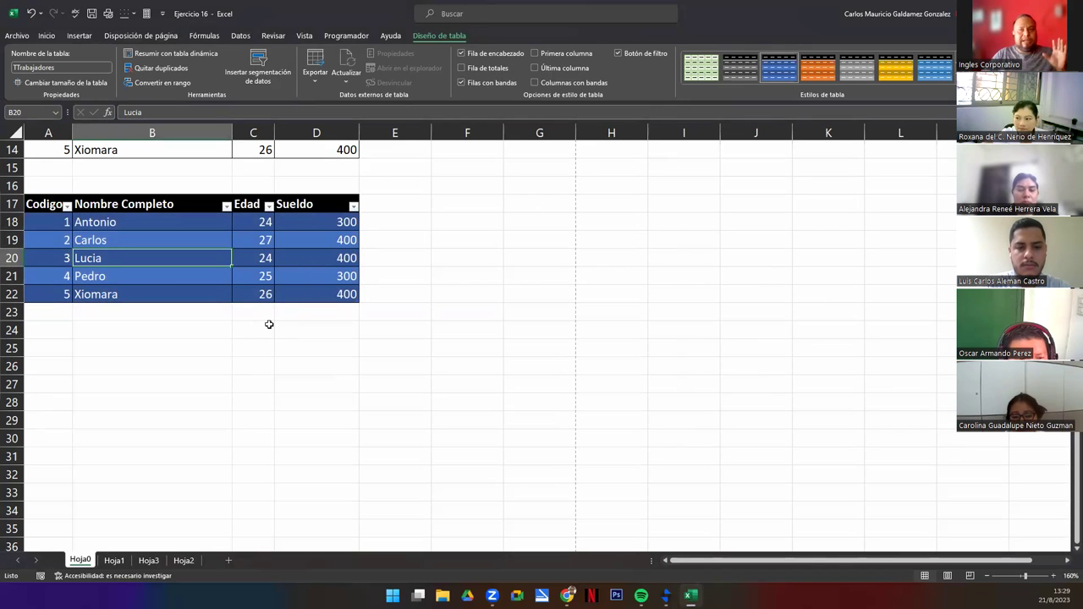
click(189, 225)
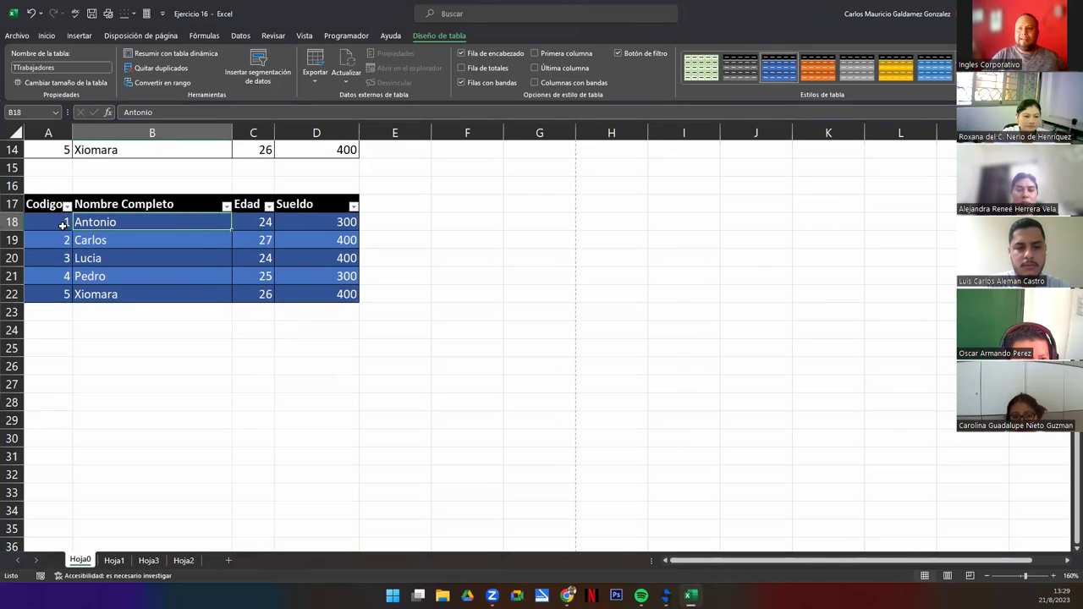
click(46, 203)
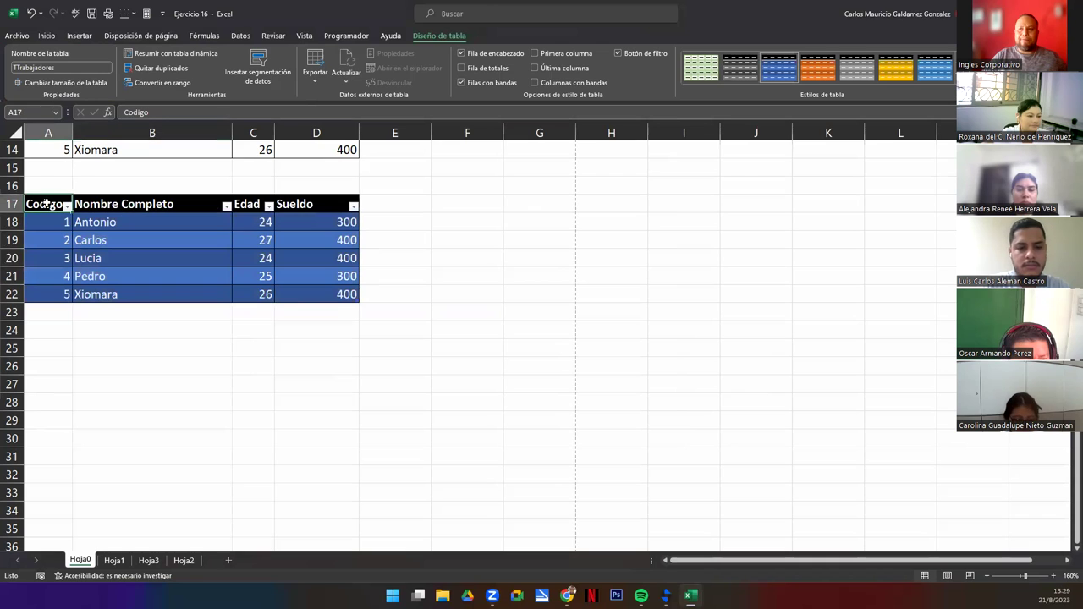
double_click(74, 127)
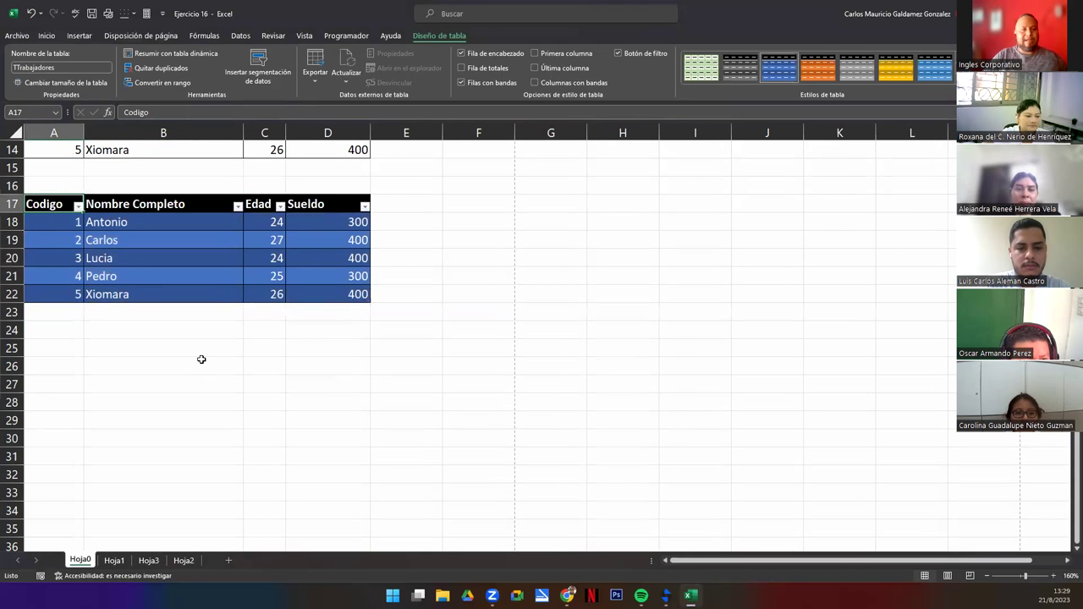
Step: Give D18 the dollar accounting format and copy it to D19:D22 with Format Painter
click(140, 256)
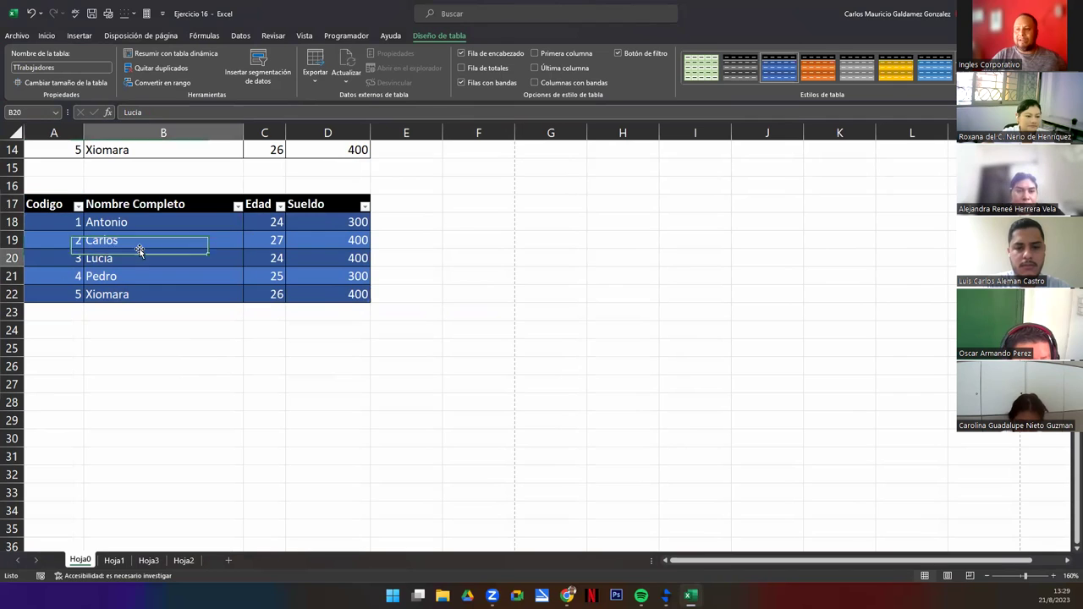
drag(316, 221, 314, 293)
click(307, 226)
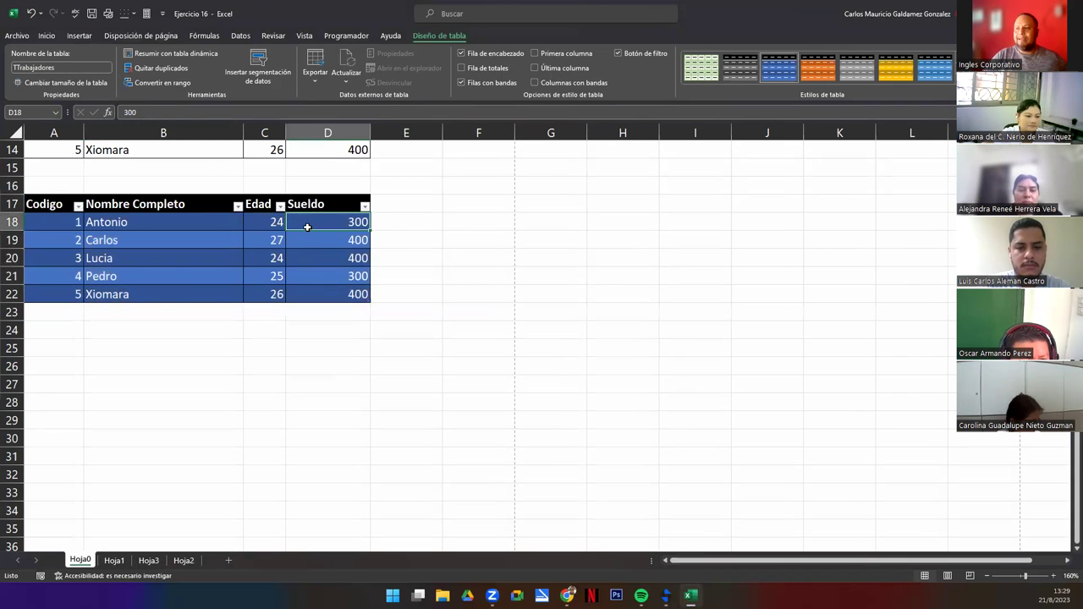
click(46, 36)
click(421, 76)
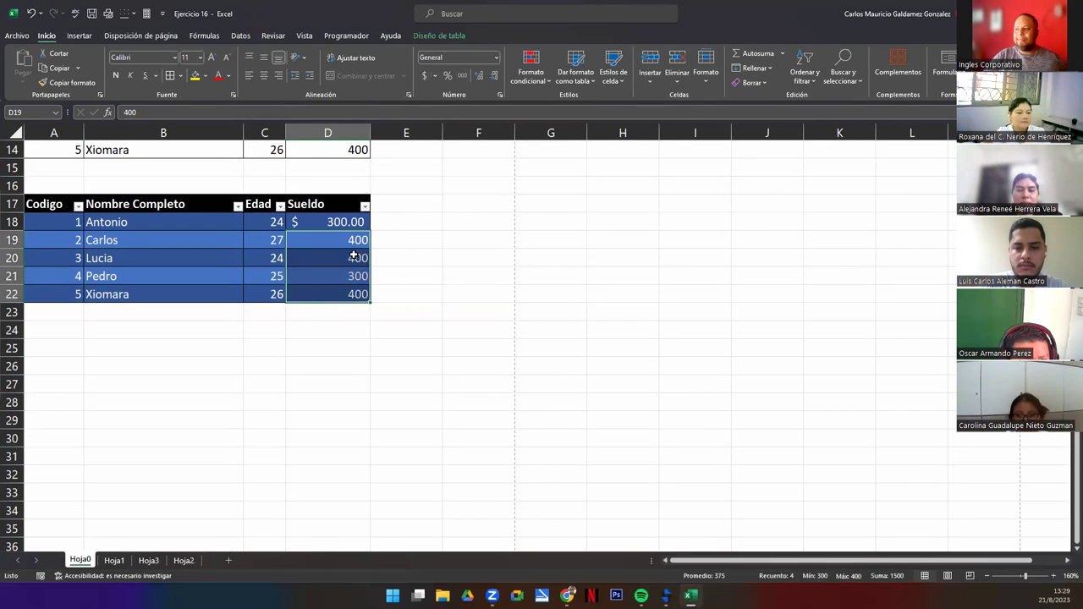
drag(320, 300, 321, 294)
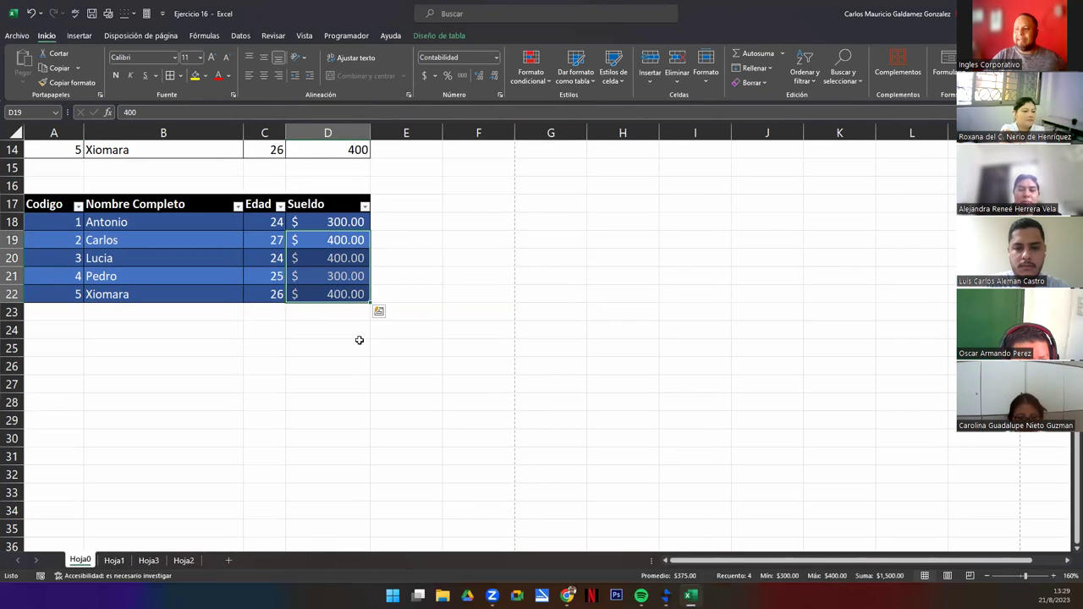
click(313, 261)
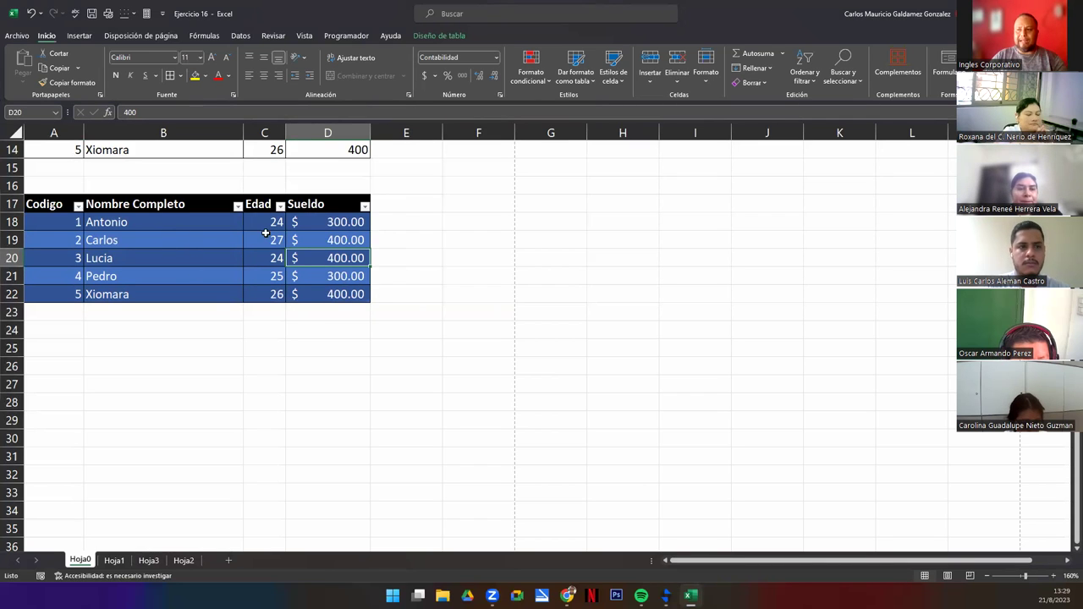
click(428, 36)
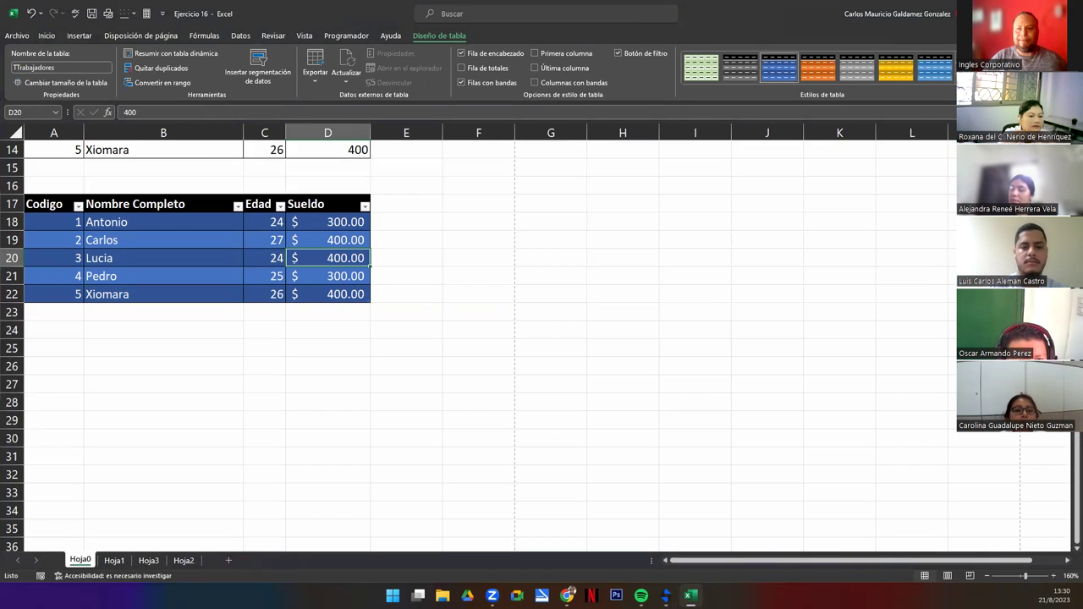
Step: Tick Fila de totales, undo it, then re-tick it so row 23 totals Sueldo at $1,800.00
click(476, 73)
drag(476, 72, 517, 76)
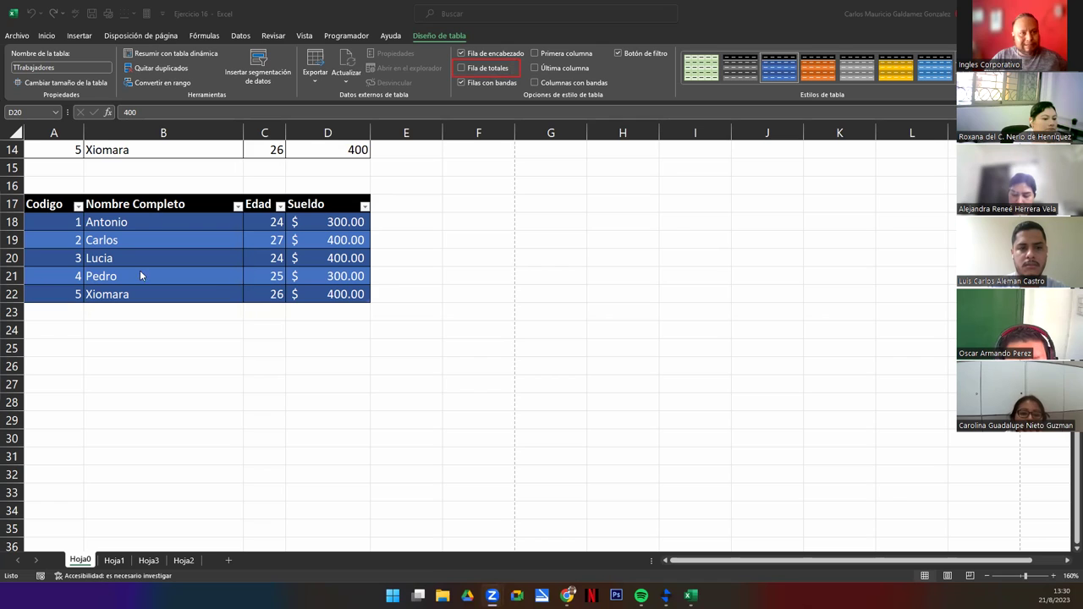
click(464, 72)
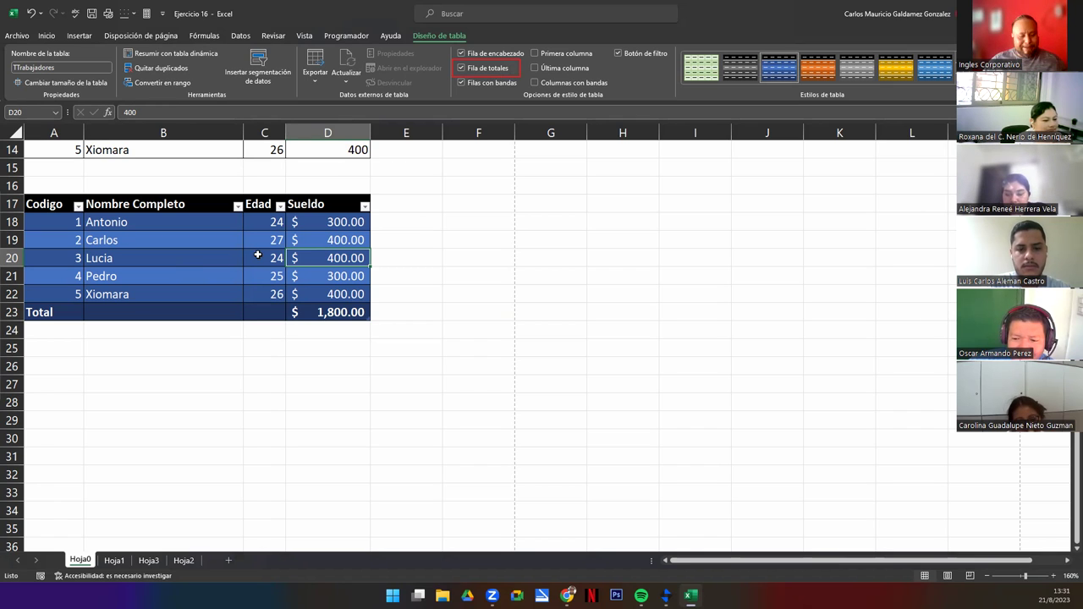
key(ctrl+shift+t)
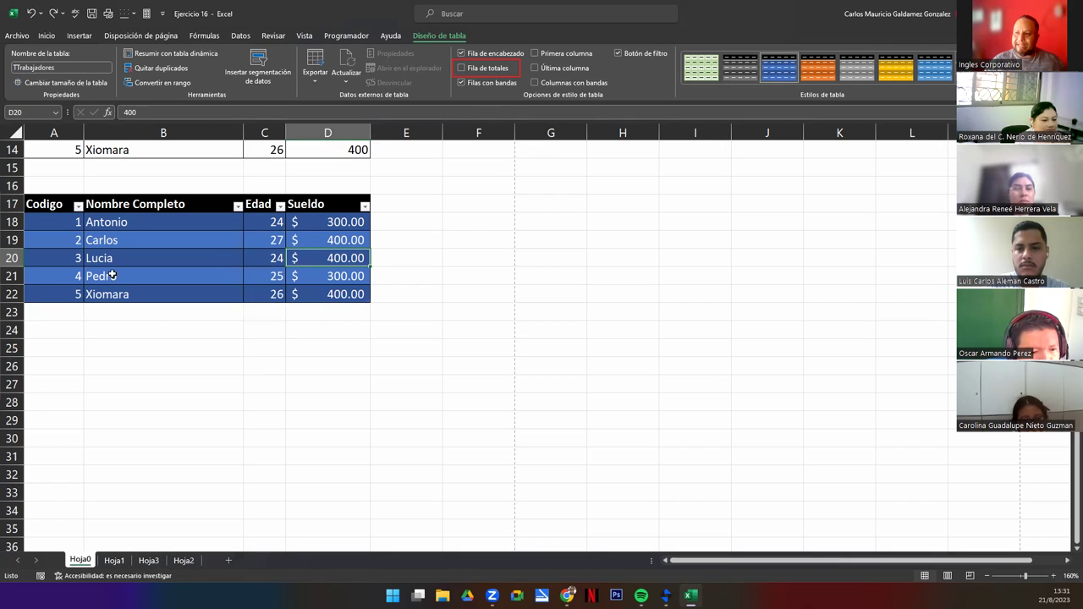
click(461, 68)
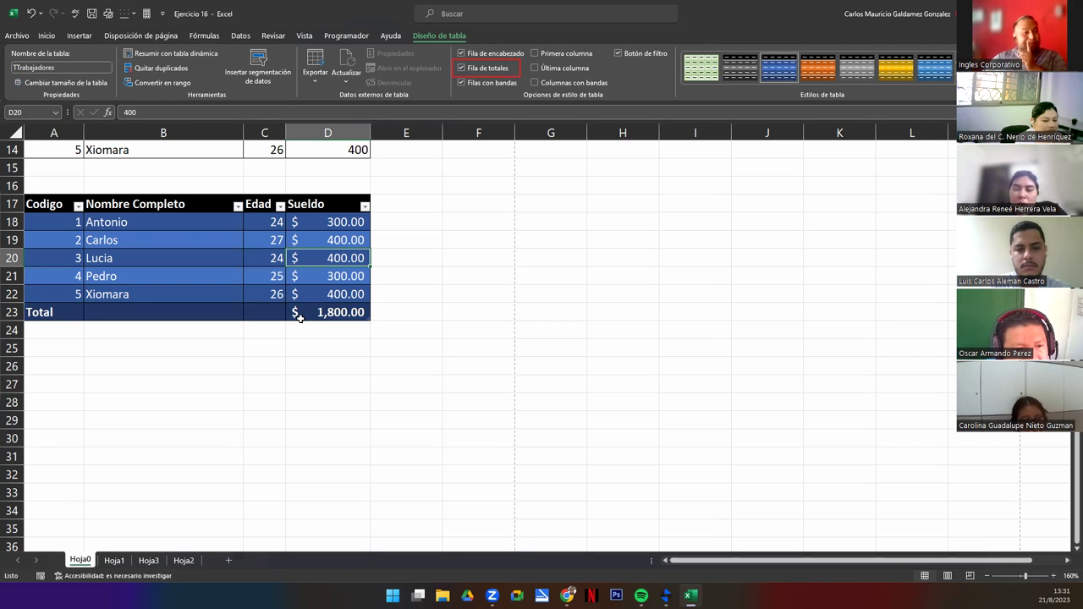
Step: In the Sueldo total cell D23, try clearing the total, then switch it to Promedio
click(14, 312)
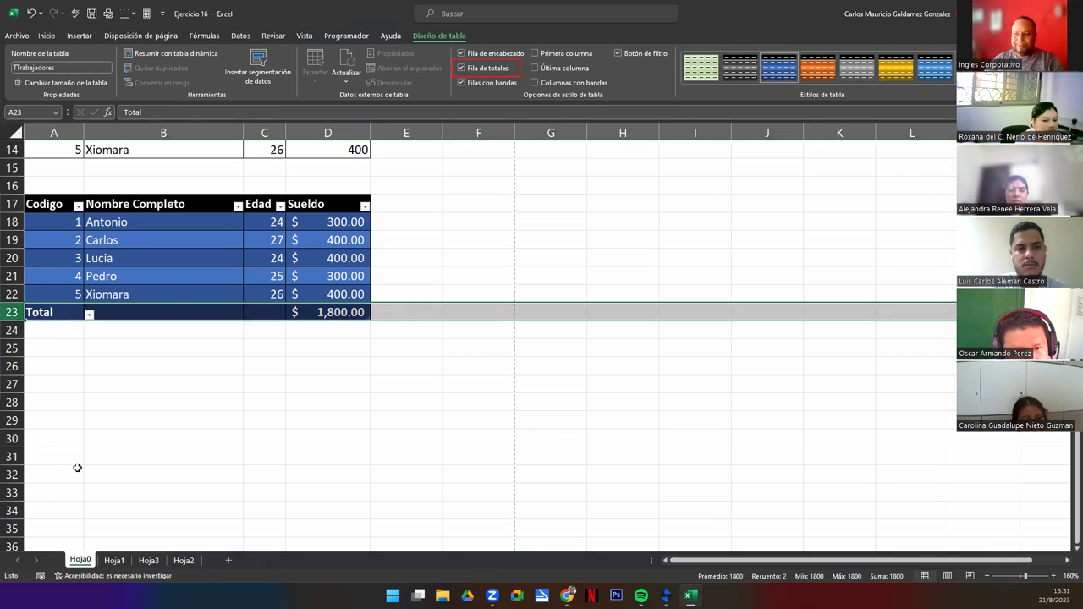
click(316, 315)
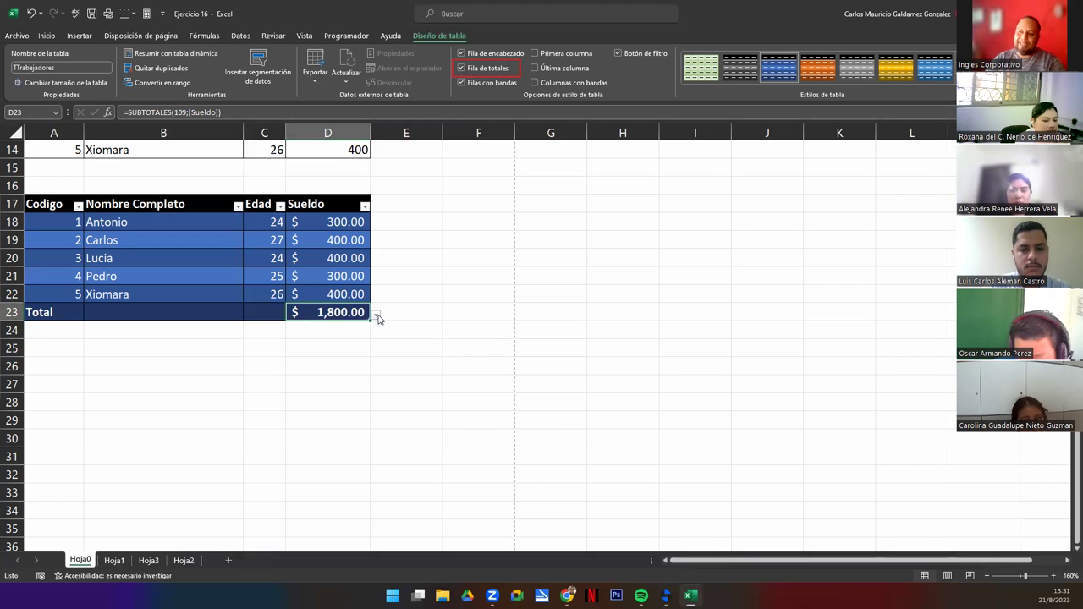
click(376, 315)
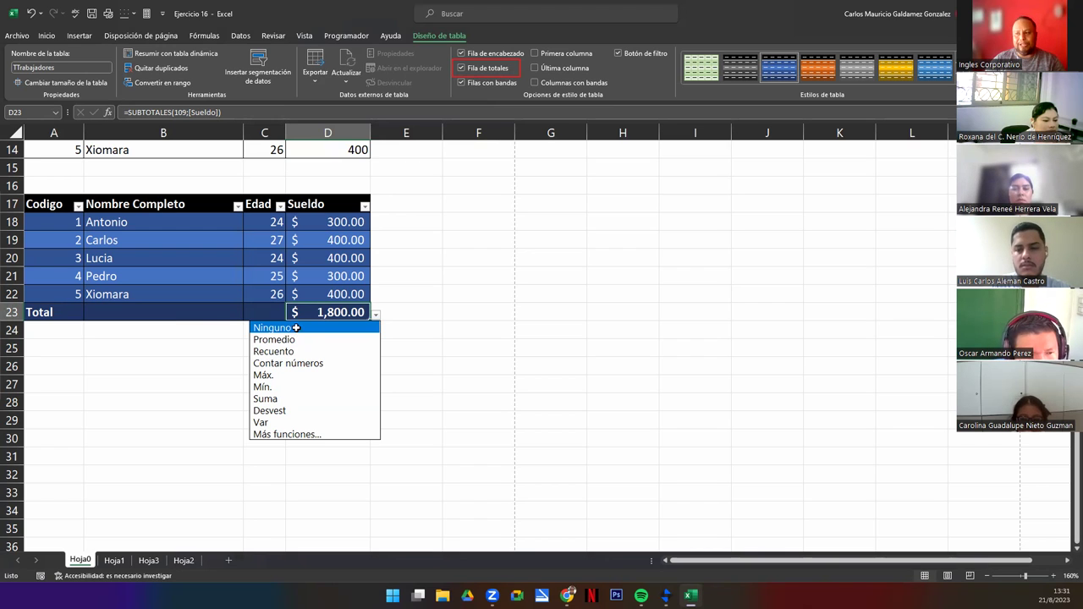
click(297, 331)
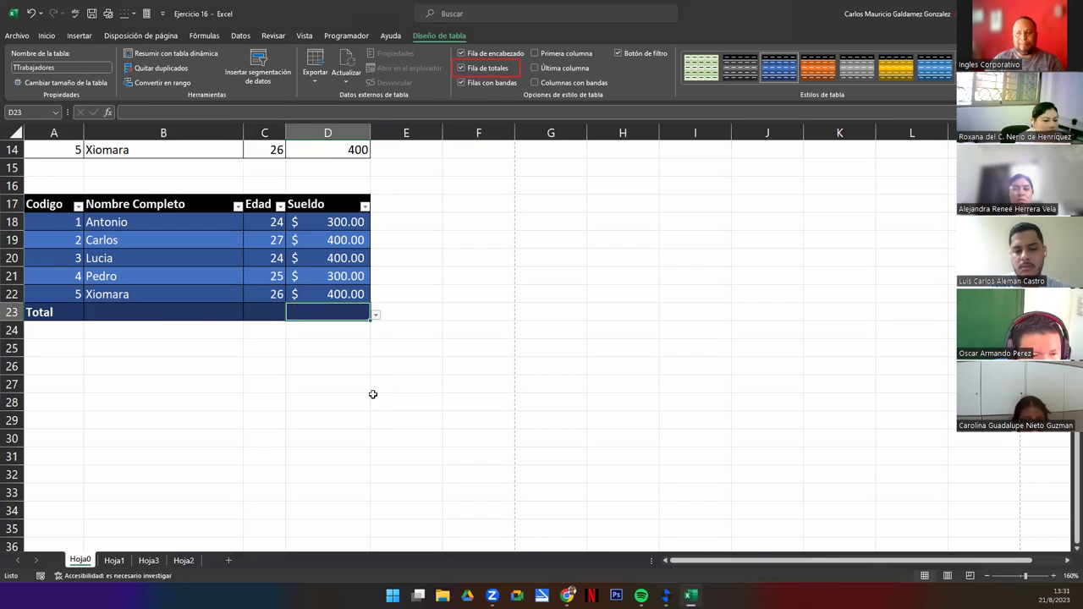
click(375, 315)
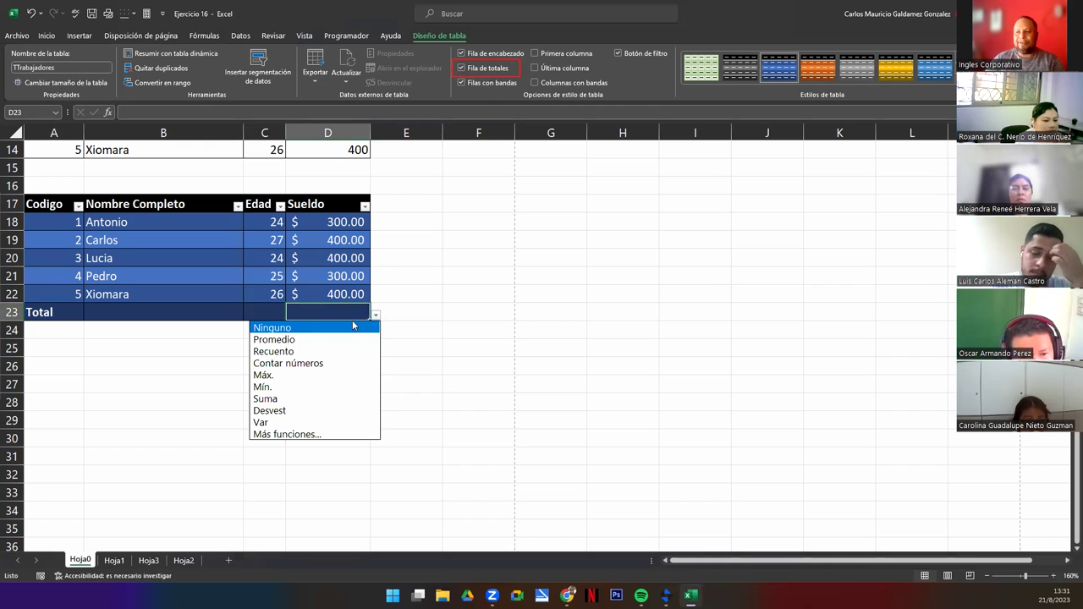
click(304, 340)
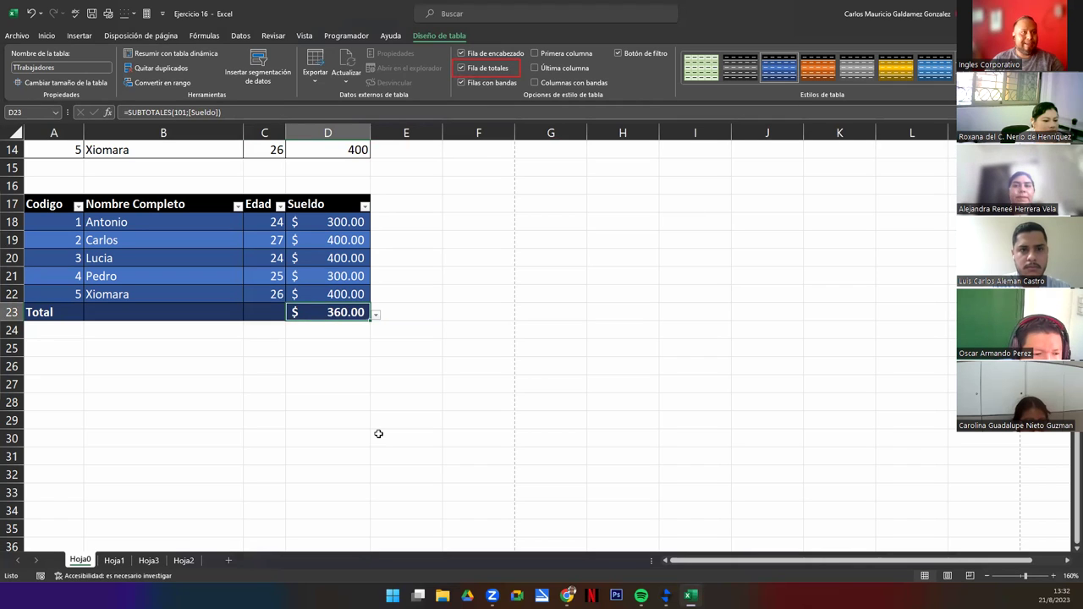
Step: Cycle D23 through Recuento, Contar números, Máx. and Mín., then return it to Suma
click(377, 316)
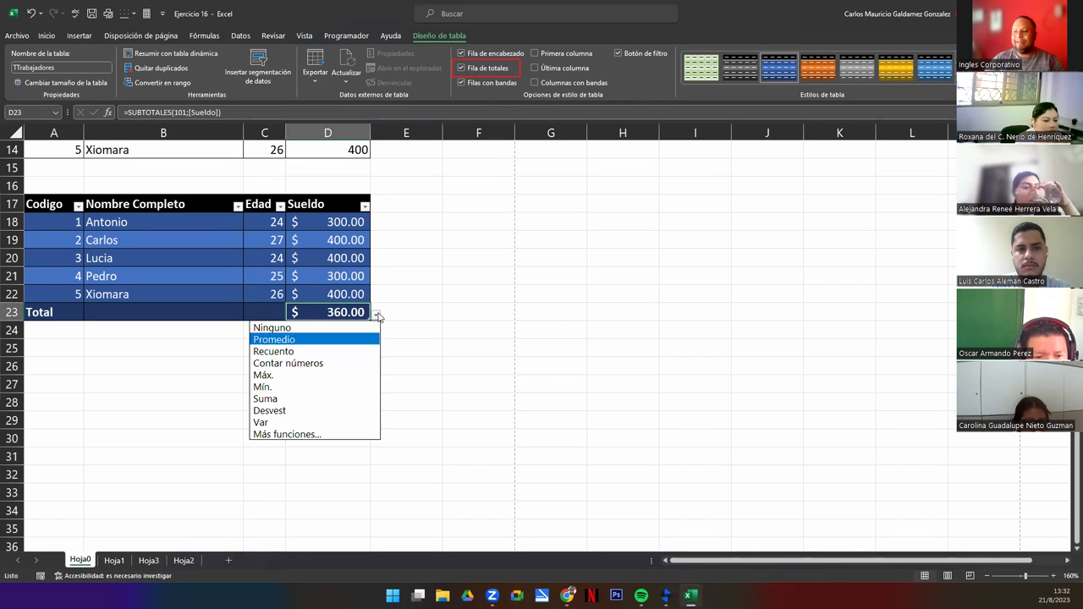
click(315, 351)
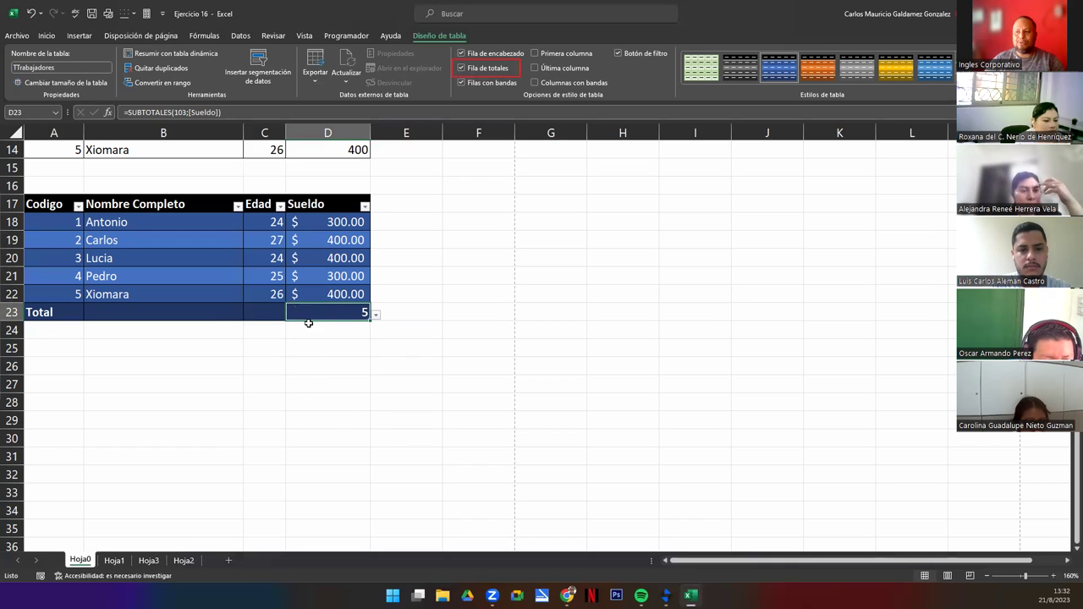
click(377, 316)
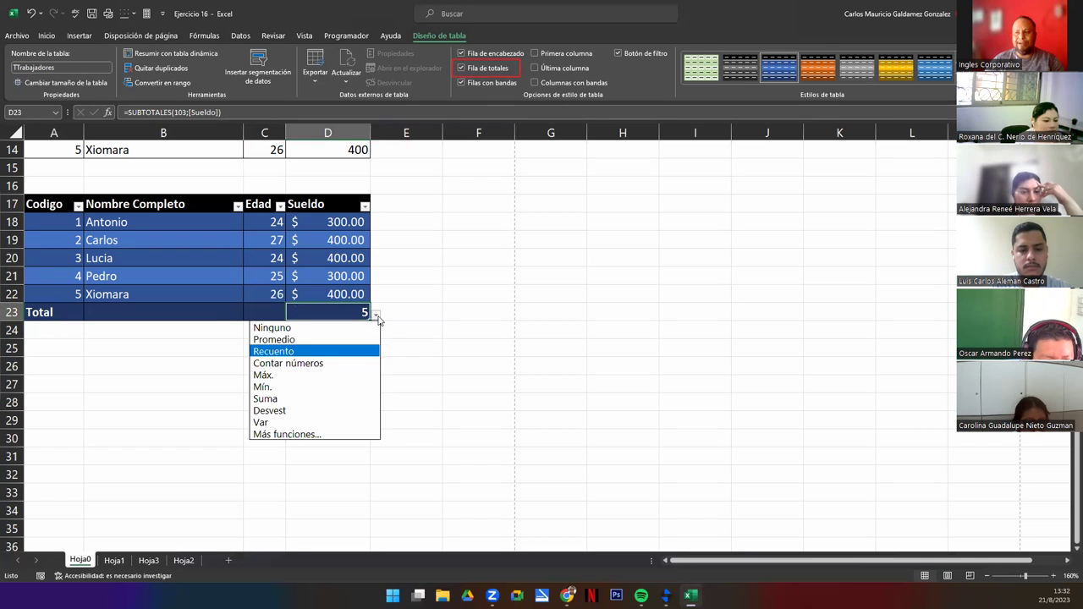
click(327, 364)
click(376, 316)
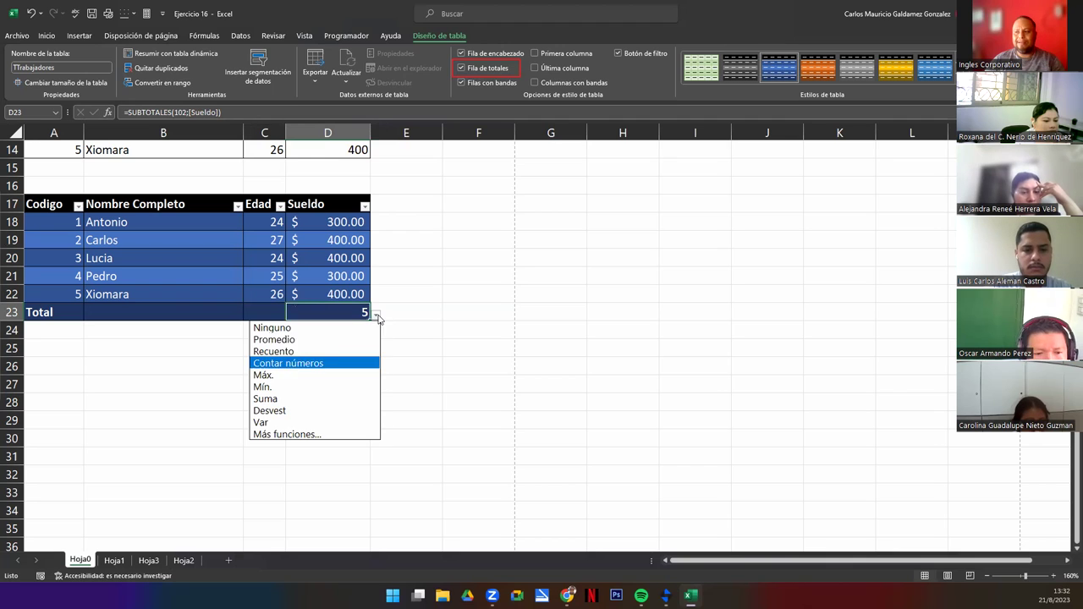
click(329, 374)
click(374, 318)
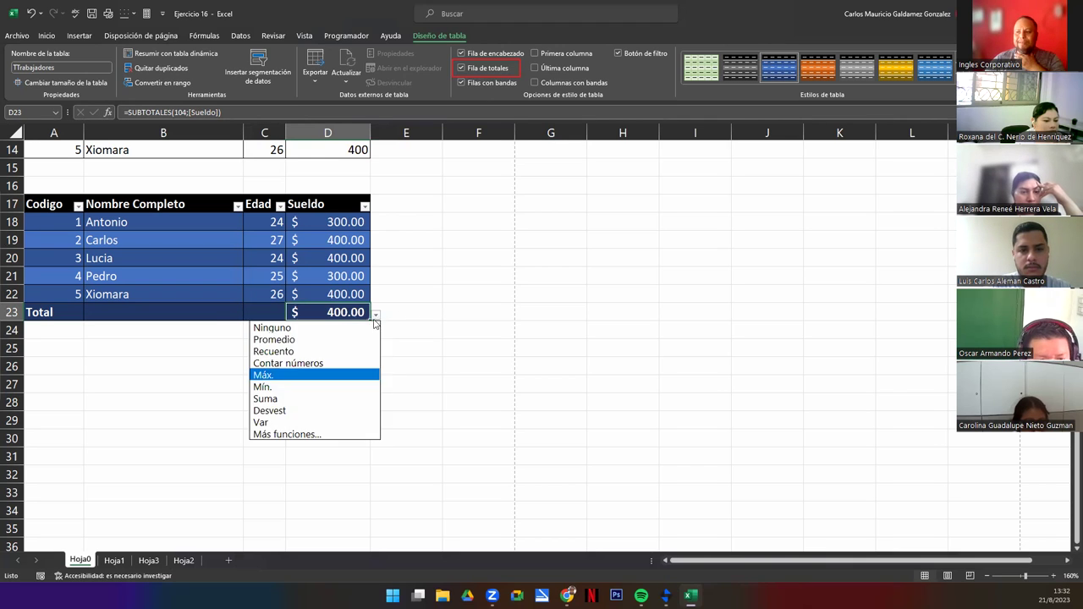
click(323, 387)
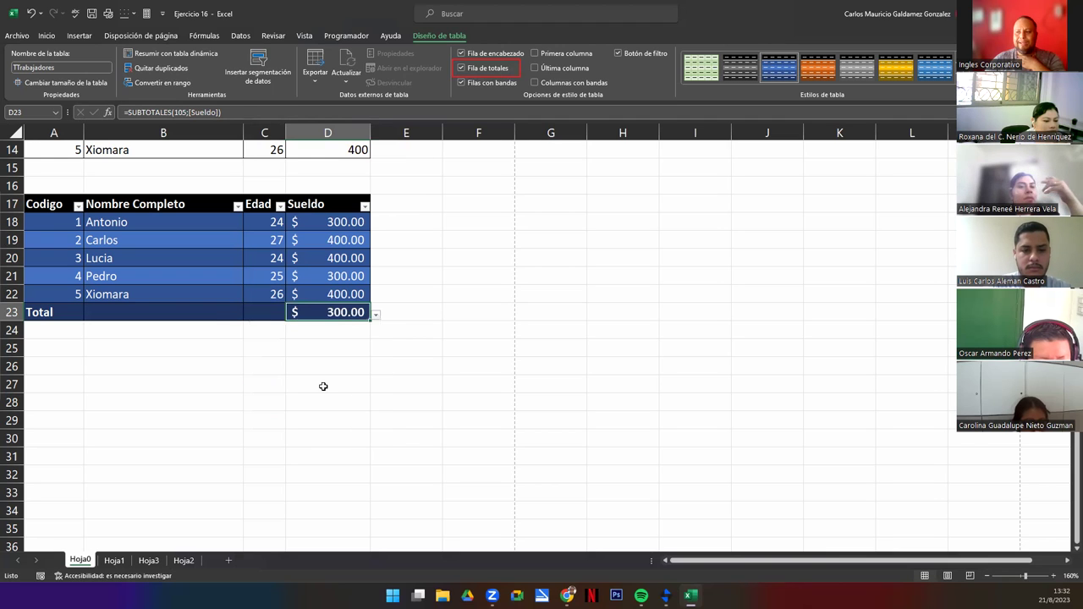
click(374, 318)
click(325, 394)
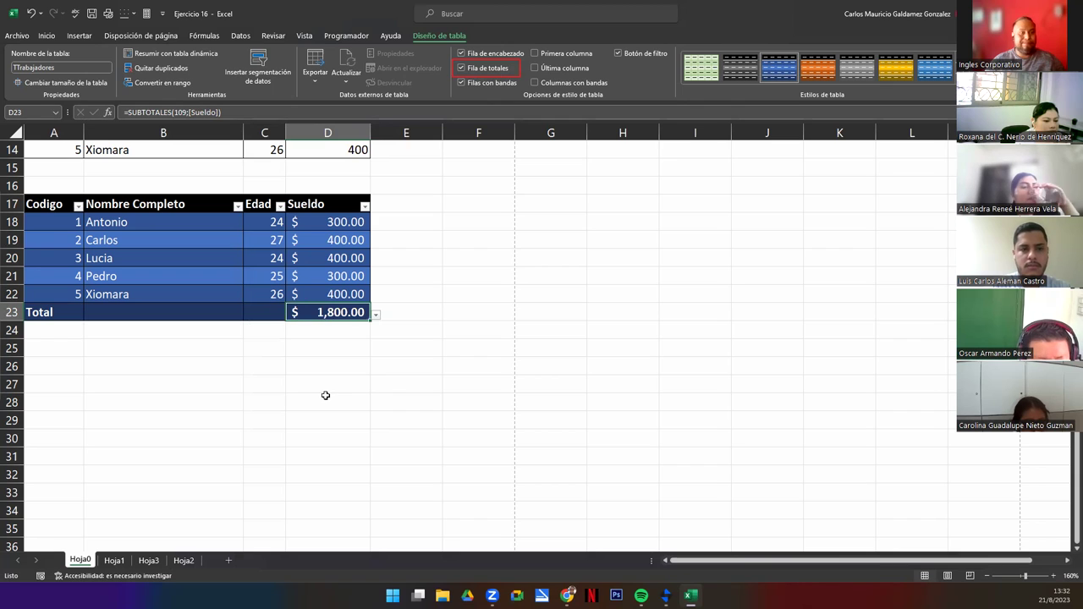
Step: Set the Edad total in C23 to Promedio, showing 25.2, and check it against the ages
click(259, 313)
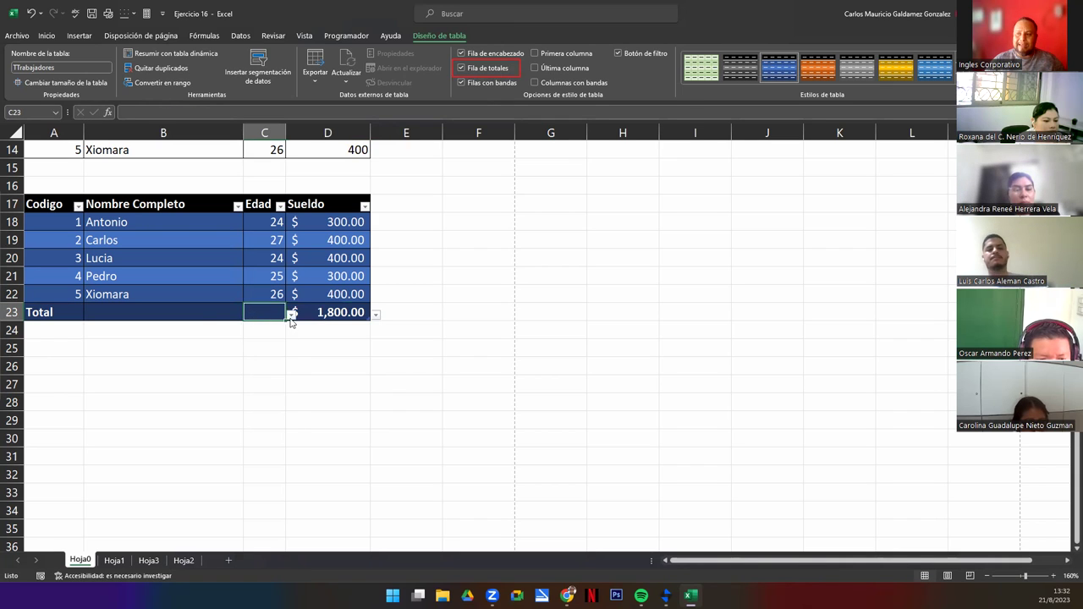
click(291, 316)
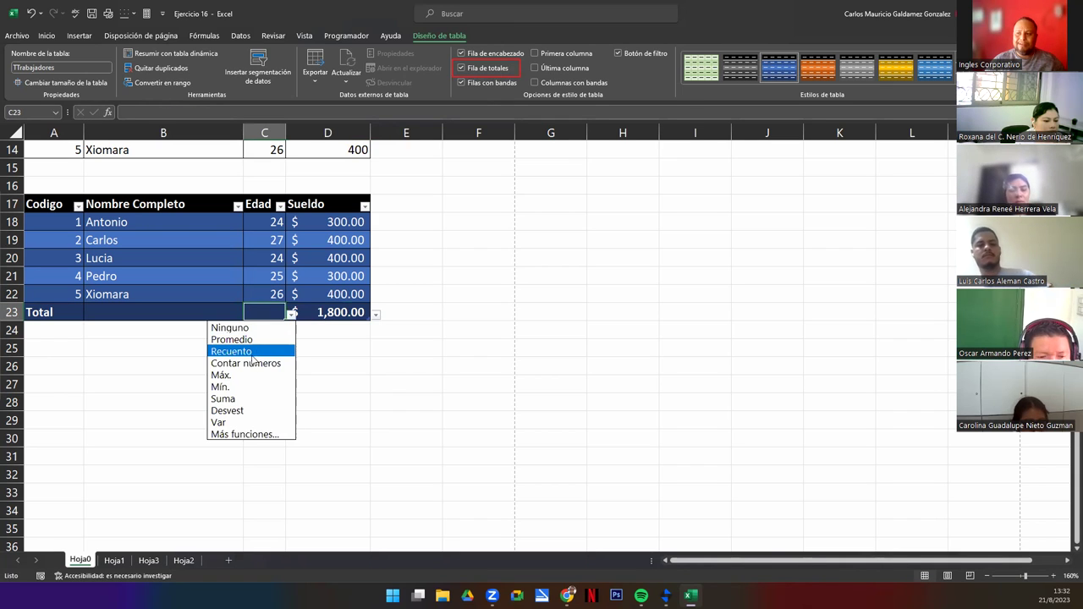
click(251, 340)
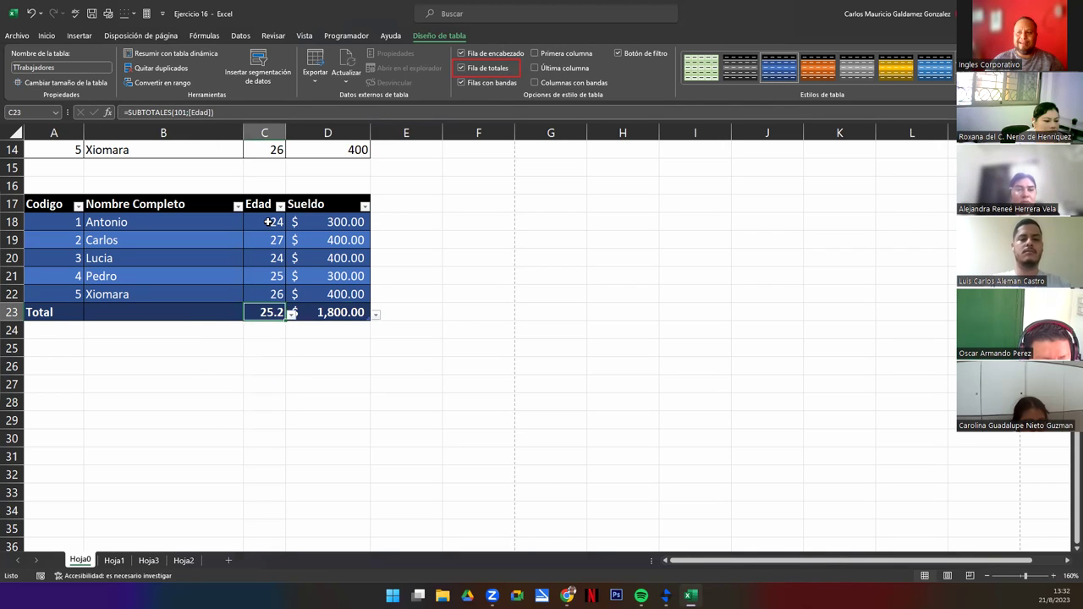
drag(267, 222, 268, 294)
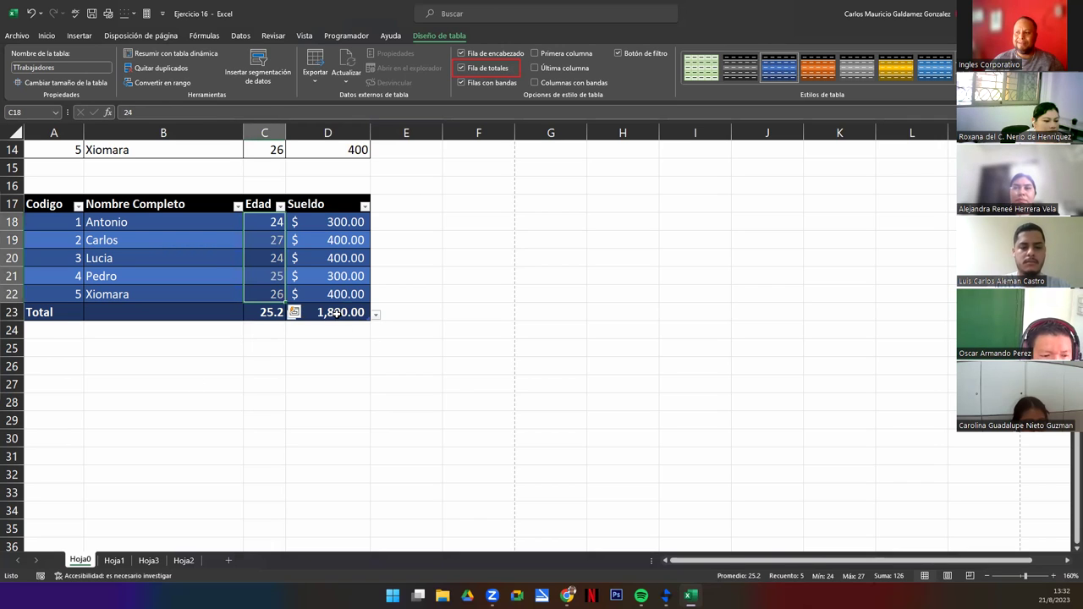
click(336, 315)
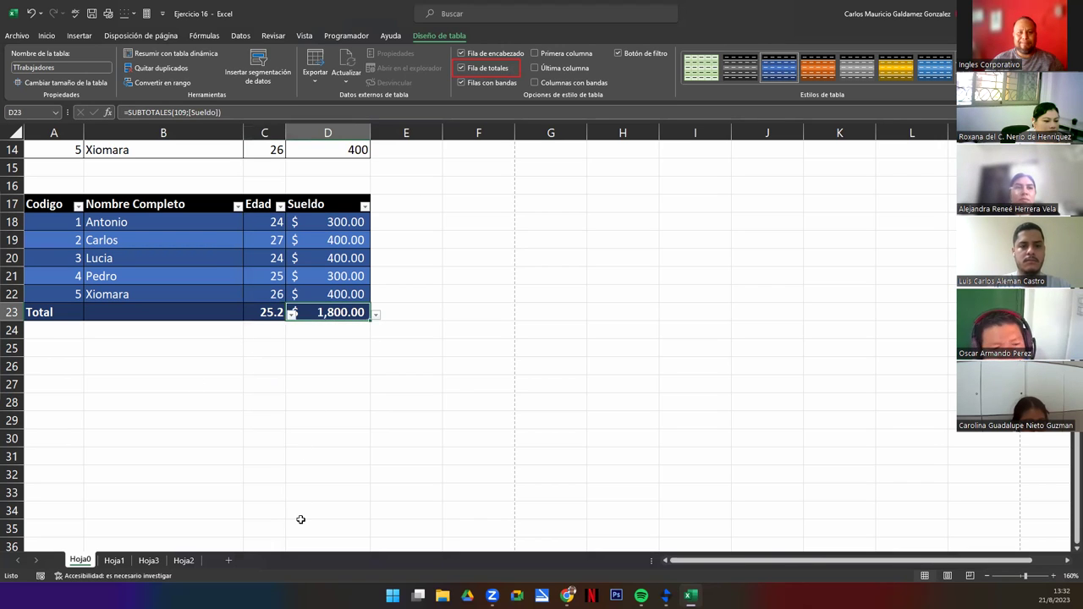
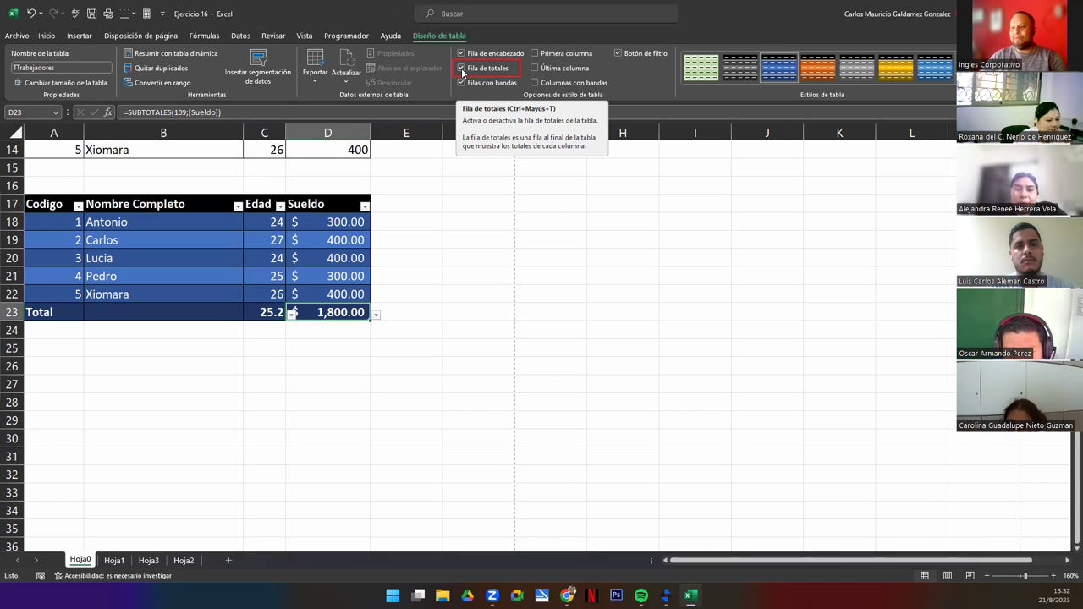
Step: Look over the Hoja1 and Hoja3 sheets, then return to Hoja0
click(114, 560)
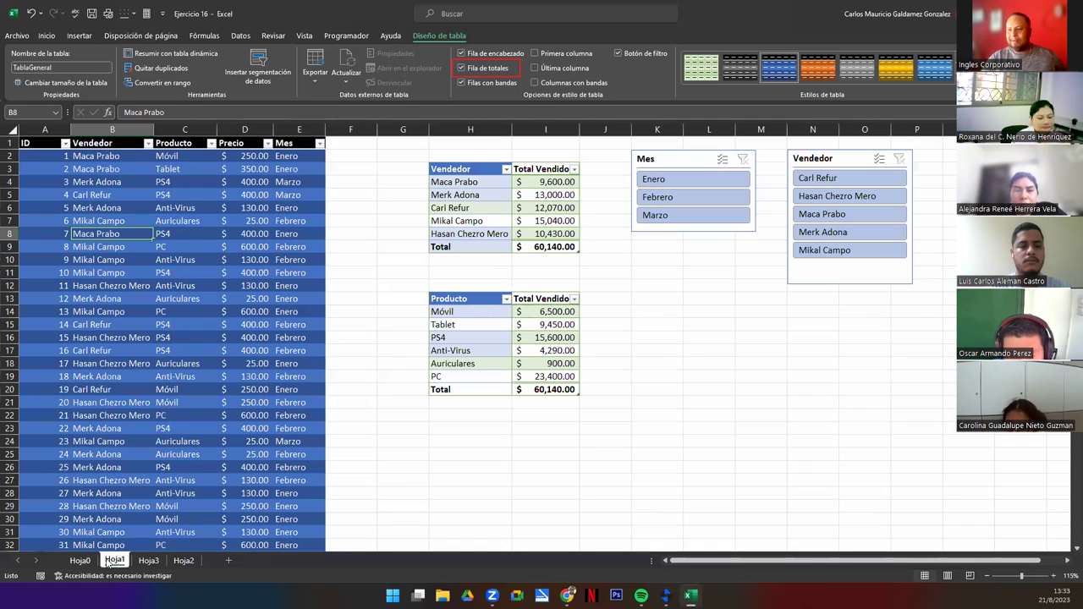
scroll(163, 405, down, 5)
scroll(163, 404, down, 5)
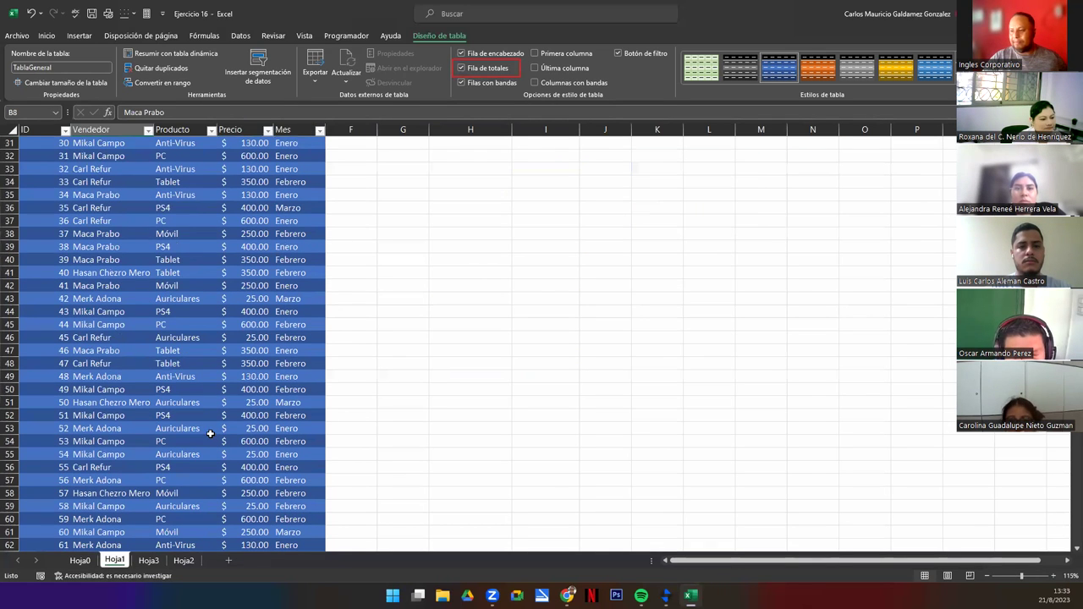
scroll(212, 435, up, 10)
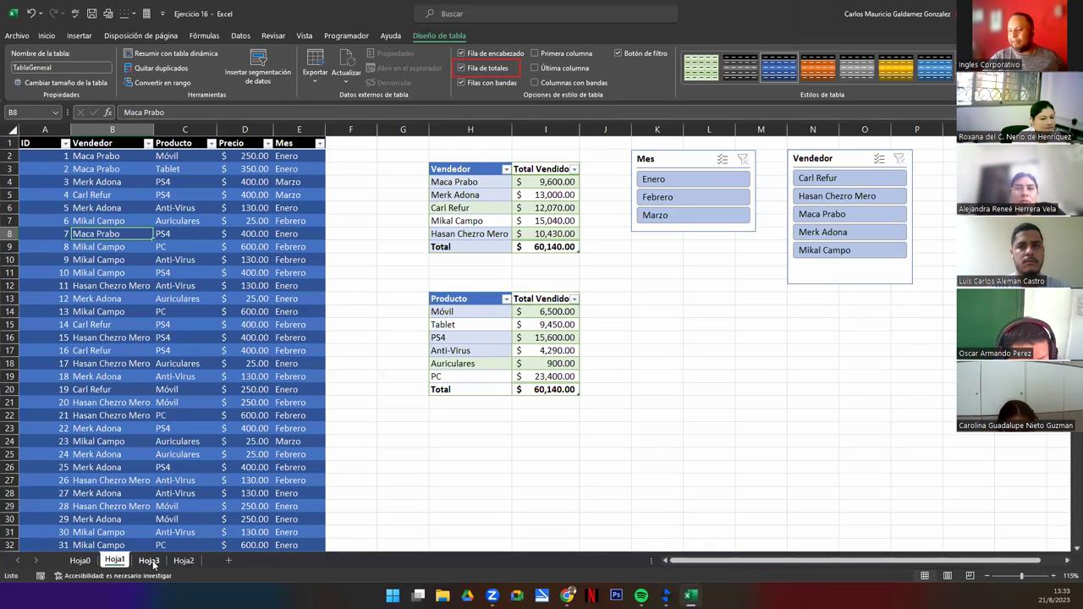
click(148, 559)
click(80, 560)
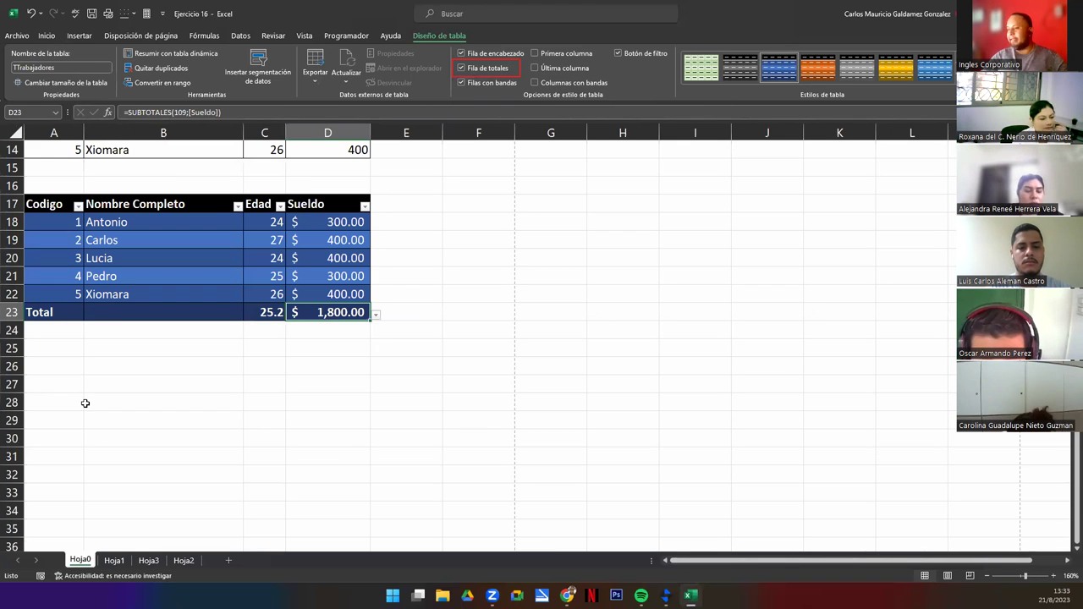
Step: Select the entire Hoja0 sheet and delete all its cells with Eliminar
click(52, 365)
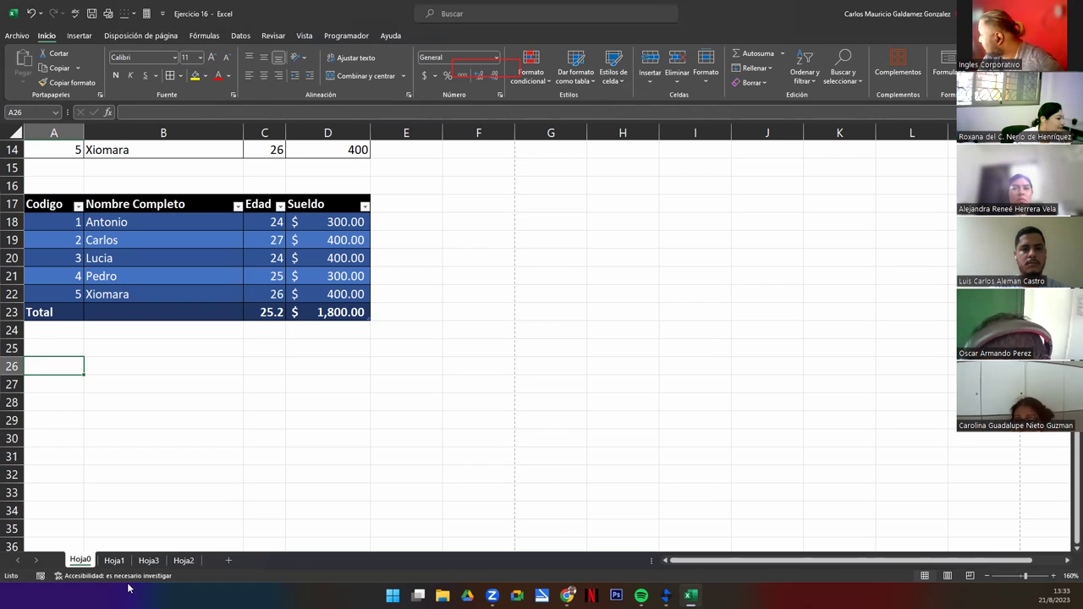
click(59, 384)
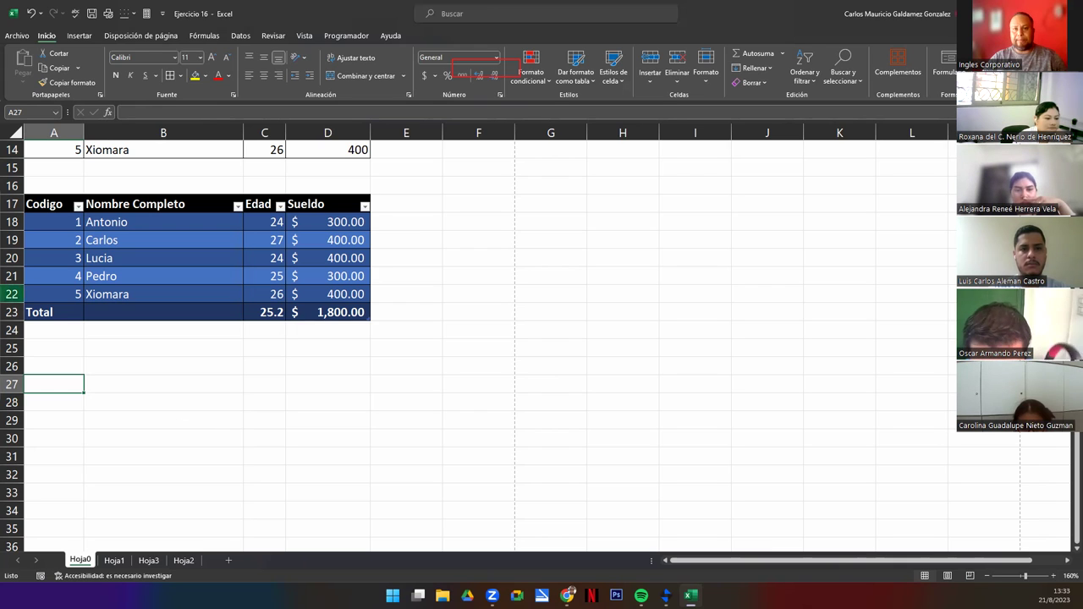
key(Escape)
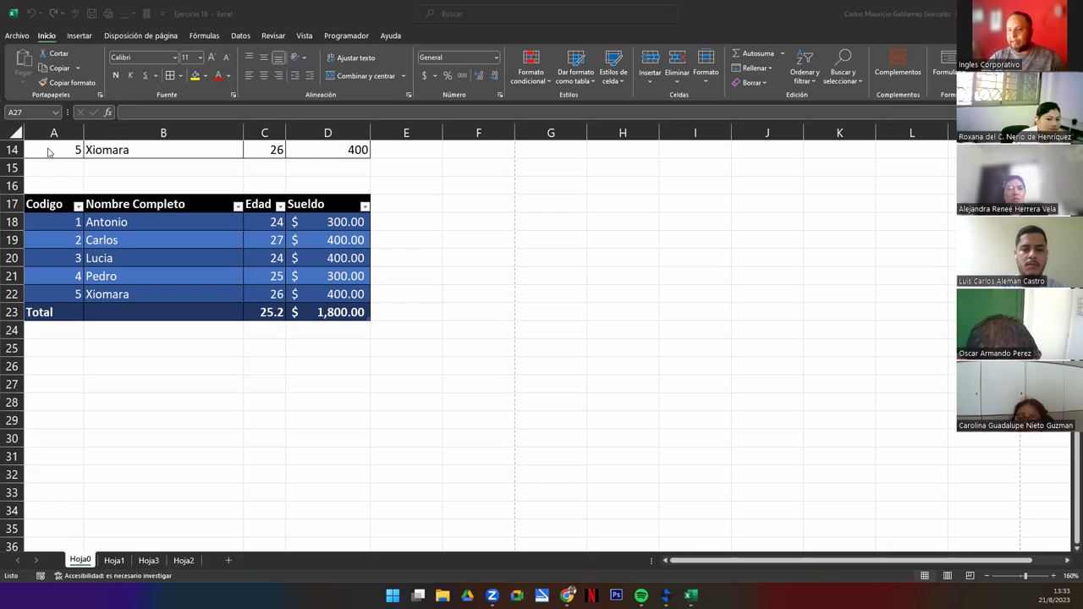
click(14, 133)
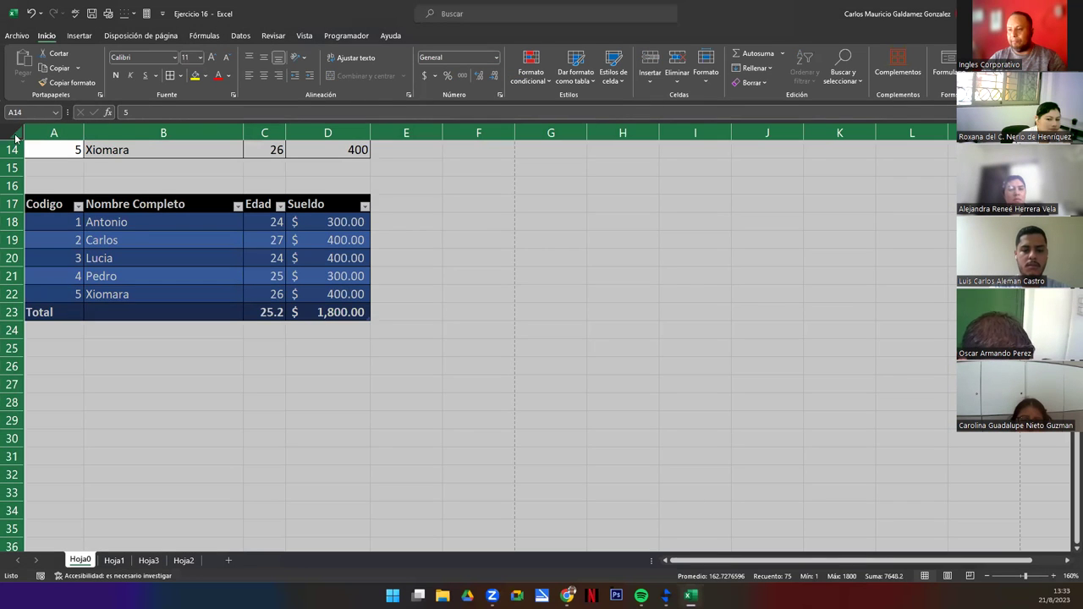
right_click(15, 137)
click(46, 277)
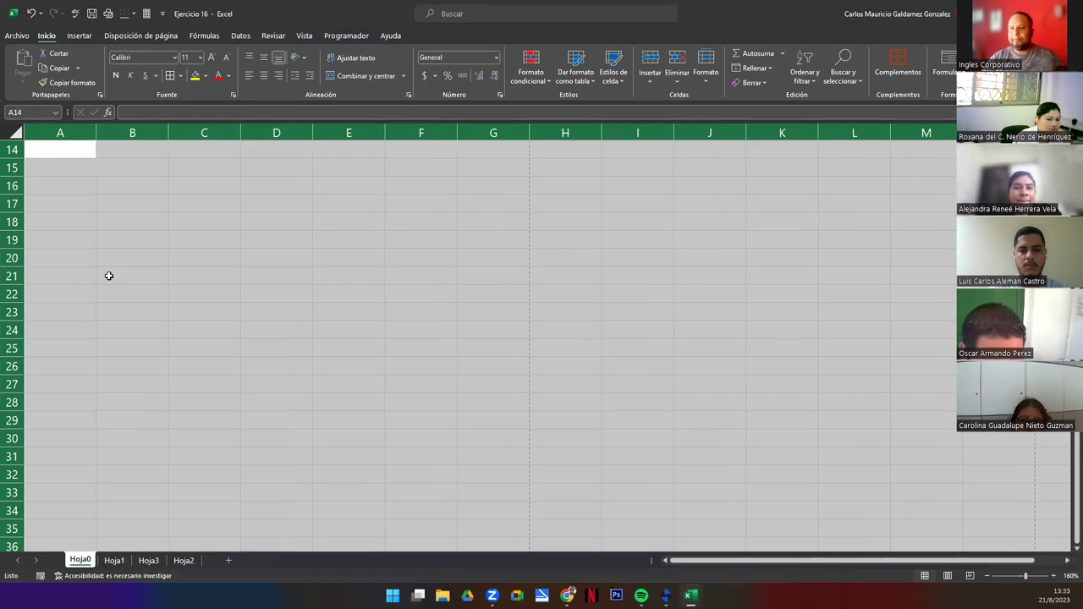
scroll(107, 273, up, 4)
click(67, 181)
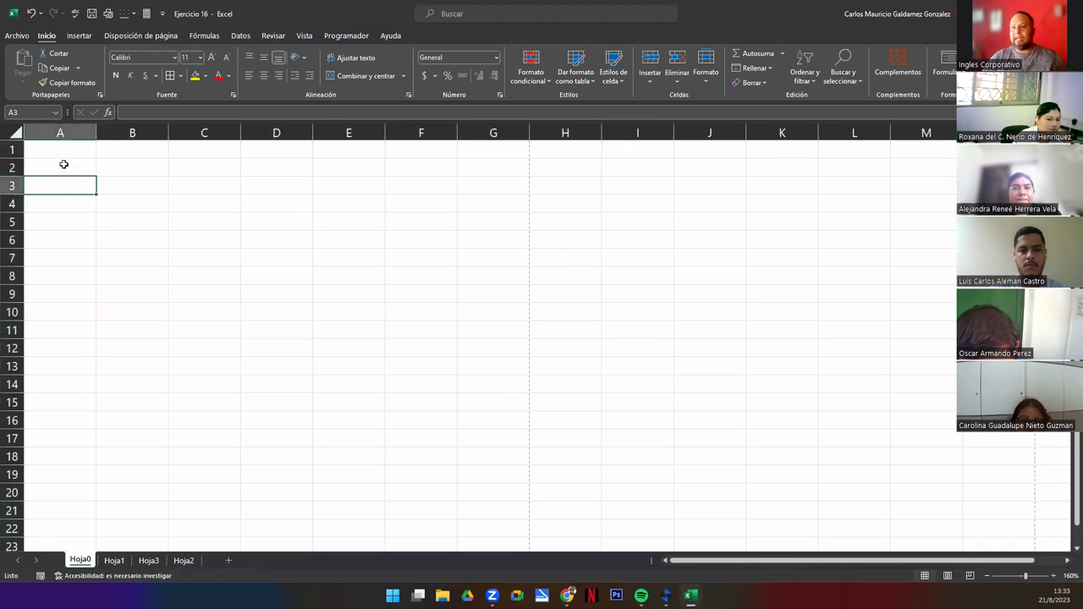
Step: Enter headers #, Codigo, Grado, Sección, Nombres, Apellidos across A2:F2 and narrow column A
click(62, 163)
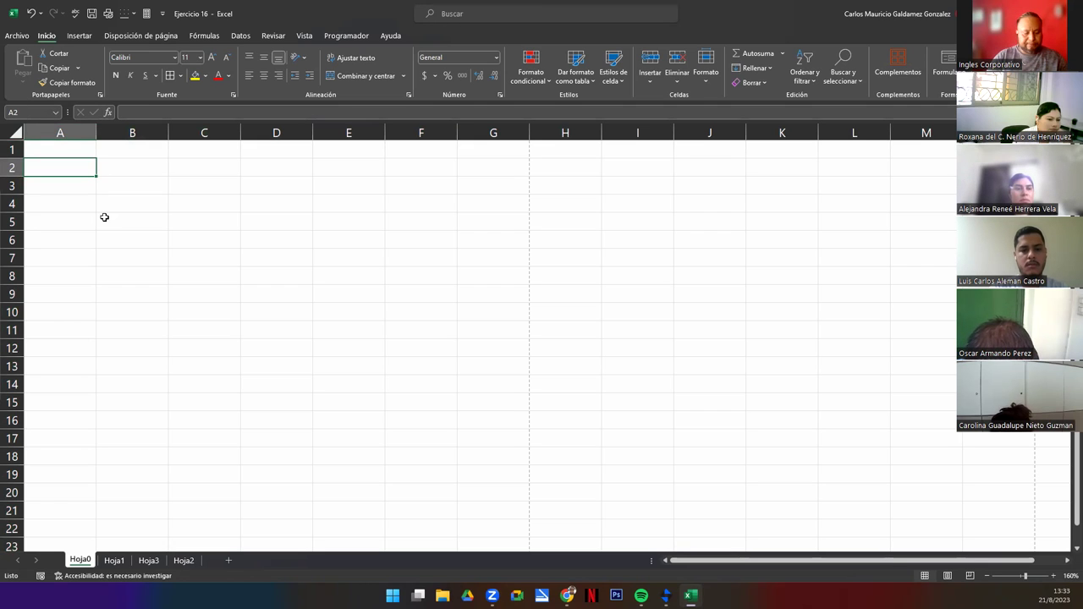
text(#)
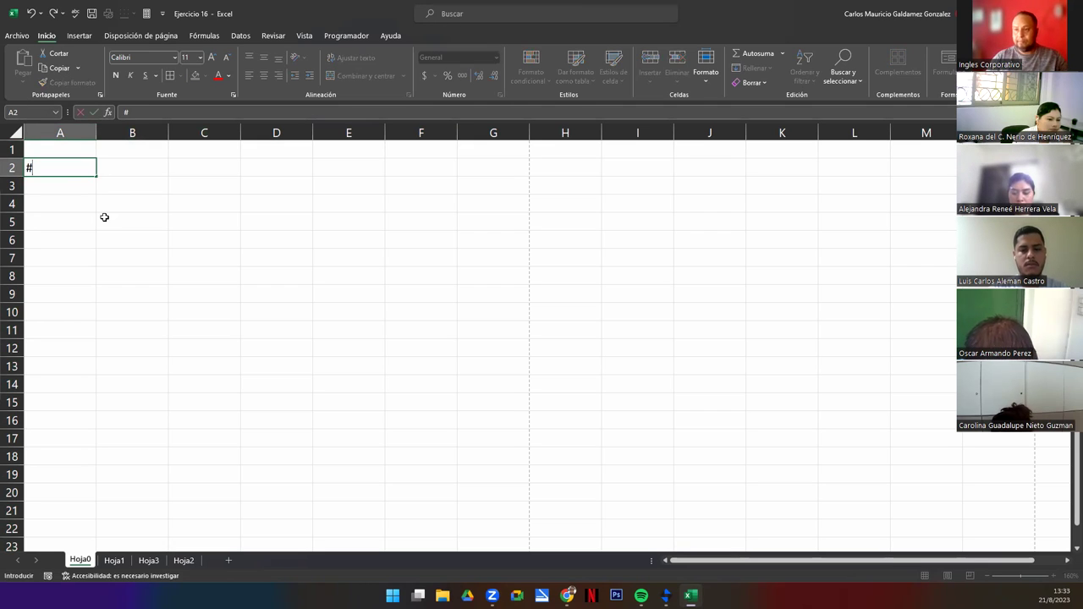
key(Tab)
text(Codigo)
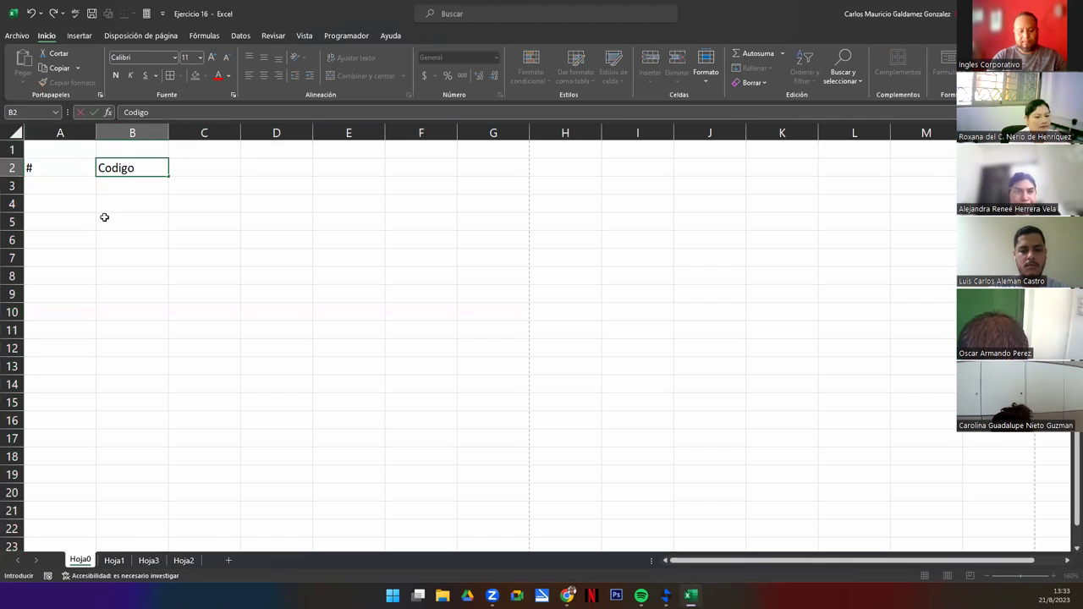
key(Tab)
text(Grado)
key(Tab)
text(Sección)
key(Tab)
text(Nombres)
key(Tab)
text(Apellidos)
key(Tab)
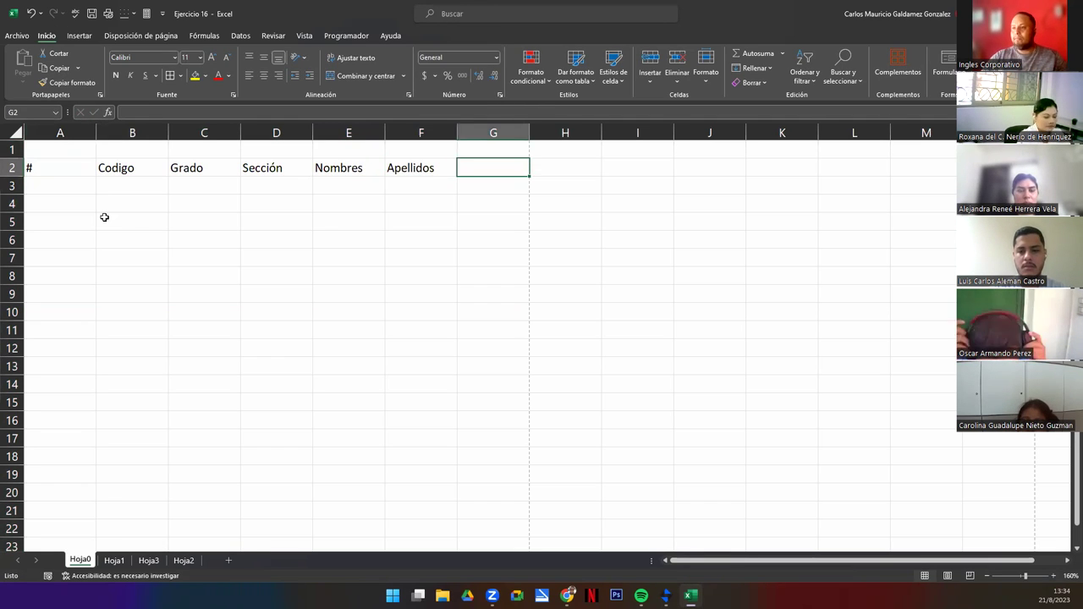
drag(95, 133, 37, 133)
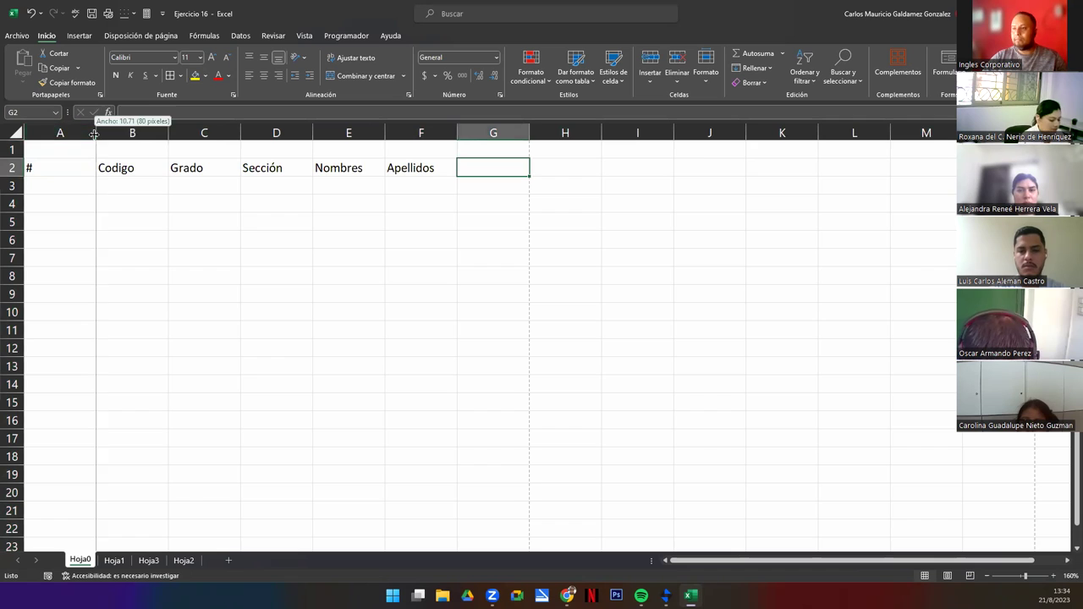
Step: Number the rows 1–6 in A3:A8 and narrow column B to fit Codigo
click(31, 187)
text(1)
key(Return)
text(2 3 4)
key(Return)
text(5)
key(Return)
text(6)
key(Return)
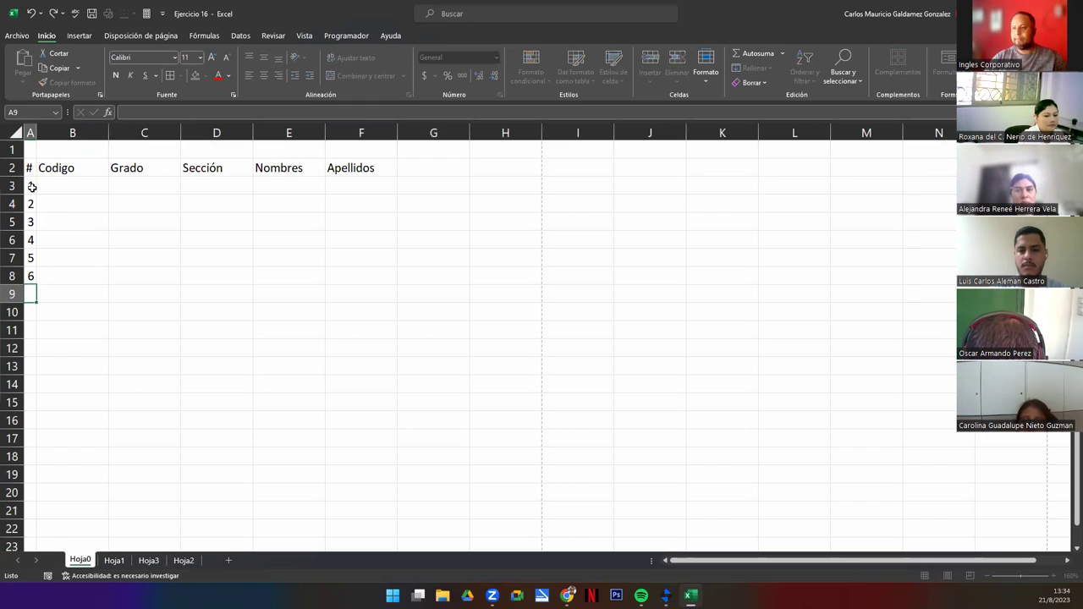
drag(108, 137, 81, 137)
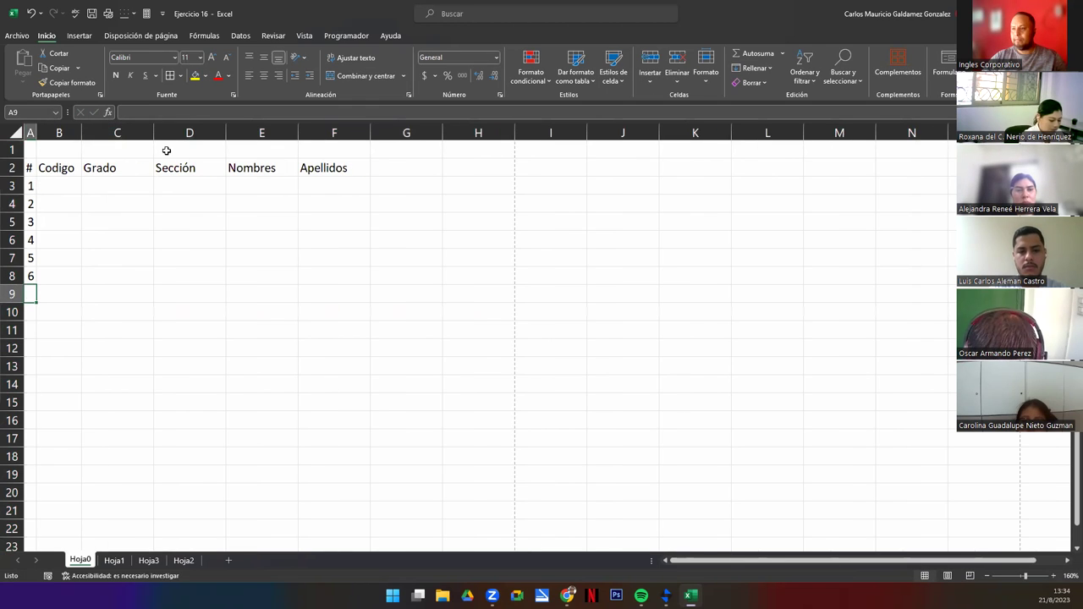
click(375, 168)
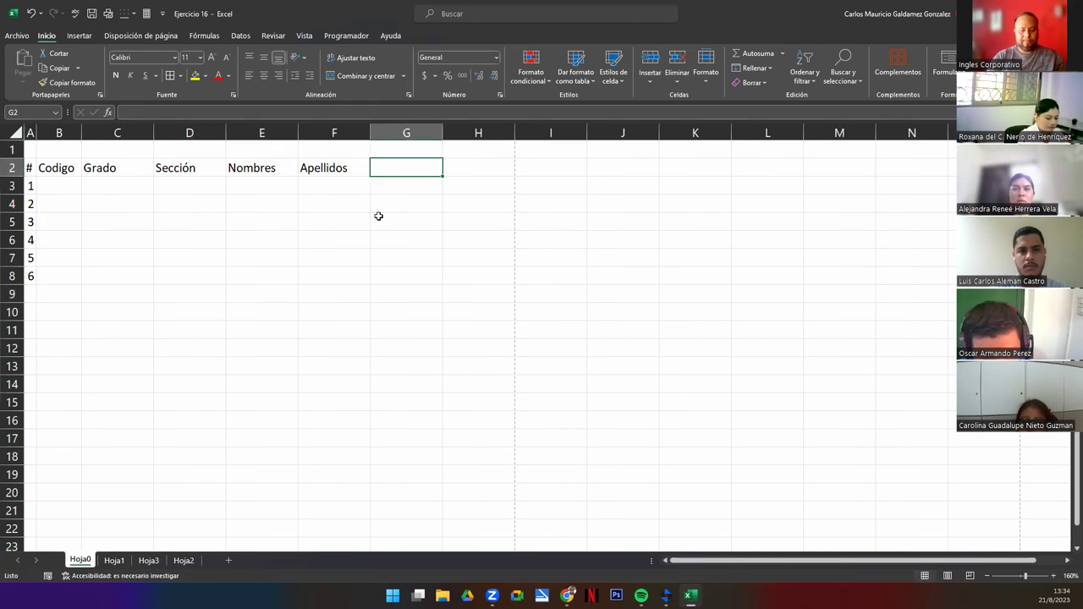
Step: Add headers NOTA1, EXPO1, PARCIAL1 and PARCIAL2 in G2 through J2
text(NOTA1)
key(Tab)
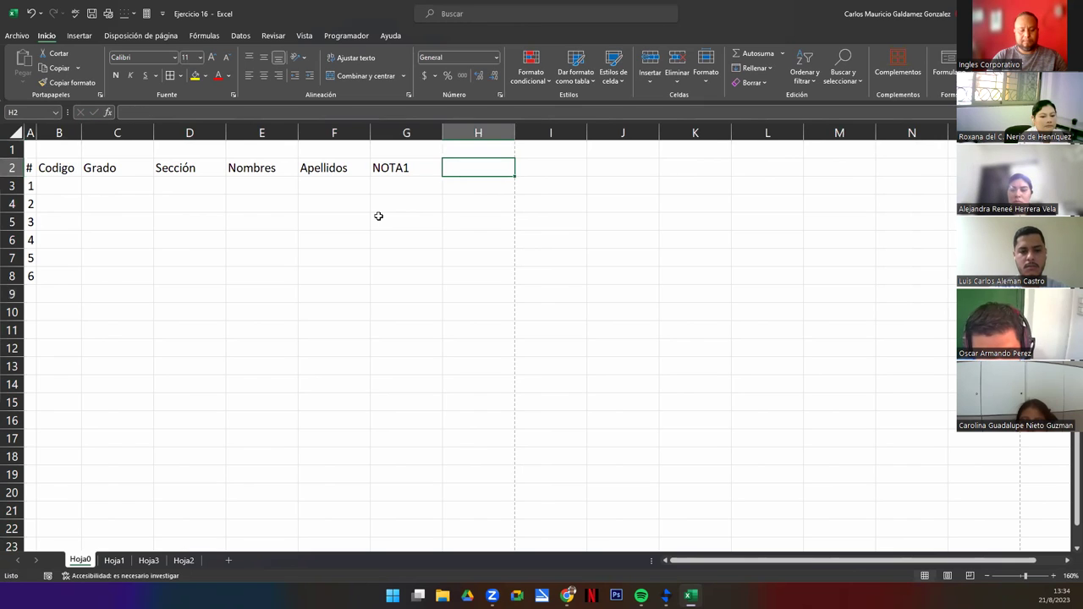
text(EXPO1)
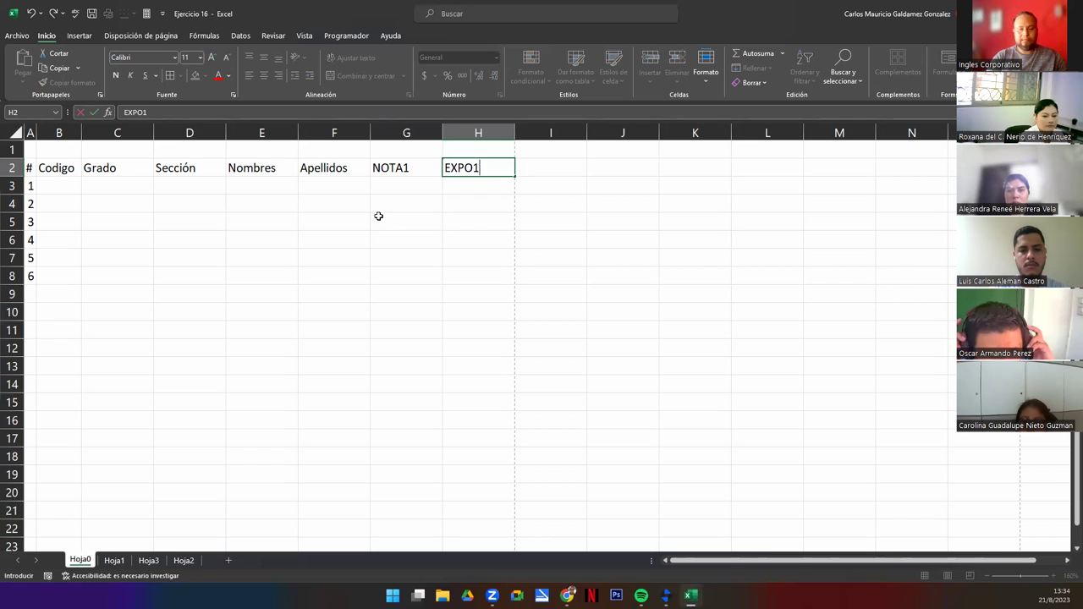
key(Tab)
text(P)
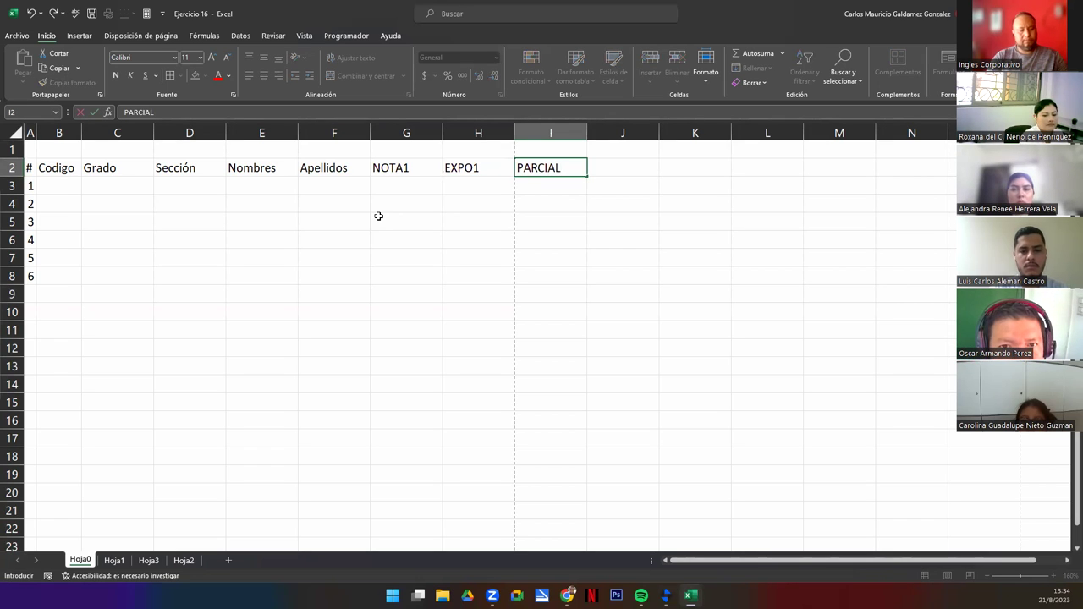
text(1)
key(Tab)
text(Par)
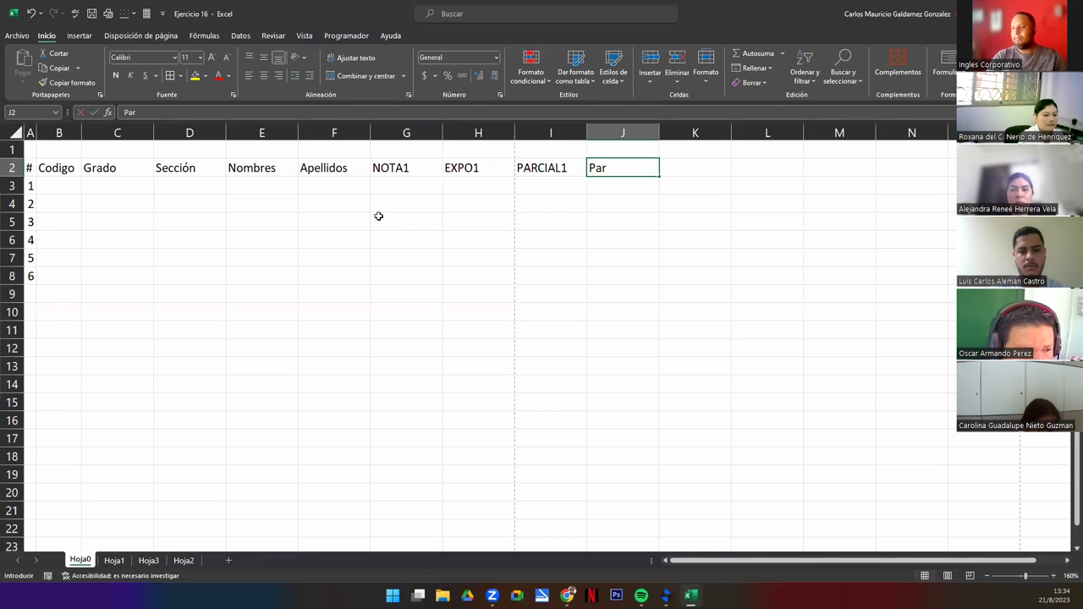
key(BackSpace)
key(BackSpace)
text(ARCIAL2)
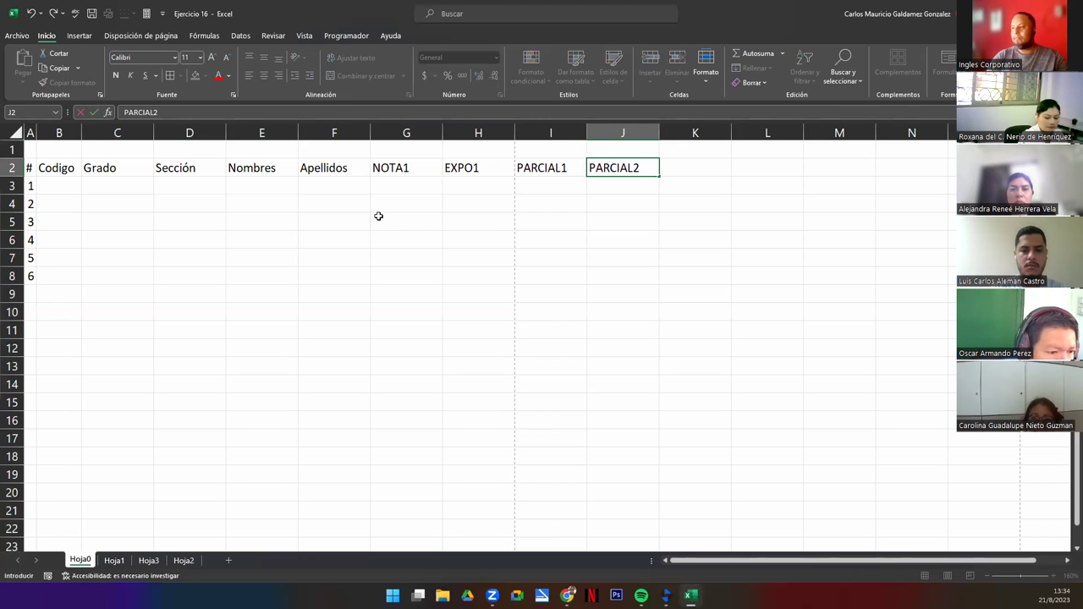
key(Tab)
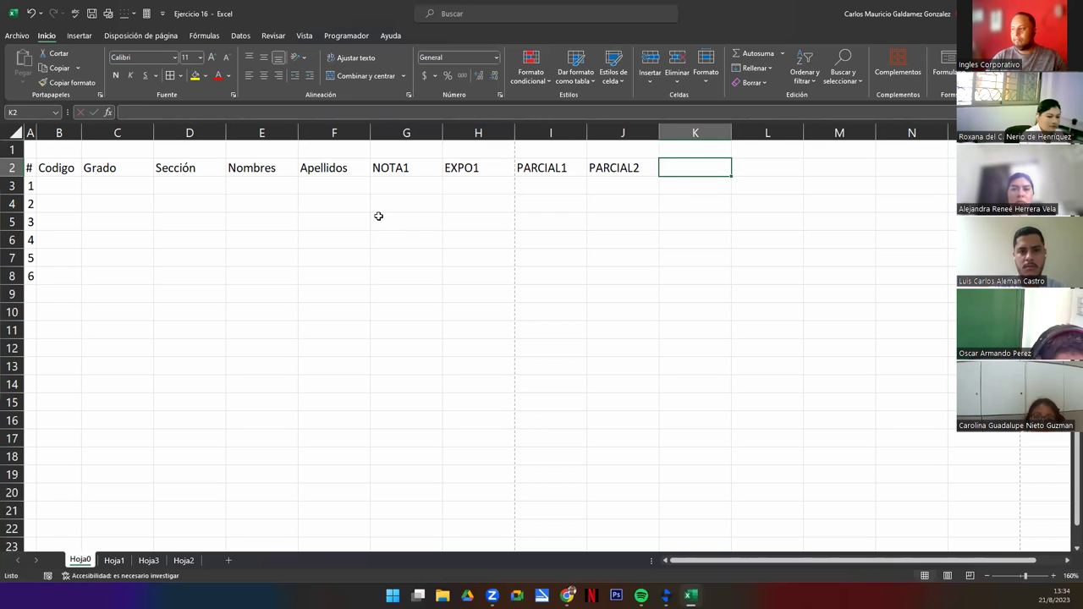
Step: Move PARCIAL2 to K2, then put TAREA1 in J2 and TAREA2 in L2
key(Left)
key(ctrl+x)
key(Right)
key(ctrl+v)
key(Left)
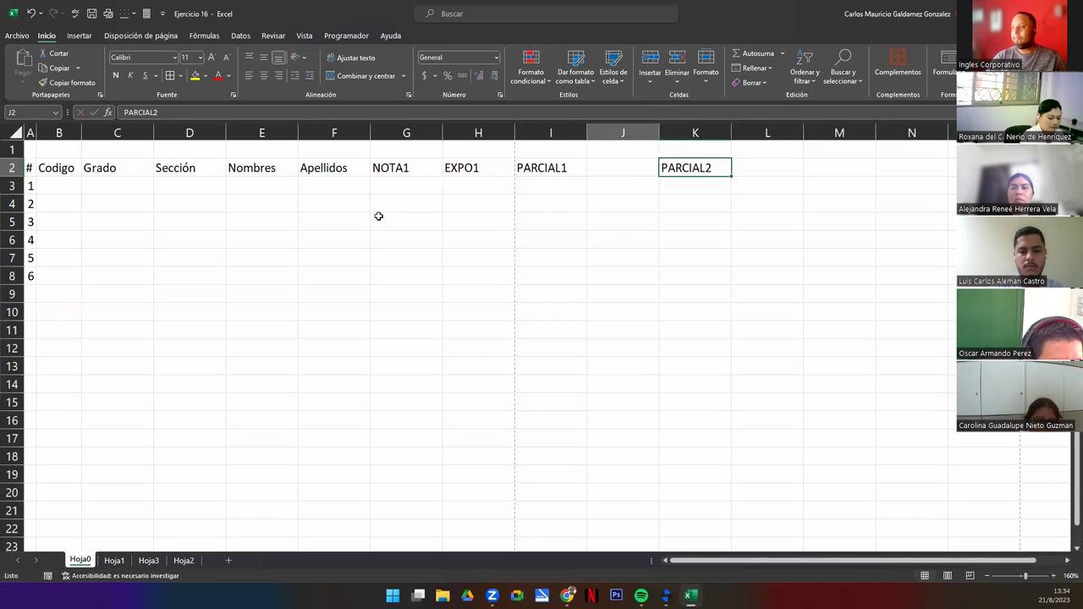
text(TAREA1)
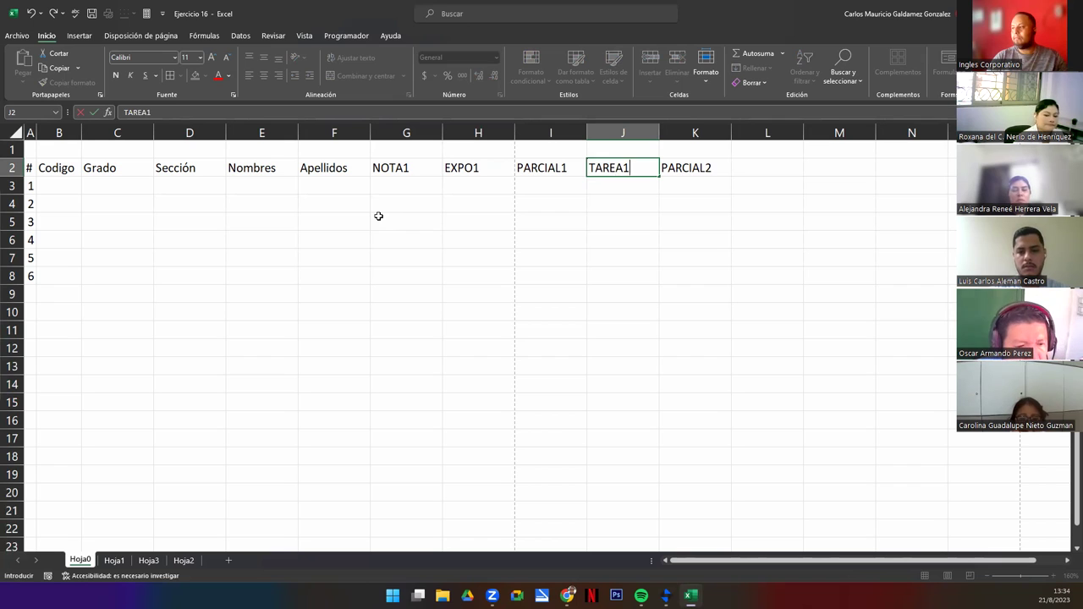
key(Right)
key(Right)
text(TAREA2)
key(Return)
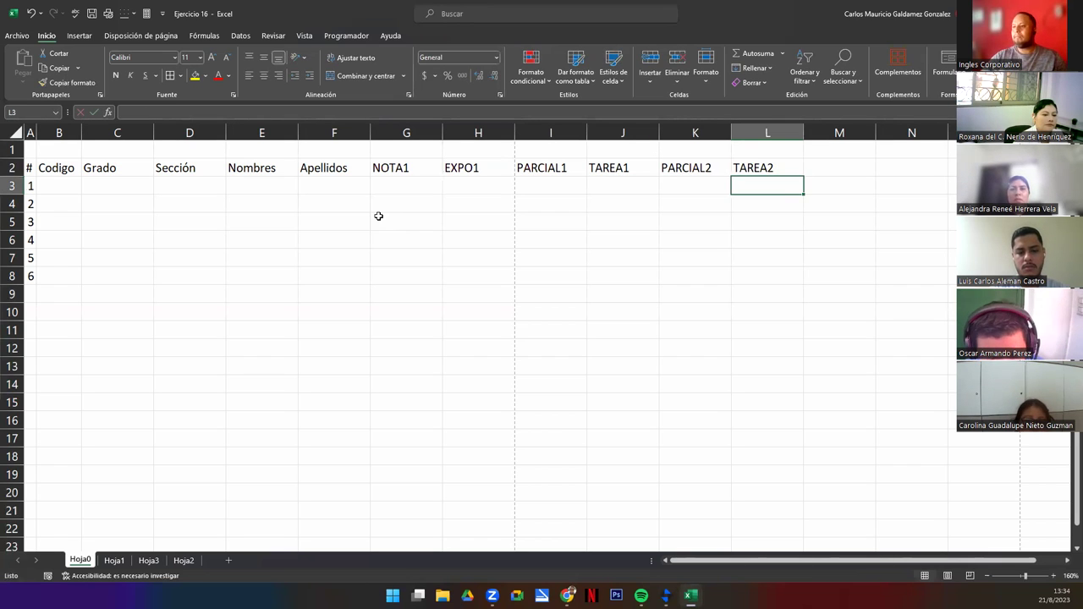
Step: Narrow columns C and D and drag the page break so all columns fit one page
ctrl+scroll(285, 229, down, 1)
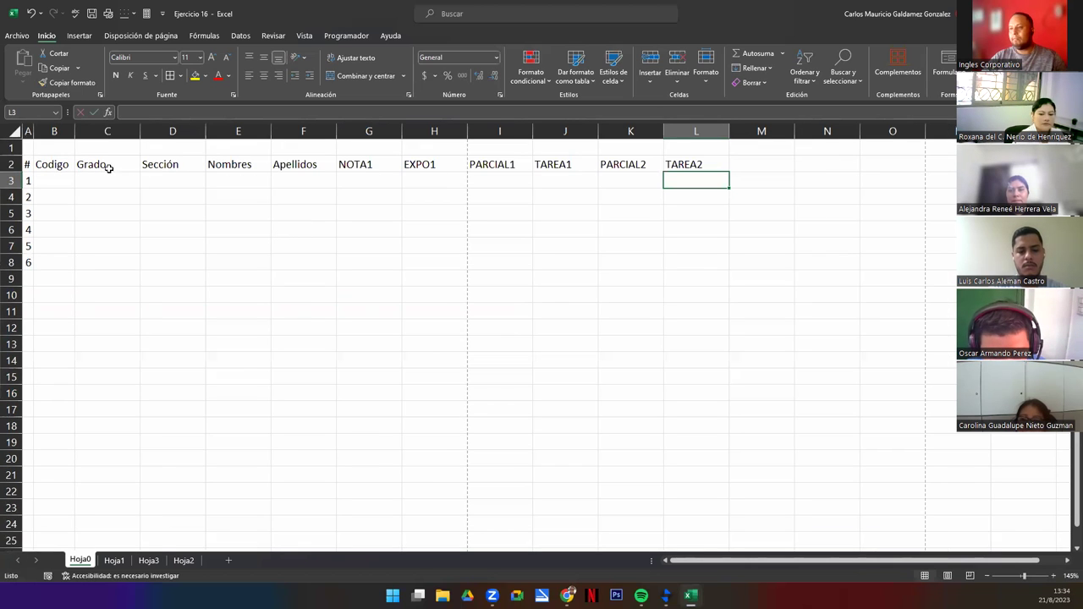
click(71, 136)
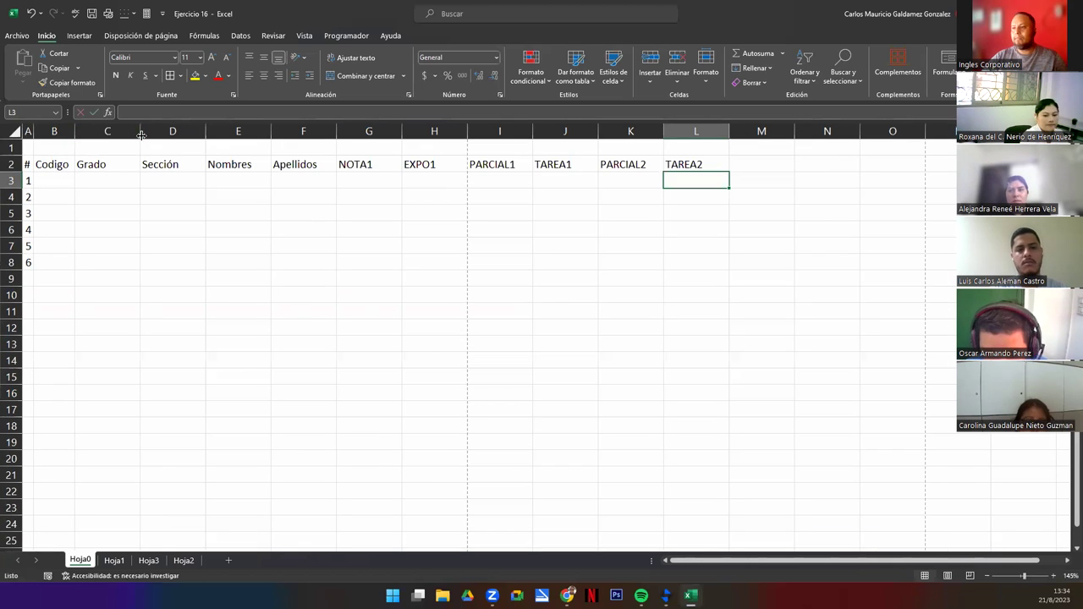
drag(142, 133, 110, 134)
mouse_move(176, 133)
mouse_down()
mouse_move(155, 134)
mouse_move(292, 142)
mouse_up()
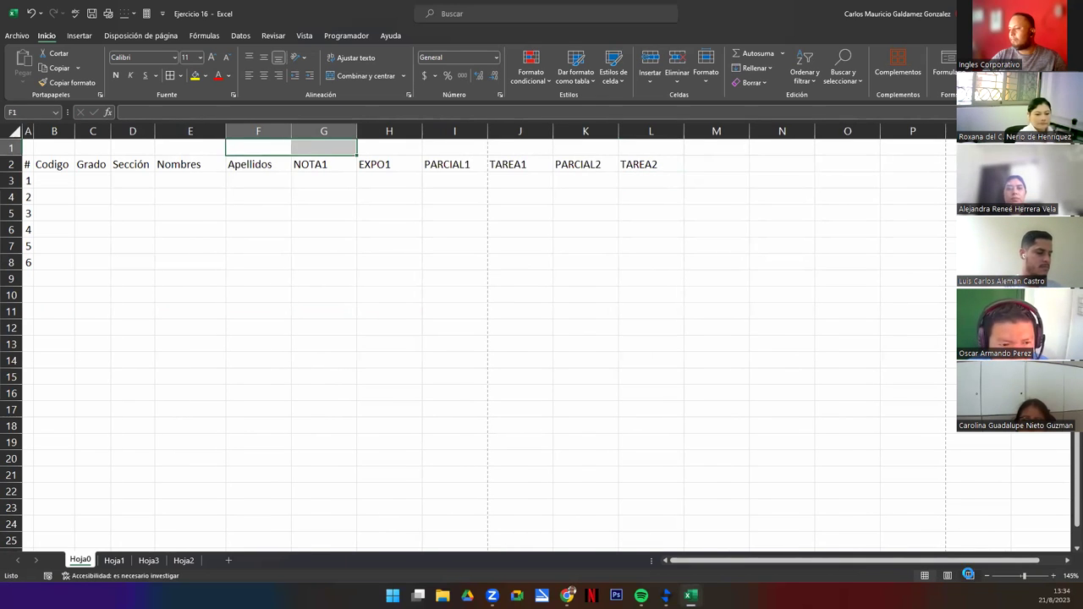
click(969, 575)
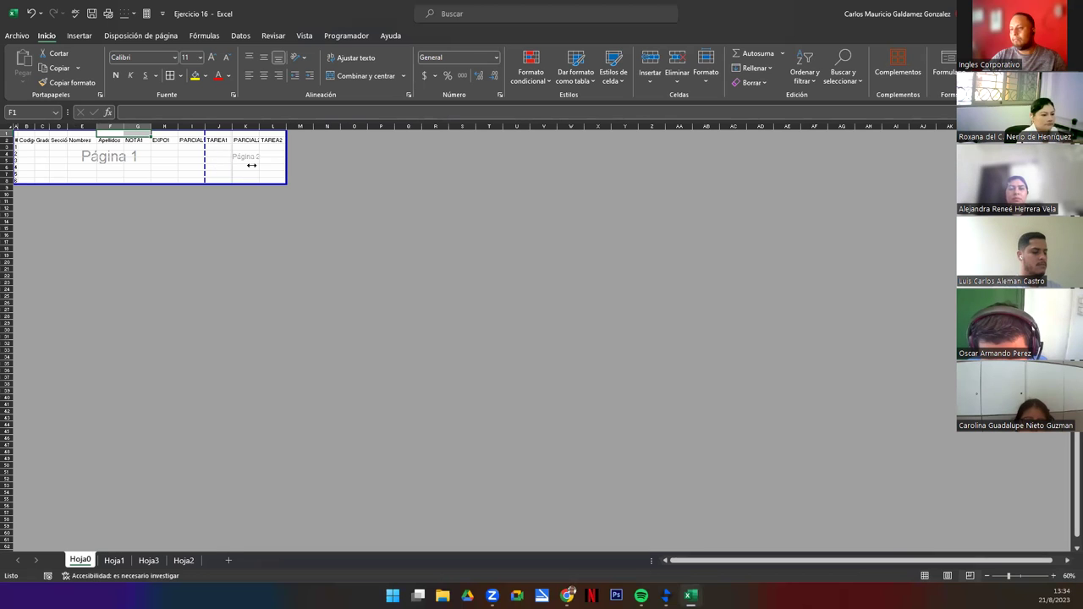
drag(252, 165, 286, 165)
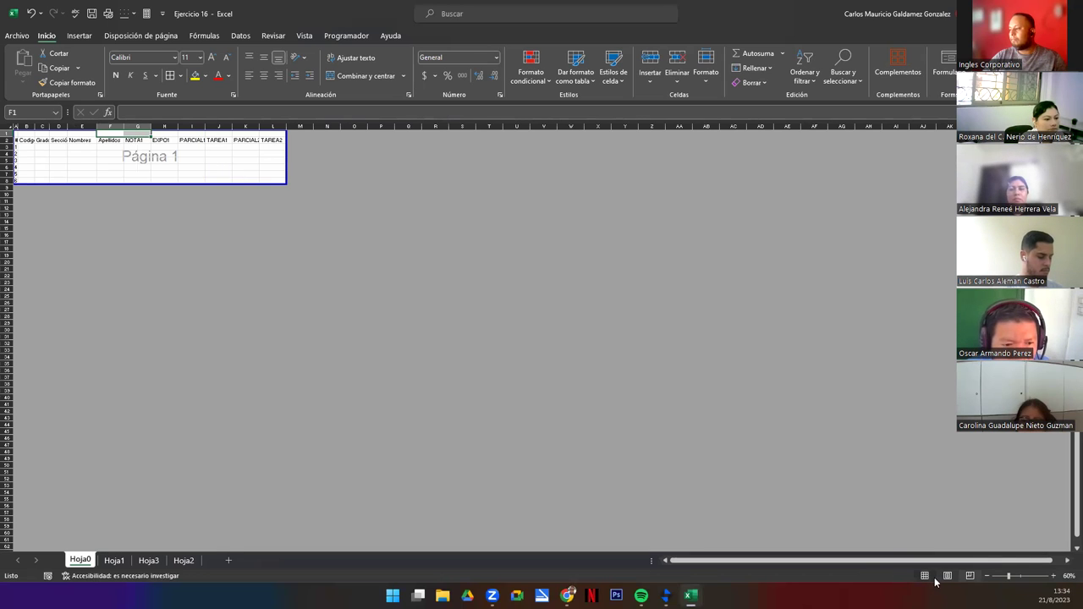
click(925, 575)
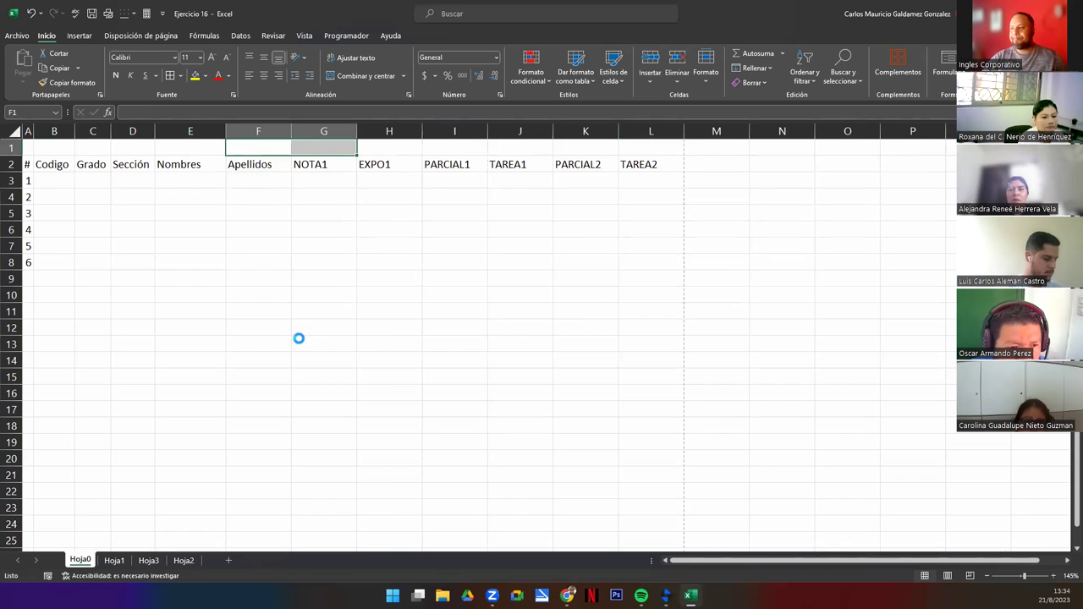
ctrl+scroll(298, 338, up, 1)
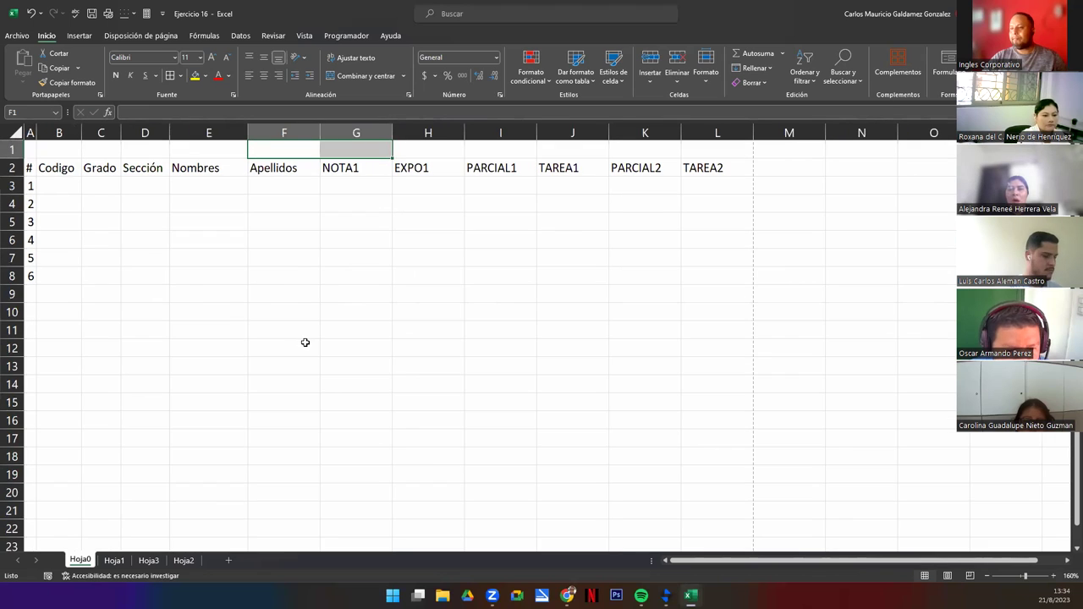
Step: Fill the Codigo column B3:B8 with the series 1002356–1002361
click(60, 188)
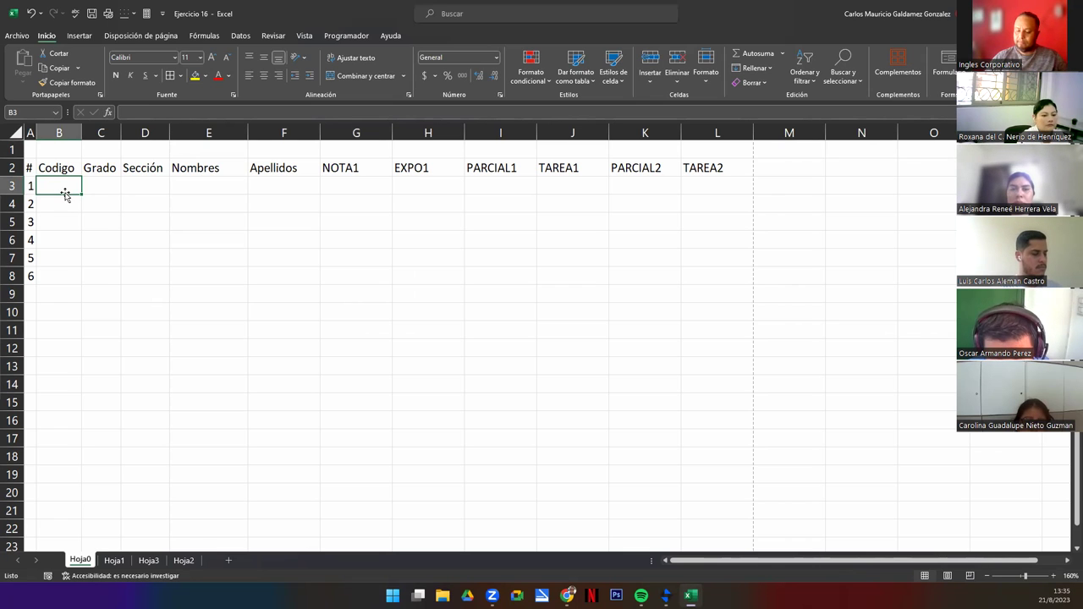
text(10)
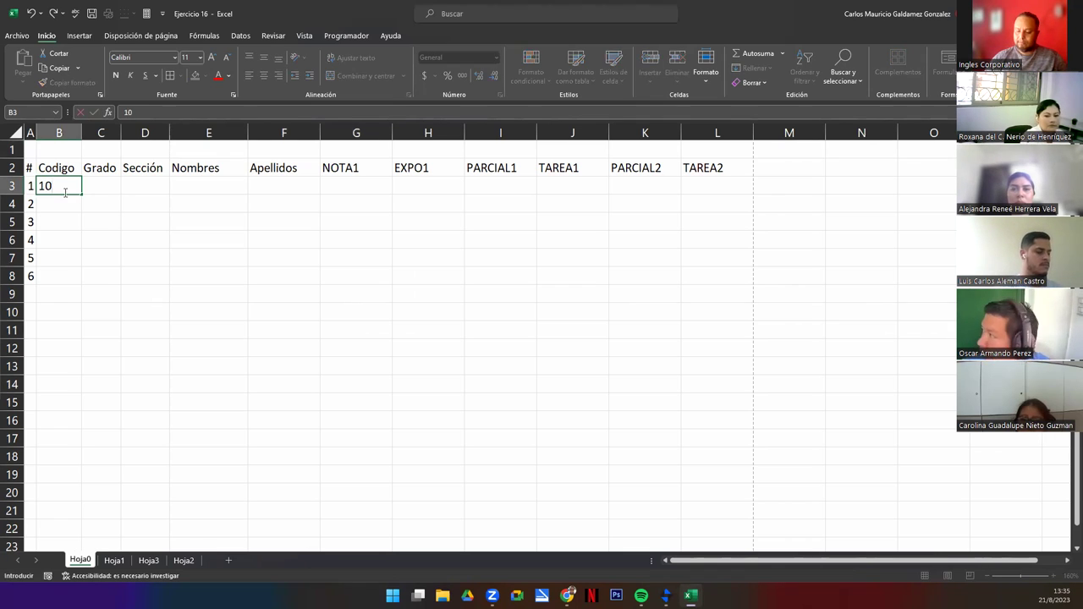
text(02356)
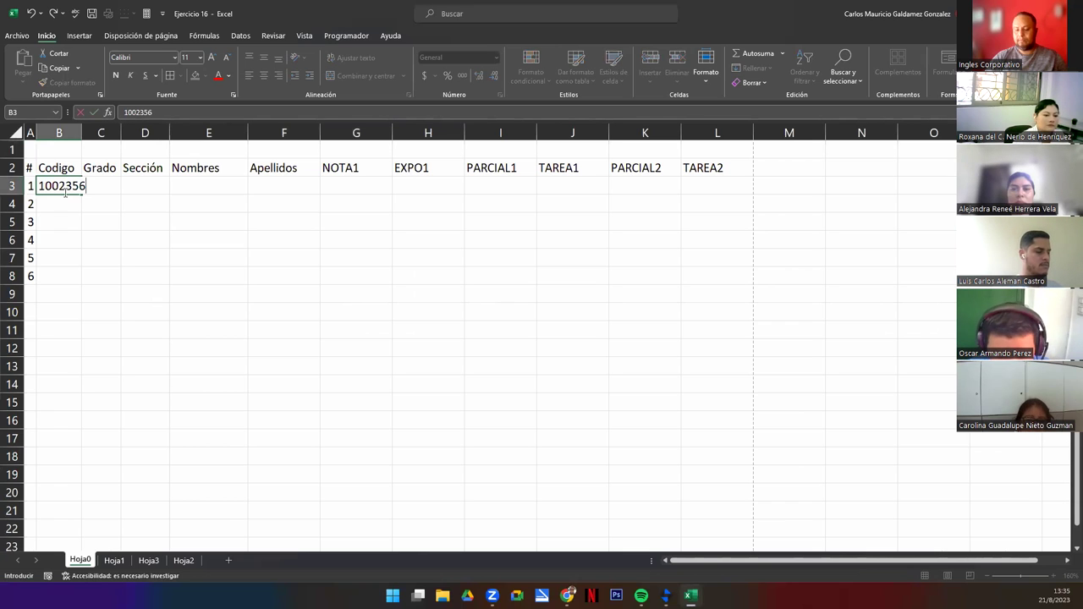
key(Return)
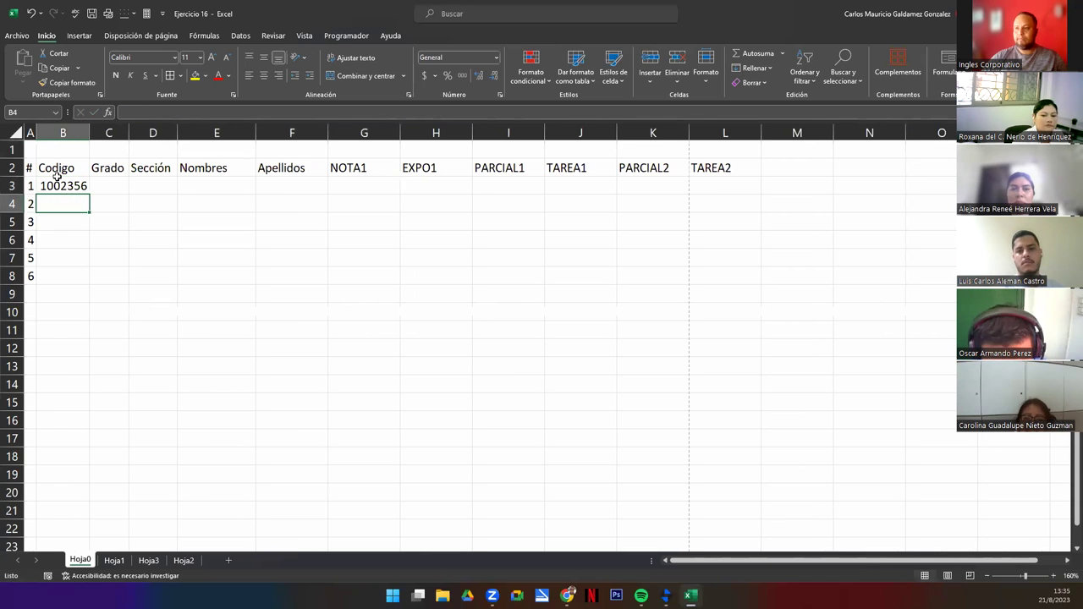
click(85, 194)
drag(88, 195, 87, 286)
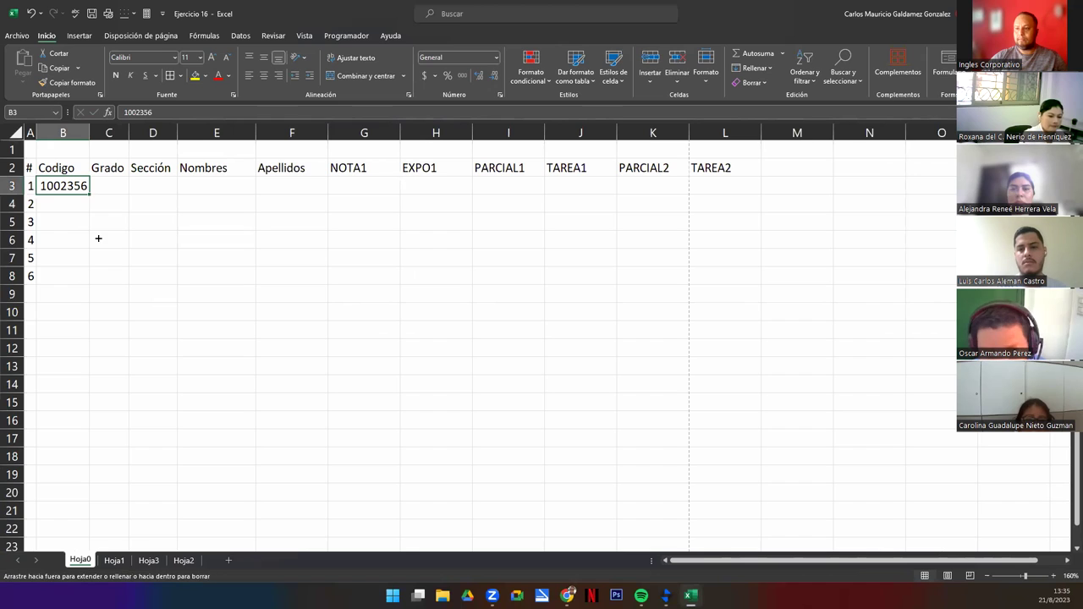
click(97, 291)
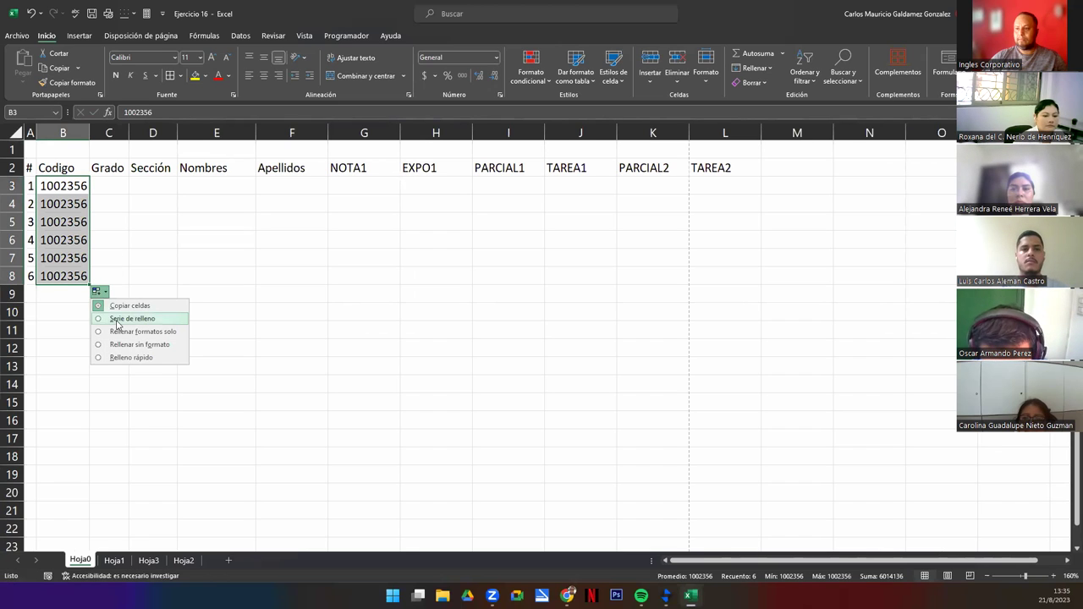
click(118, 320)
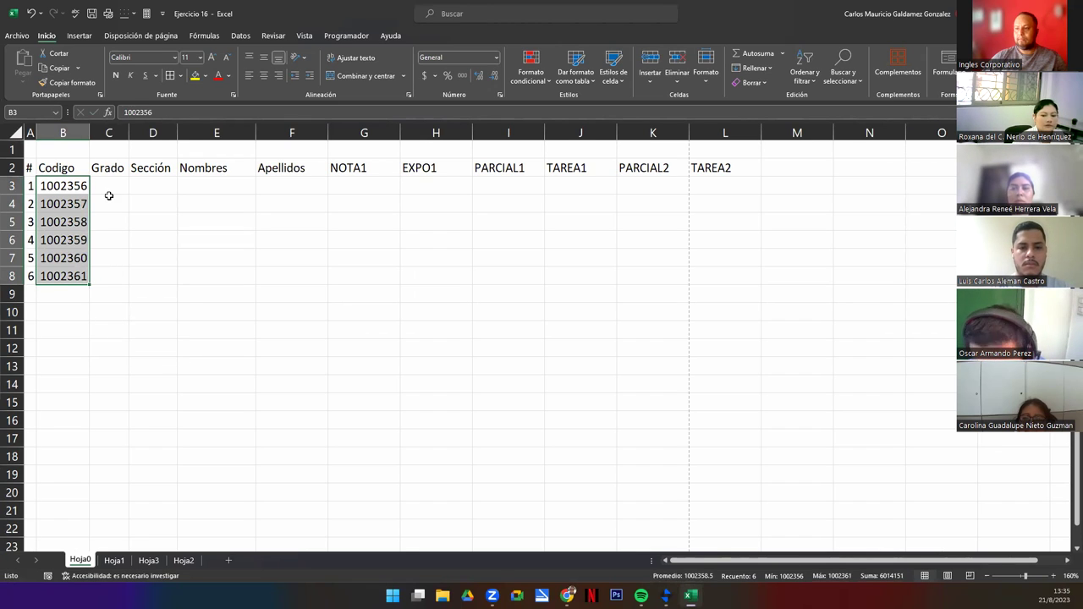
Step: Enter Grado 7° and Sección "A" in row 3 and fill them down to row 8
click(106, 184)
text(7)
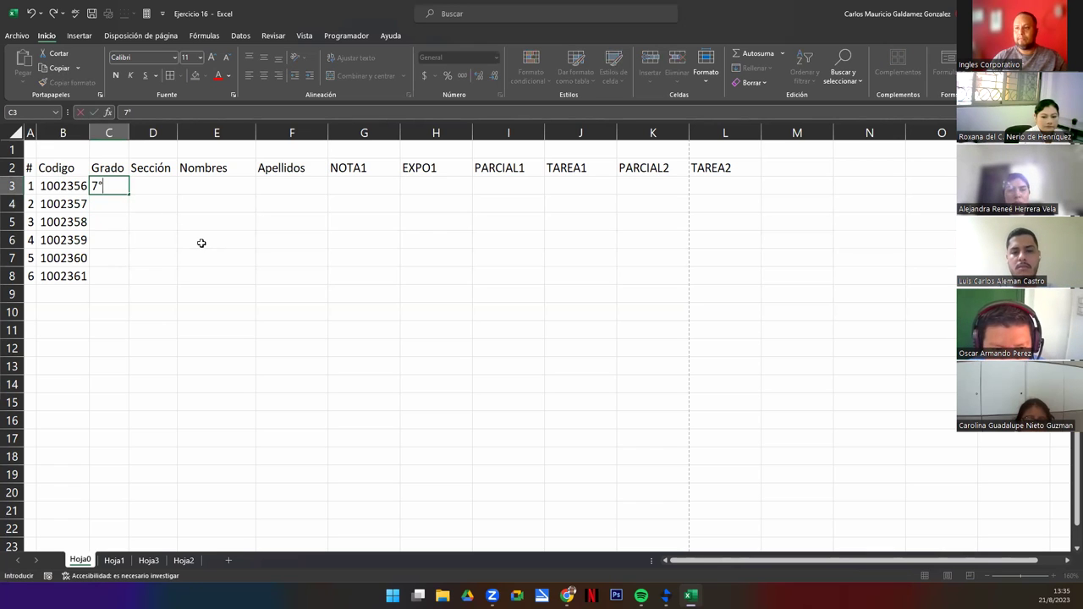
key(Return)
key(Up)
key(Right)
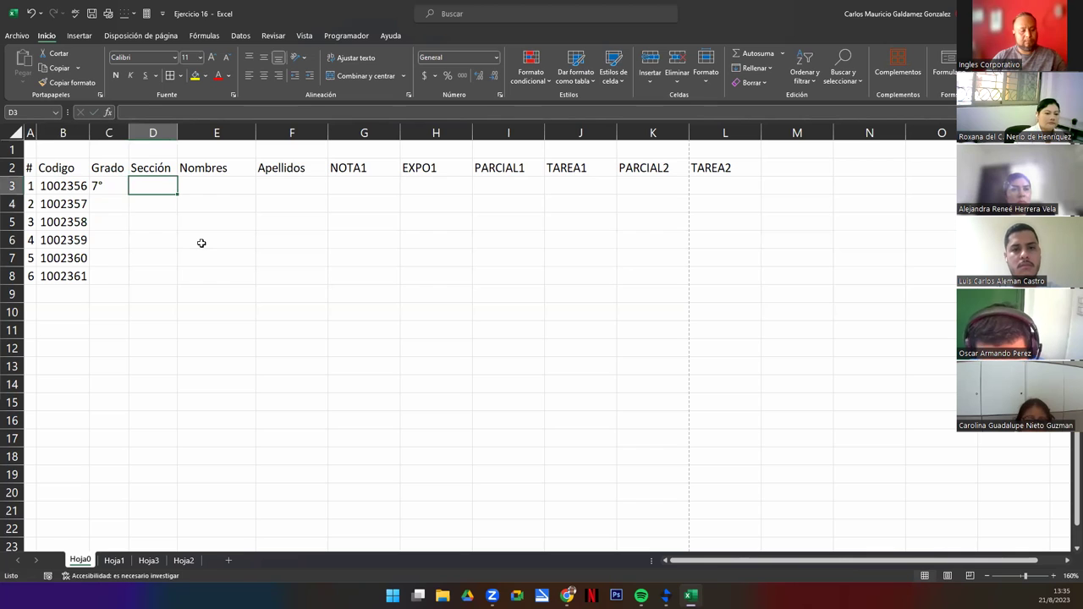
text("A")
key(Return)
key(Up)
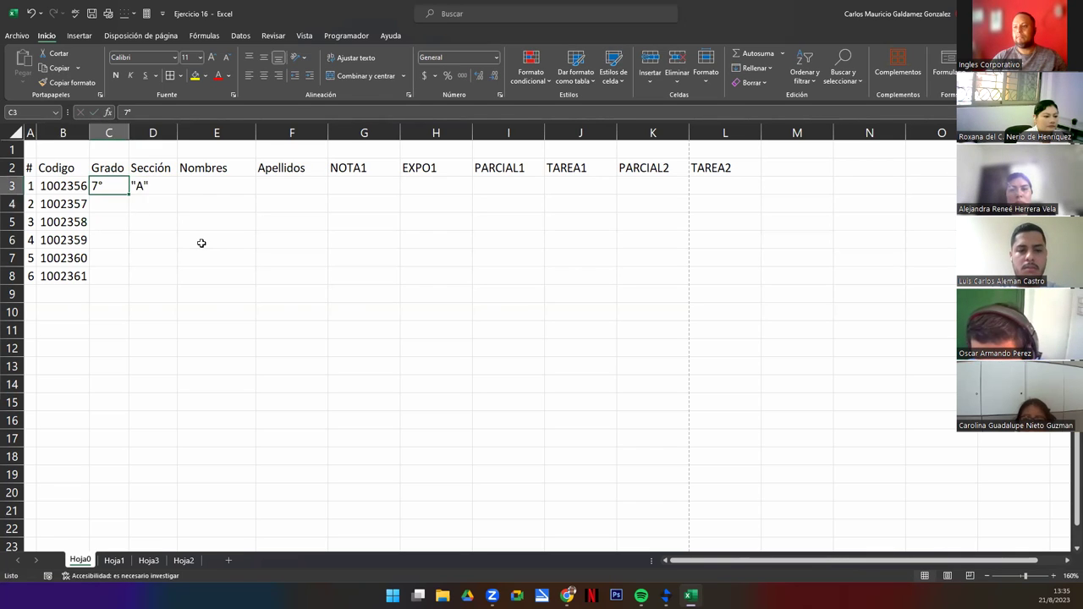
key(shift+Right)
drag(178, 193, 177, 284)
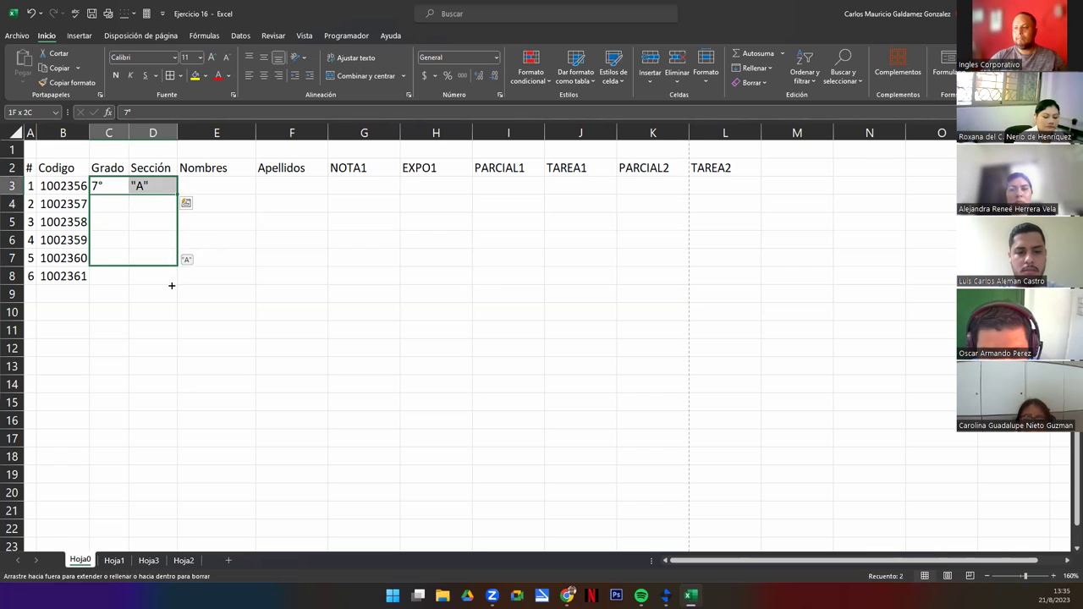
Step: Centre the Grado and Sección values and enter the first three students' first names in E3:E5
click(263, 76)
click(217, 186)
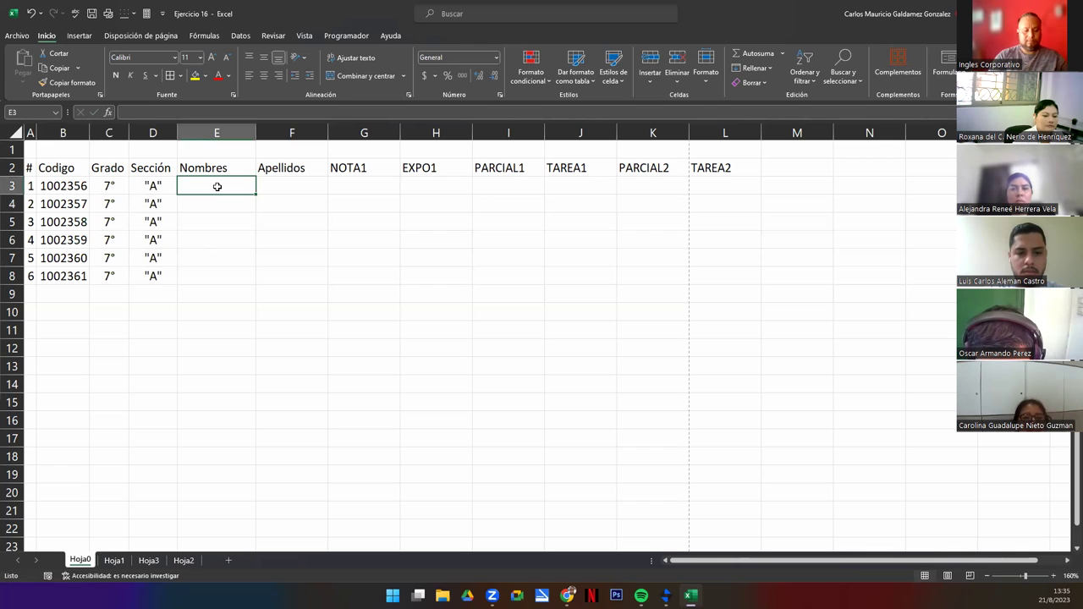
text(Jose Luis)
key(Return)
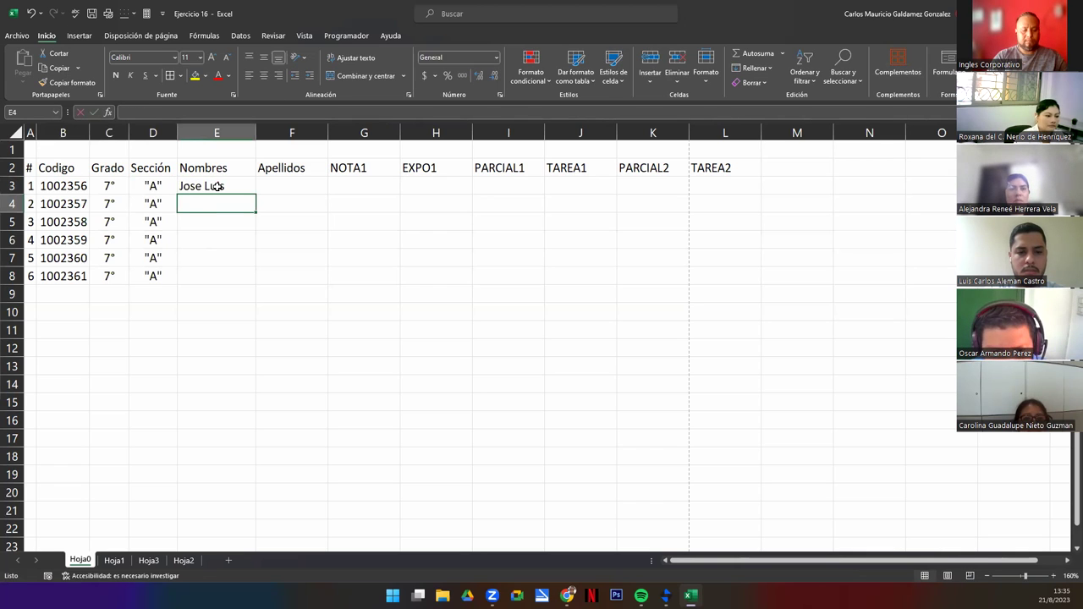
text(Maria Jose)
key(Return)
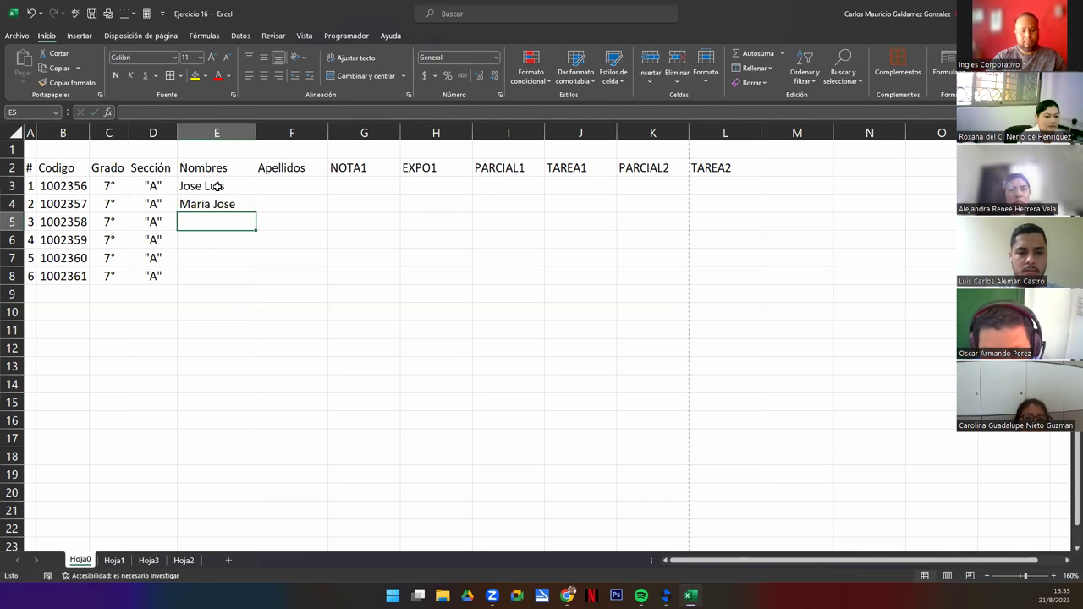
text(Roberto Antonio)
key(Return)
Step: Enter the remaining three students' first names in E6:E8
text(Luis Mario)
key(Return)
text(Martha Arely)
key(Return)
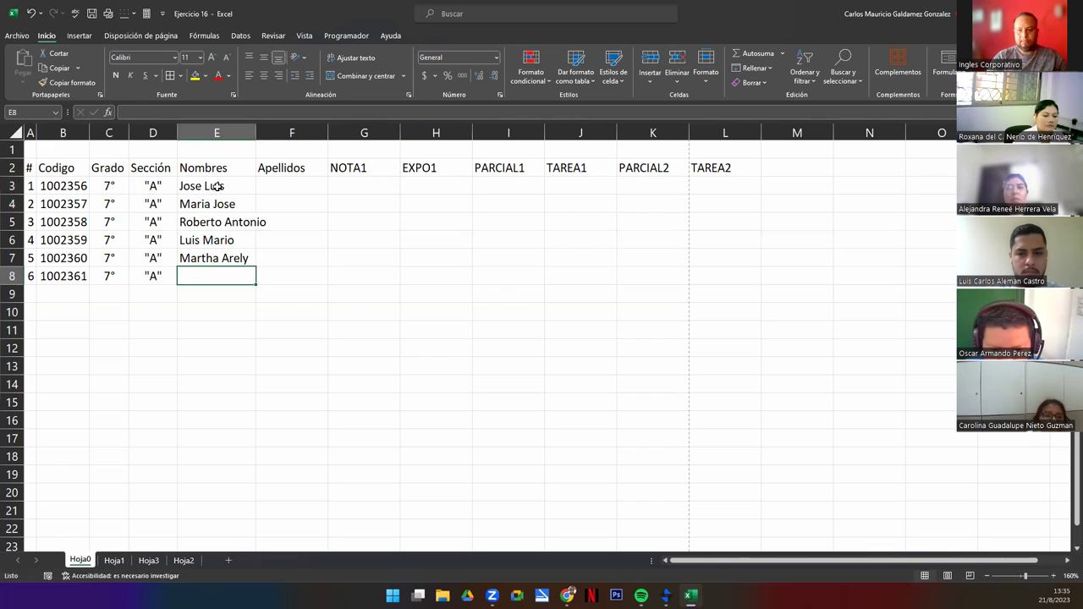
text(Corne)
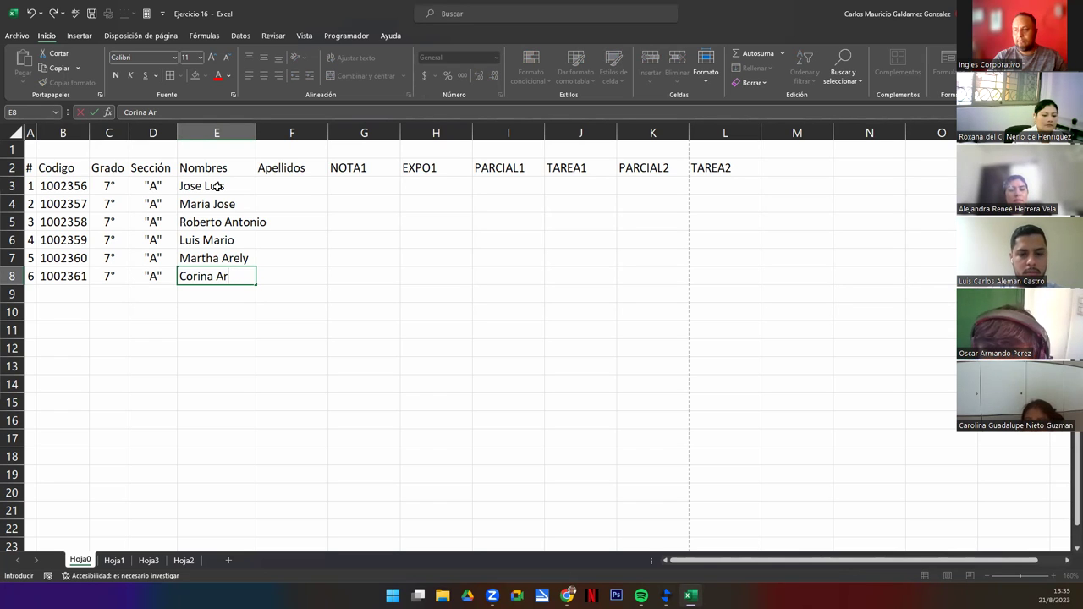
text(cel)
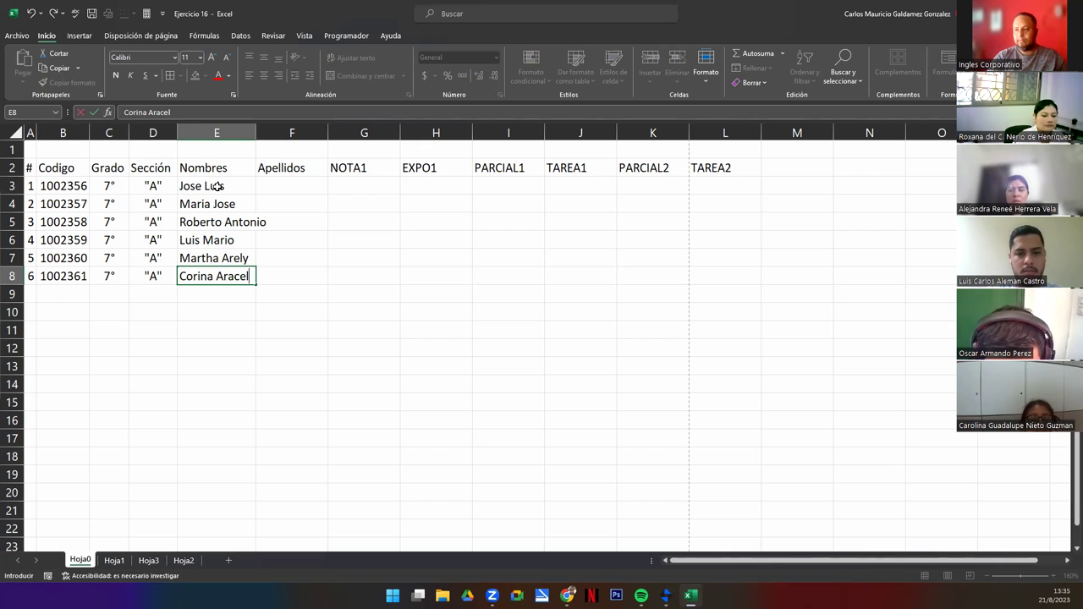
text(y)
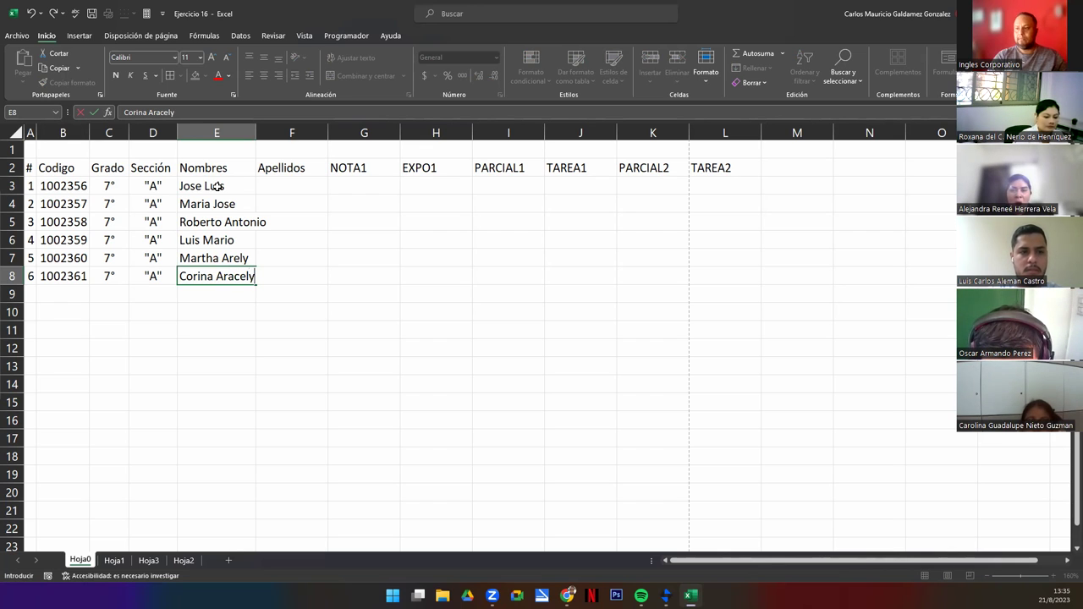
key(Tab)
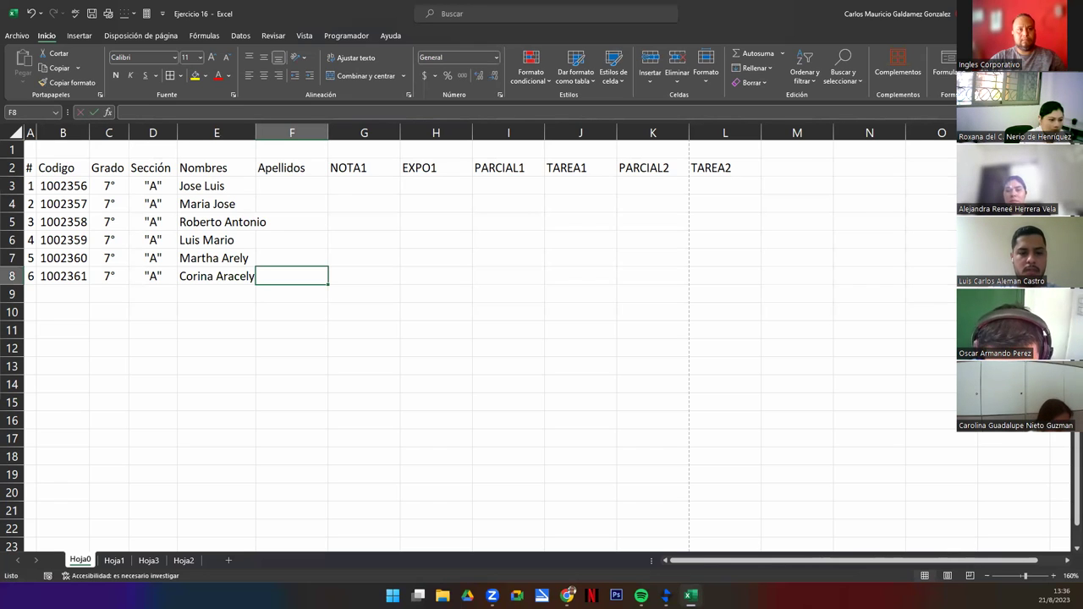
key(alt+Tab)
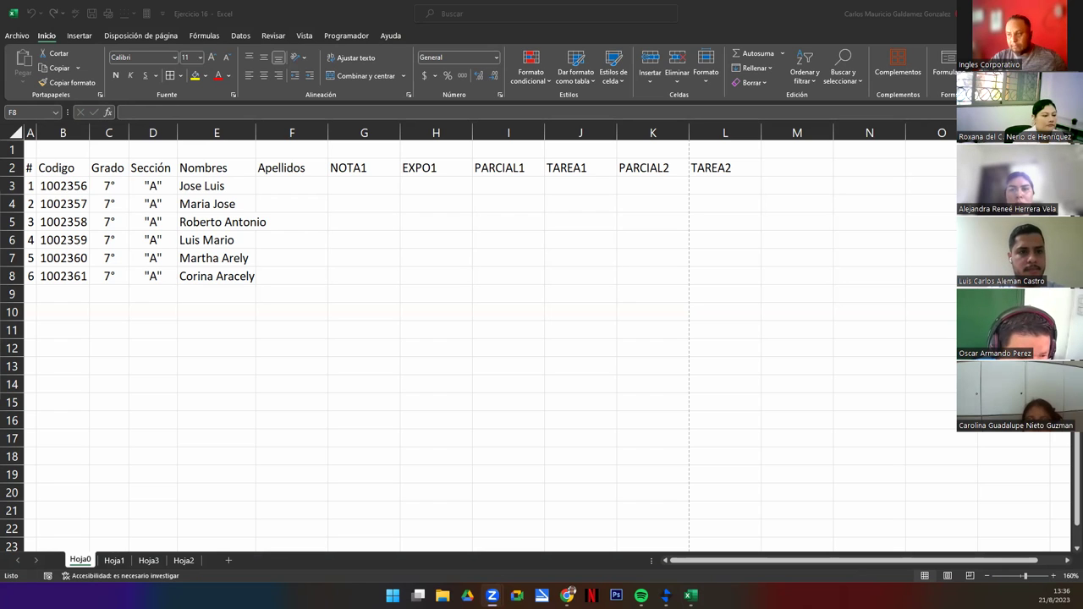
Step: Autofit column E and enter the first three students' surnames in F3:F5
double_click(259, 135)
click(291, 185)
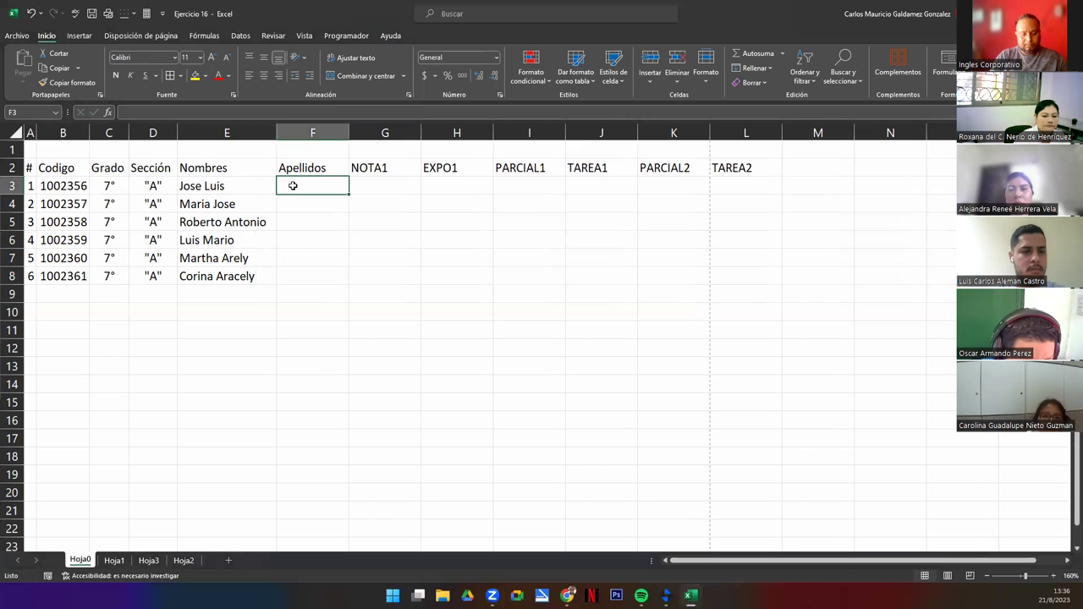
text(Cruz Montoya)
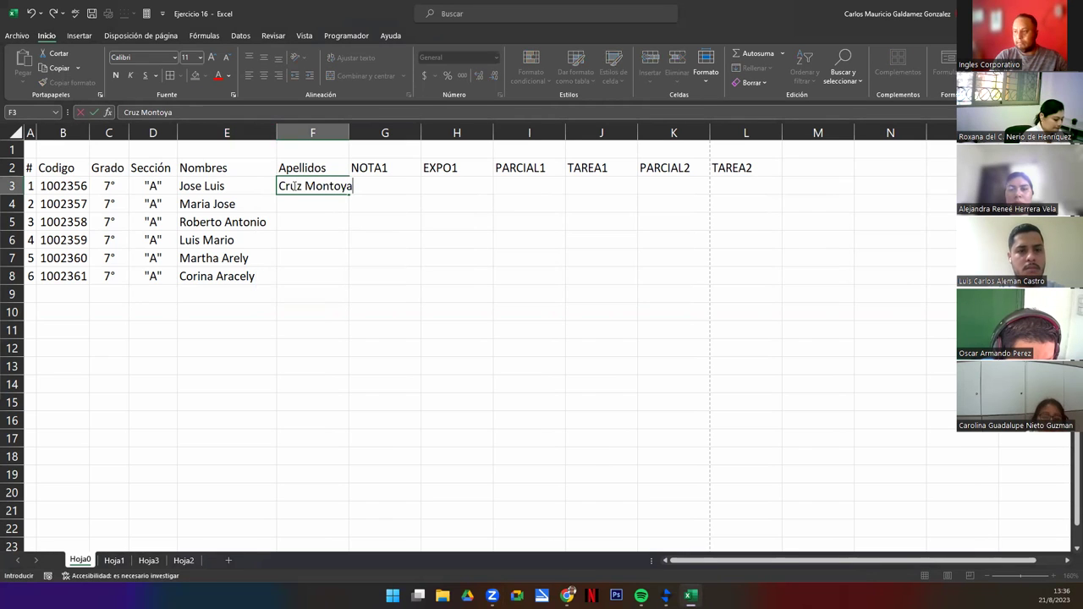
key(Return)
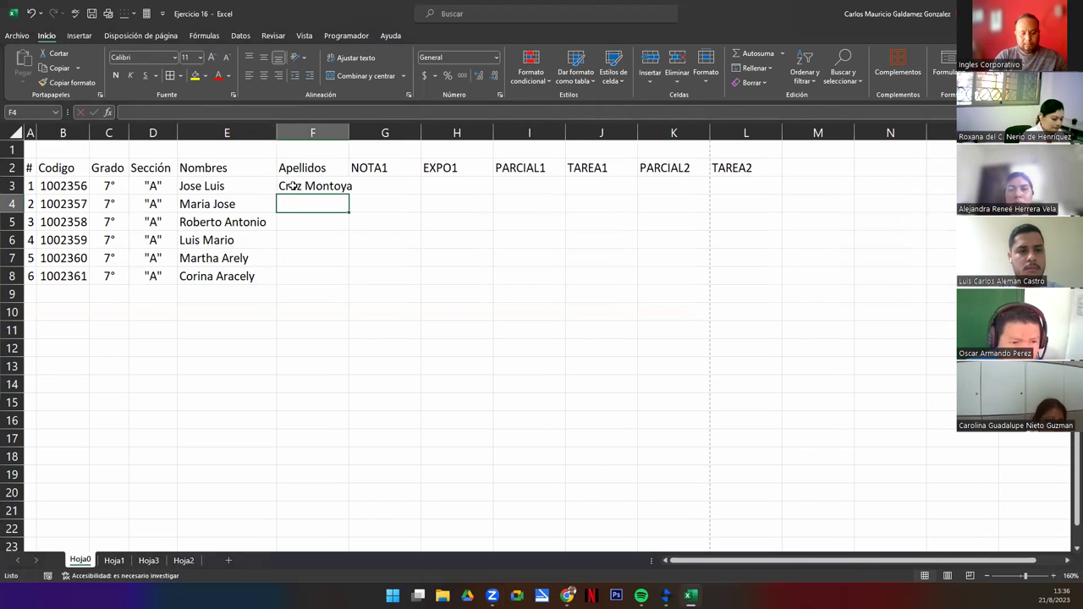
text(Moreno Castro)
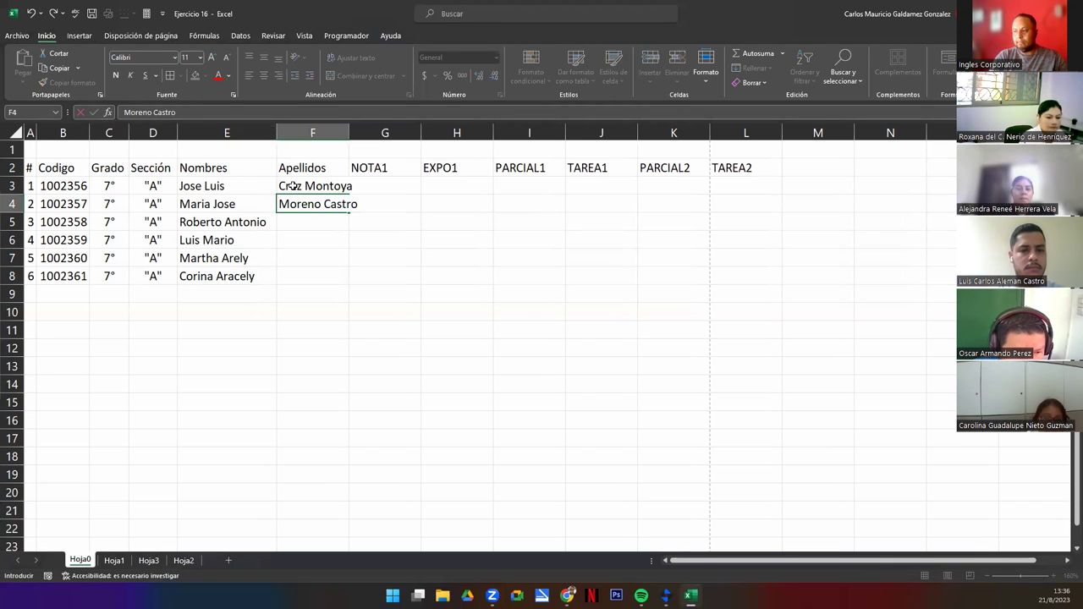
key(Return)
text(Elia)
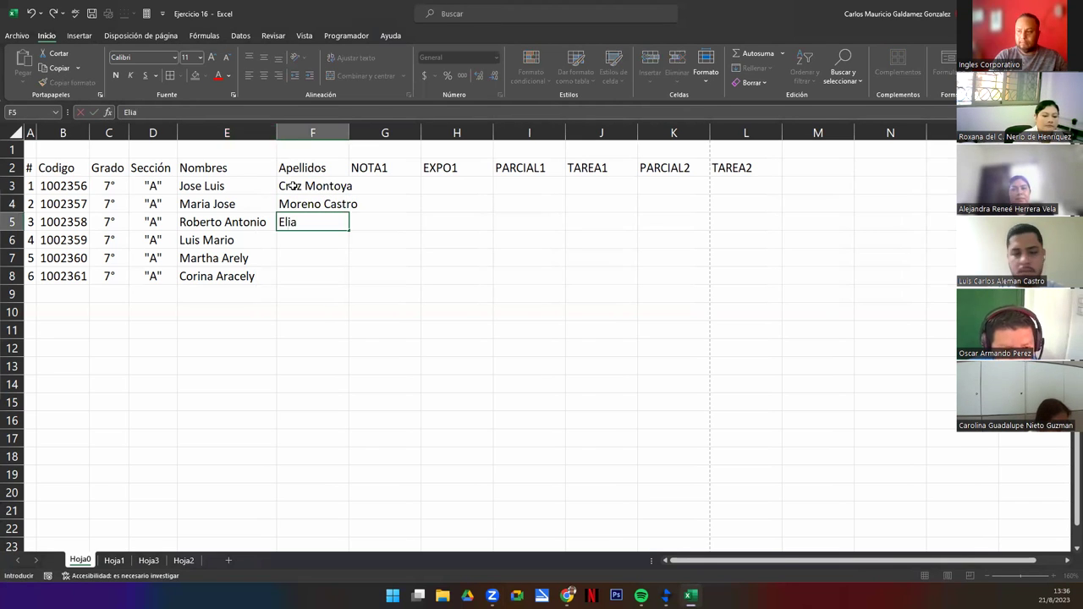
text(s Sandoval)
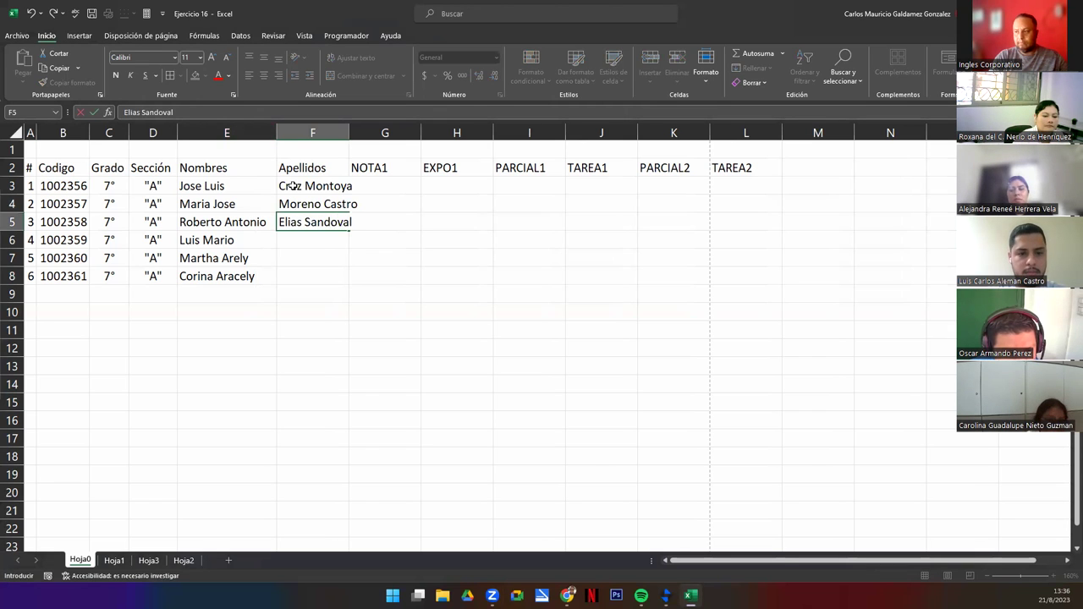
key(Return)
Step: Enter the last three students' surnames in F6:F8 and autofit column F
text(Paz )
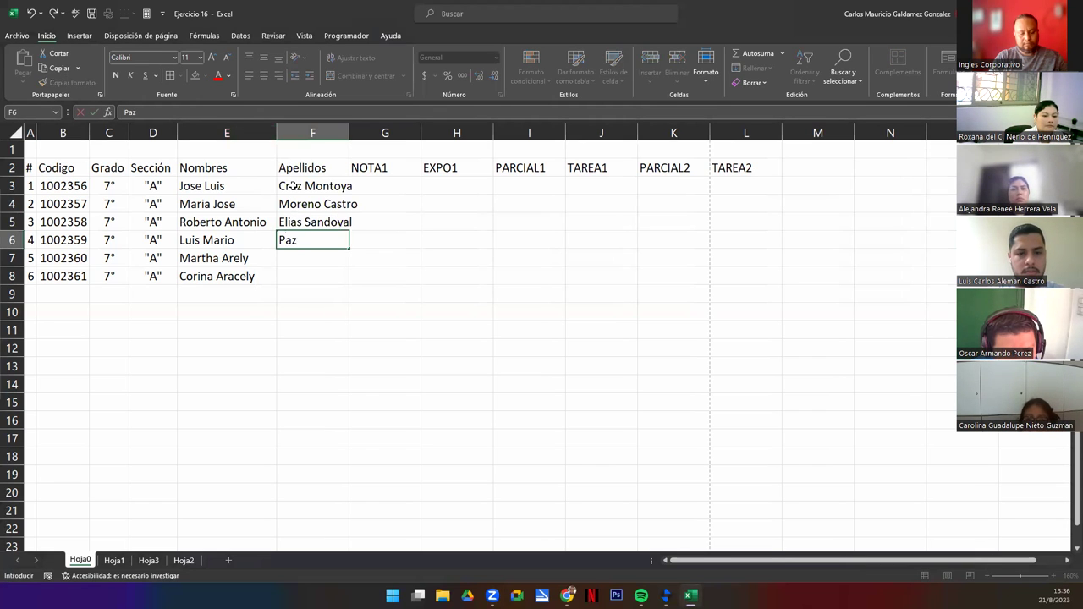
text(Rodriguez)
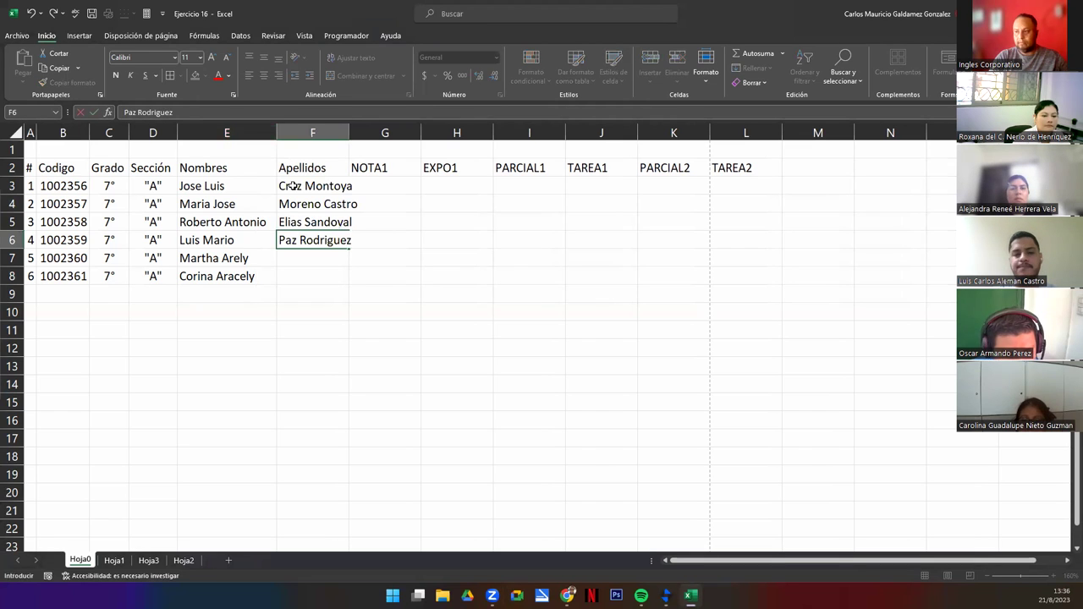
key(Return)
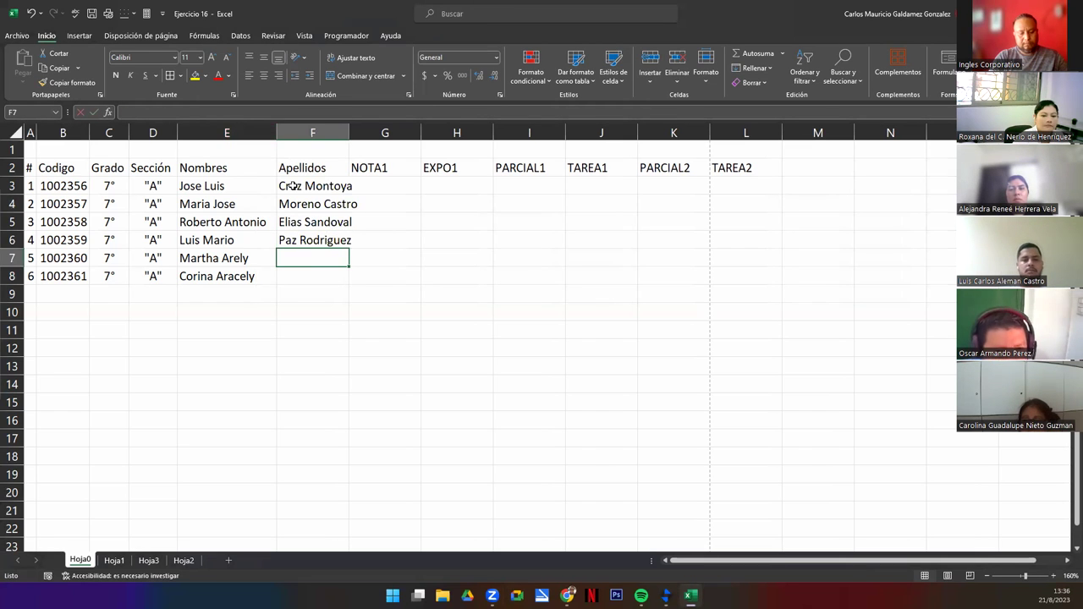
text(Hernandez Zavaleta)
key(Return)
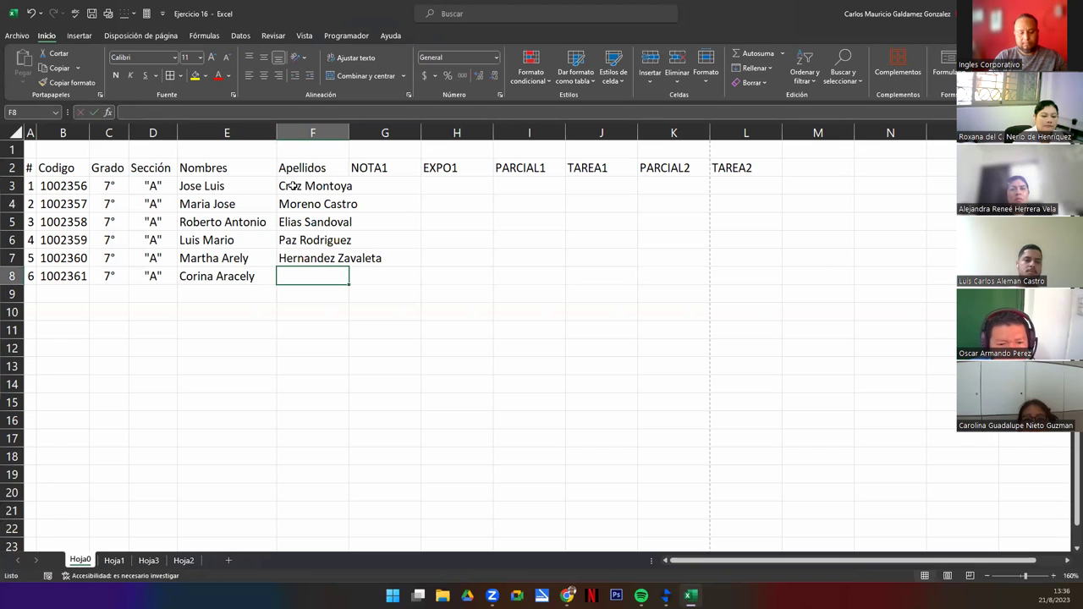
text(Cornej)
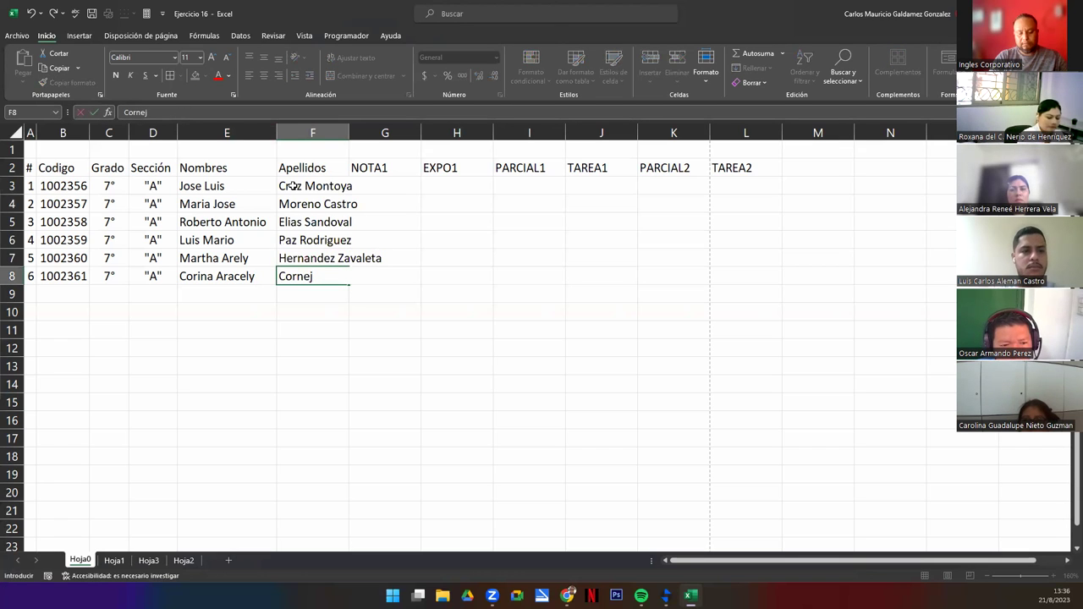
text(o River)
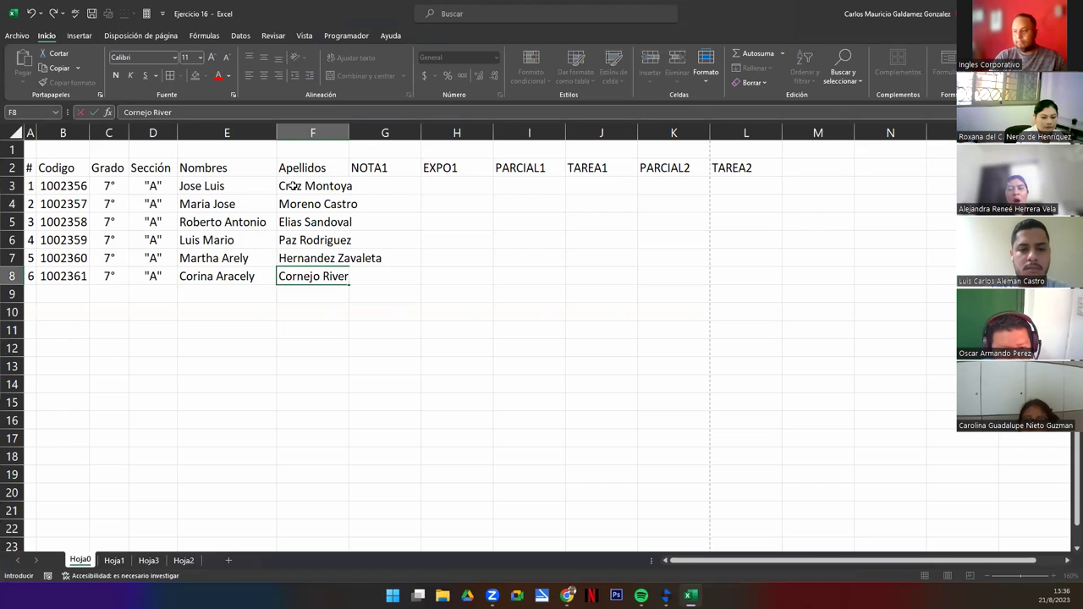
text(a)
key(Return)
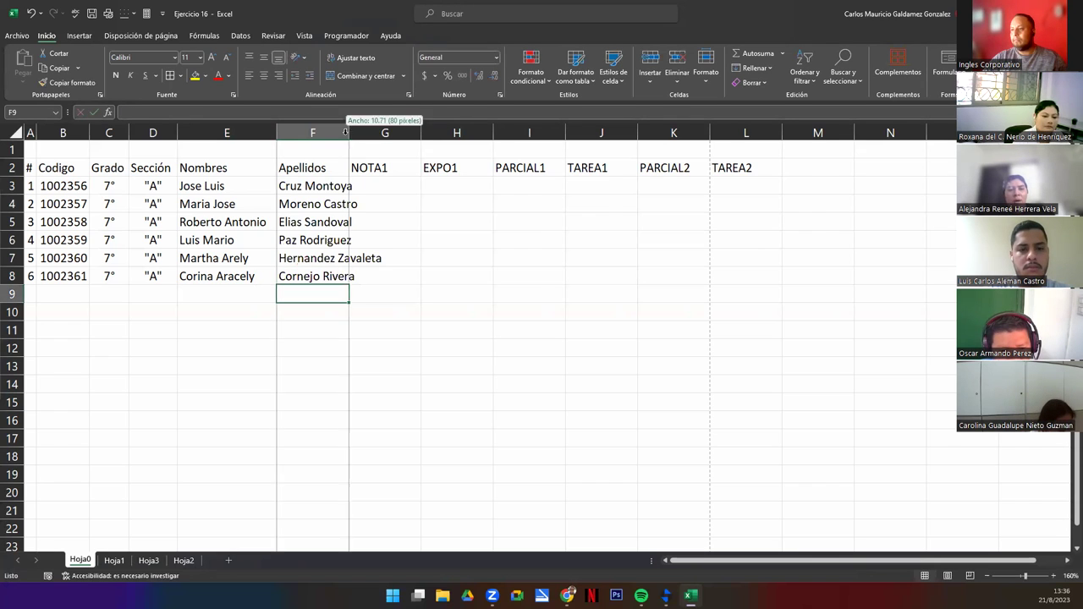
double_click(348, 132)
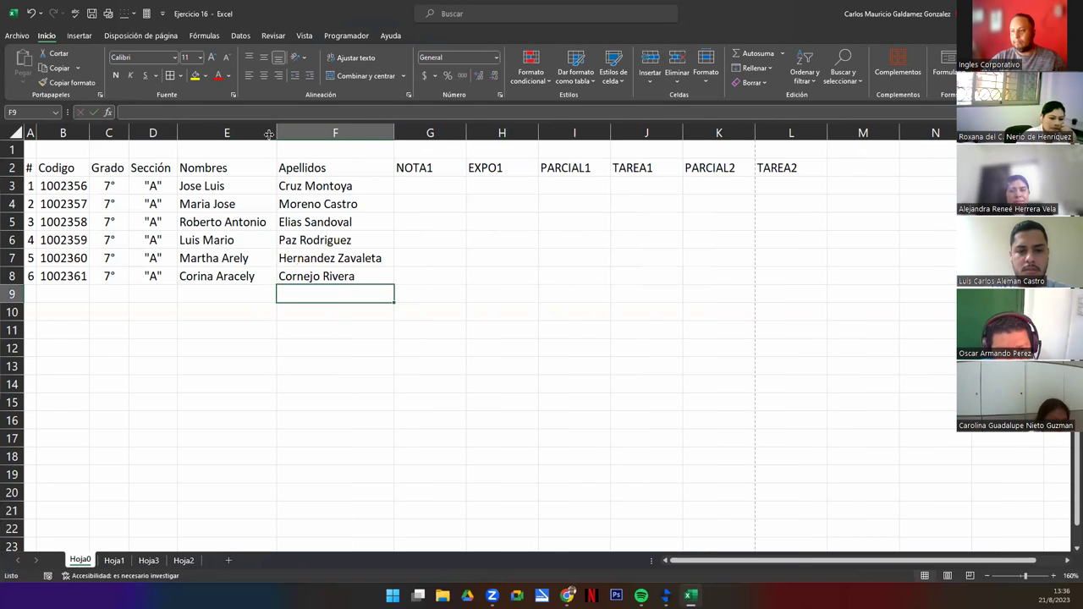
Step: Enter the NOTA1 grades 7, 8.5, 6.9, 4.8, 7.4 and 6.5 in G3:G8
click(420, 184)
text(7)
key(Return)
text(8.5)
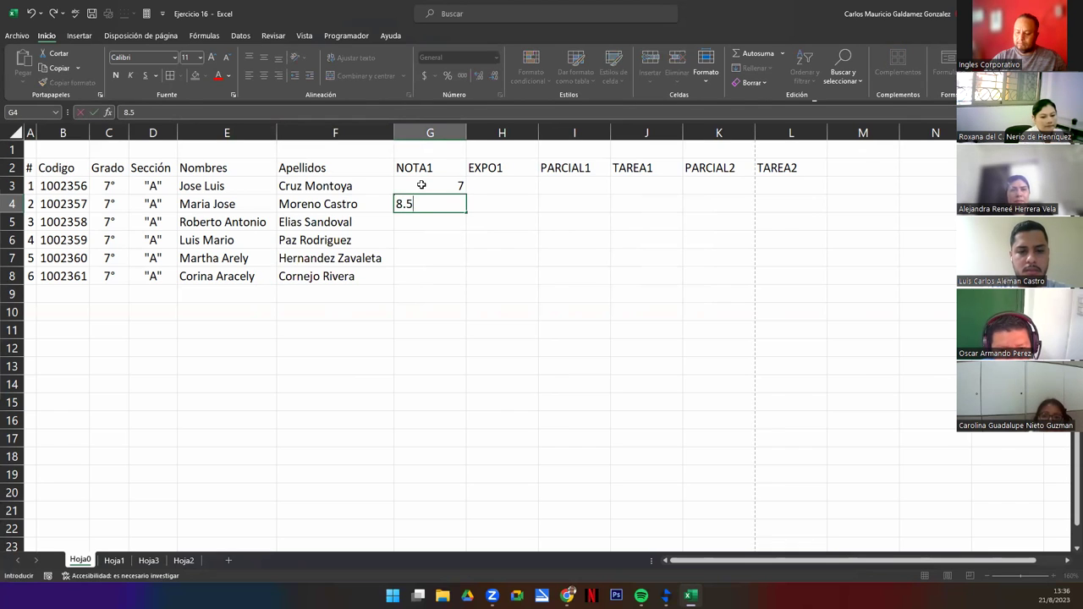
key(Return)
text(6.9)
key(Return)
text(4.8)
key(Return)
text(7.4)
key(Return)
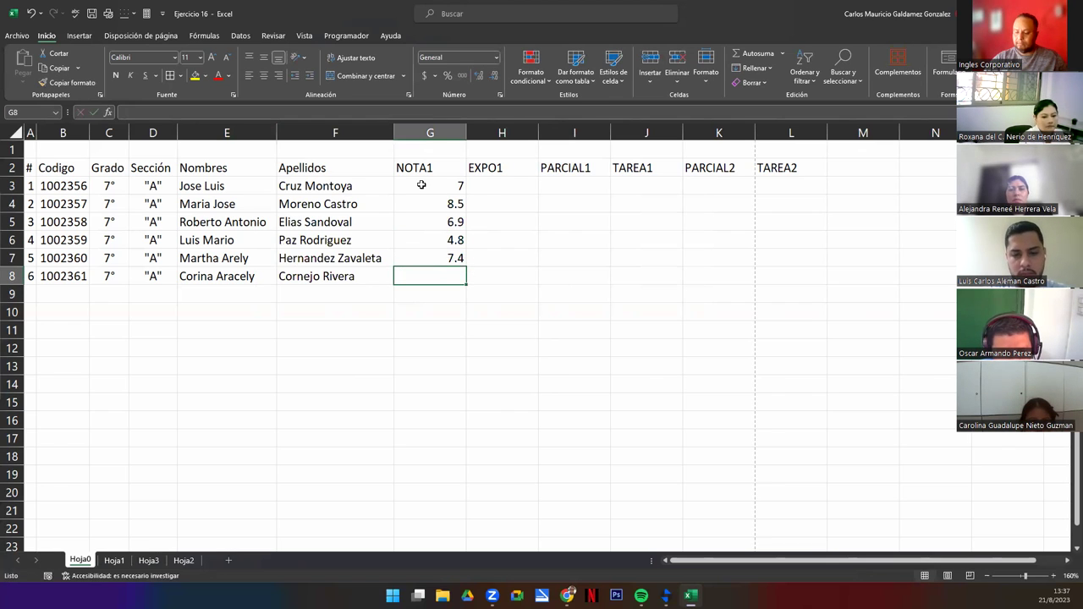
text(6.)
key(Tab)
Step: Enter the EXPO1 grades 9, 9, 8, 9, 9 and 10 in H3:H8
key(Up)
key(Up)
key(Up)
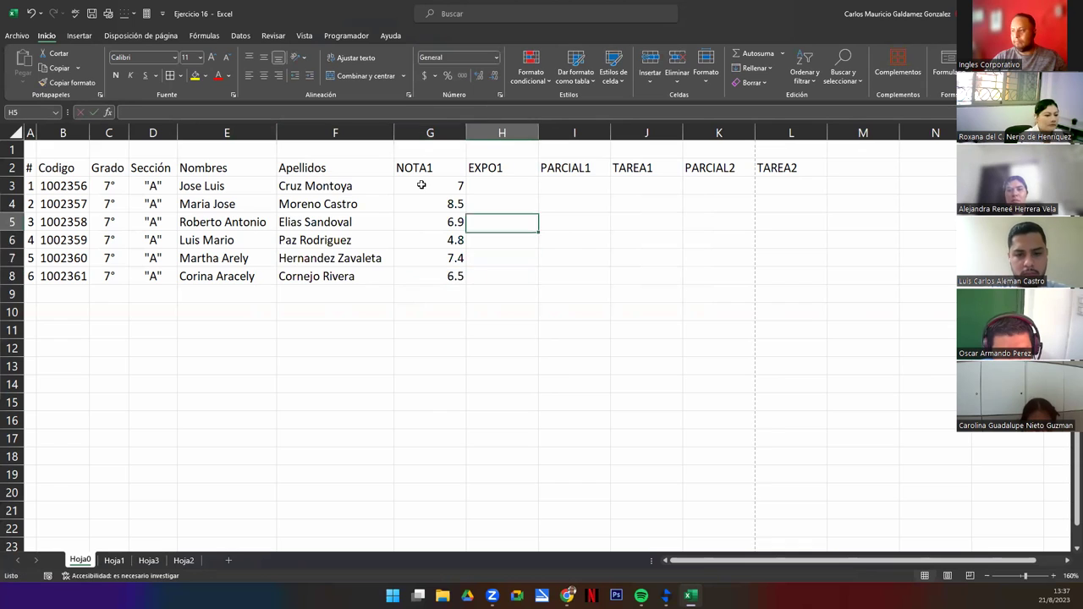
key(Up)
key(Up)
text(9)
key(Return)
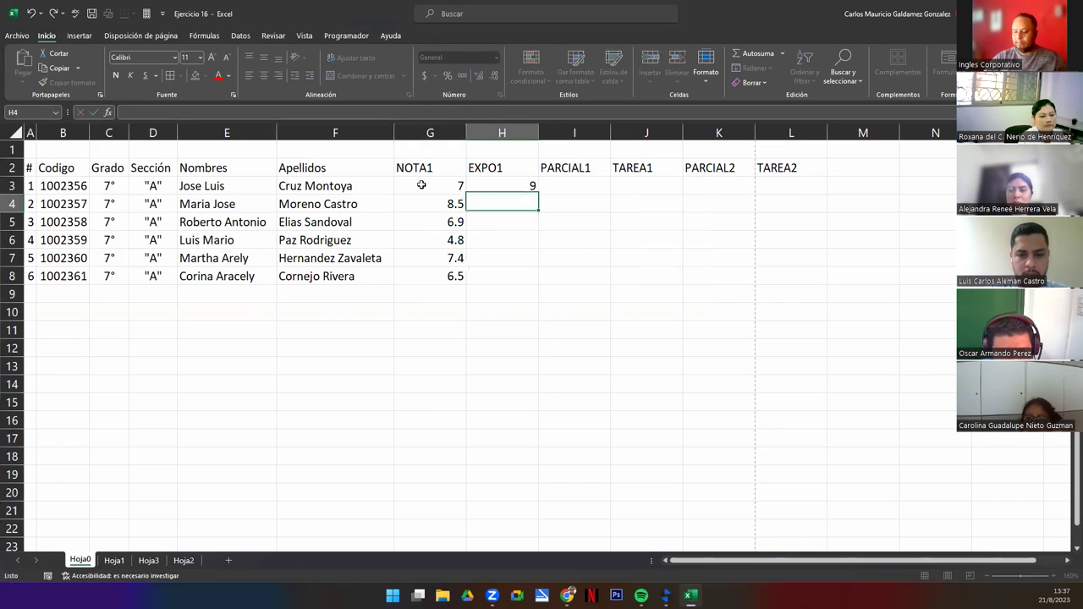
text(9)
key(Return)
text(8)
key(Return)
text(9)
key(Return)
text(9)
key(Return)
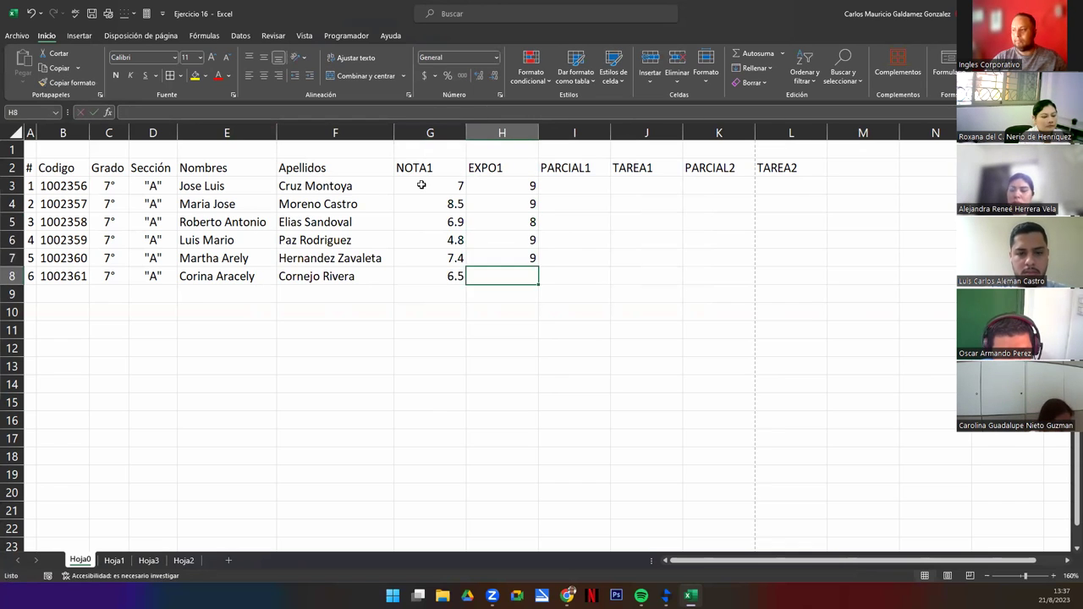
text(10)
key(Tab)
Step: Enter the PARCIAL1 grades 7.6, 8.4, 9.2, 8.6, 8.8 and 7.9 in I3:I8
key(Up)
key(Up)
key(Up)
key(Up)
key(Up)
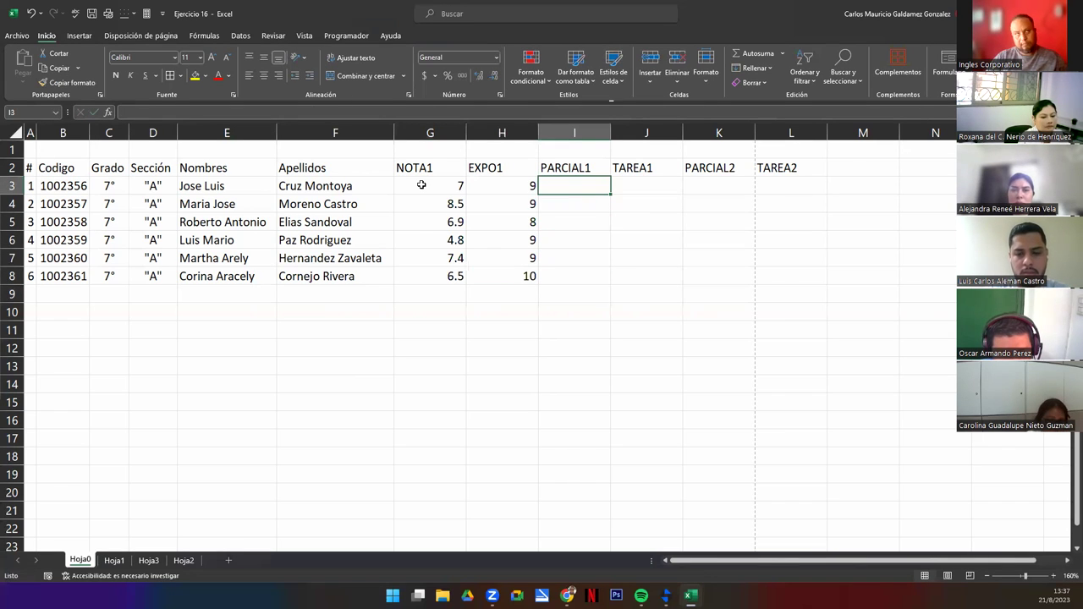
text(7.6)
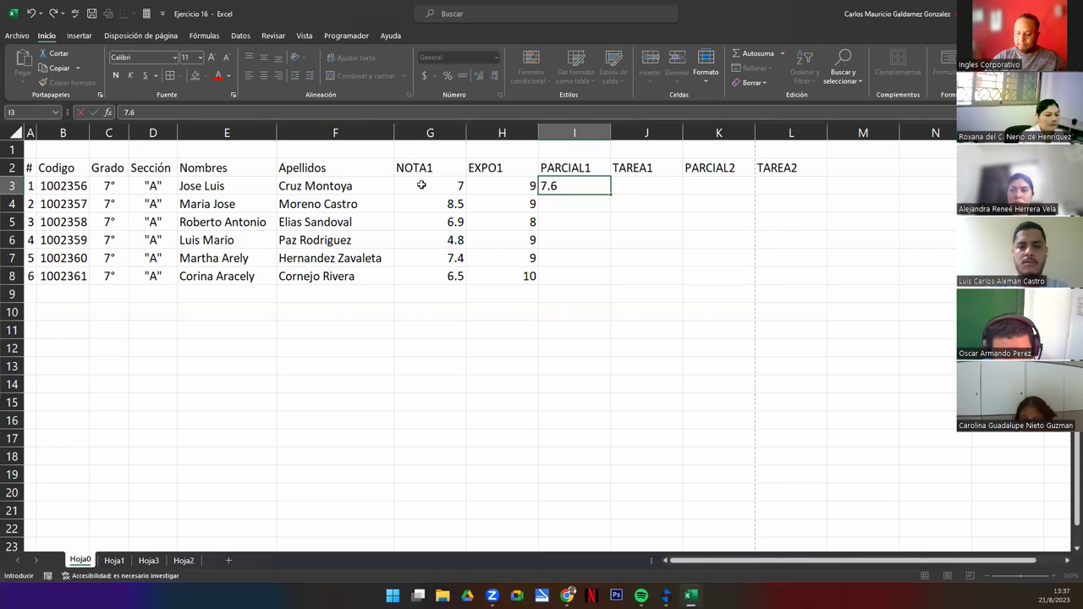
key(Return)
text(8.4)
key(Return)
text(9.)
key(Return)
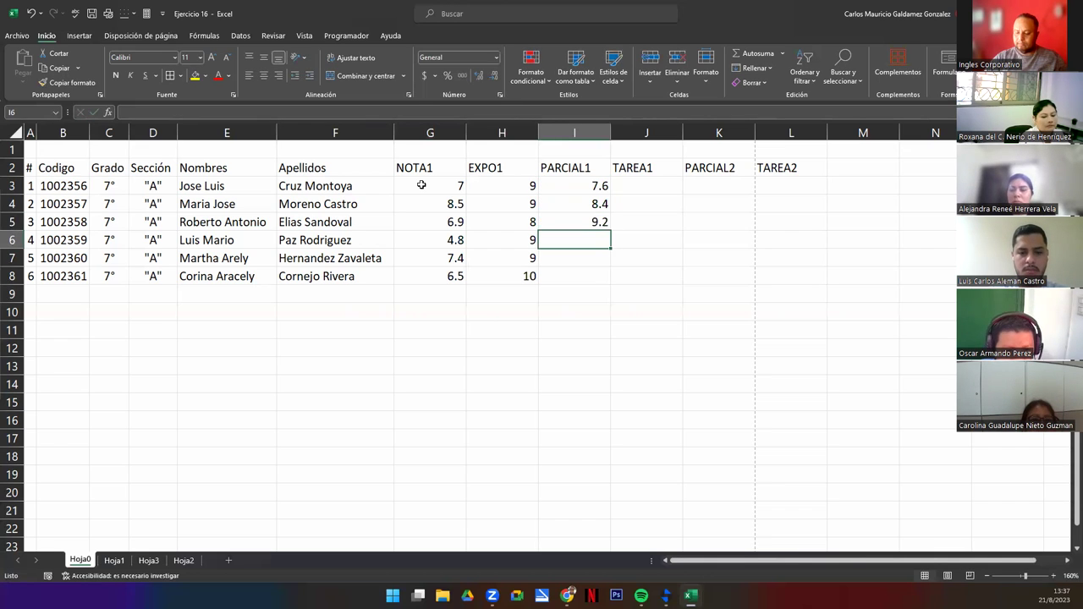
text(8.6)
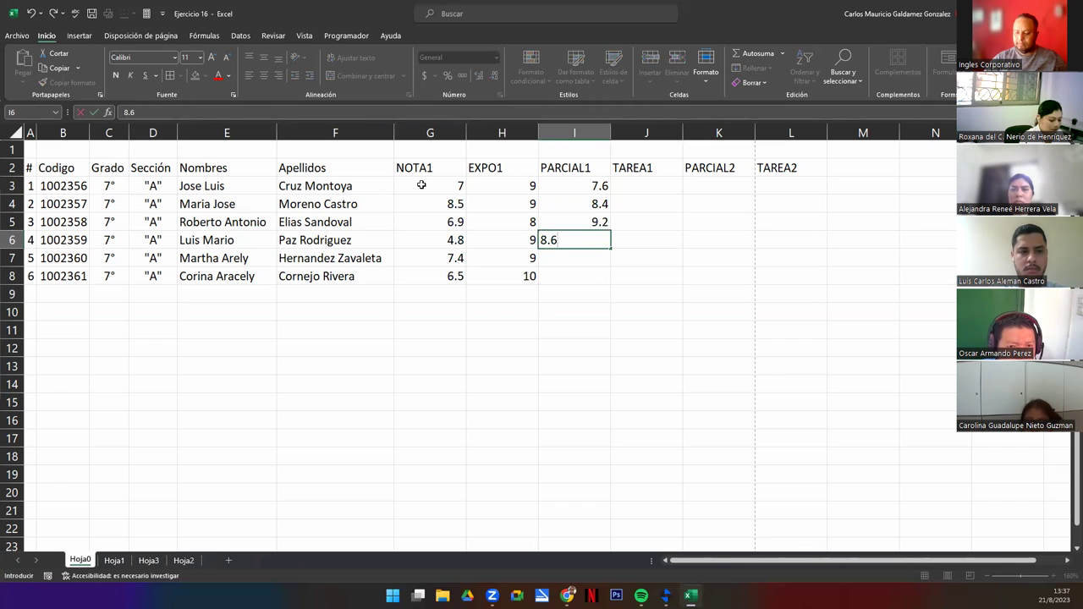
key(Return)
text(8.8)
key(Return)
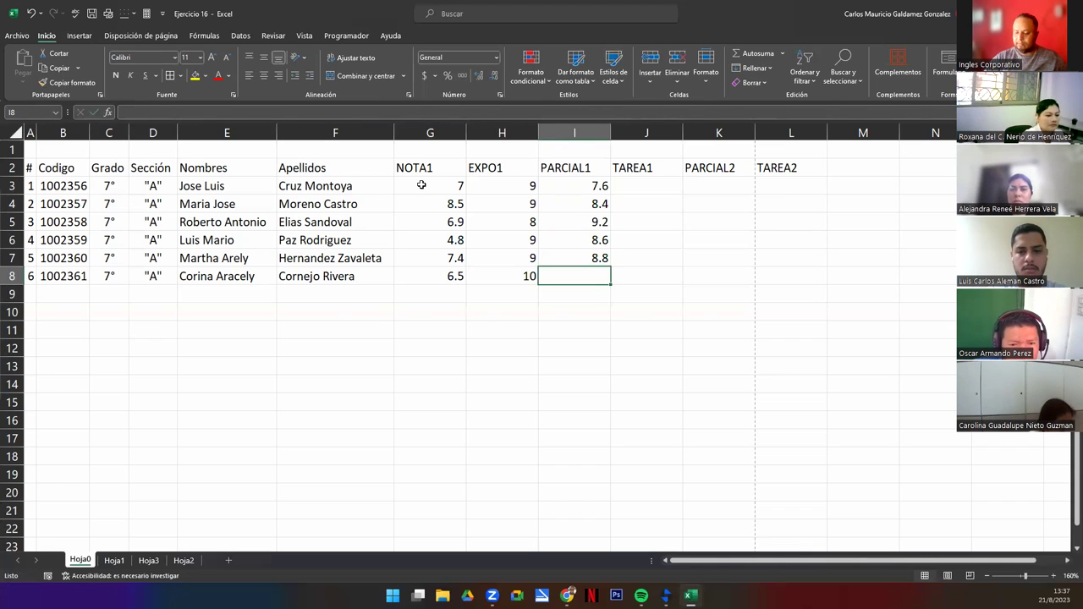
text(7.)
key(Right)
Step: Enter the TAREA1 grades 8, 8, 9, 9, 8 and 9 in J3:J8
key(Up)
key(Up)
key(Up)
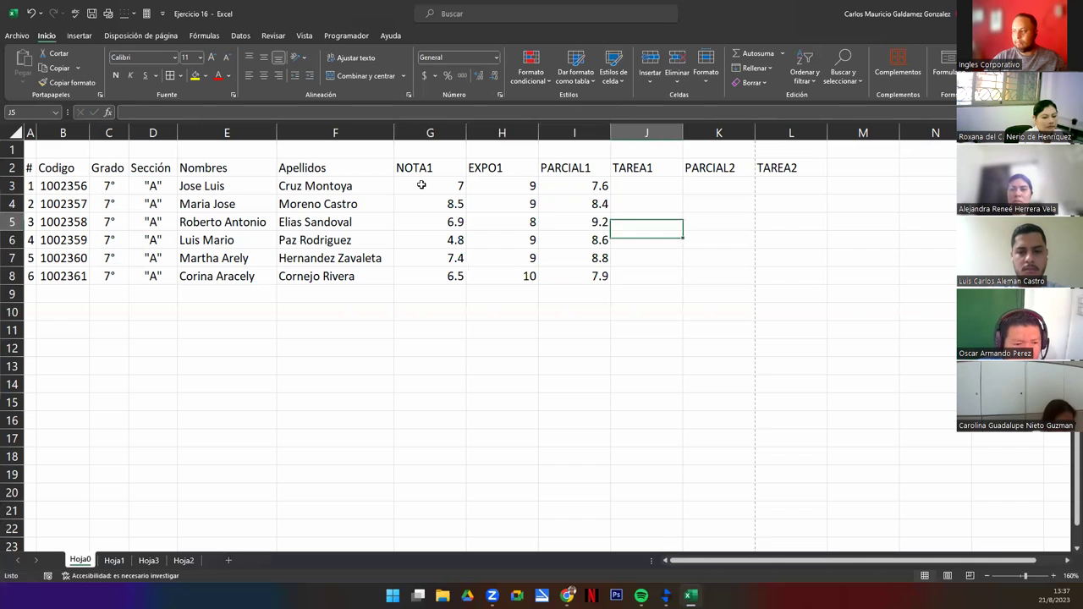
key(Up)
key(Up)
text(8)
key(Return)
text(8)
key(Return)
text(9)
key(Return)
text(9)
key(Return)
text(8)
key(Return)
text(9)
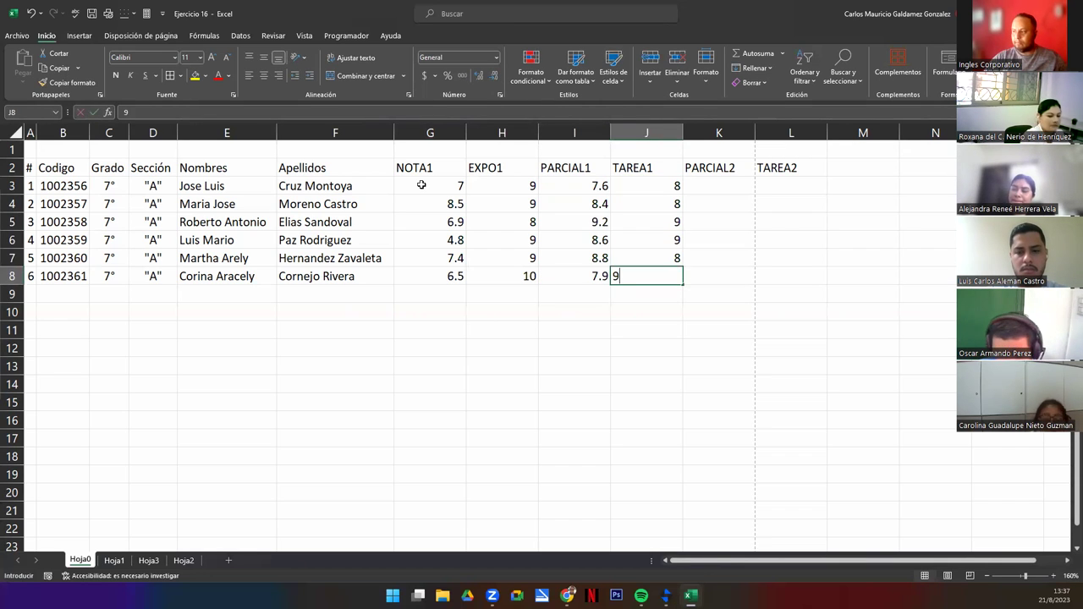
key(Return)
Step: Enter the PARCIAL2 grades 8, 8, 8, 8.5, 9 and 8 in K3:K8
key(Right)
key(Up)
key(Up)
key(Up)
key(Up)
key(Up)
key(Up)
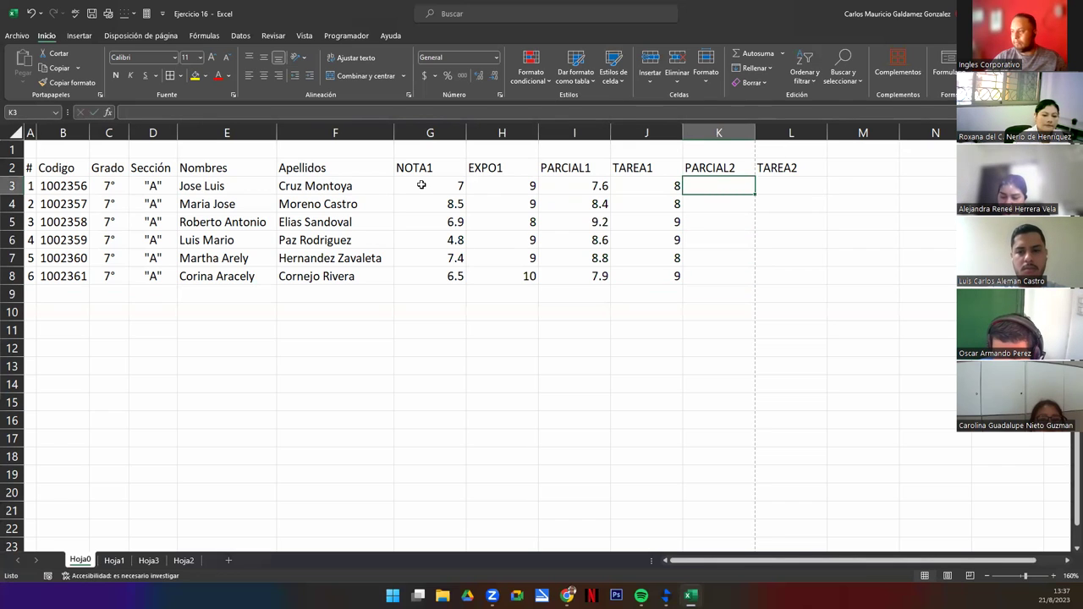
text(8)
key(Return)
text(8)
key(Return)
text(8)
key(Return)
text(8.5)
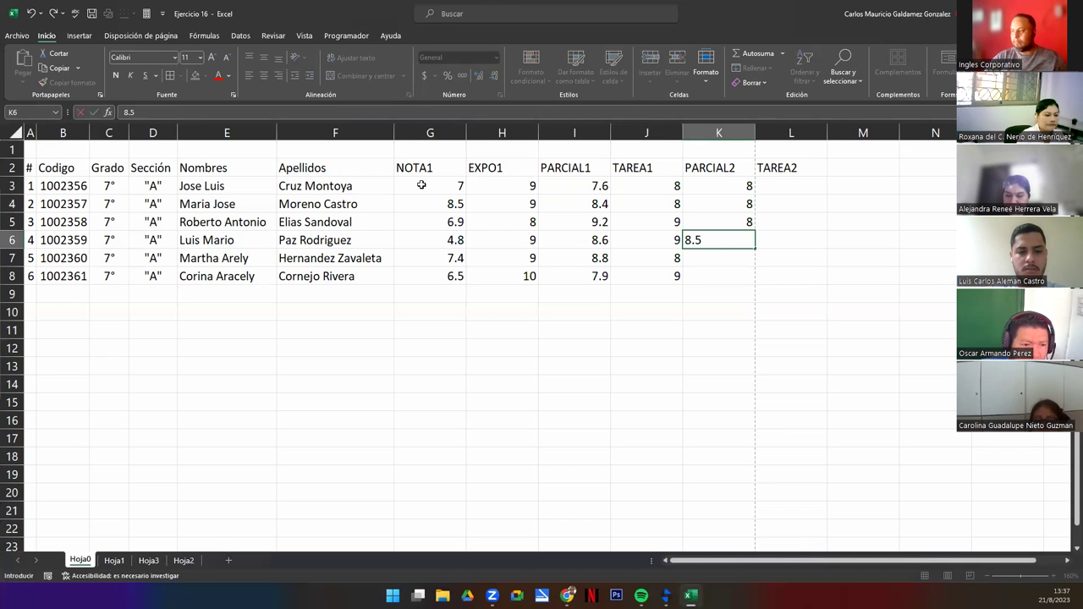
key(Return)
text(9)
key(Return)
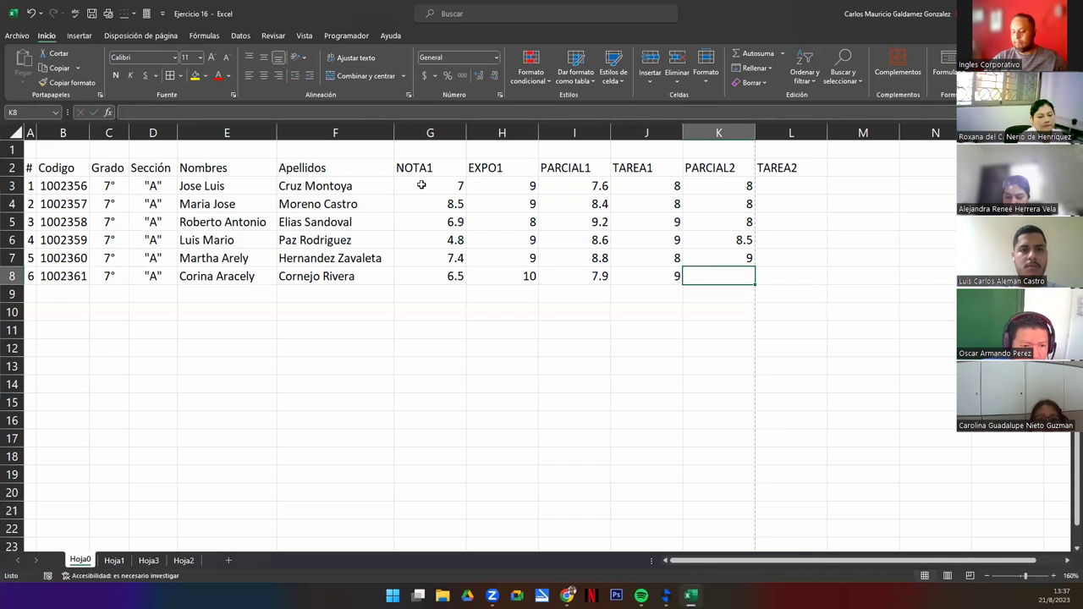
text(8)
key(Tab)
Step: Enter the TAREA2 grades 7.5, 8.5, 7.8, 7.5, 8.4 and 8.9 in L3:L8
key(Up)
key(Up)
key(Up)
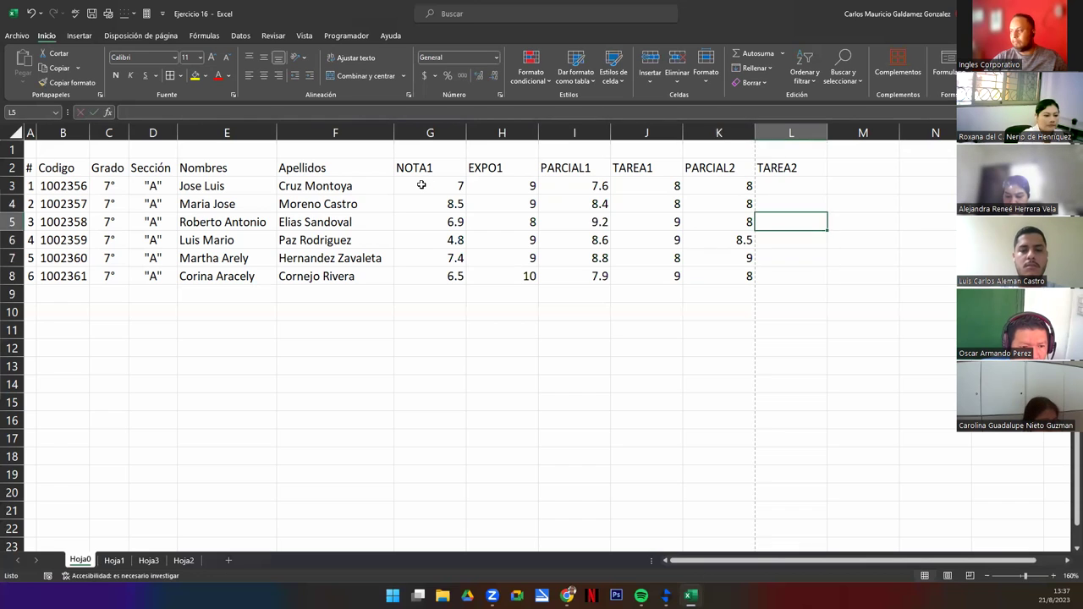
key(Up)
key(Up)
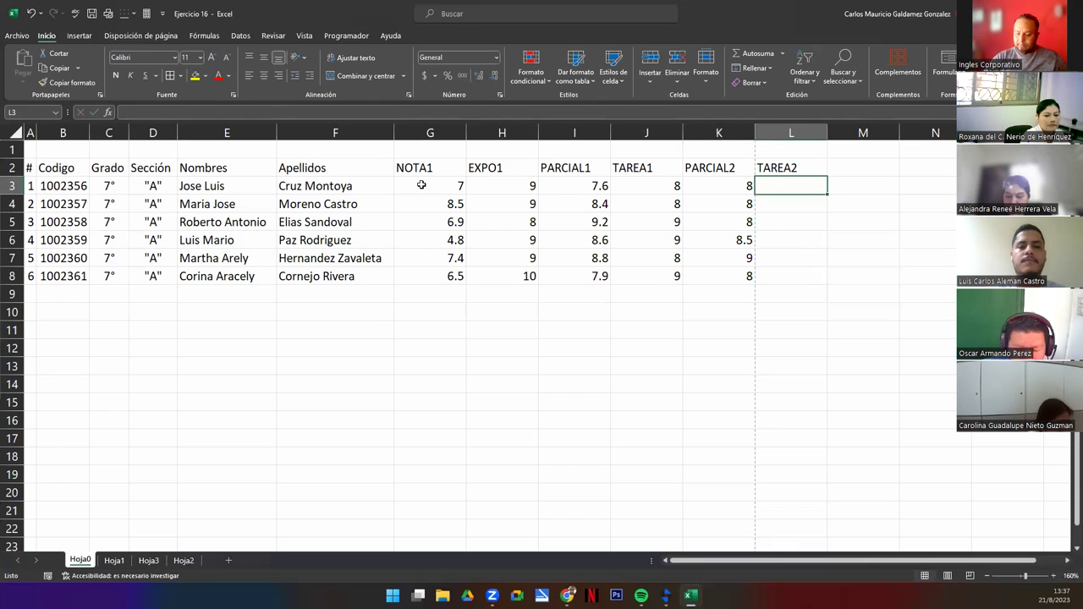
text(7.)
key(Return)
text(8.5)
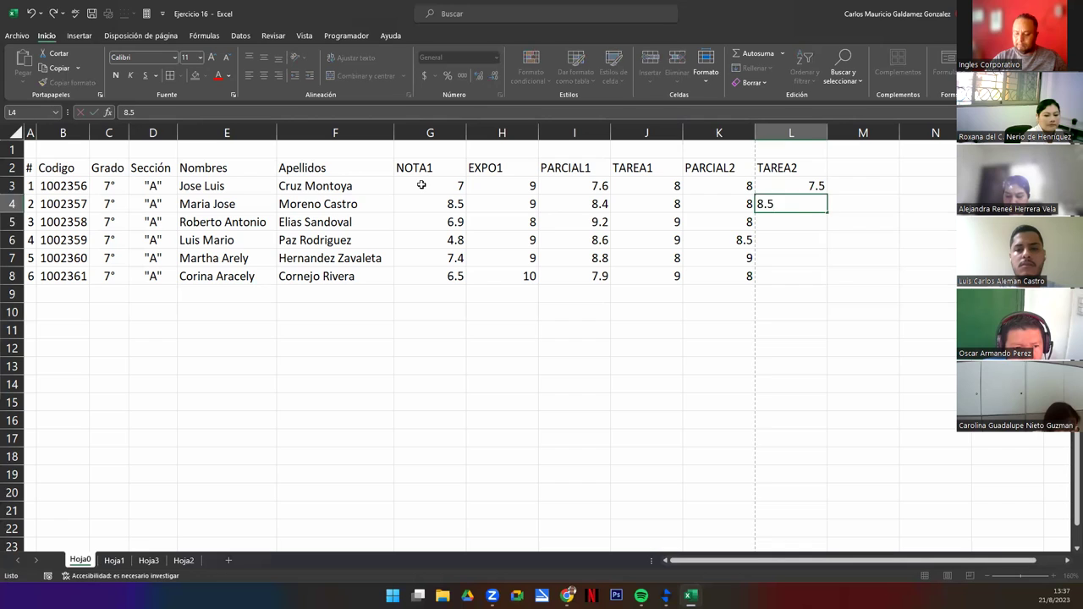
key(Return)
text(7.)
key(Return)
text(7)
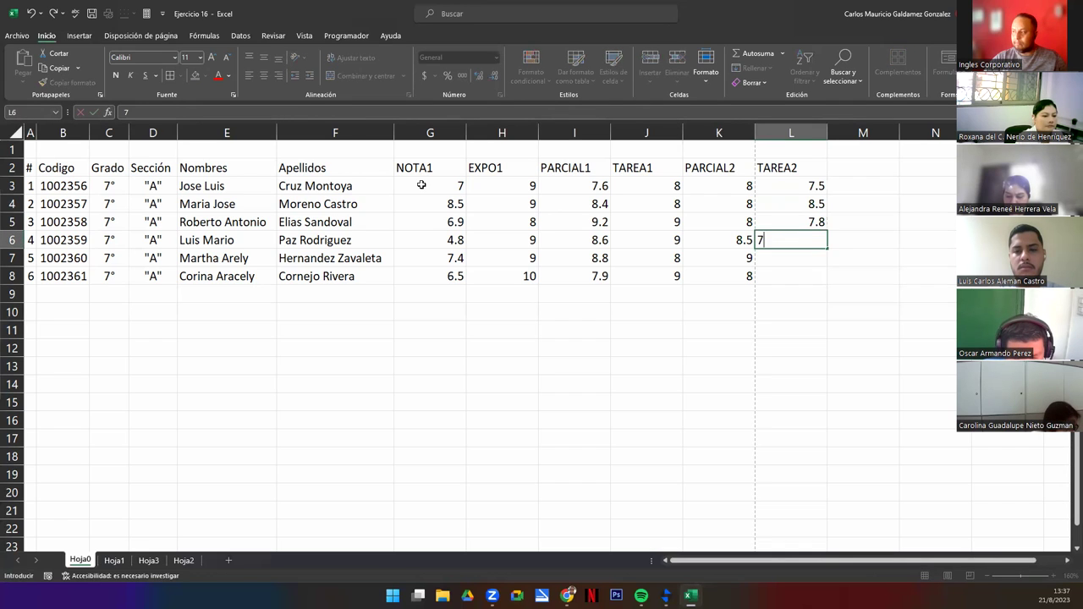
key(Return)
text(8.4)
key(Return)
text(8.9)
key(Tab)
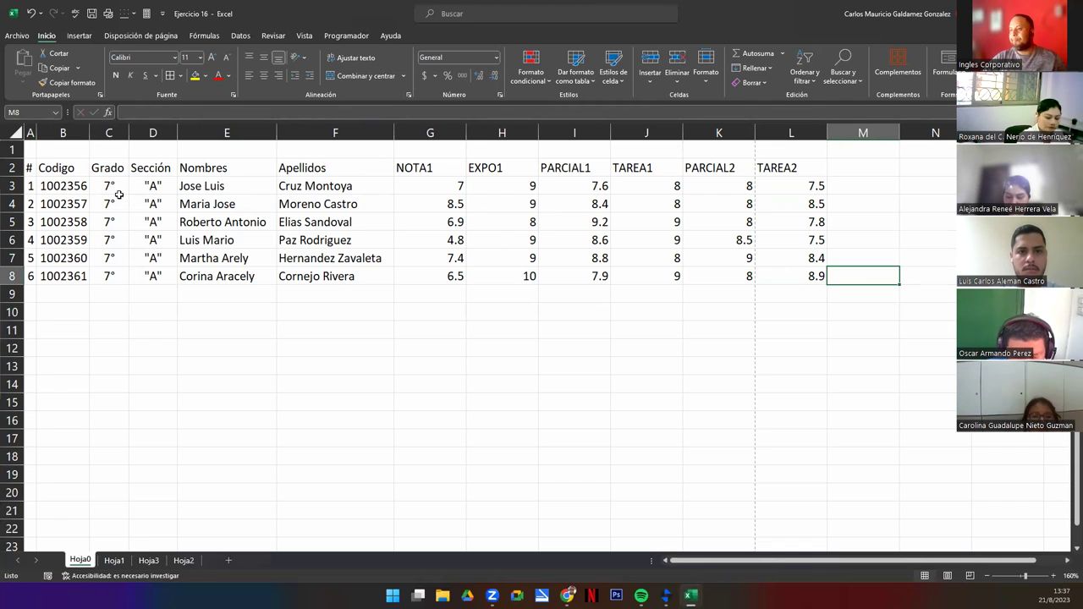
Step: Auto-fit the widths of columns G through L to their contents
double_click(465, 132)
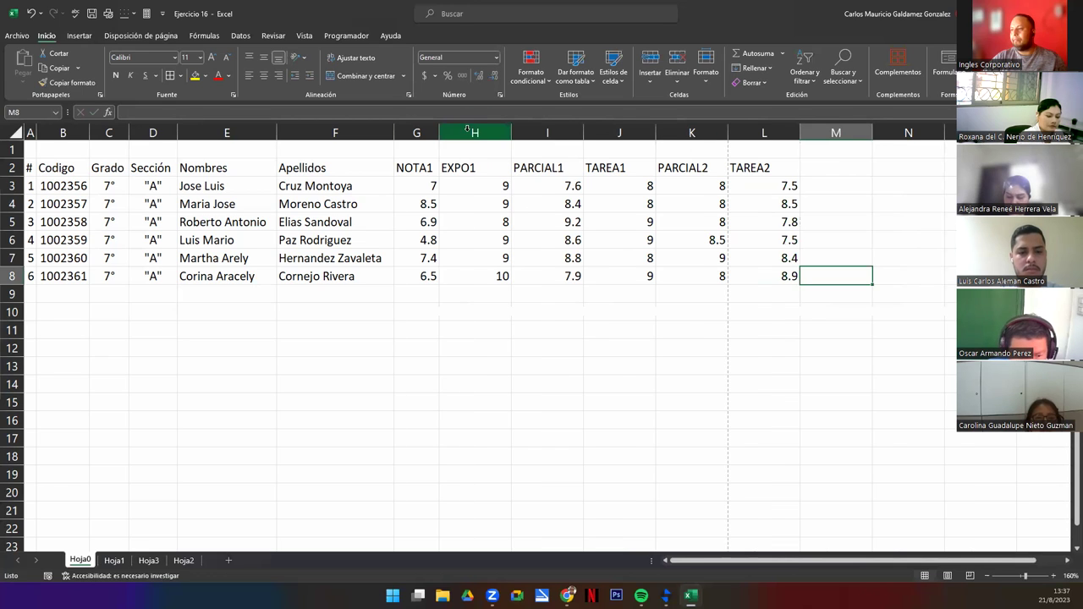
double_click(511, 133)
double_click(555, 133)
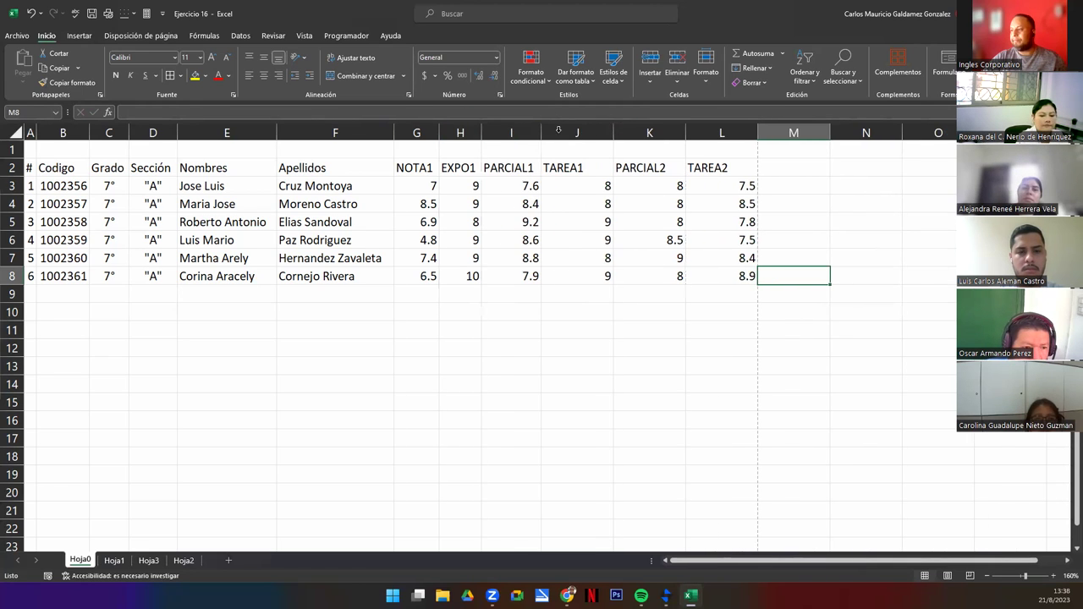
double_click(613, 133)
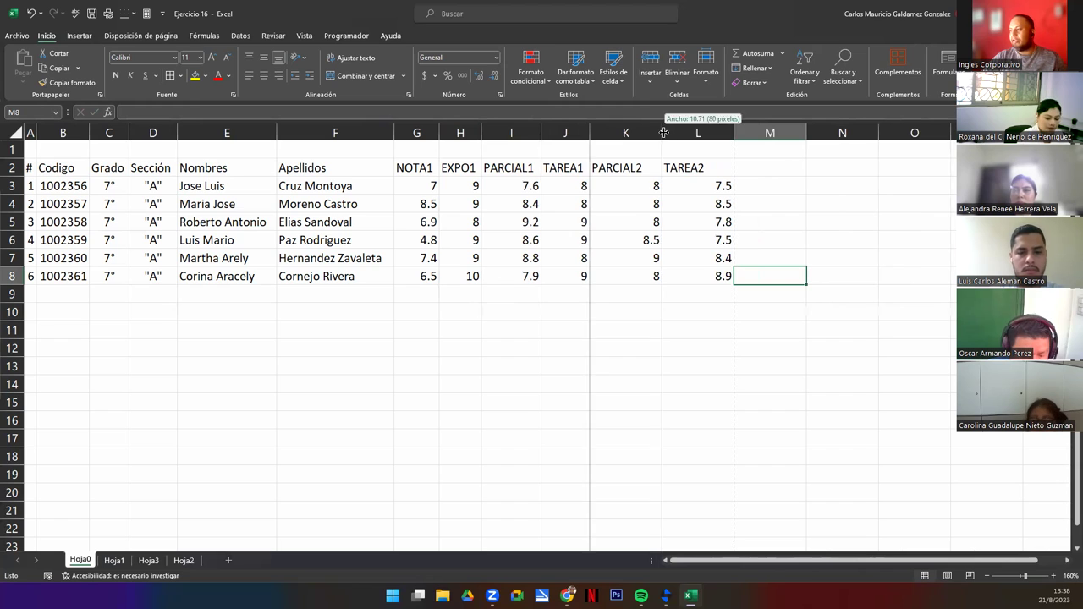
double_click(662, 132)
double_click(723, 133)
Step: Add the header 'NOTA FINAL' in M2 and widen column M slightly
click(722, 164)
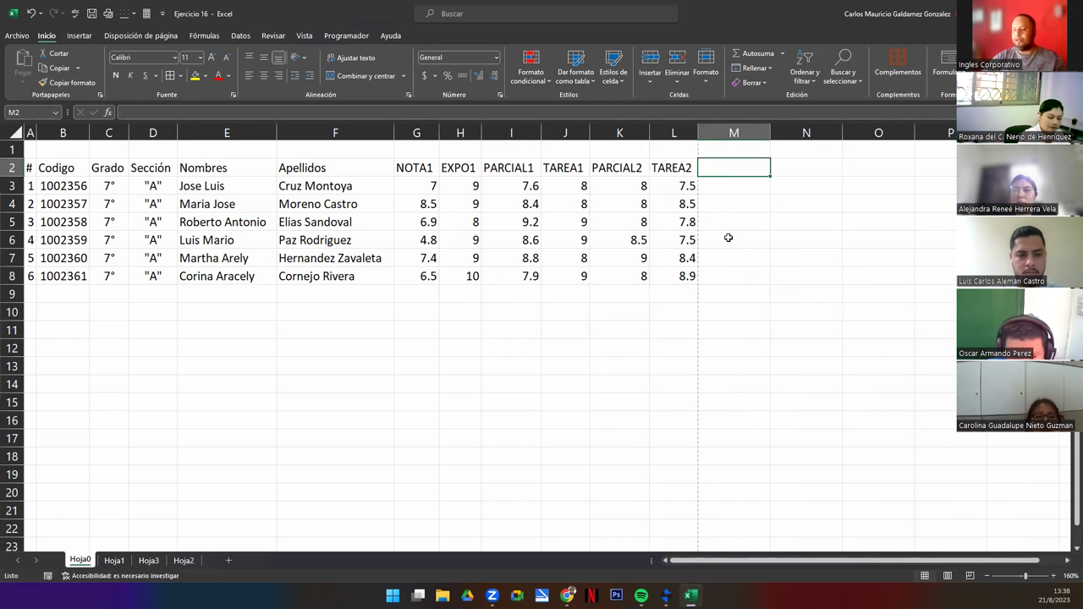
text(NOTA FINAl)
key(Return)
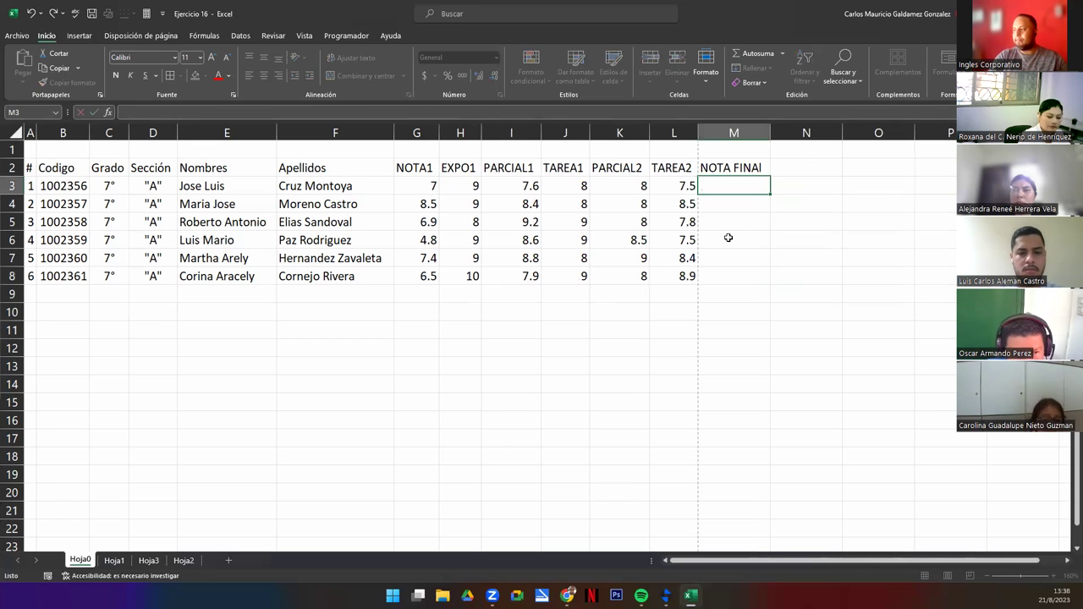
key(Up)
key(F2)
key(BackSpace)
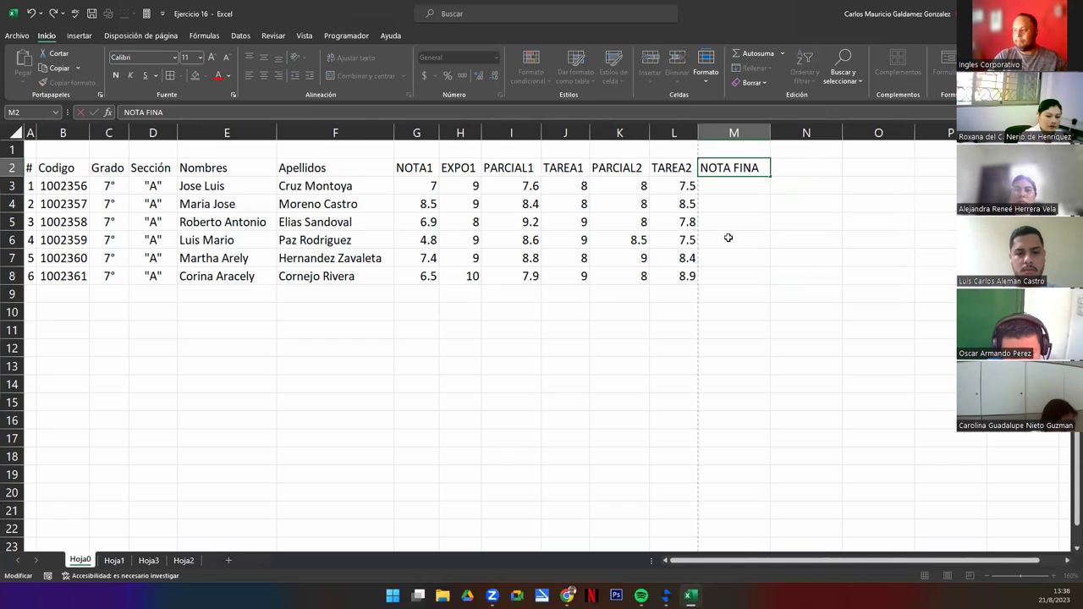
text(L)
key(Return)
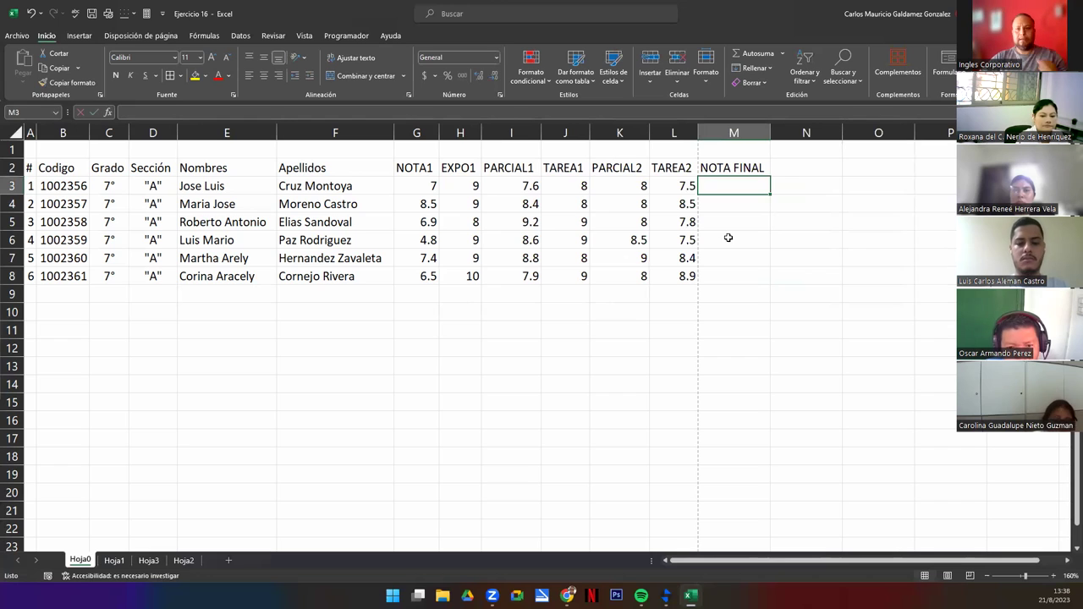
drag(768, 130, 769, 131)
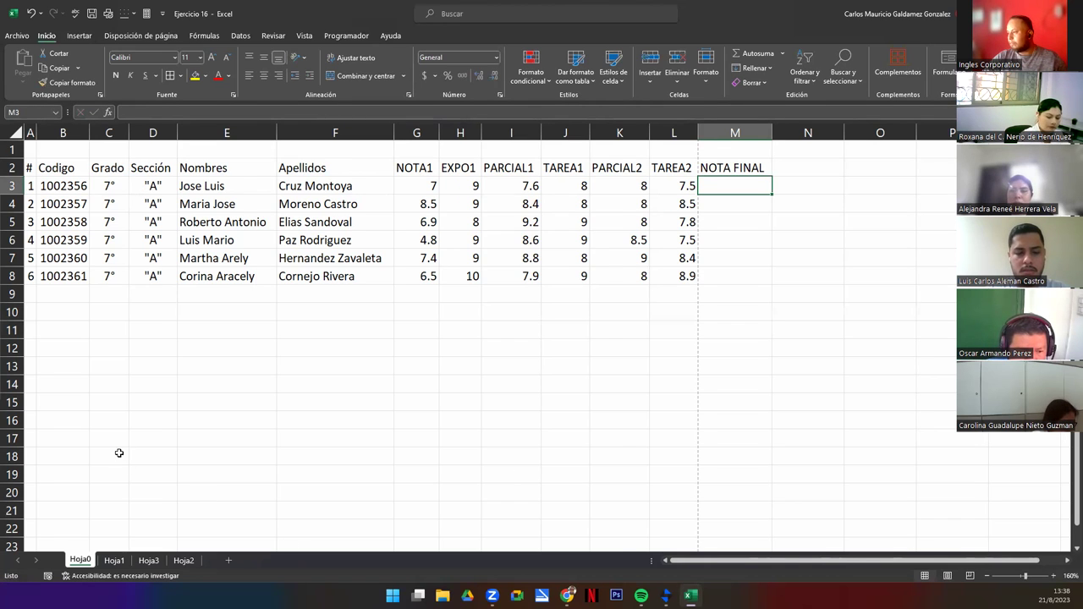
Step: Narrow column M and make the NOTA FINAL header wrap, centred horizontally
ctrl+scroll(119, 454, down, 1)
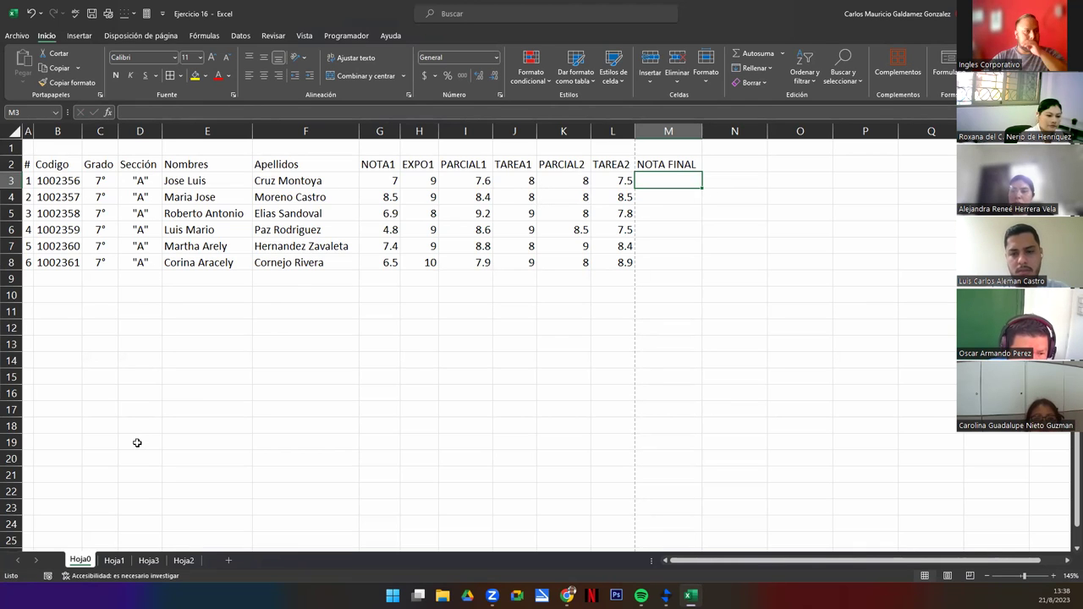
key(alt+Tab)
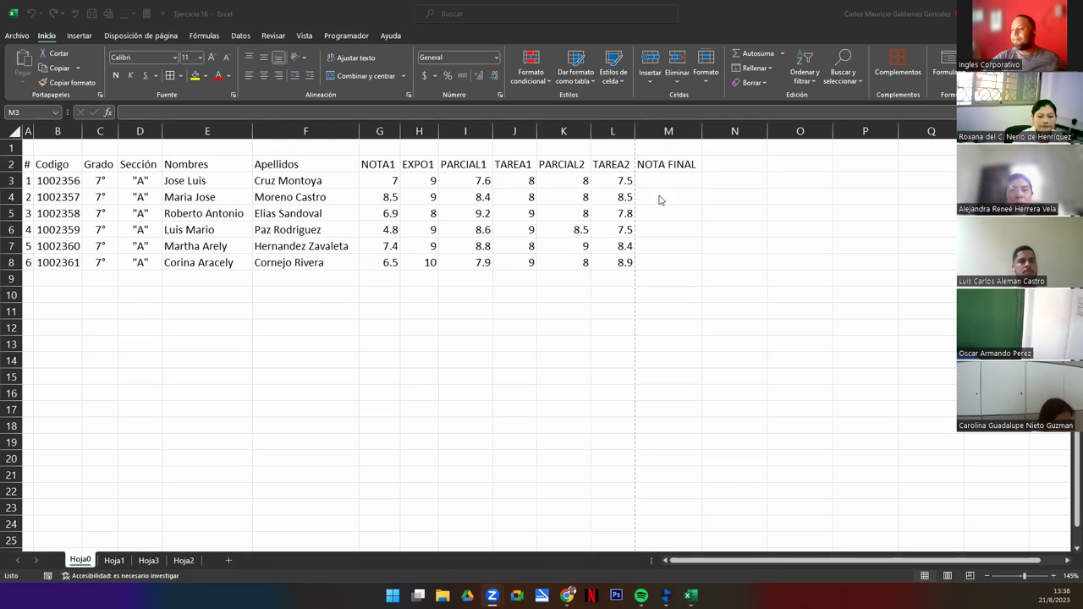
click(702, 131)
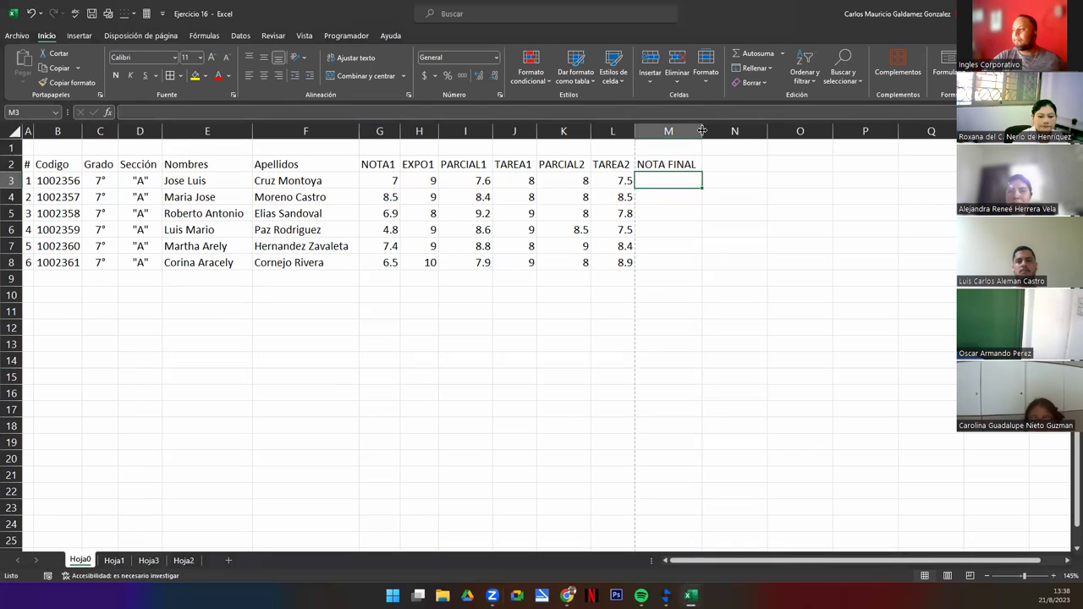
drag(701, 131, 692, 131)
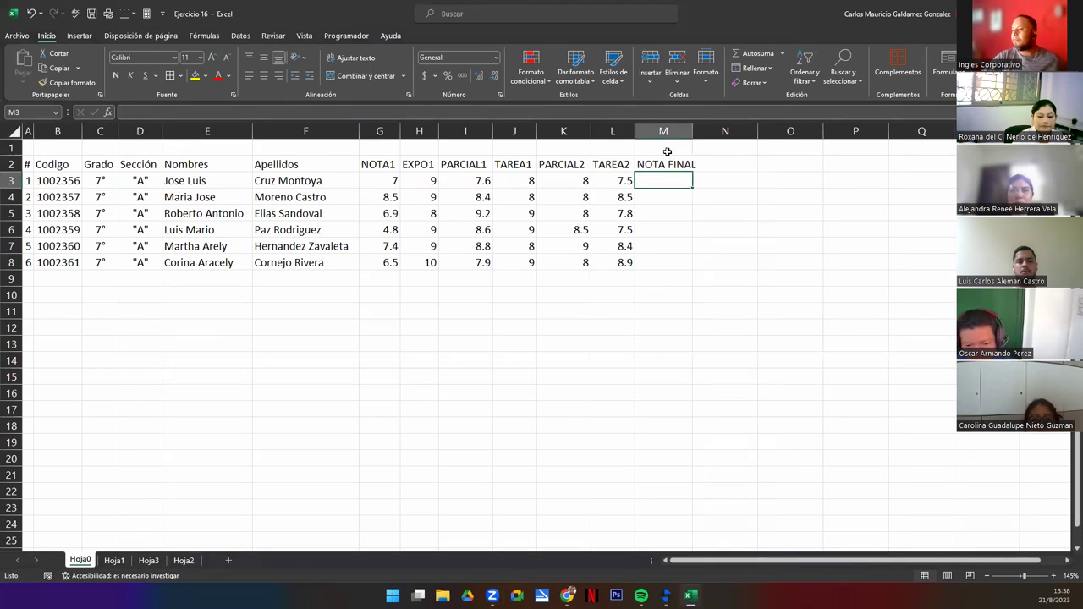
key(Up)
click(342, 61)
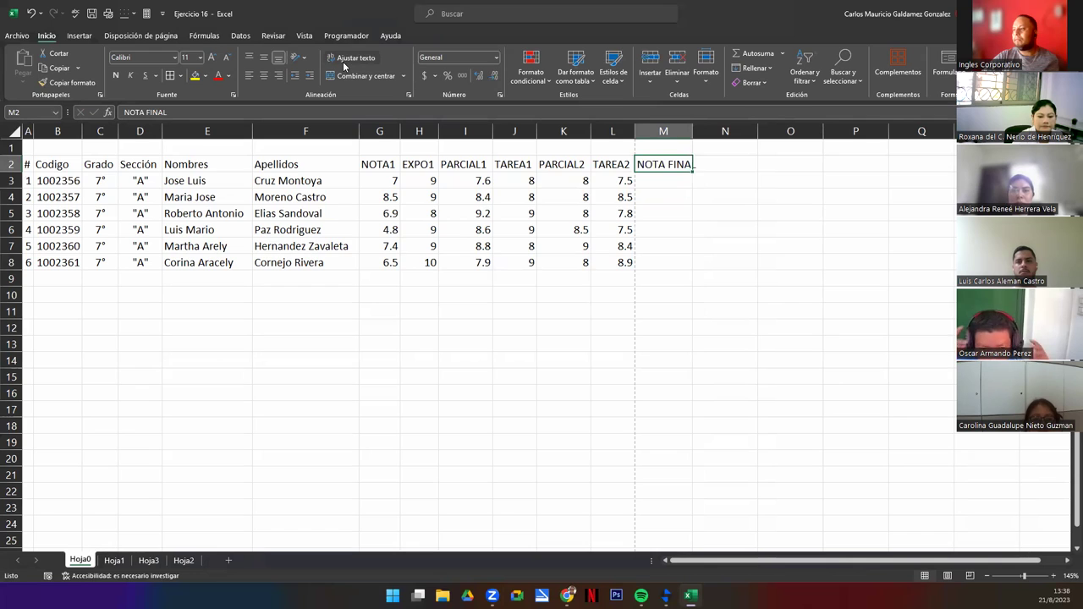
click(264, 75)
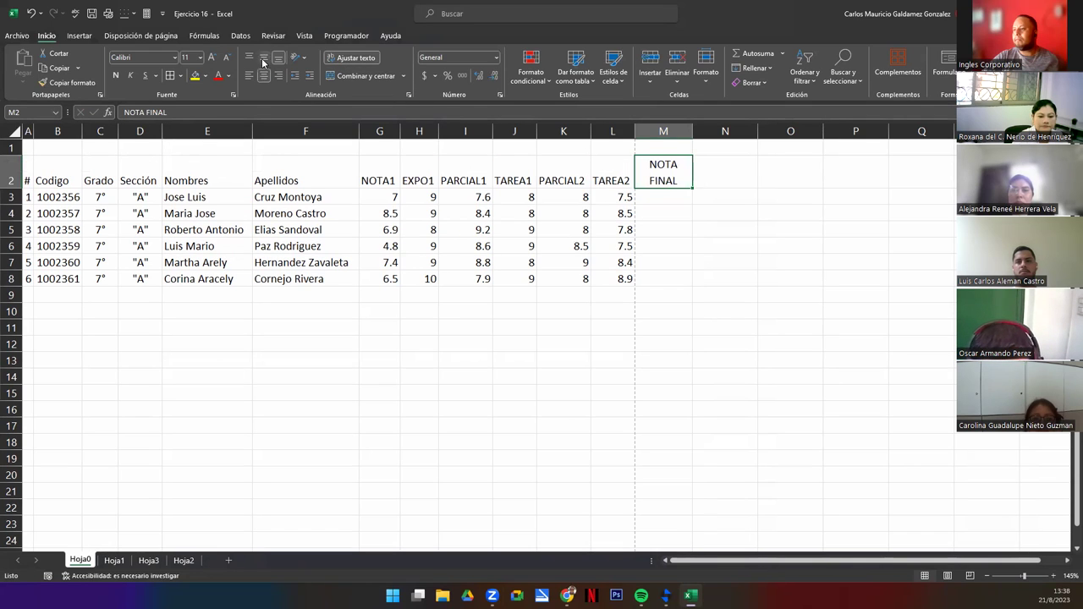
Step: Centre the NOTA1–TAREA2 headers in G2:L2 vertically and horizontally
drag(372, 182, 605, 181)
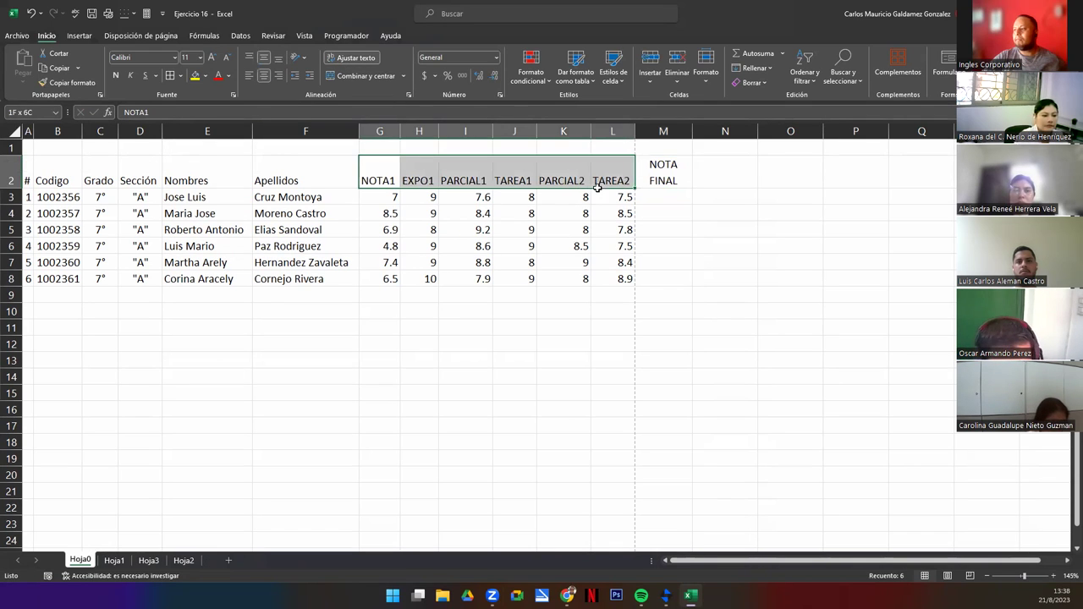
click(263, 57)
click(263, 75)
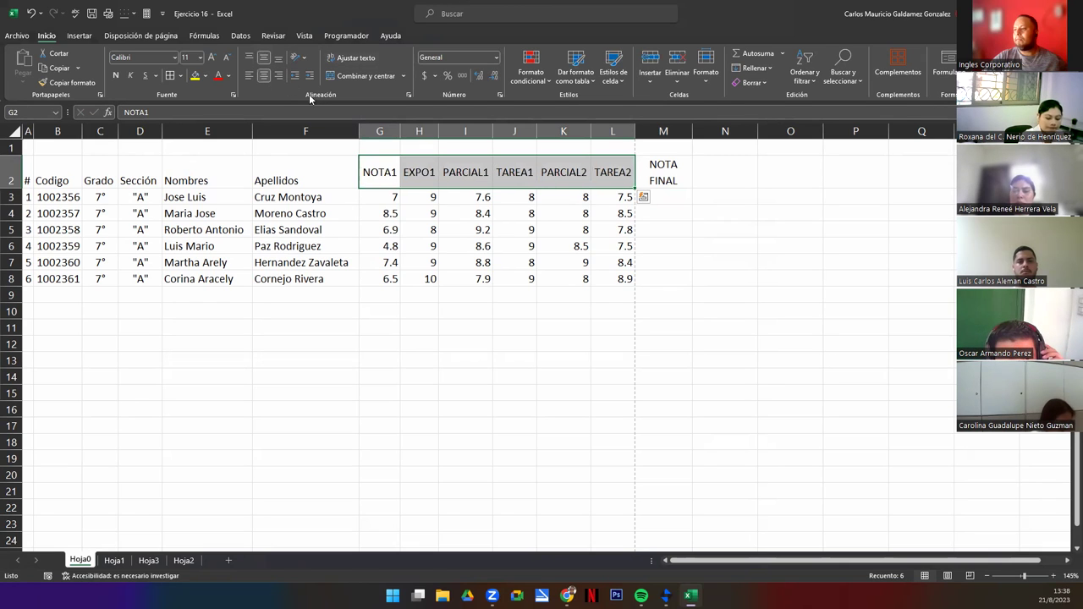
click(656, 164)
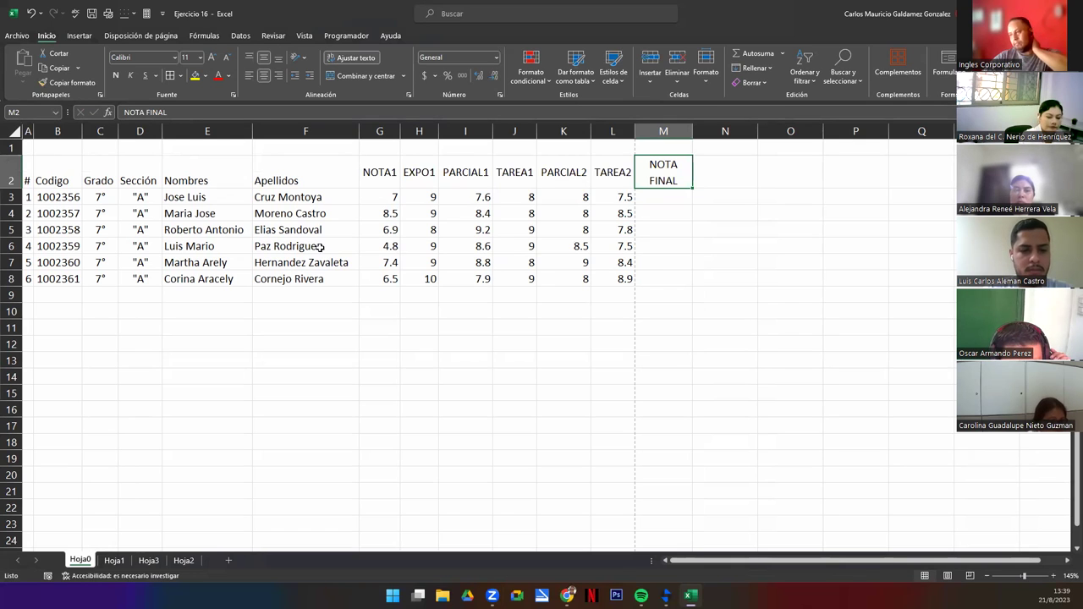
click(275, 261)
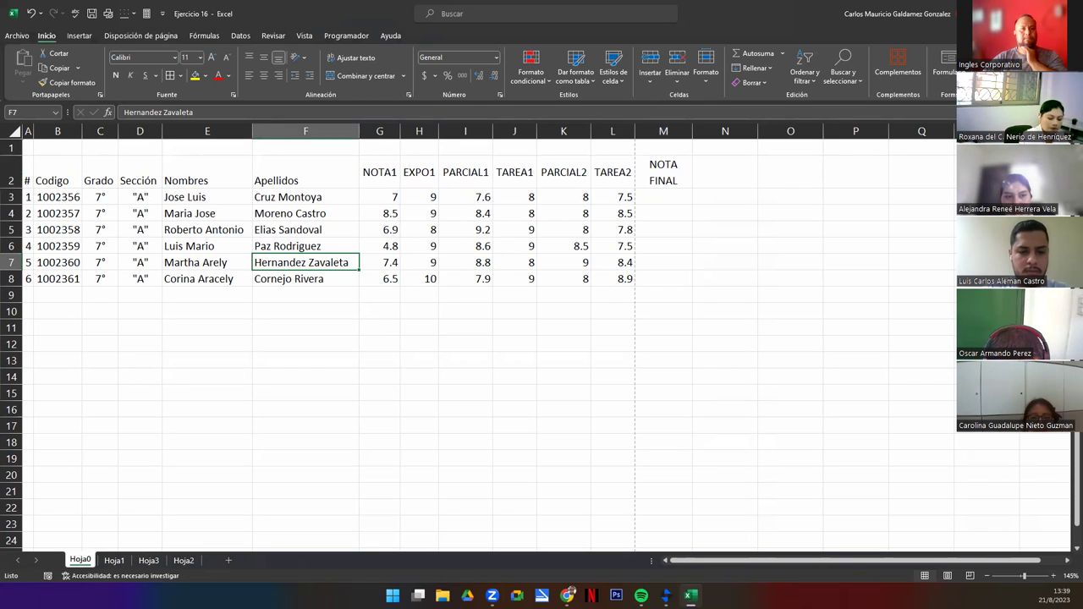
Step: Correct the surname in F7 to 'Hernández Zavaleta' by adding the á
click(183, 343)
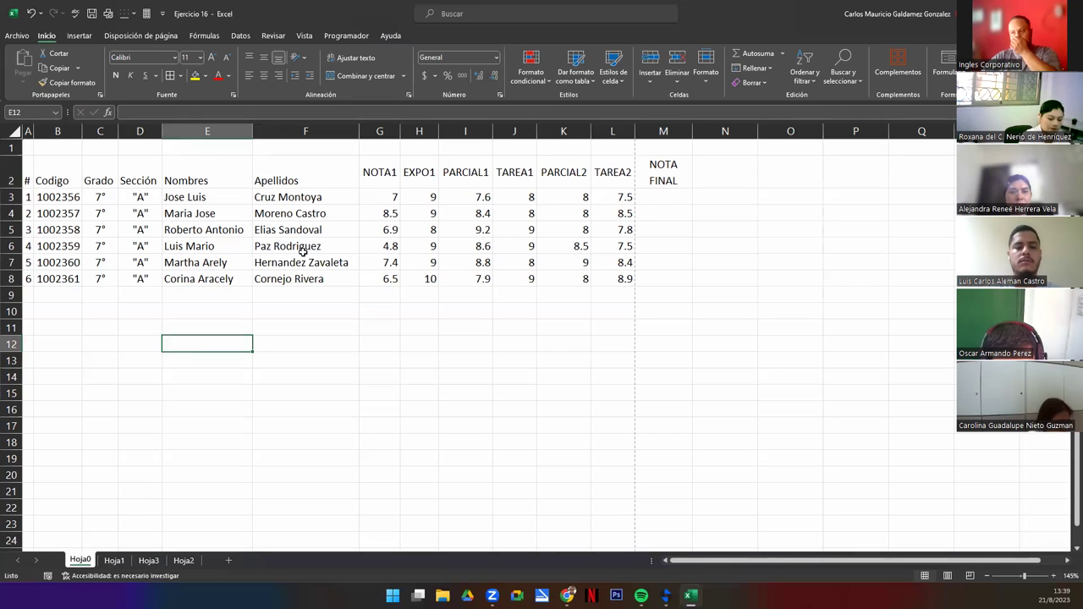
double_click(279, 265)
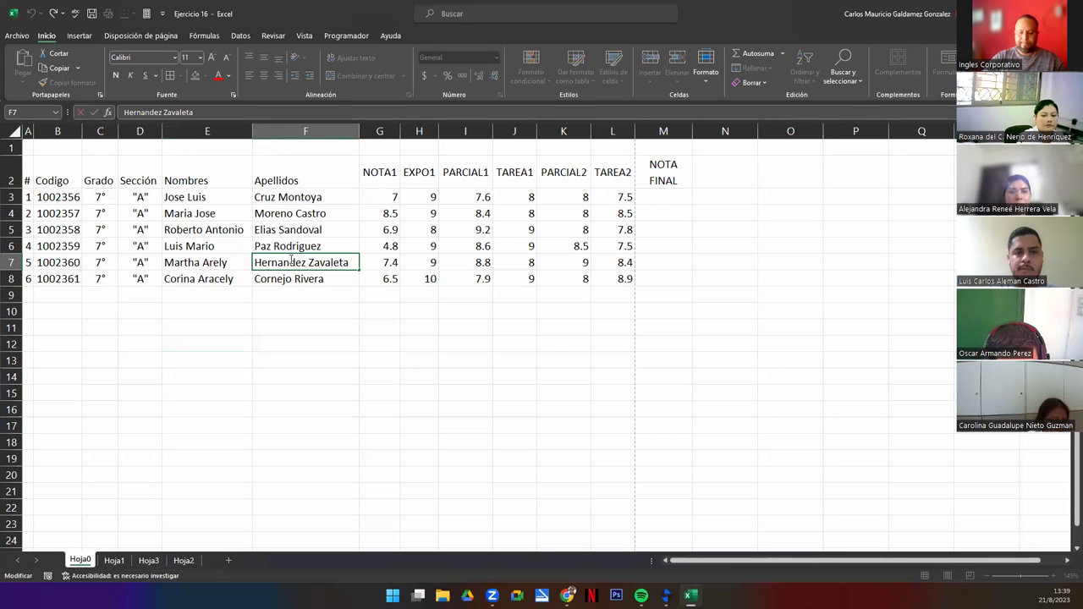
key(Delete)
text(á)
key(Return)
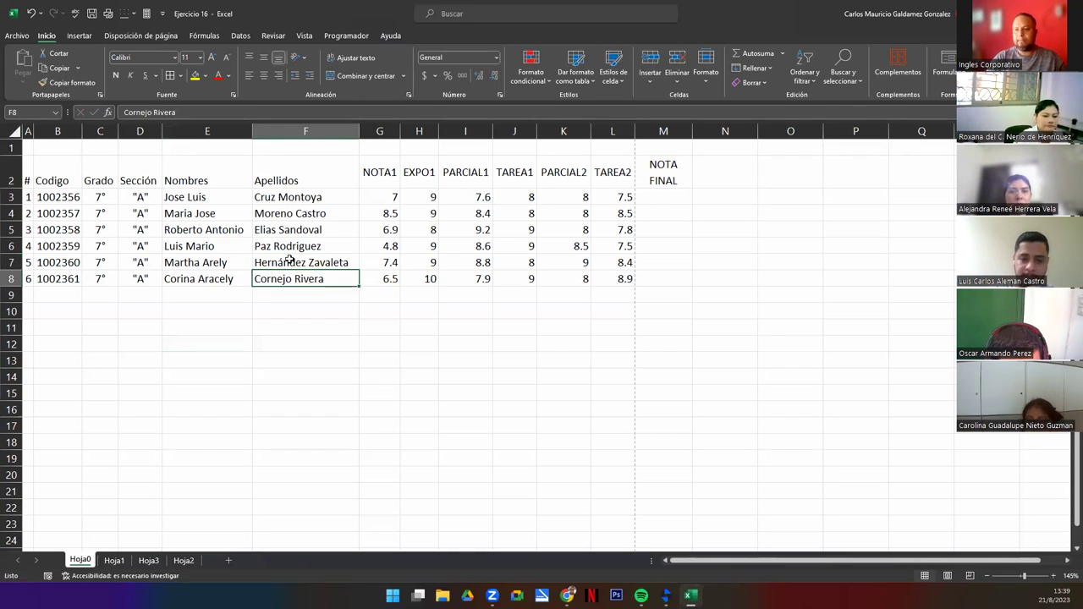
Step: Add the accented é to the first name in E3
key(Up)
key(Up)
key(Up)
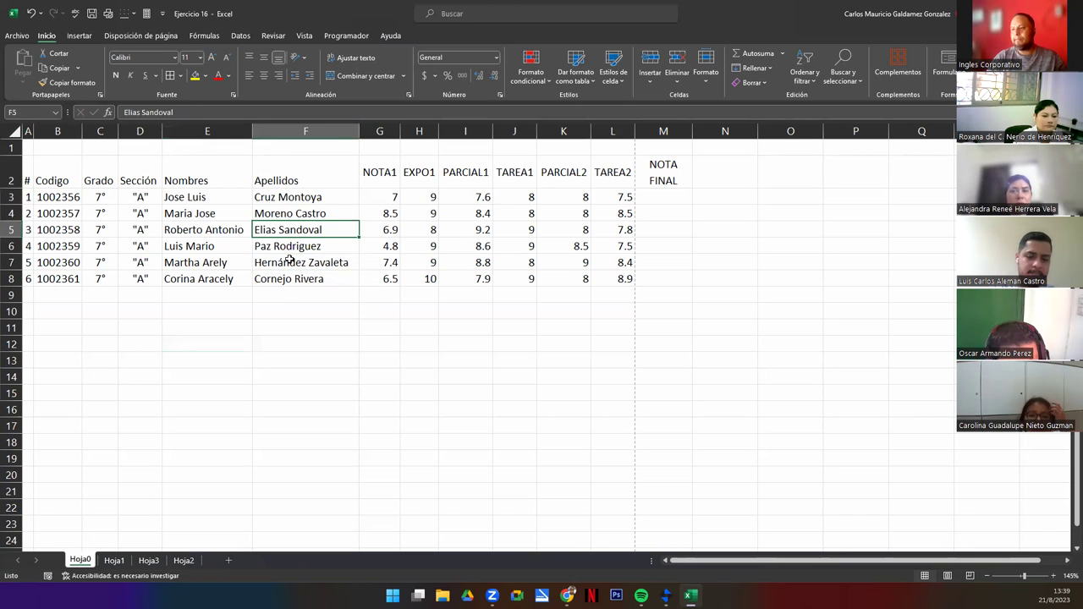
key(Up)
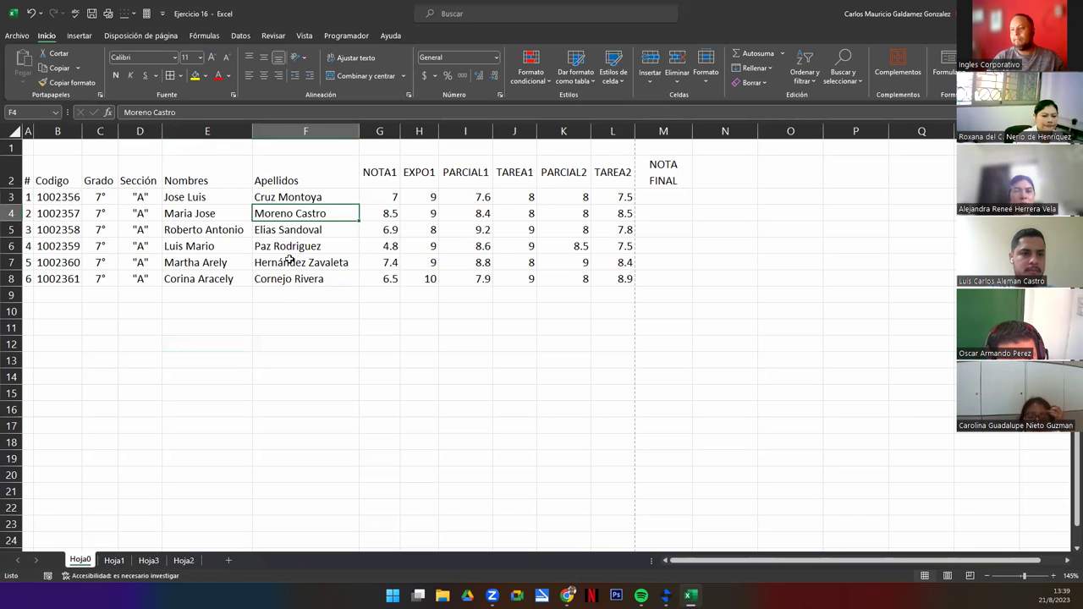
key(Left)
key(Up)
key(F2)
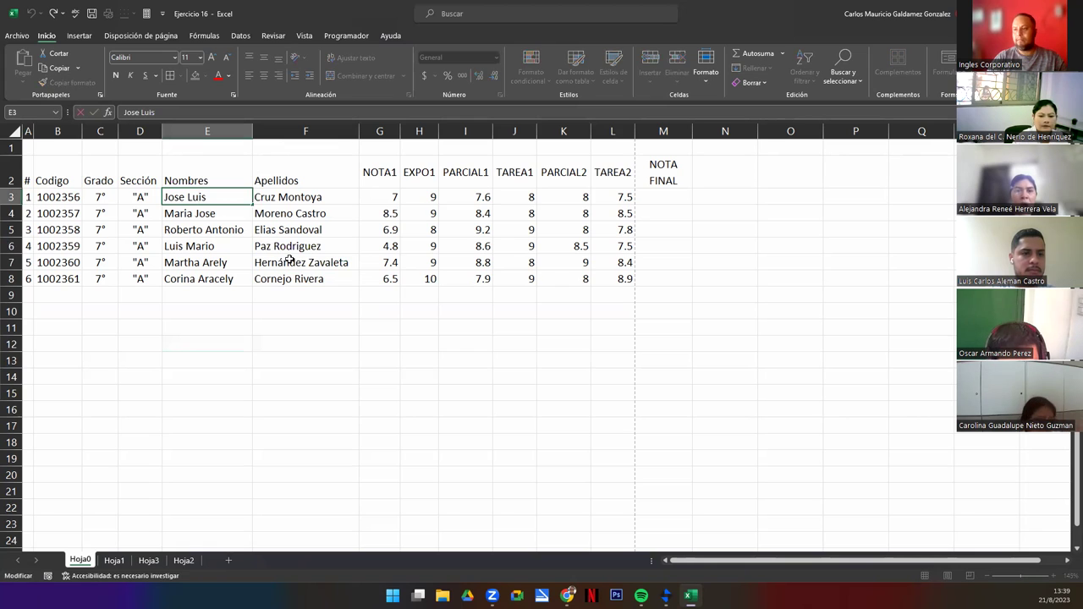
key(BackSpace)
text(é)
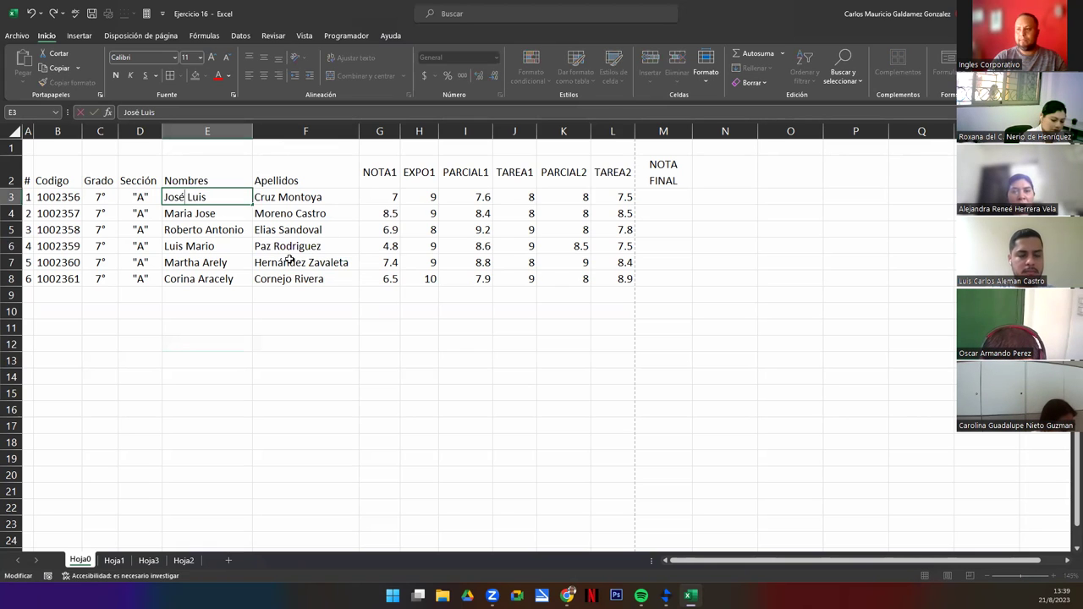
key(Return)
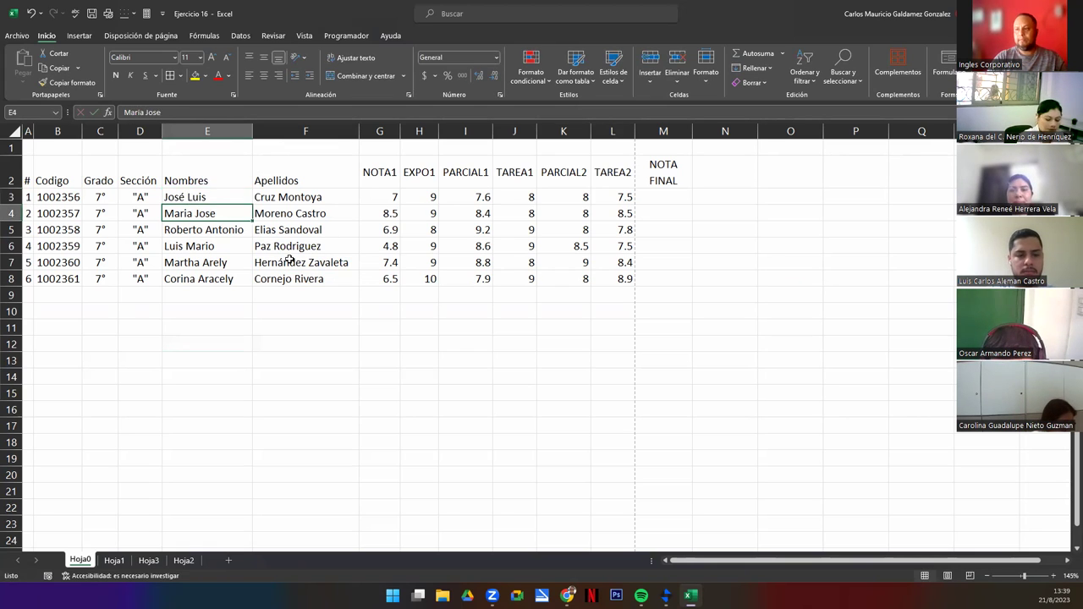
Step: Add the accented í to the first name in E4
key(F2)
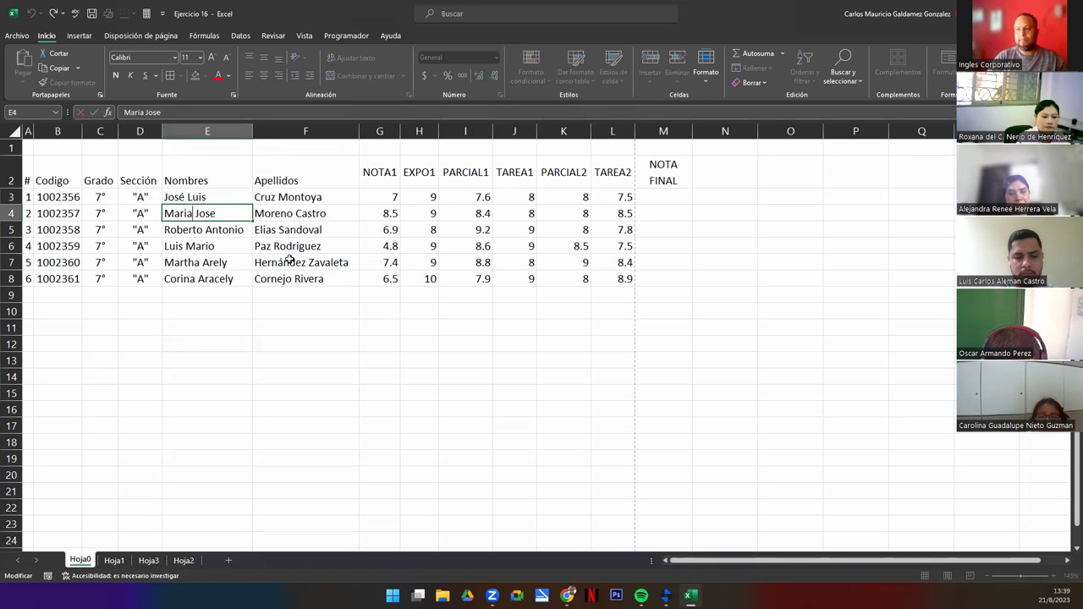
key(Left)
key(Left)
key(Left)
key(BackSpace)
text(í)
key(BackSpace)
text(í)
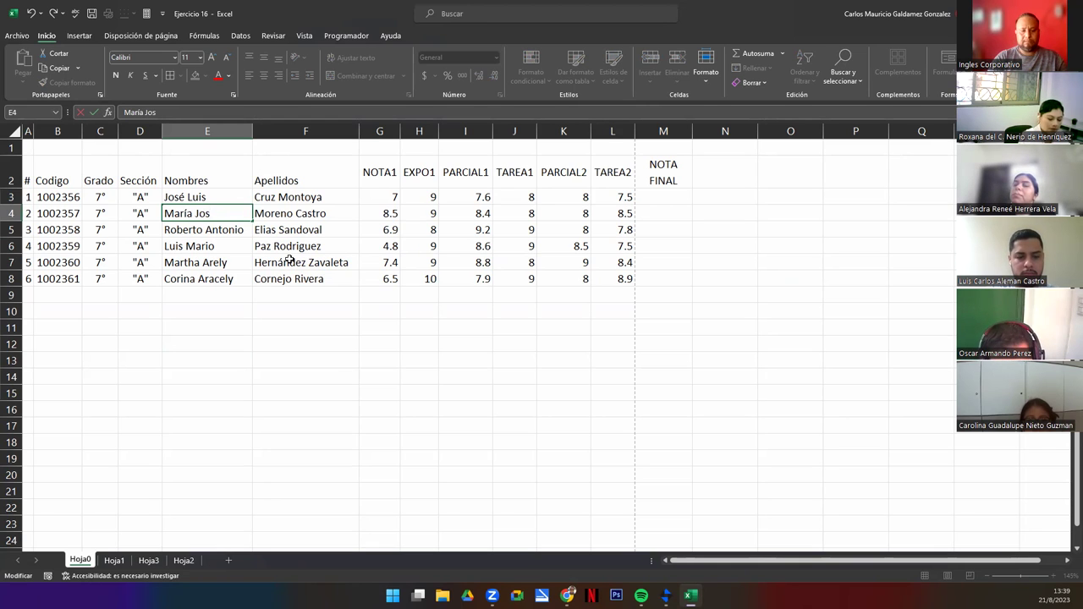
key(Return)
key(Return)
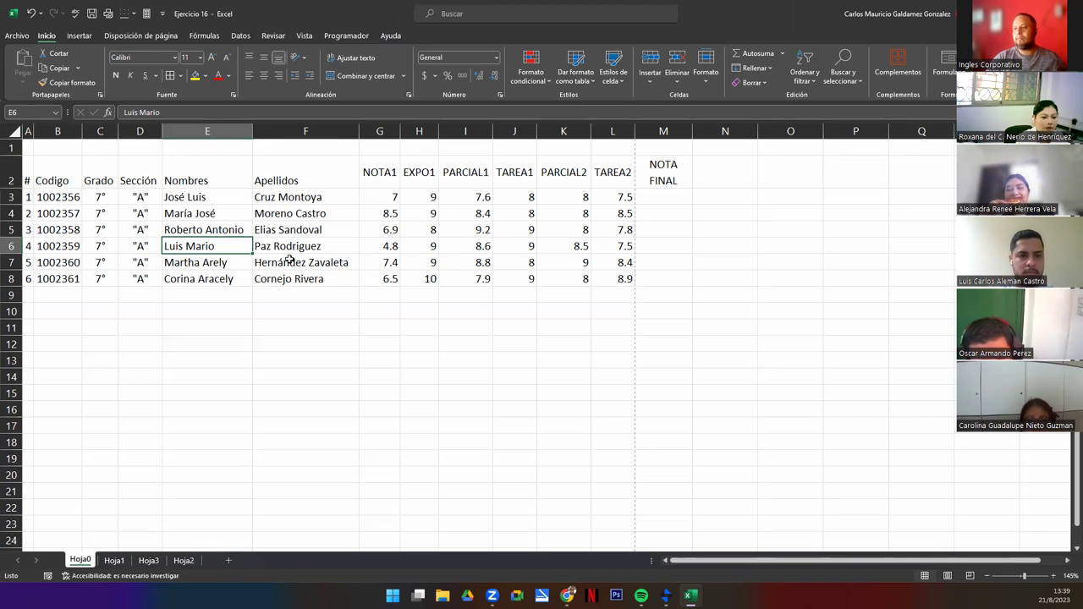
click(328, 280)
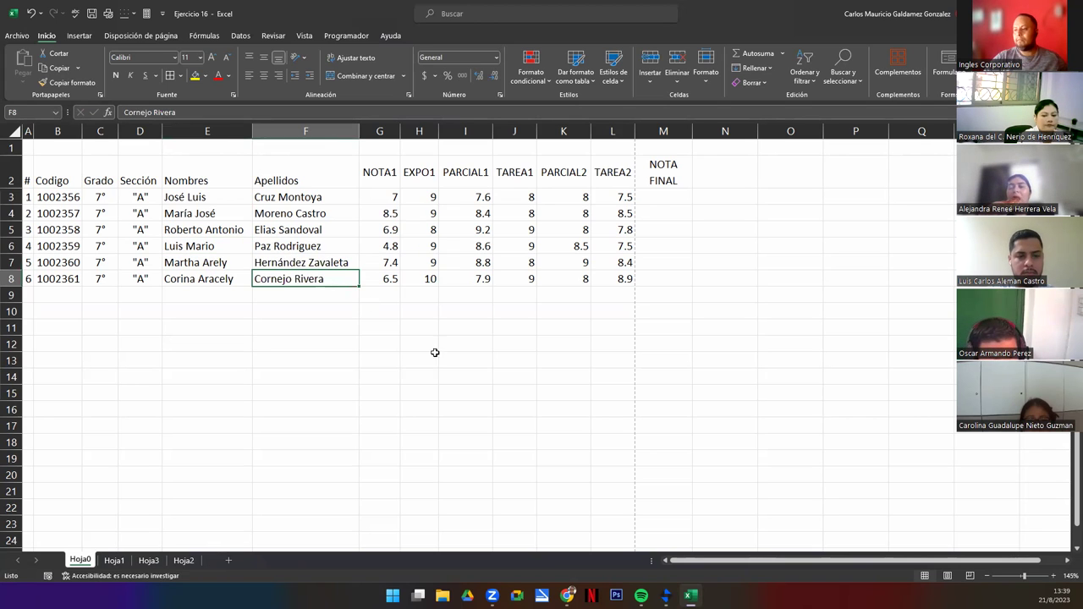
key(alt+Tab)
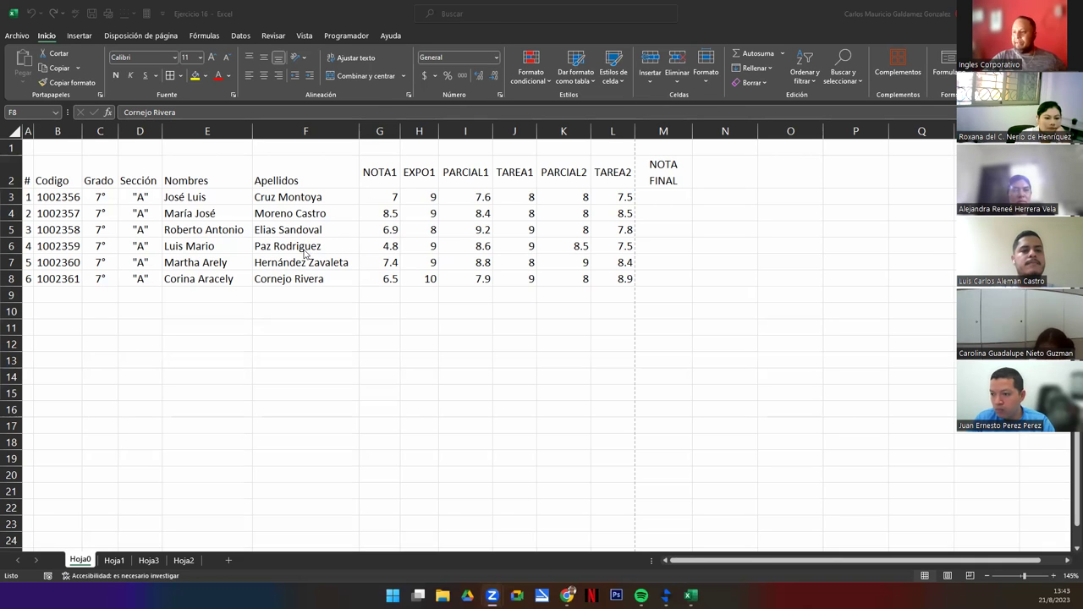
Step: Open Crear tabla with Ctrl+T for range $A$2:$M$8 with headers checked
click(242, 210)
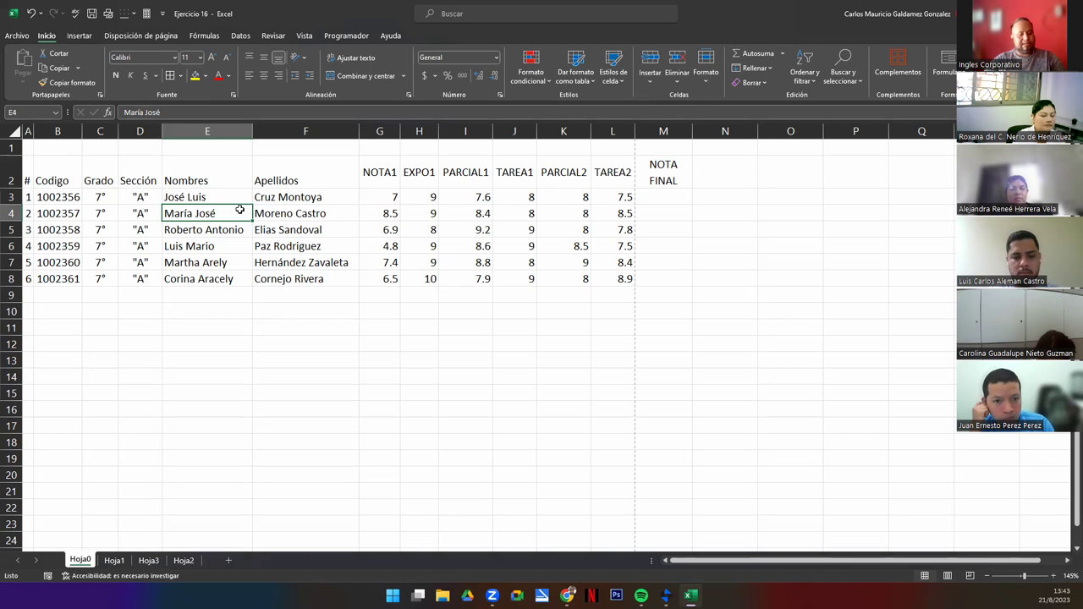
key(ctrl+t)
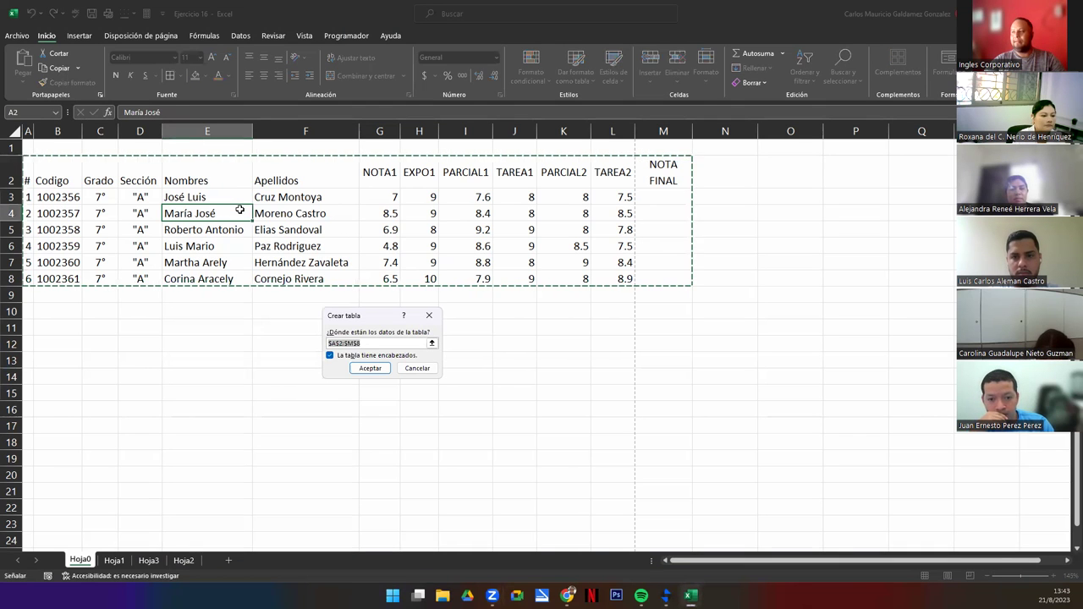
key(Escape)
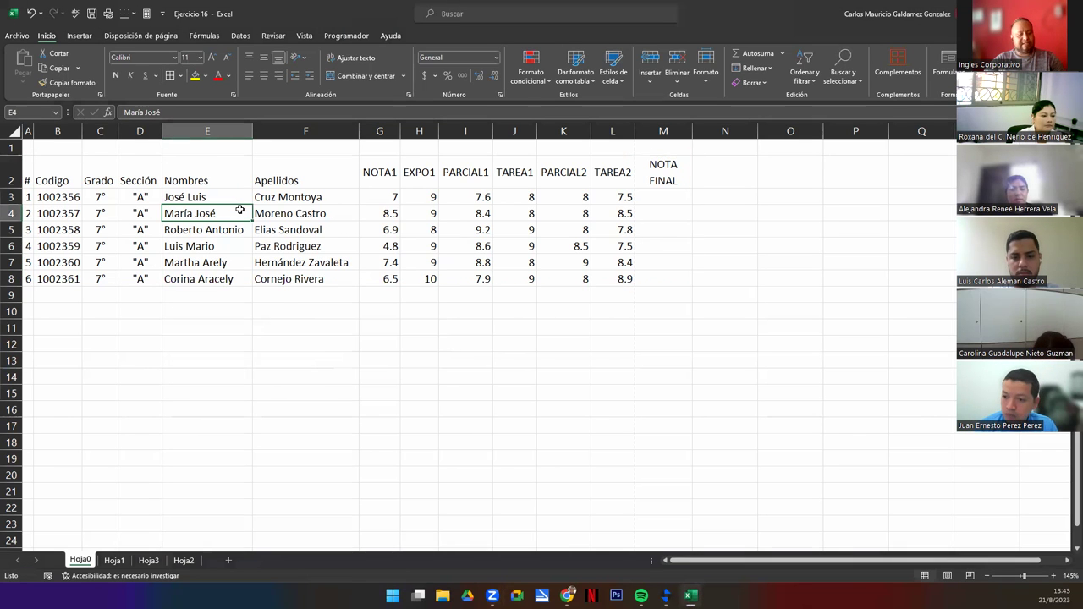
key(ctrl+t)
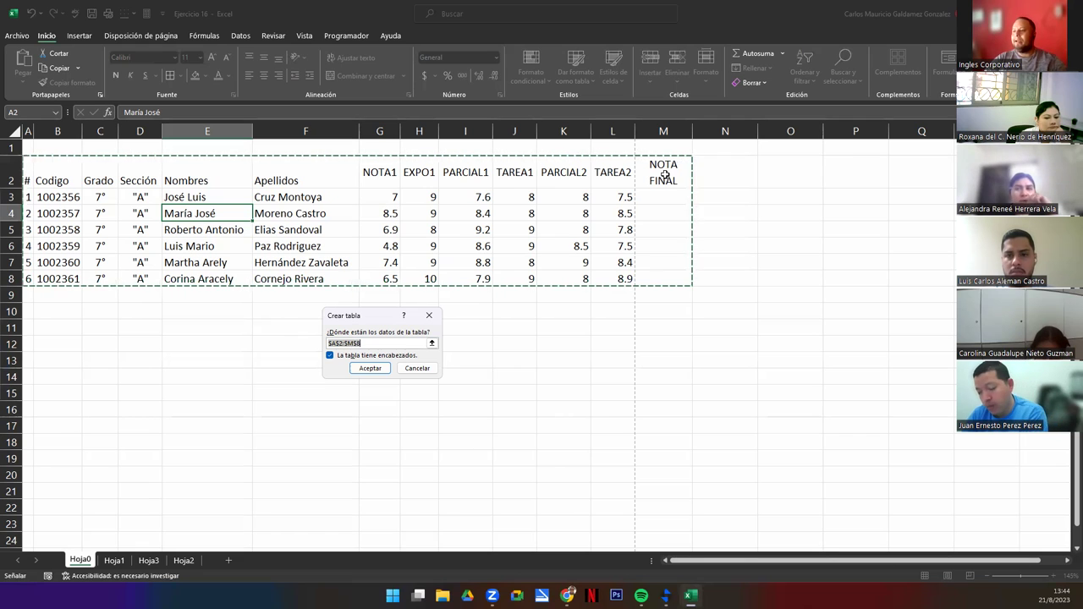
Step: Create the table from A2:M8 and apply the orange banded table style
click(370, 369)
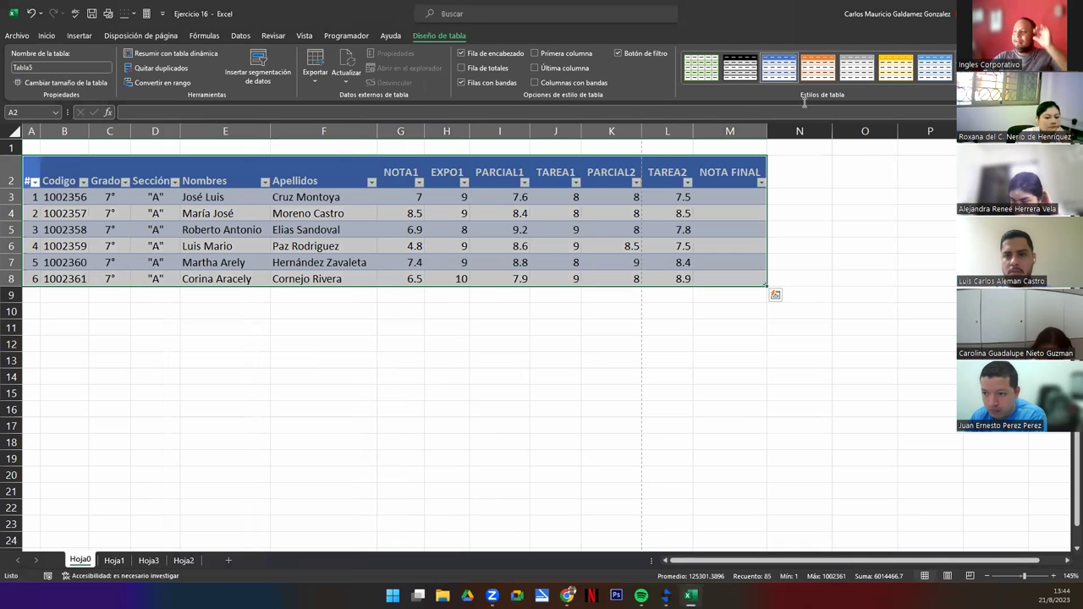
click(740, 68)
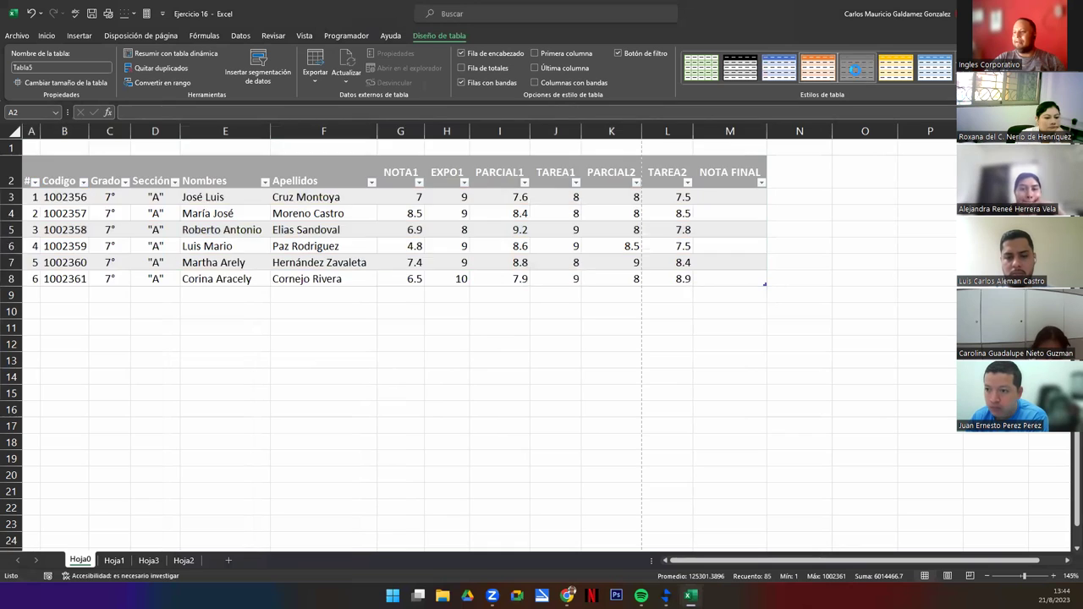
click(821, 71)
click(342, 246)
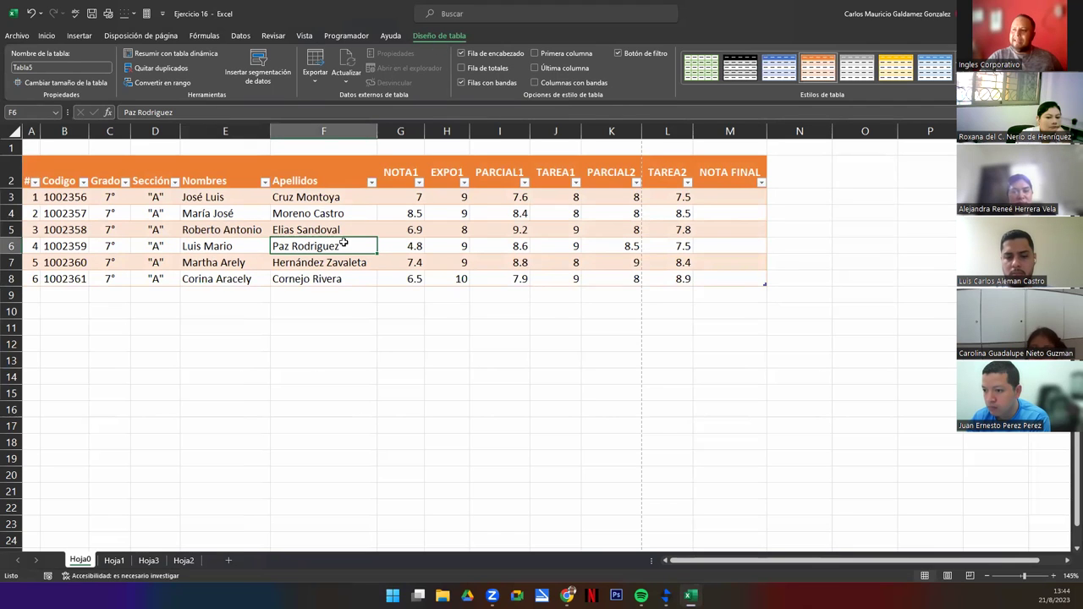
click(330, 181)
Step: Autofit columns A (#), C (Grado) and D (Sección) to fit their contents
mouse_move(297, 189)
mouse_down()
mouse_move(217, 174)
mouse_move(72, 174)
mouse_move(40, 132)
mouse_up()
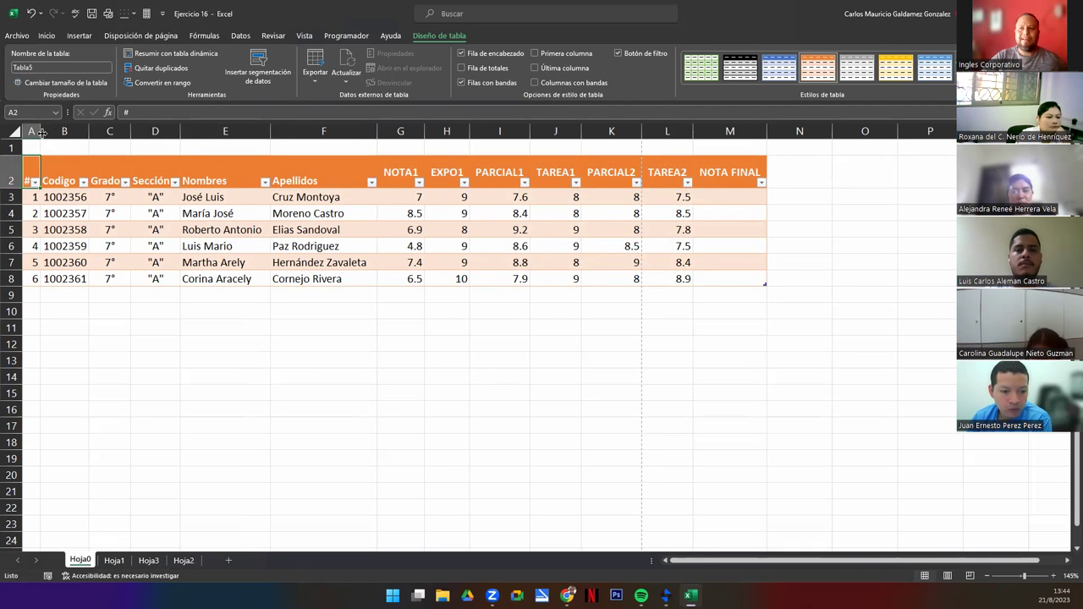
double_click(40, 132)
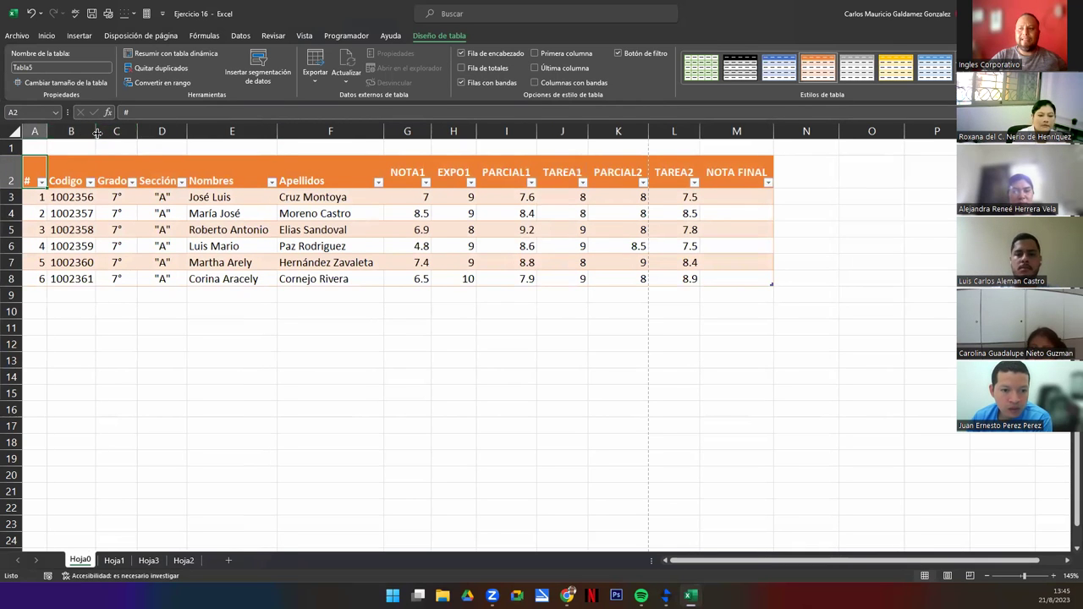
double_click(143, 131)
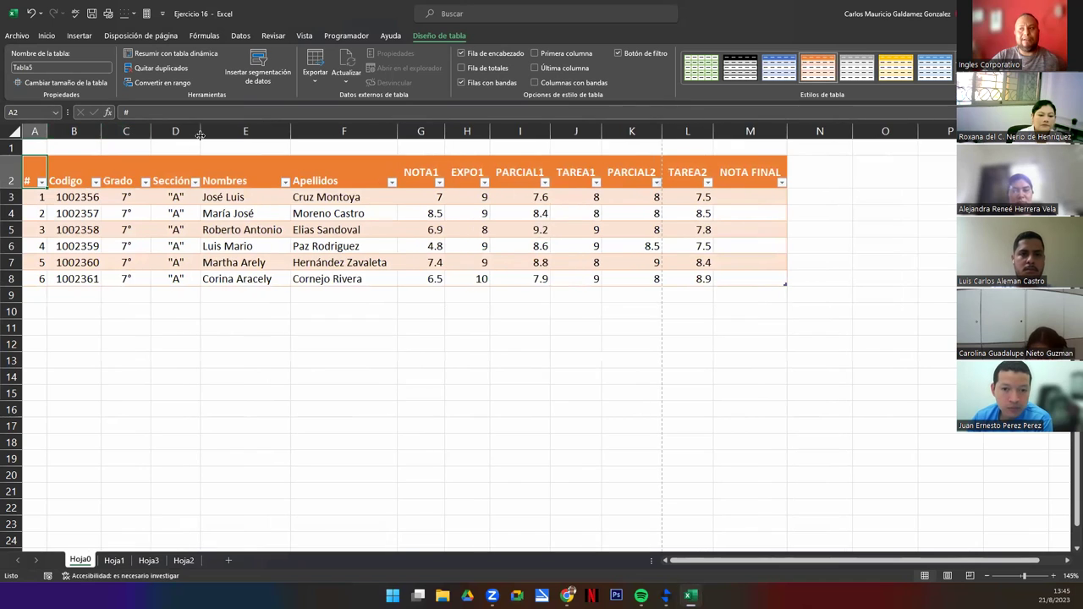
double_click(201, 131)
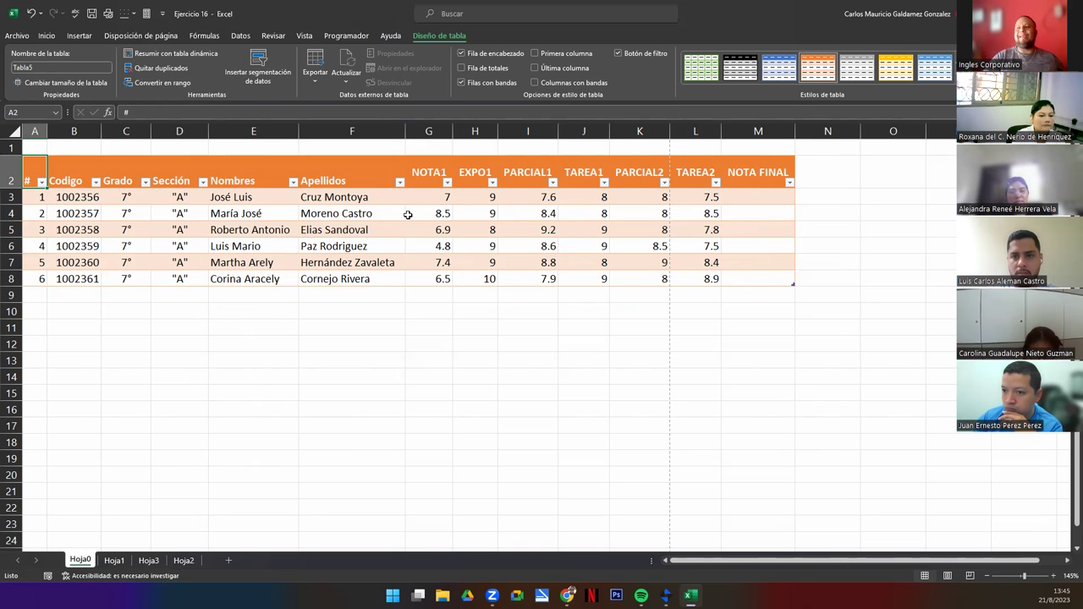
click(291, 185)
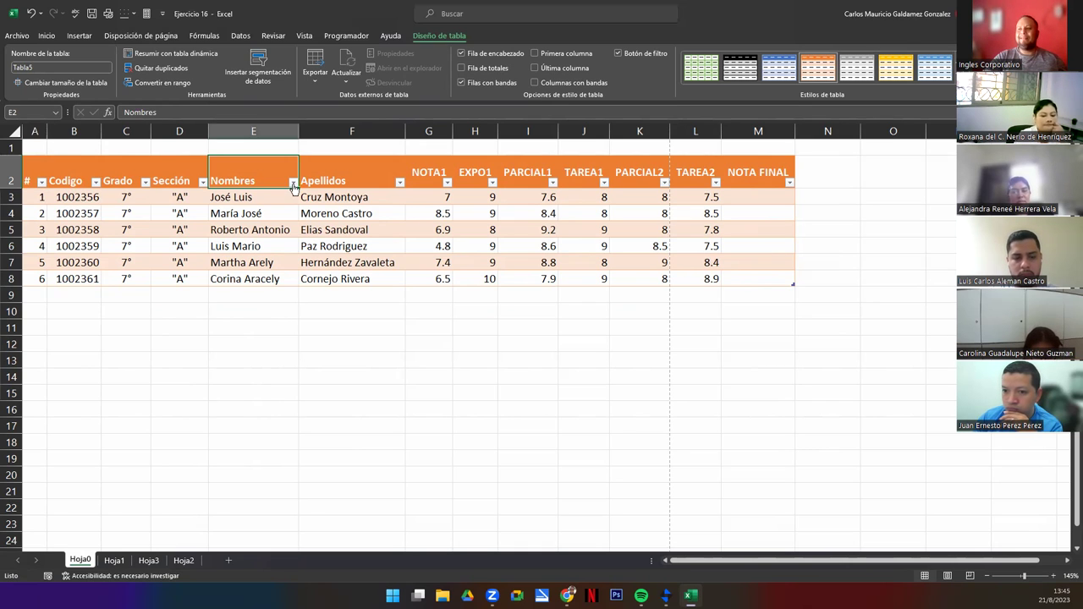
click(292, 183)
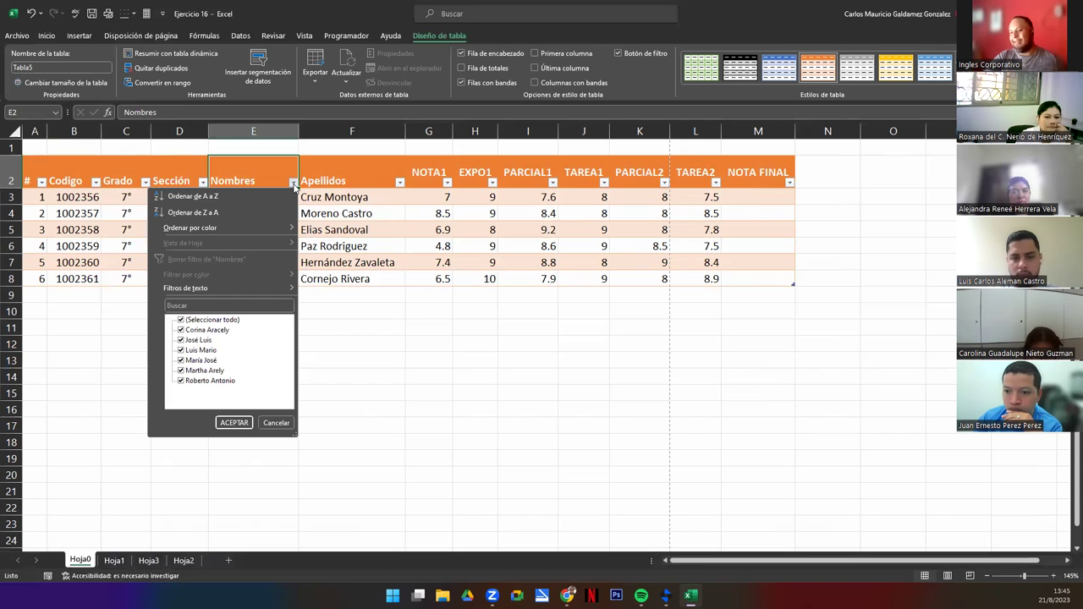
click(276, 422)
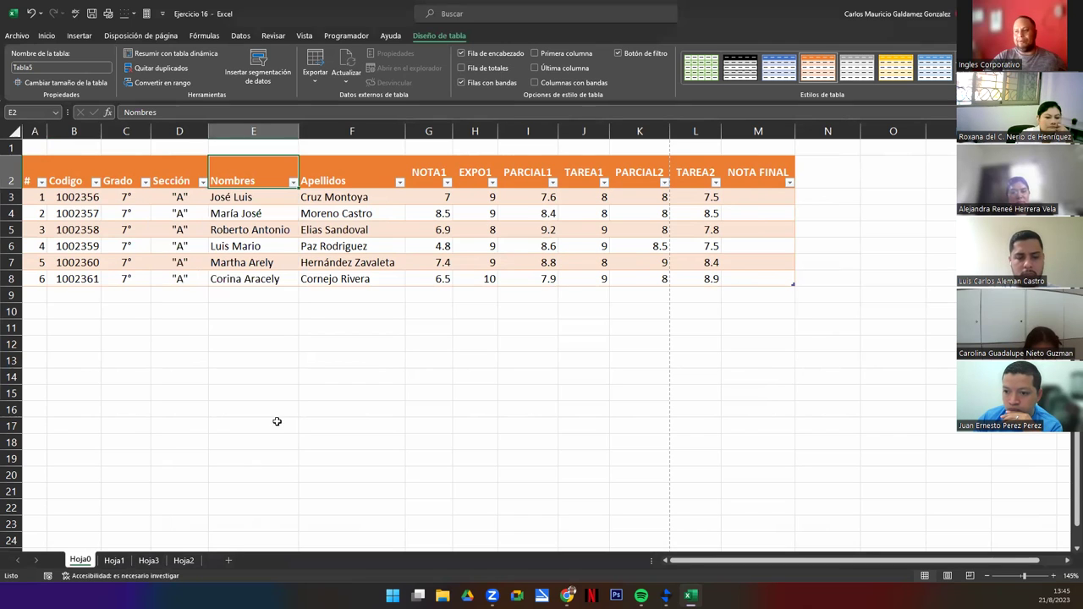
click(203, 182)
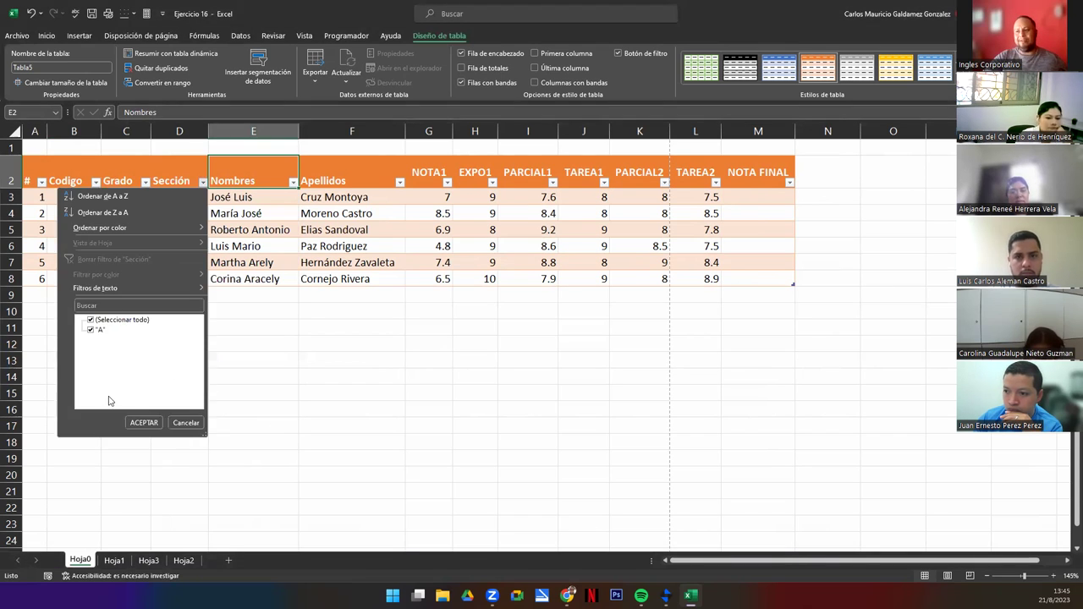
click(276, 223)
click(275, 219)
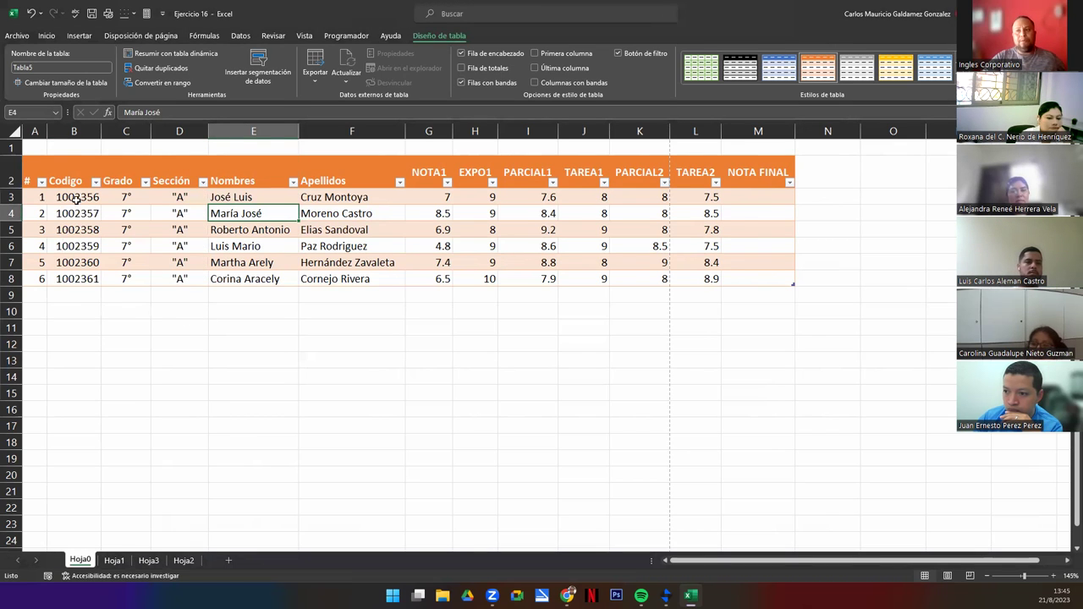
drag(76, 199, 760, 275)
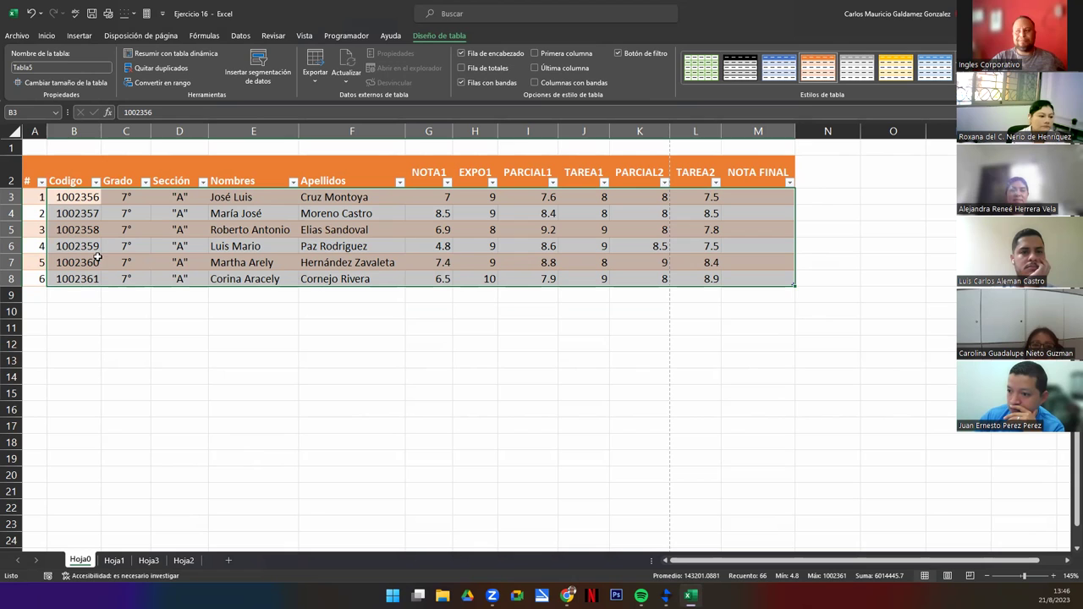
click(352, 245)
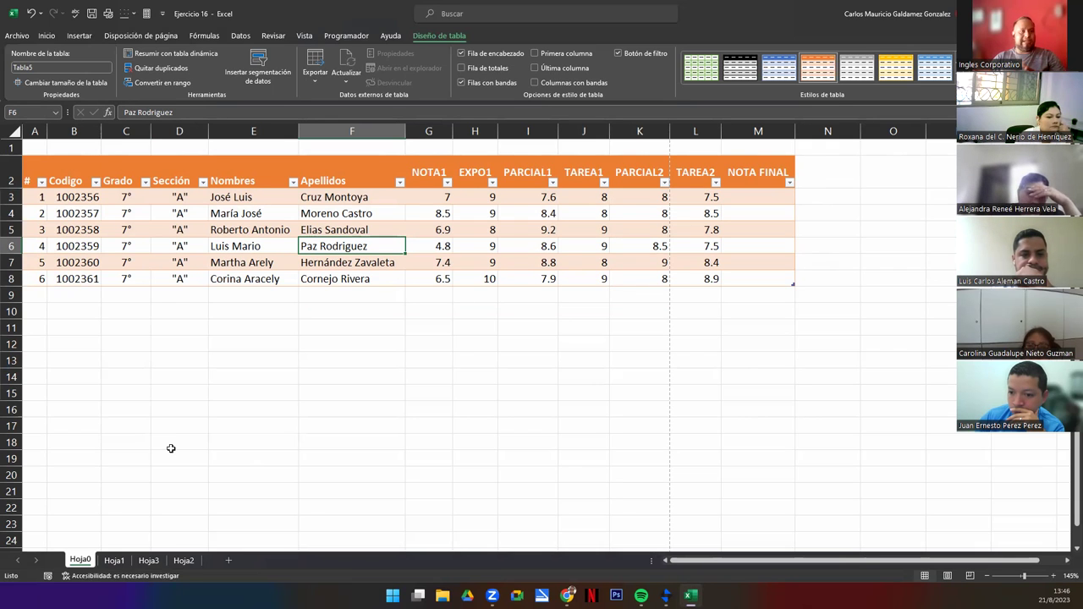
click(762, 199)
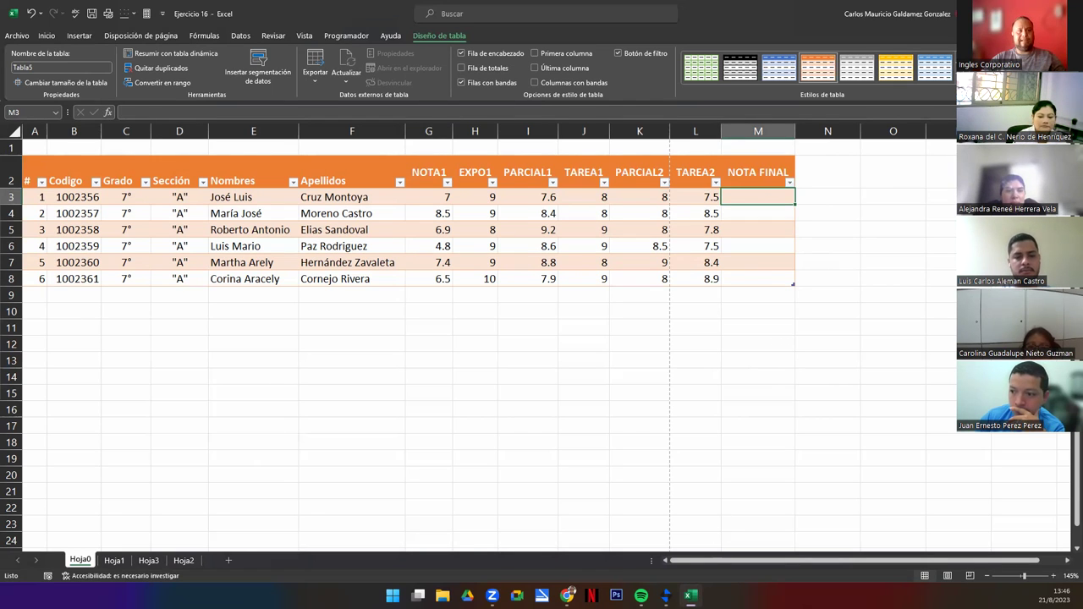
key(alt+Tab)
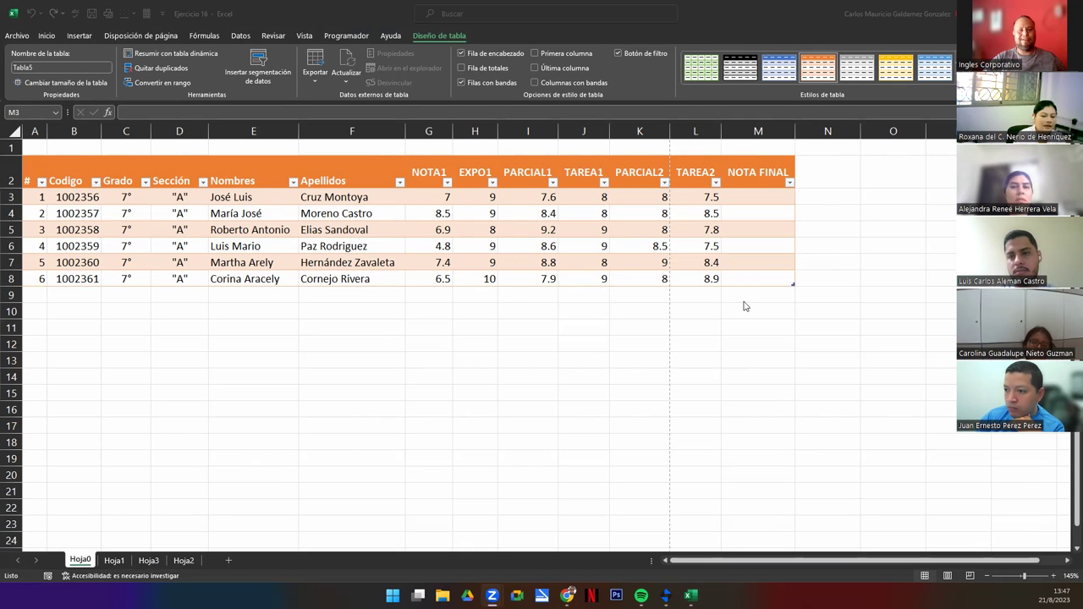
click(743, 195)
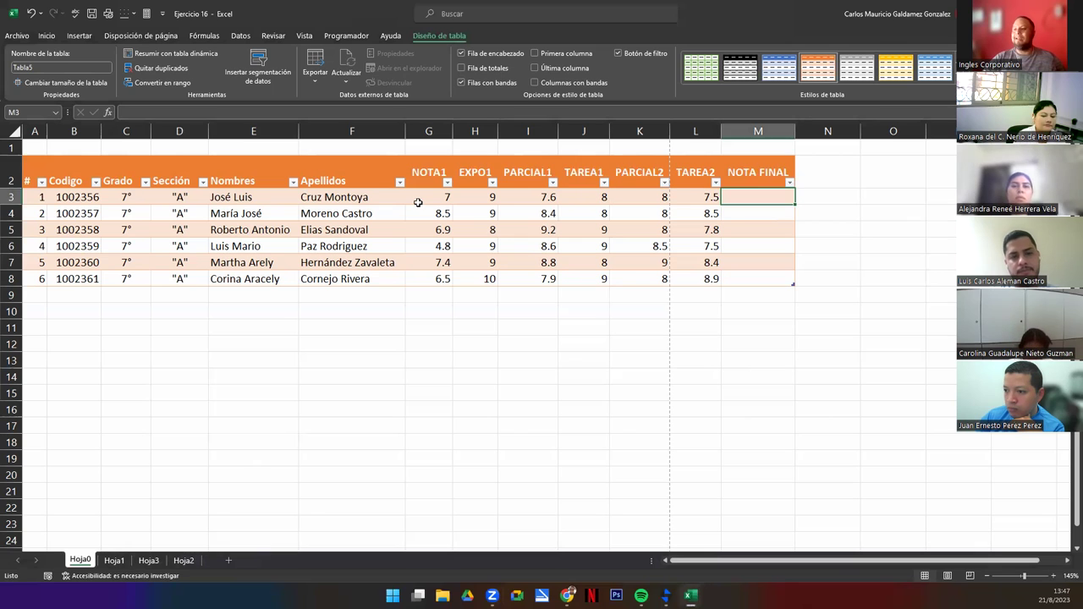
Step: Format the score cells G3:M8 as Número showing one decimal place
drag(428, 198, 744, 281)
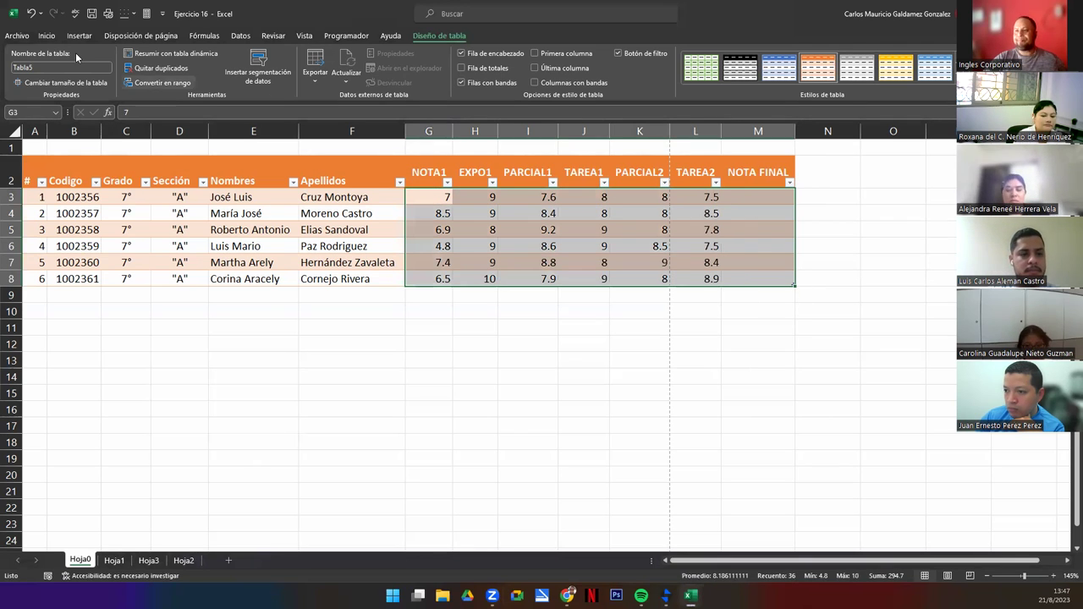
click(51, 36)
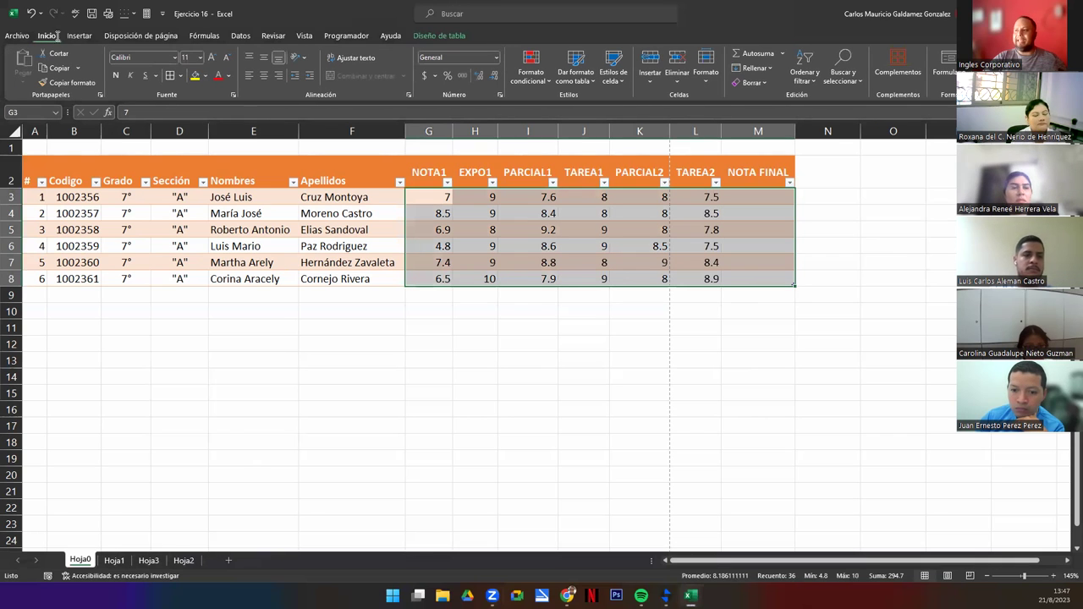
click(494, 57)
click(469, 98)
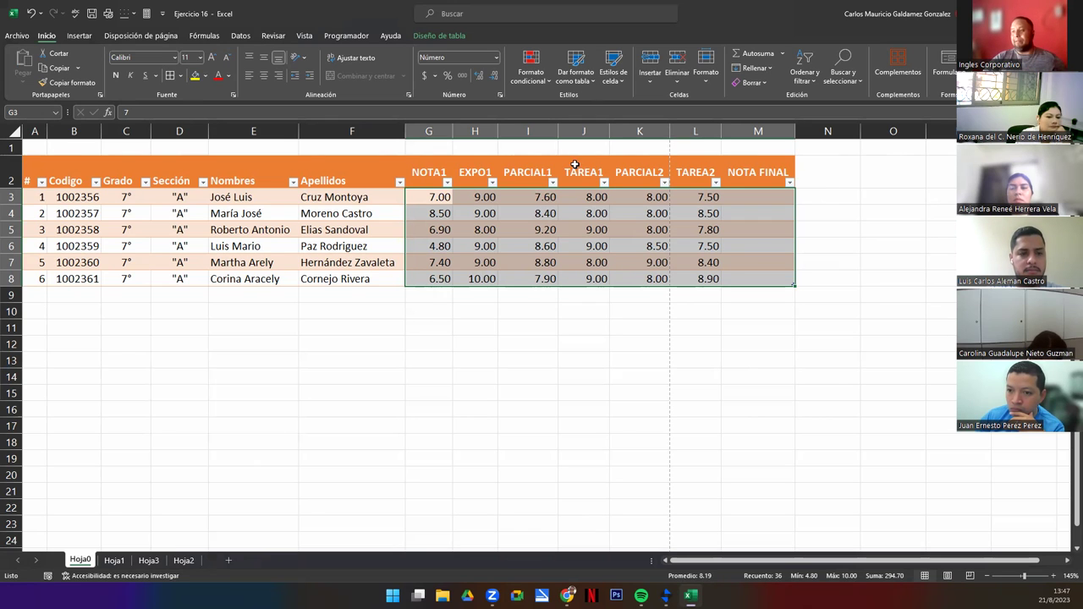
click(495, 76)
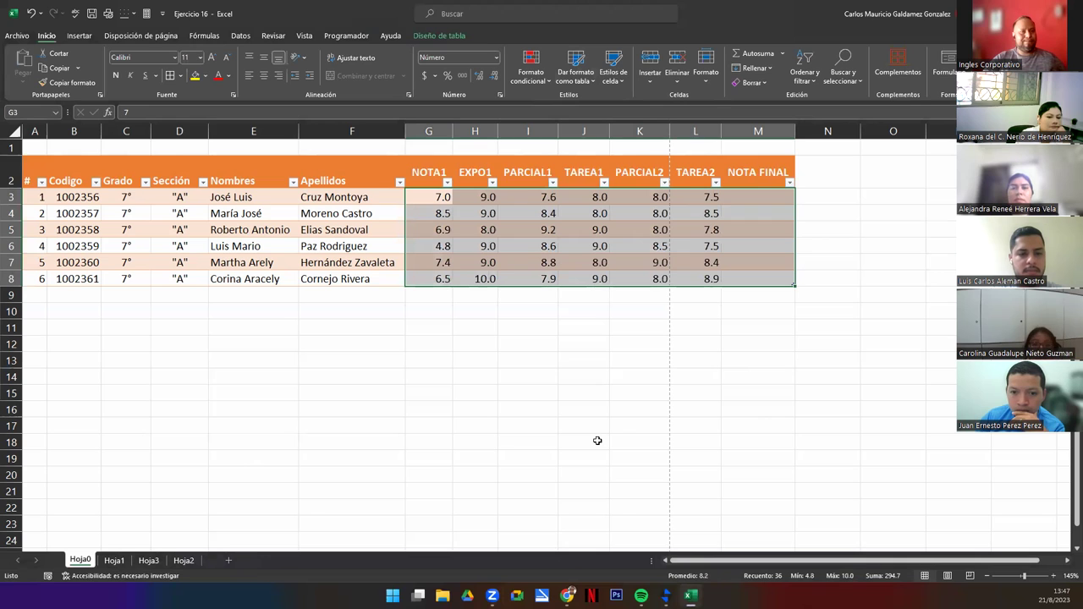
click(736, 200)
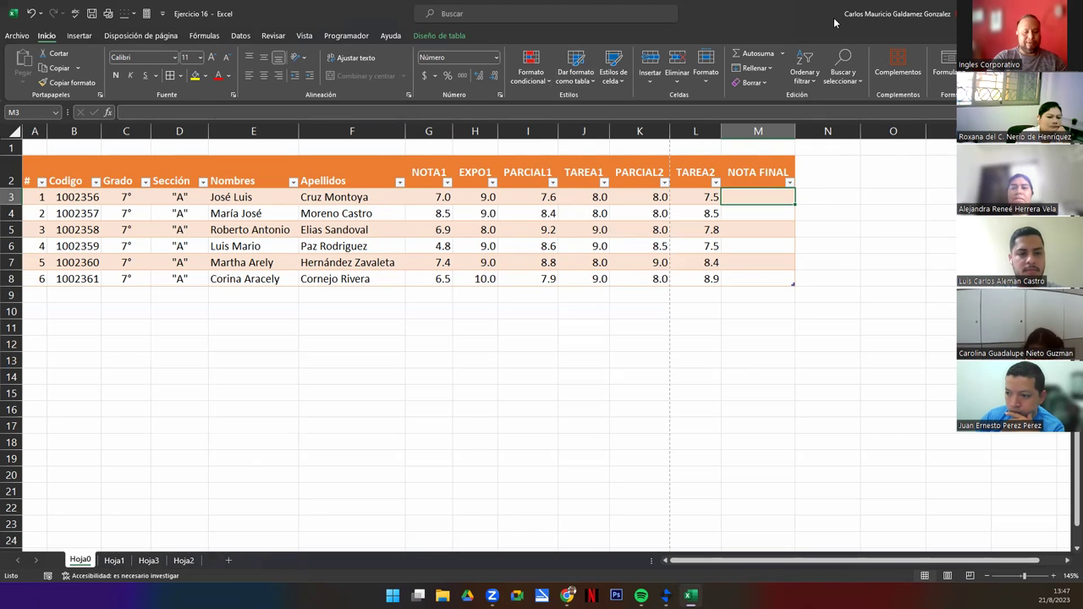
Step: Enter =PROMEDIO(Tabla5[@[NOTA1]:[TAREA2]]) in M3 so NOTA FINAL fills with each student's average
text(=)
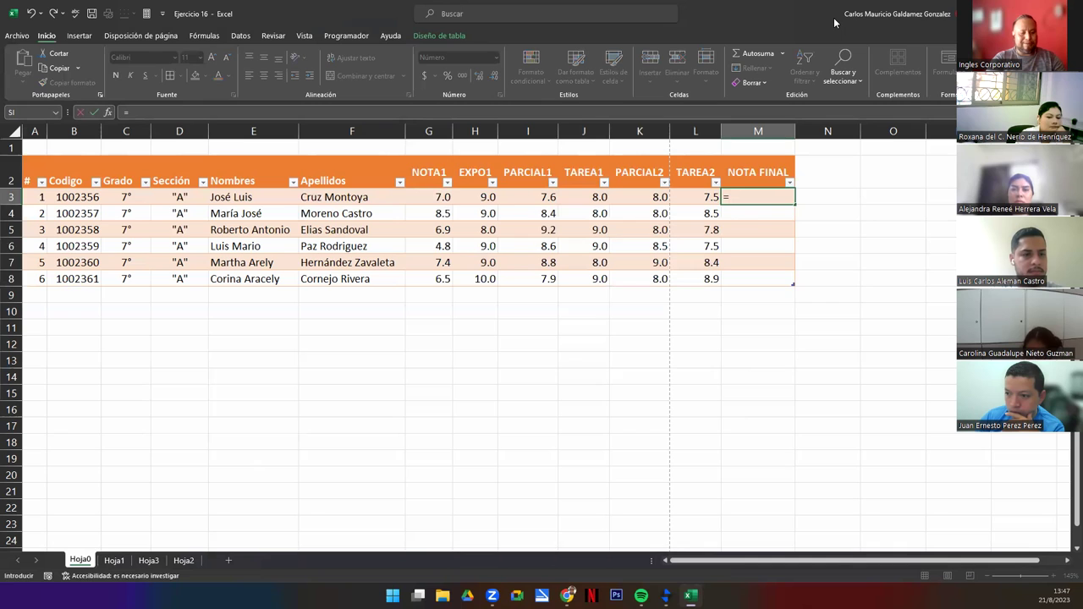
text(promedio)
key(Tab)
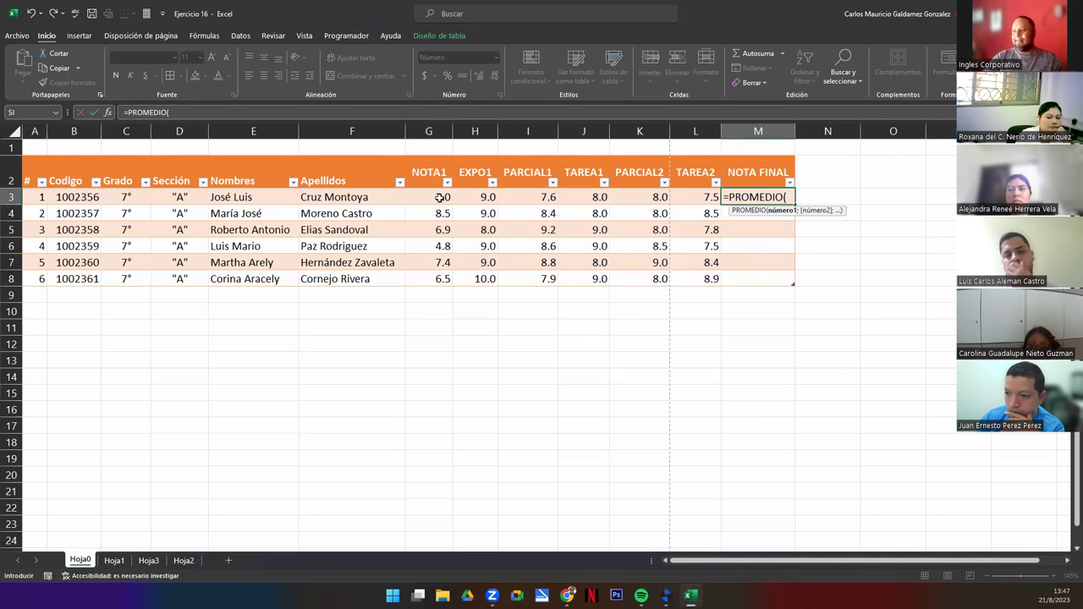
click(437, 196)
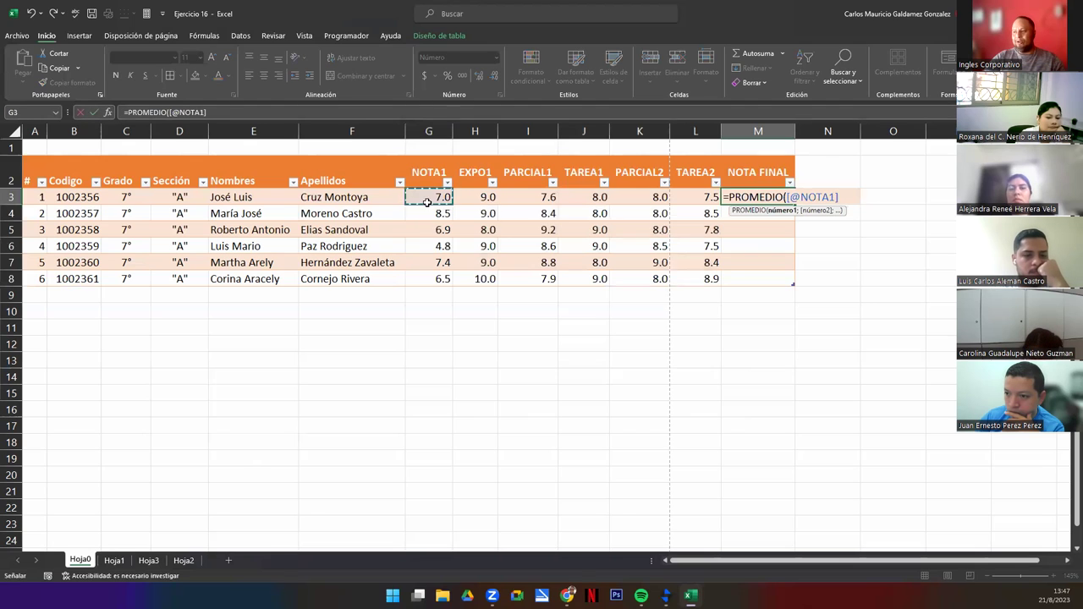
shift+click(703, 196)
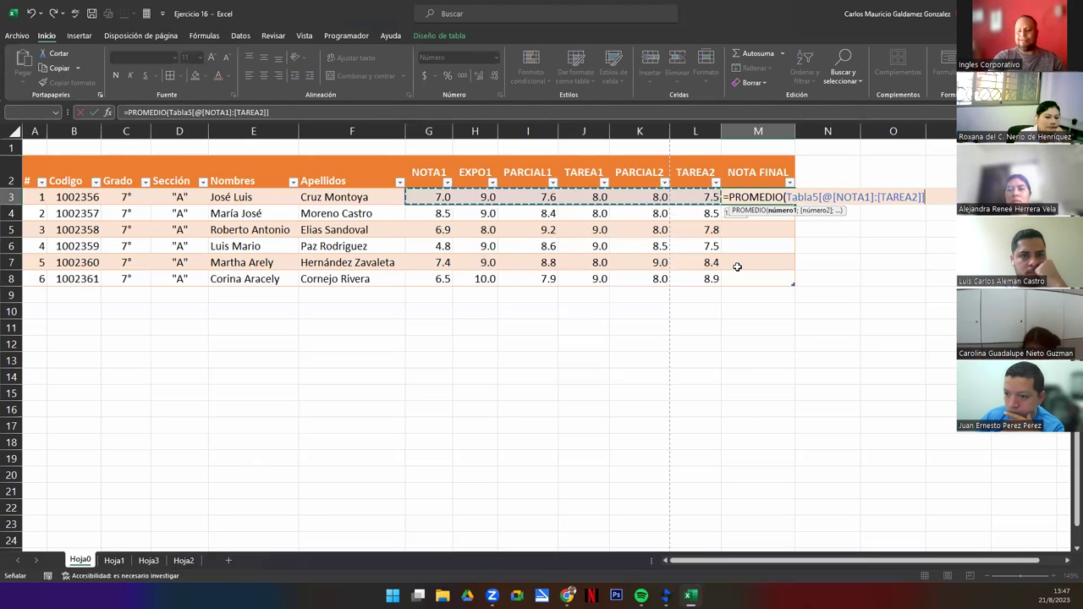
text())
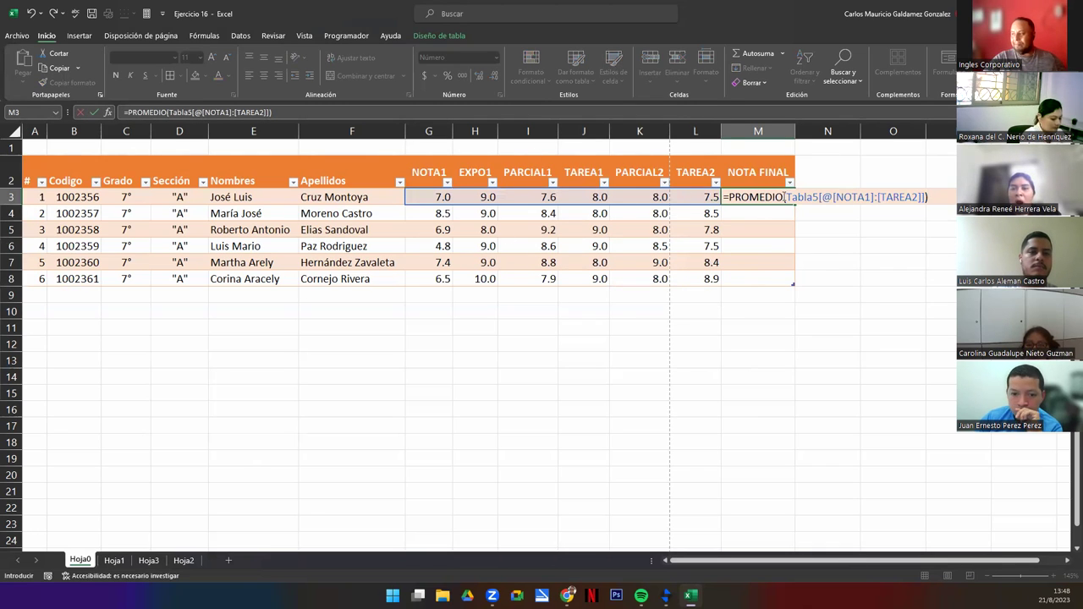
drag(786, 197, 815, 197)
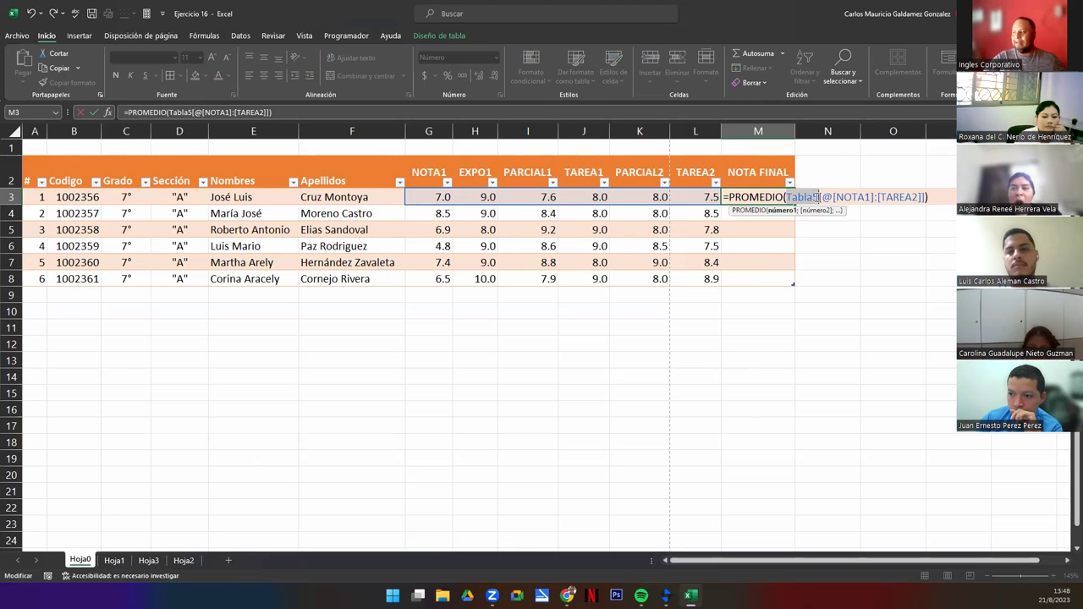
click(223, 224)
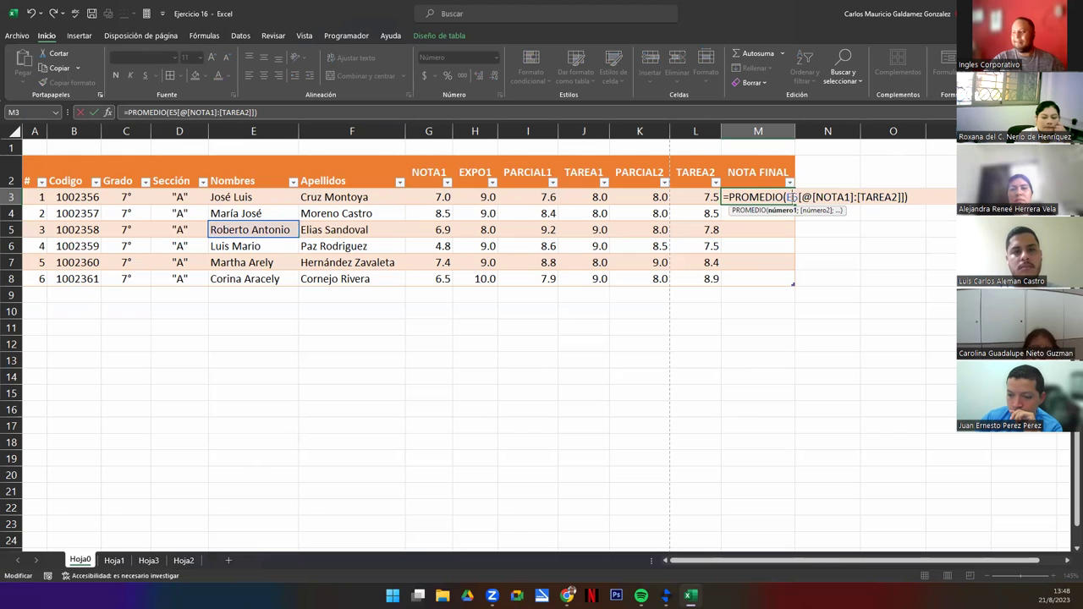
key(ctrl+z)
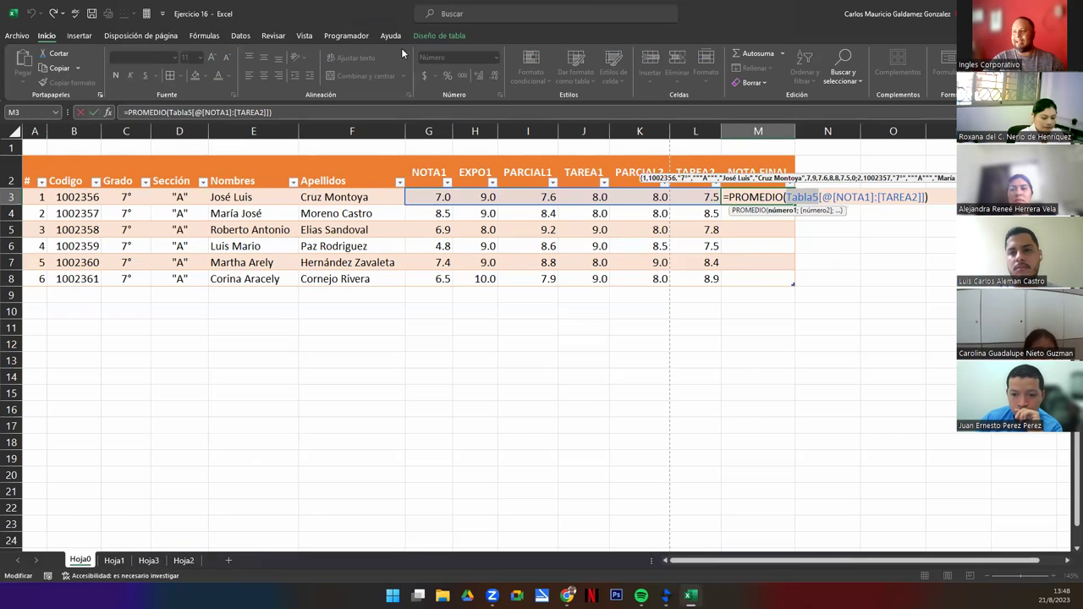
click(449, 35)
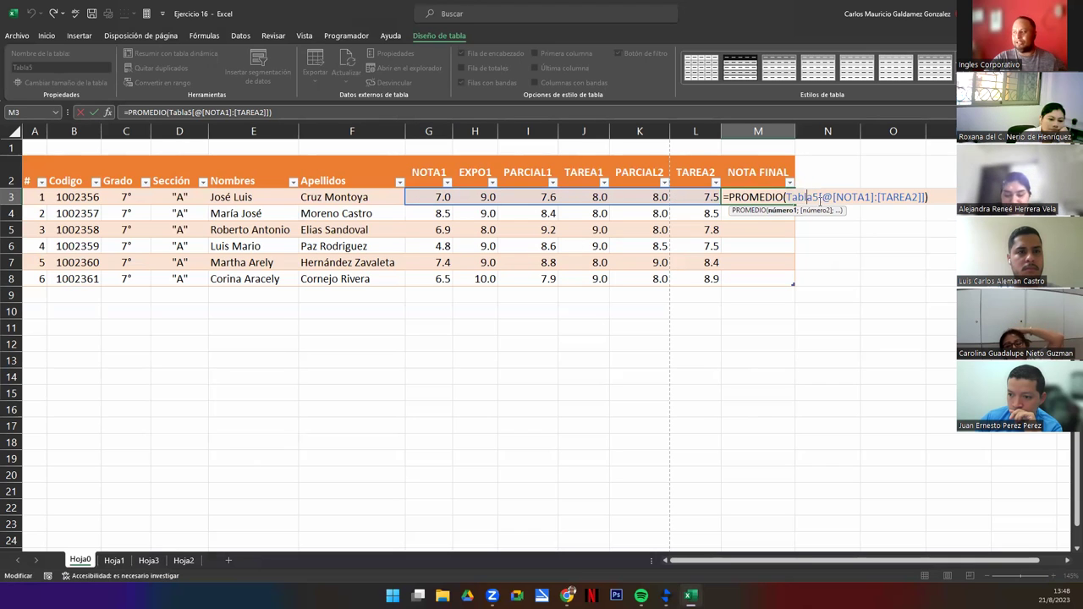
drag(787, 196, 873, 198)
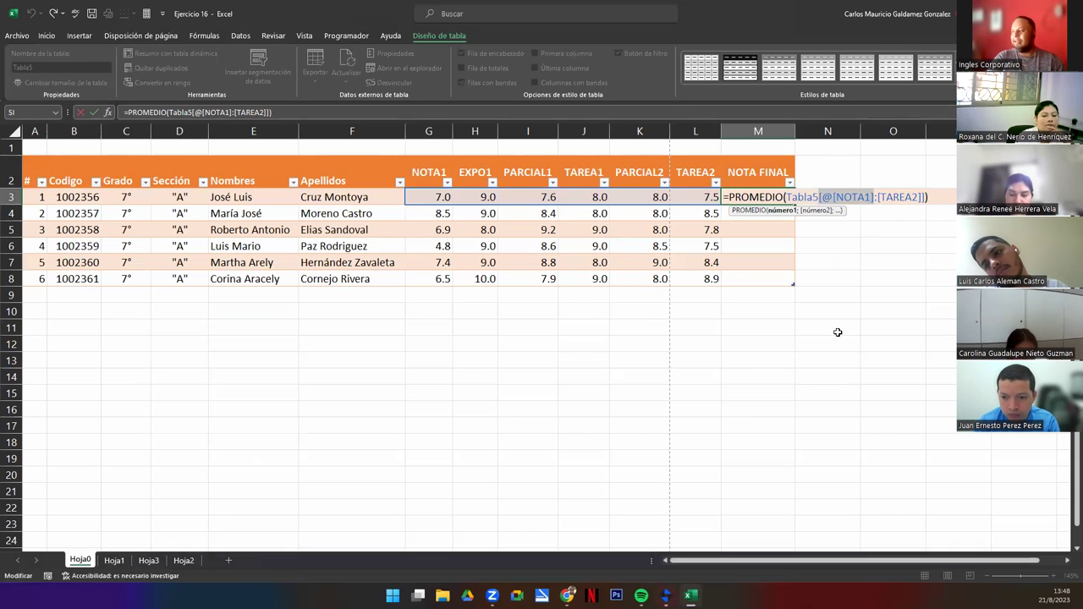
key(Return)
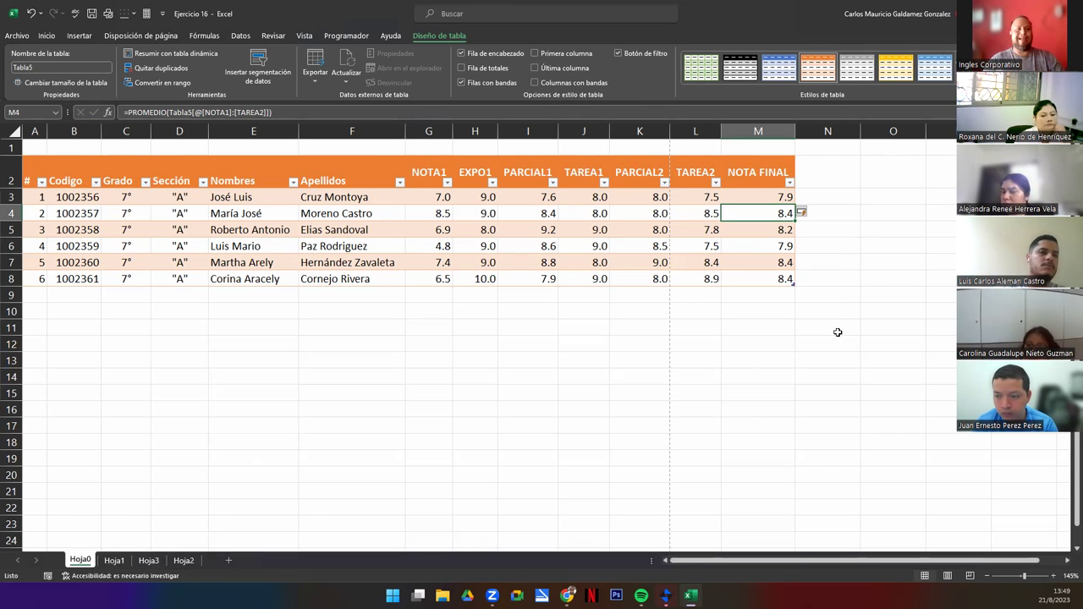
double_click(759, 198)
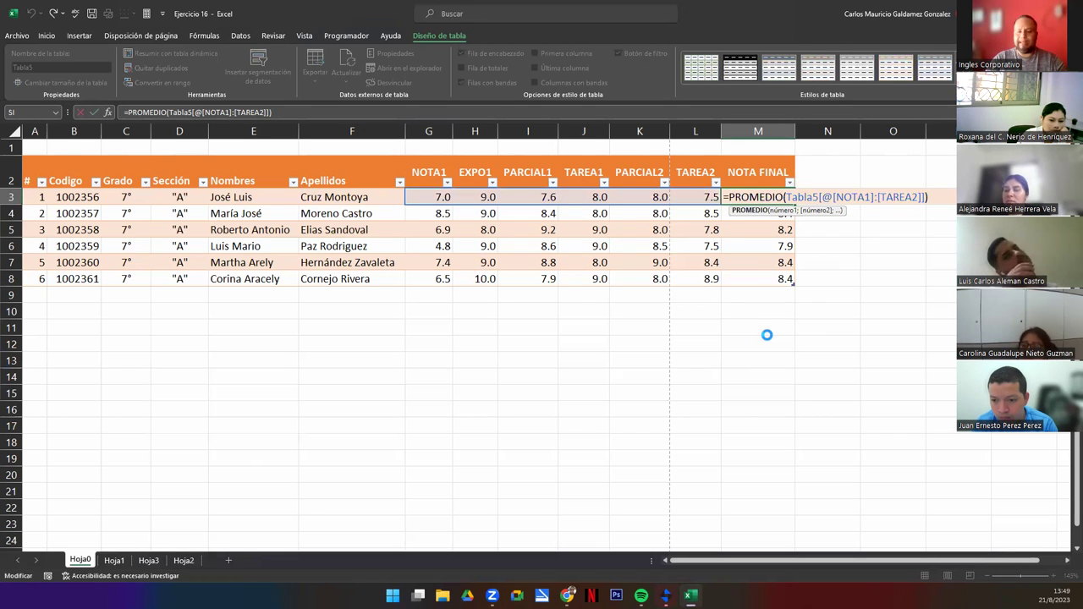
key(Return)
key(F2)
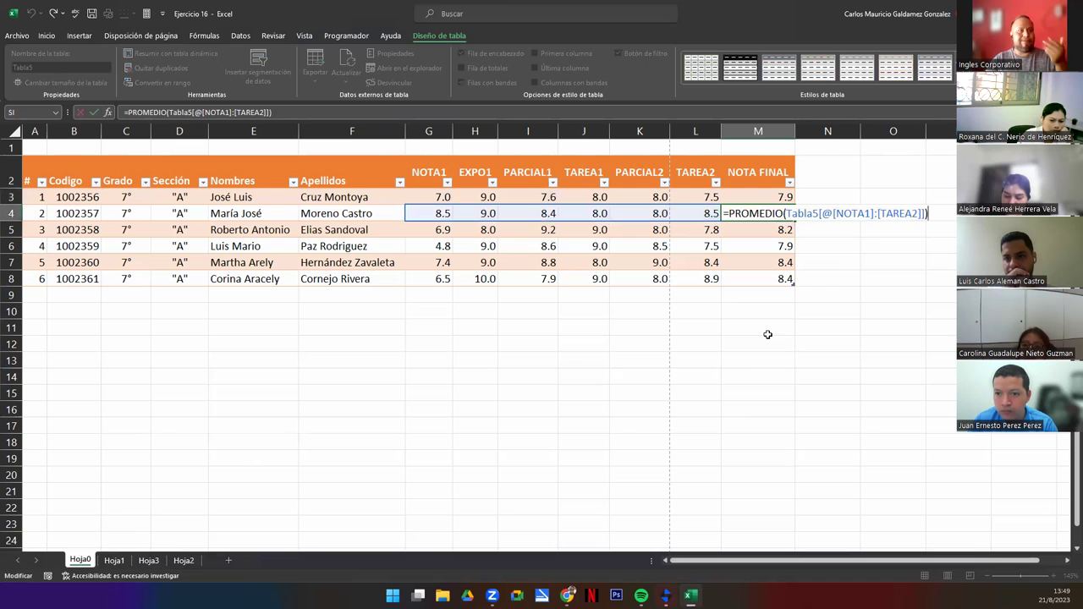
key(Return)
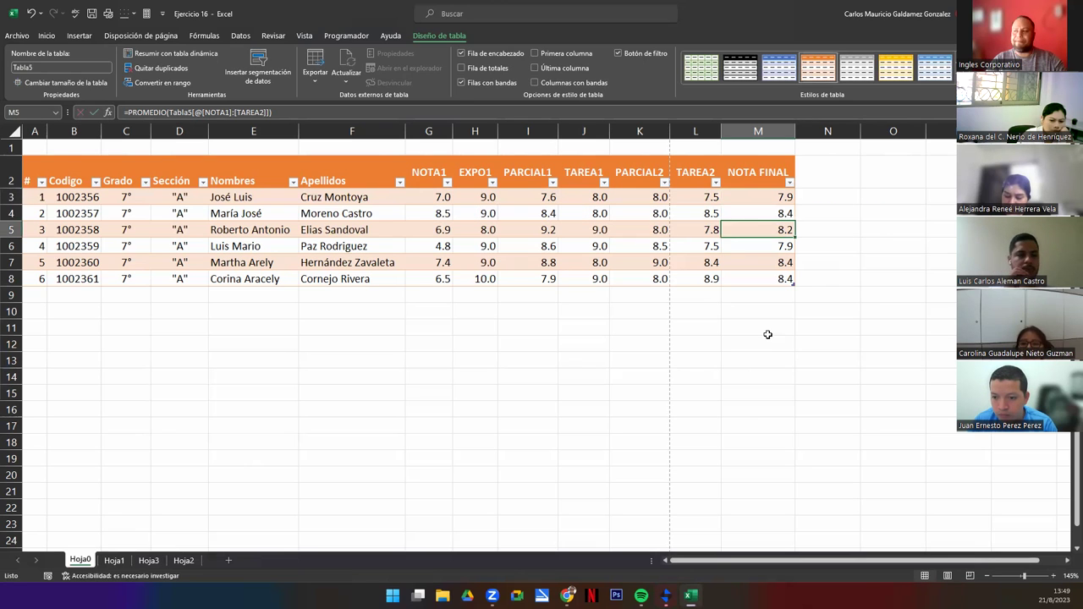
key(F2)
key(Return)
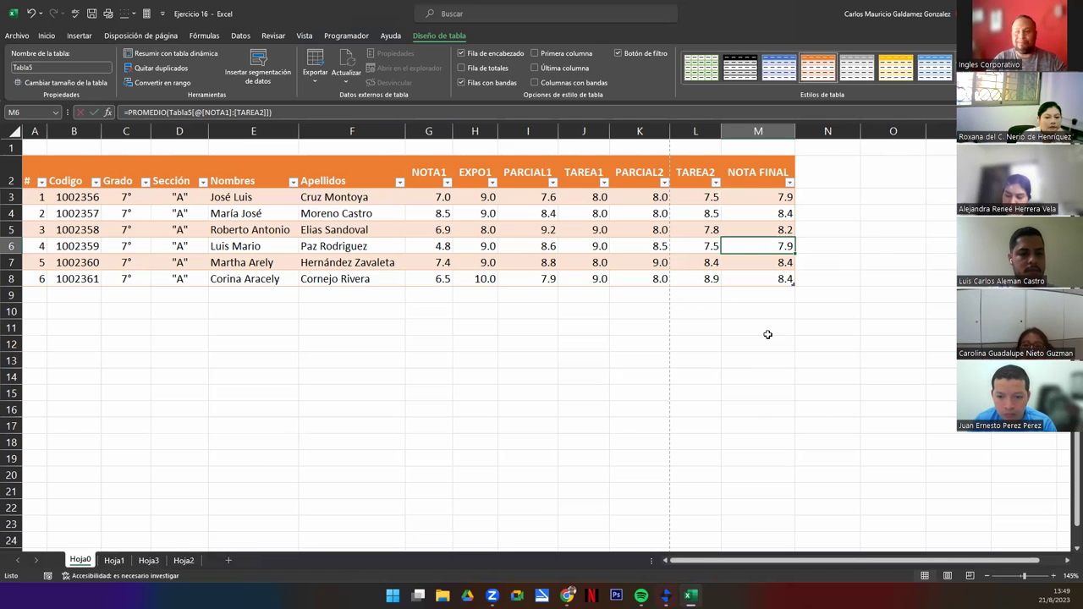
key(F2)
key(Return)
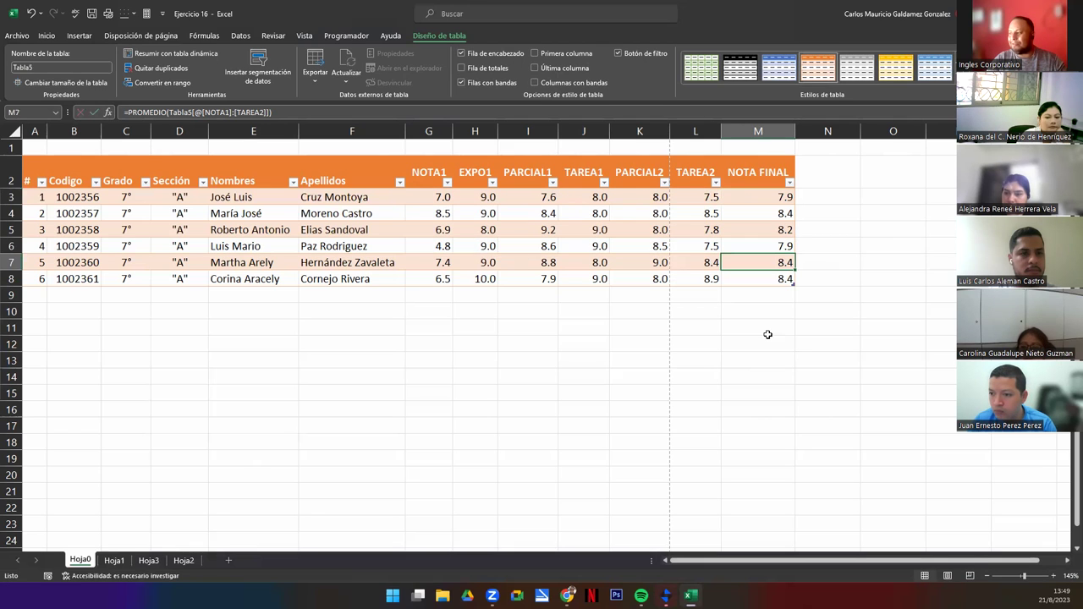
key(F2)
key(Return)
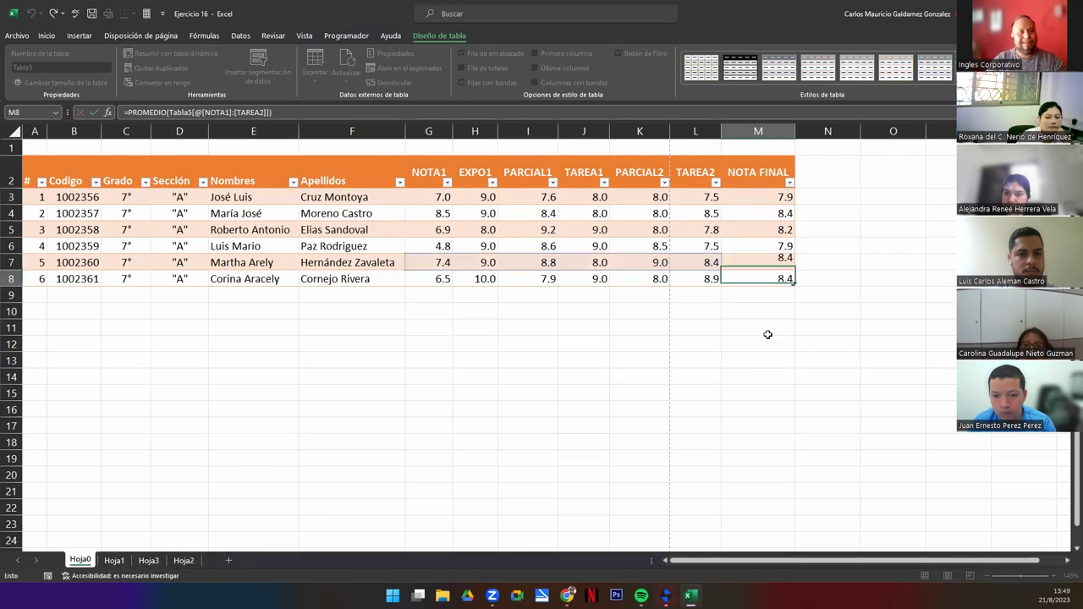
key(F2)
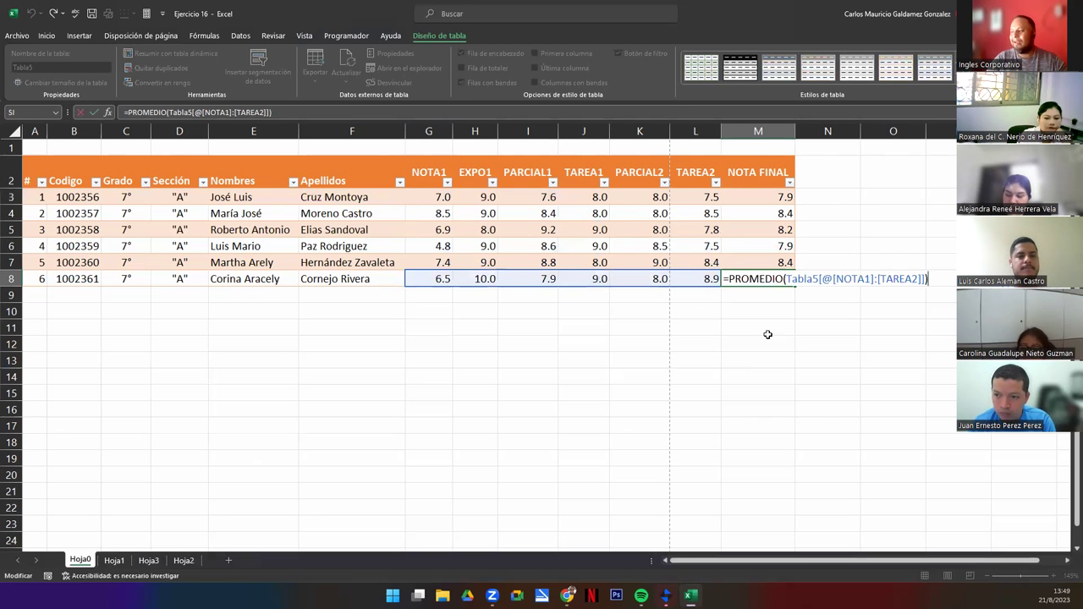
key(Return)
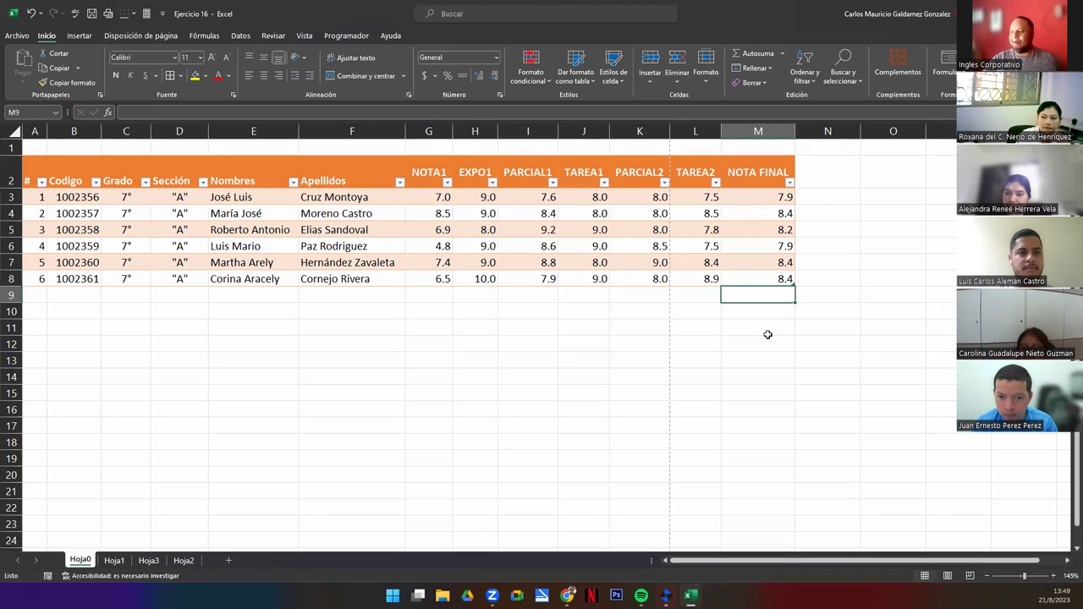
drag(758, 195, 766, 285)
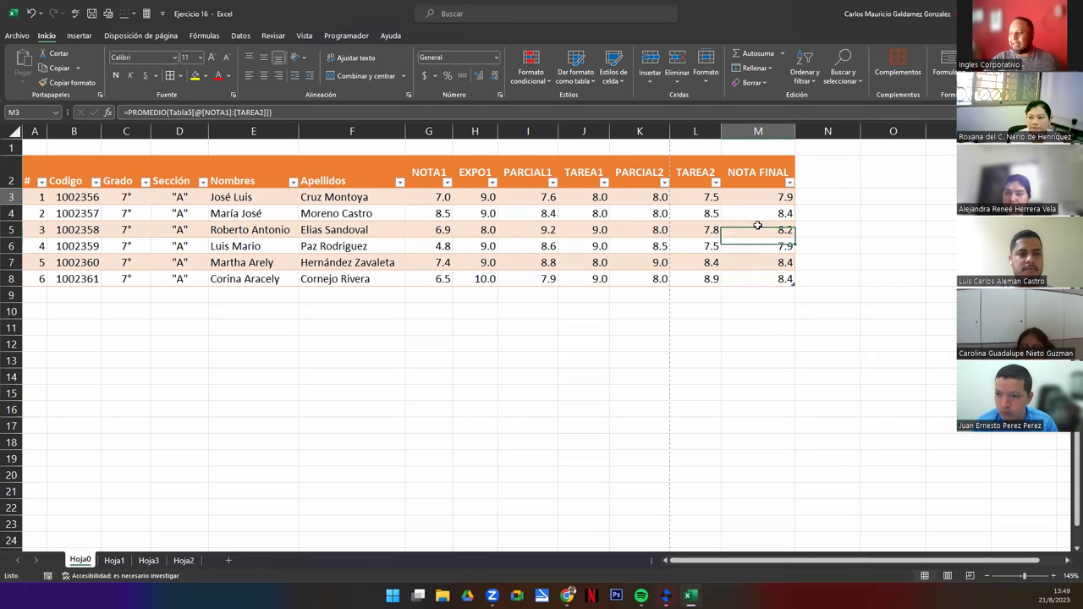
click(761, 295)
click(572, 230)
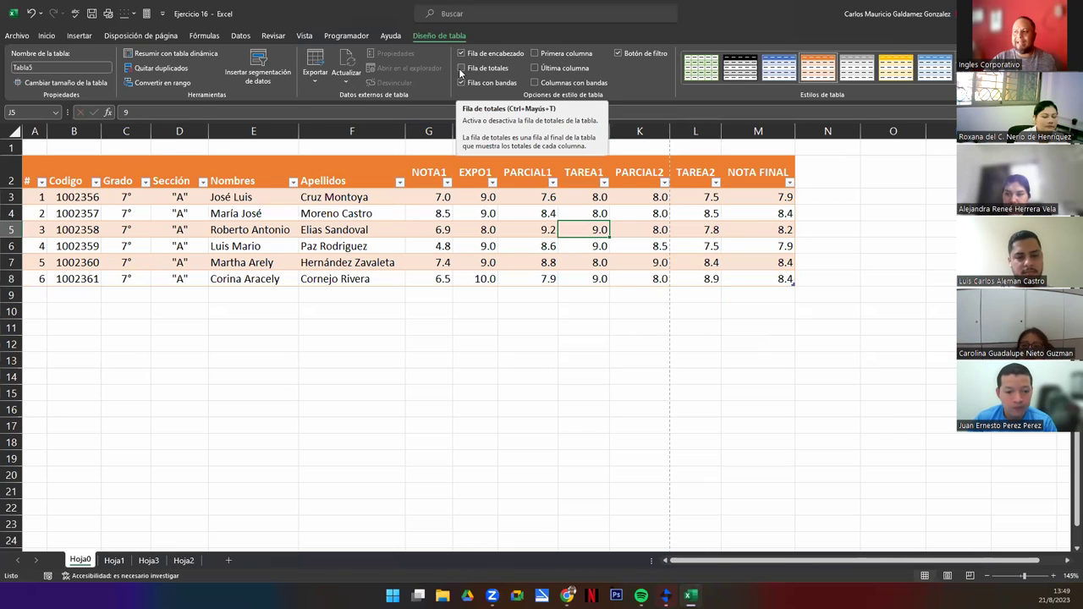
Step: Turn on the Total row and set NOTA FINAL's total to Suma (49.1) after briefly trying Promedio
click(460, 71)
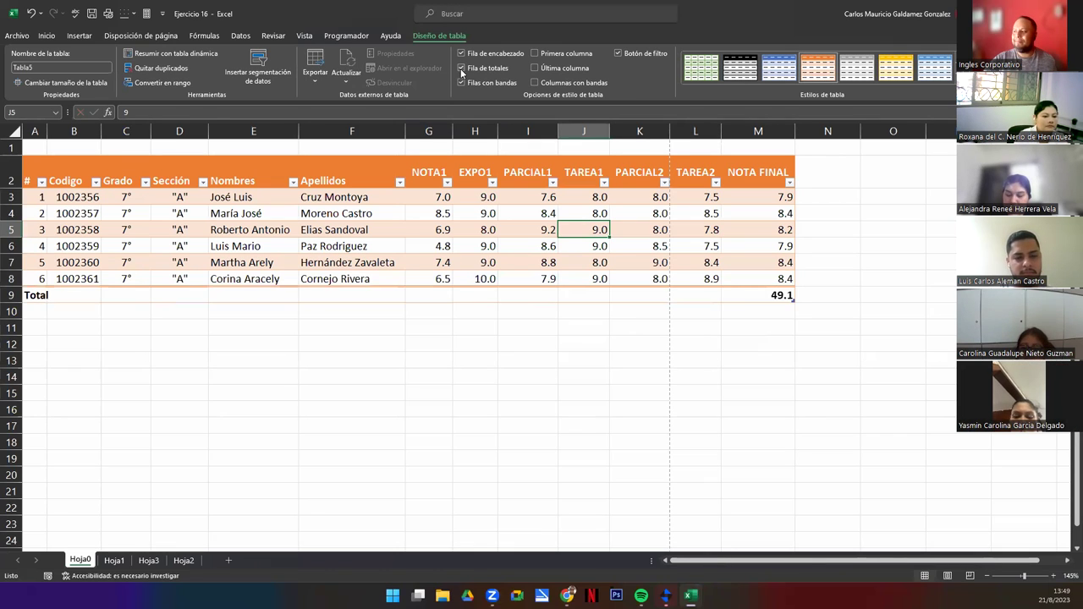
click(742, 296)
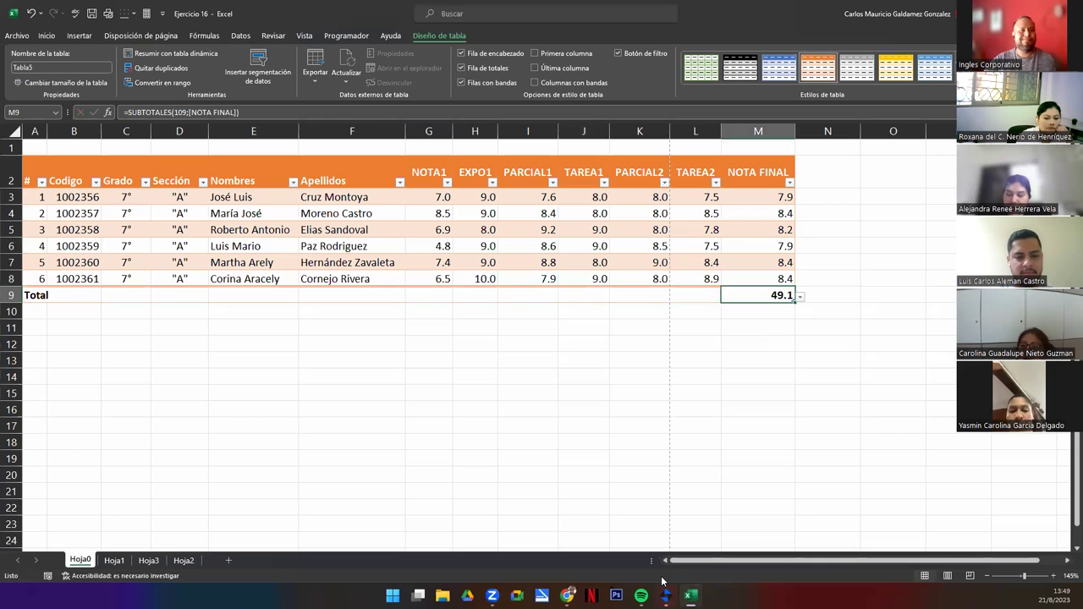
click(799, 296)
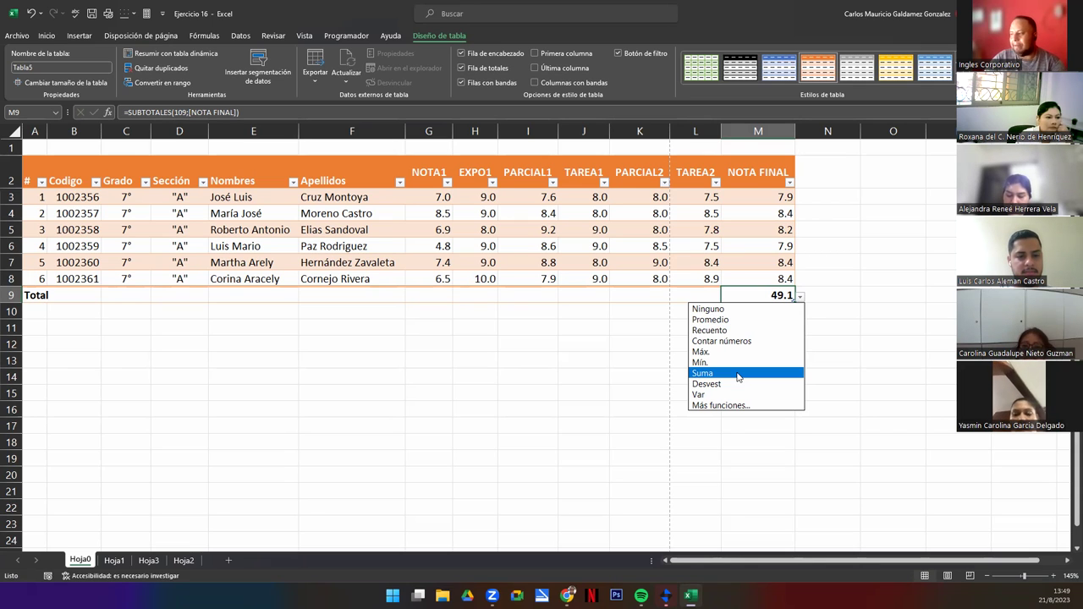
click(707, 322)
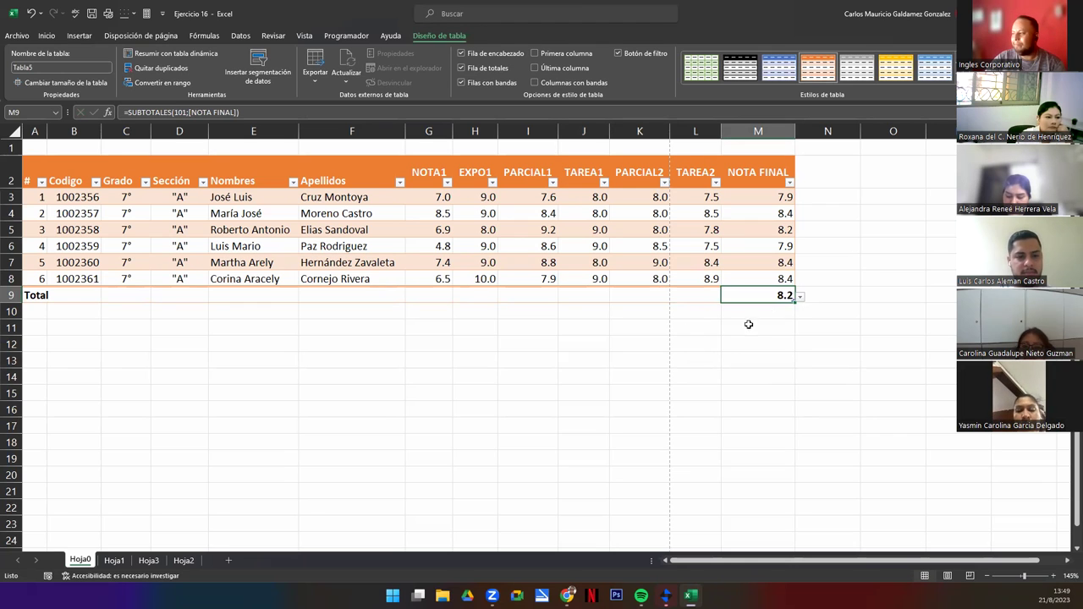
click(799, 297)
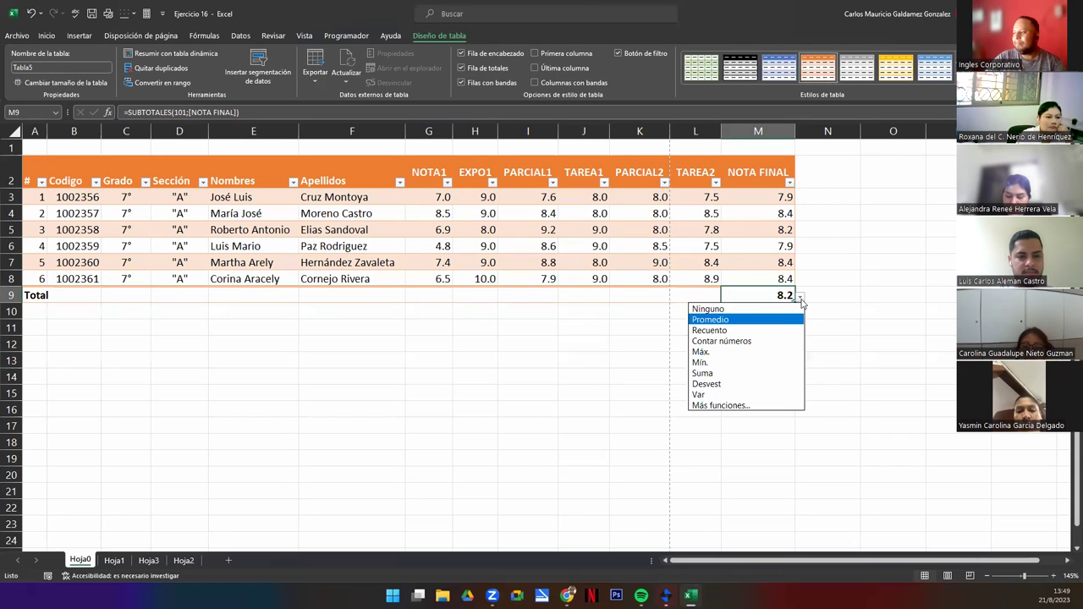
click(736, 374)
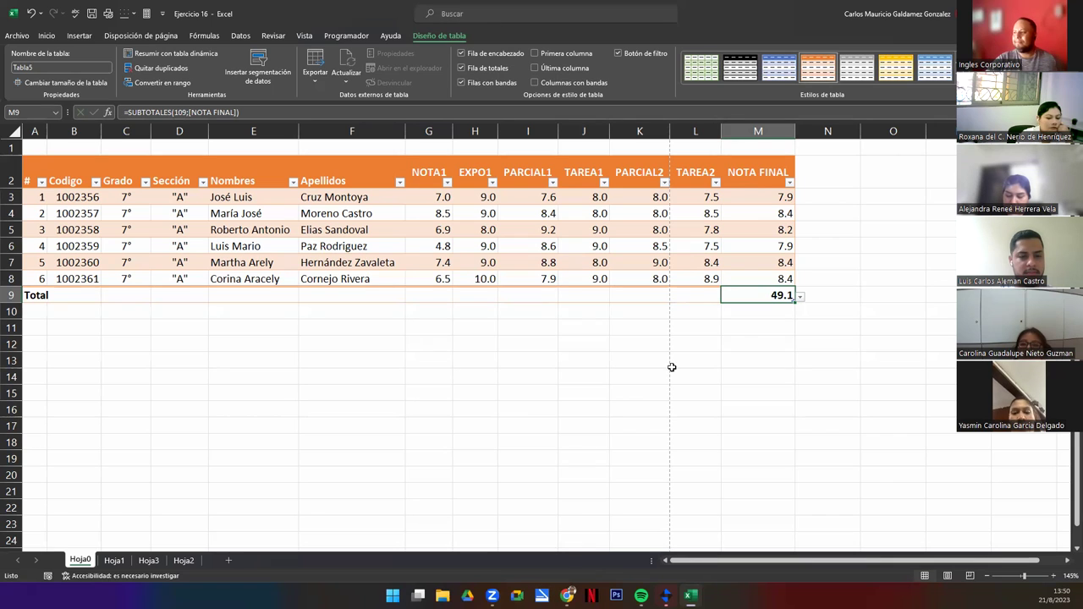
click(740, 242)
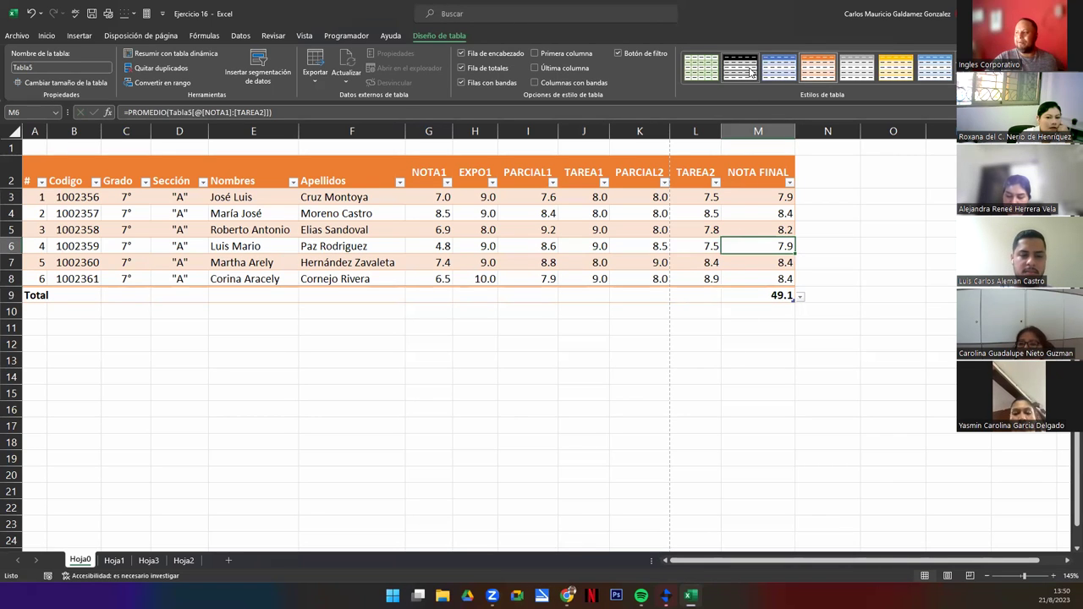
Step: Apply the black and gray banded table style and select the empty grade totals
click(740, 68)
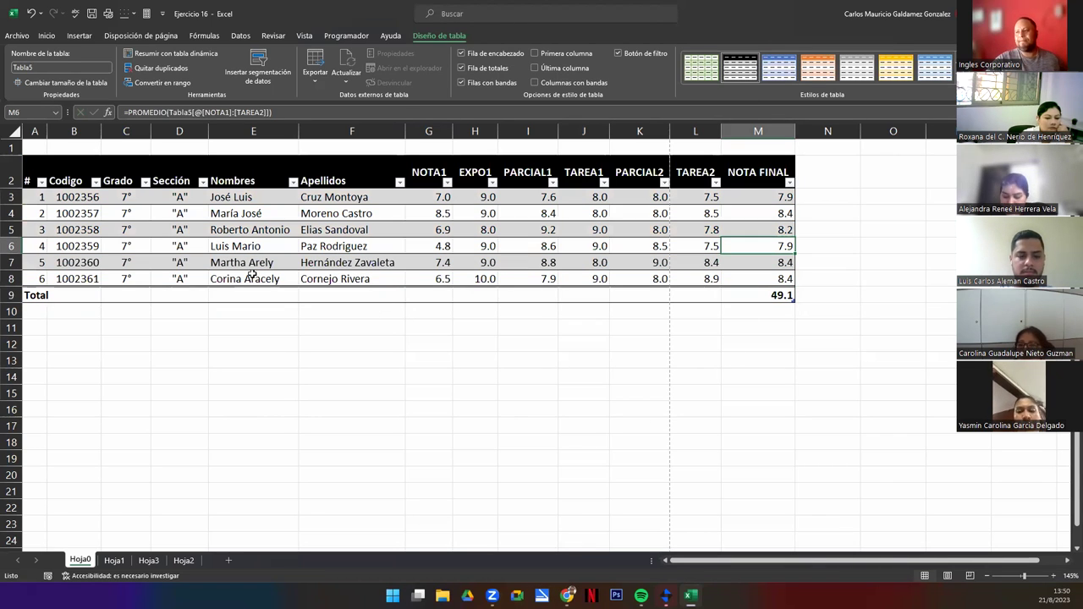
drag(430, 295, 697, 293)
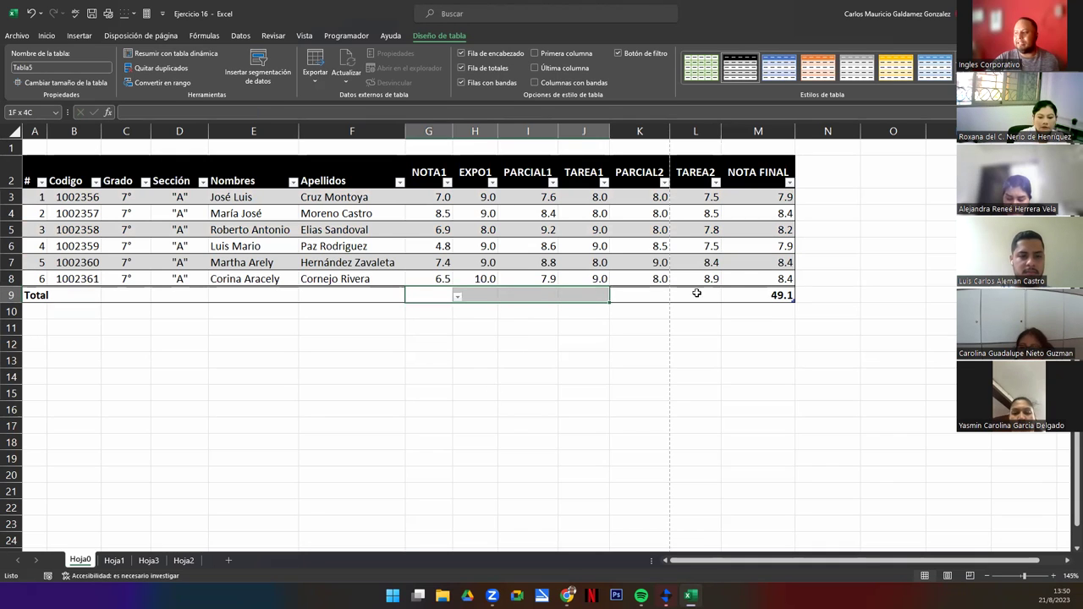
click(422, 296)
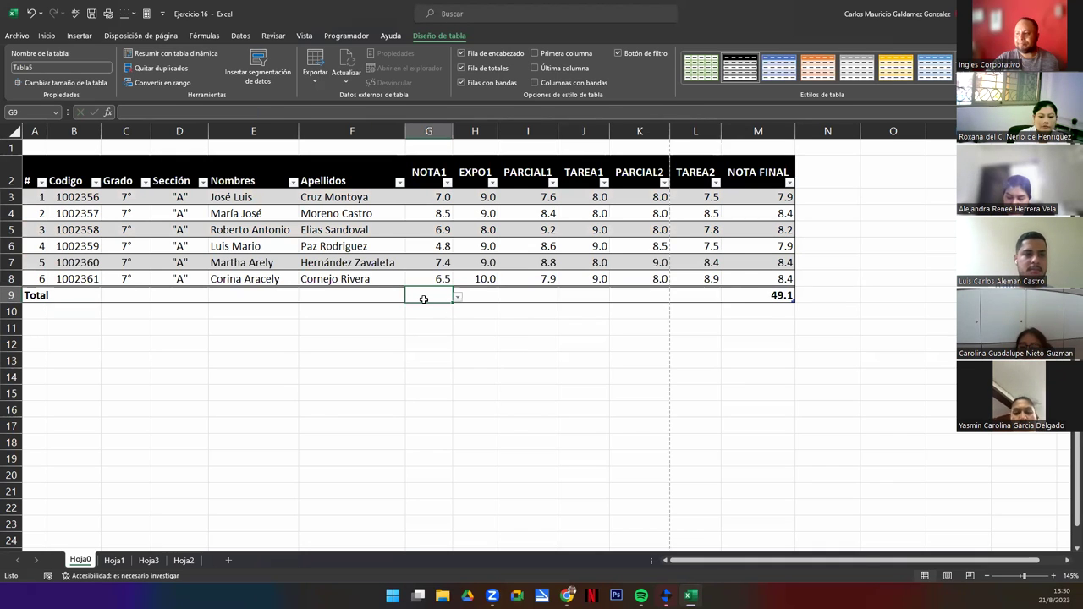
drag(423, 297, 678, 283)
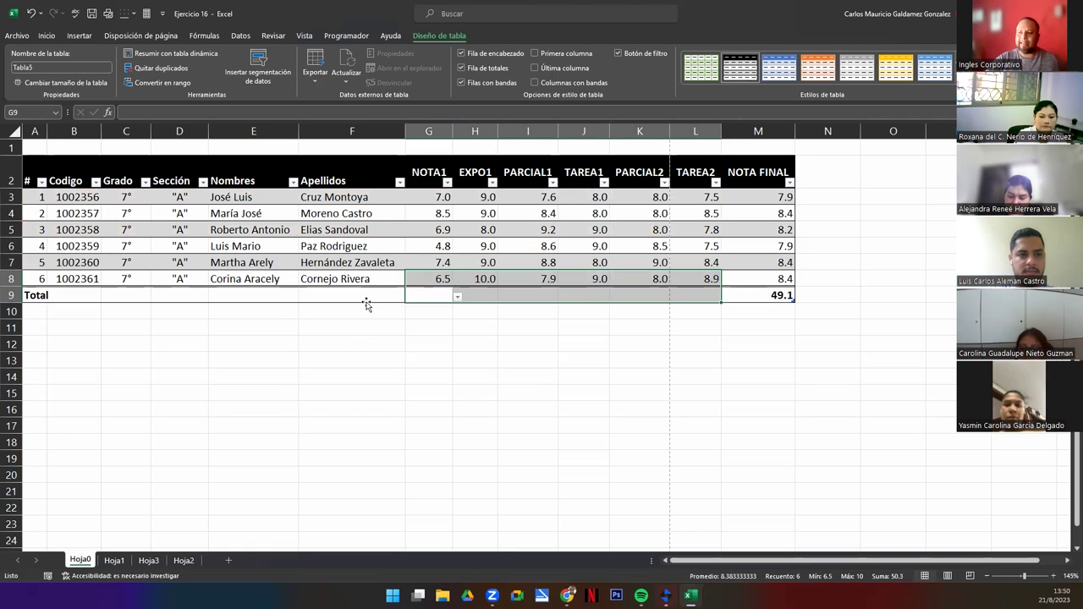
key(ctrl+a)
click(423, 294)
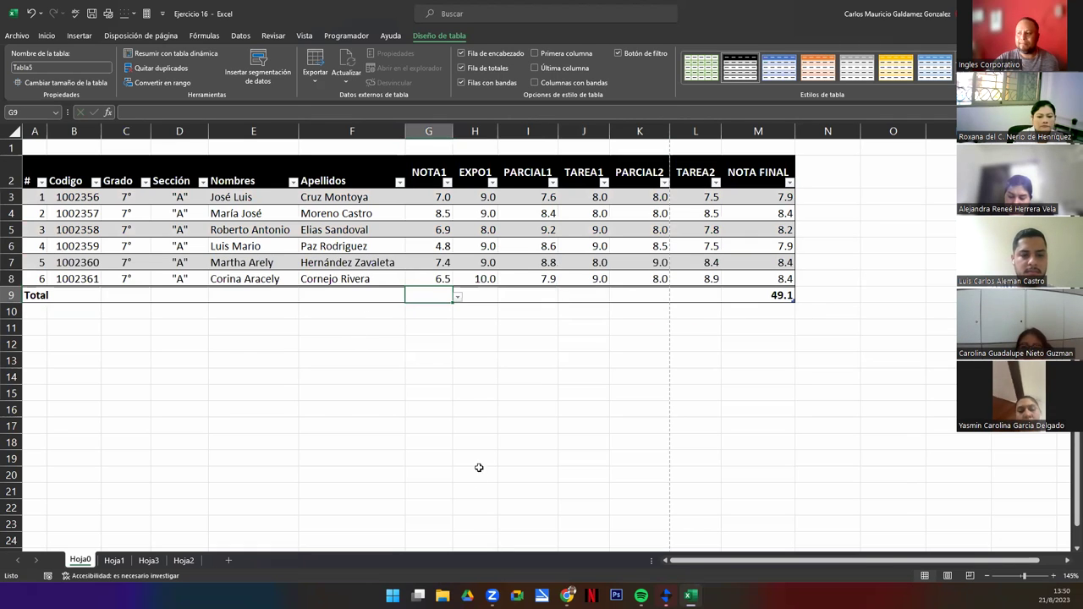
drag(426, 200, 423, 279)
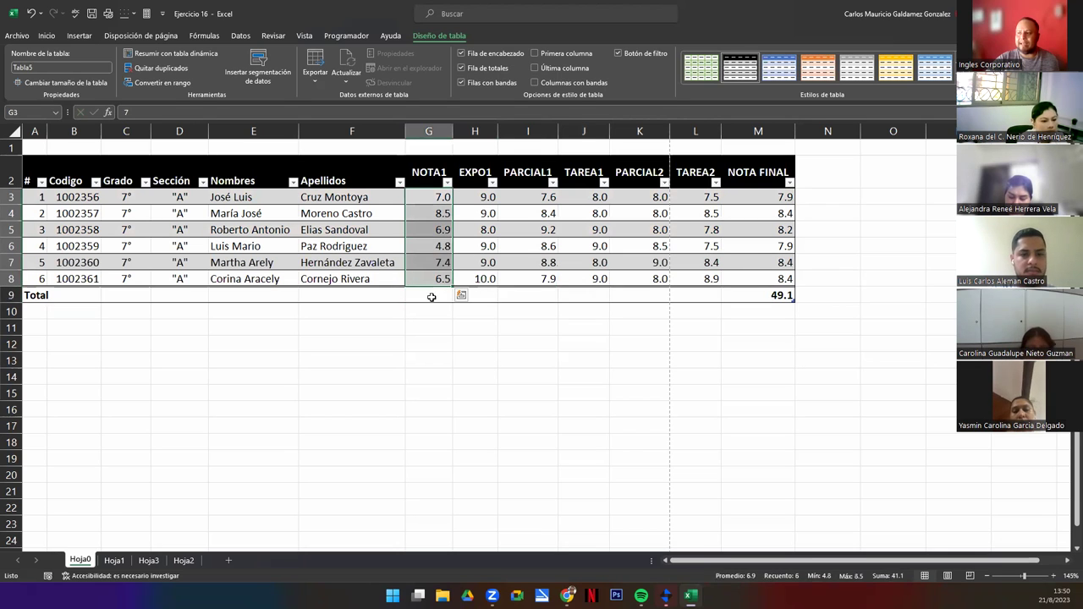
click(430, 295)
Step: Set the NOTA1, EXPO1 and PARCIAL1 totals to Máx
click(457, 298)
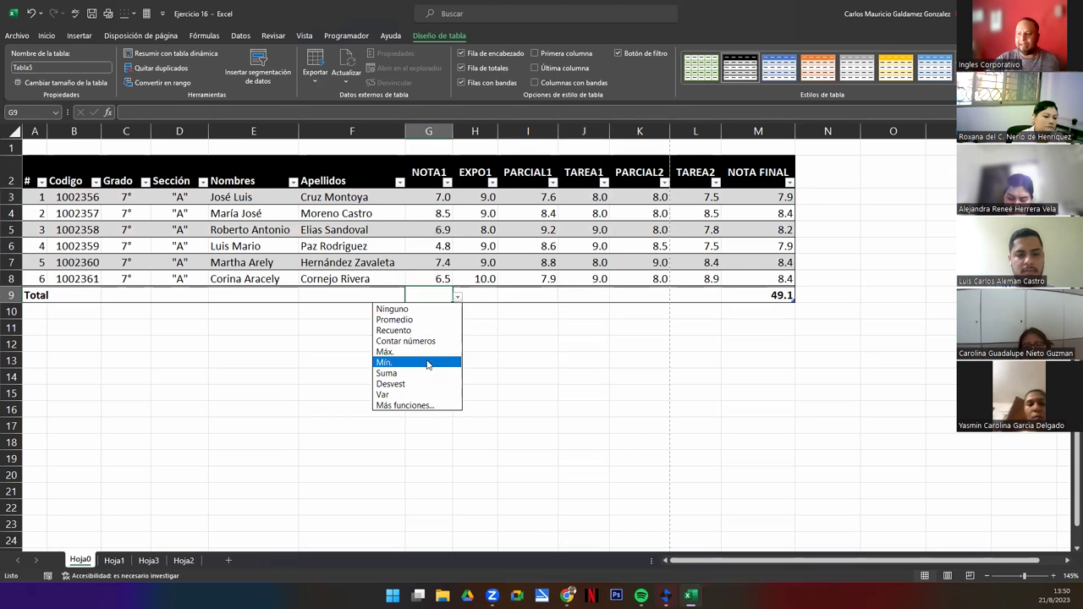
click(413, 352)
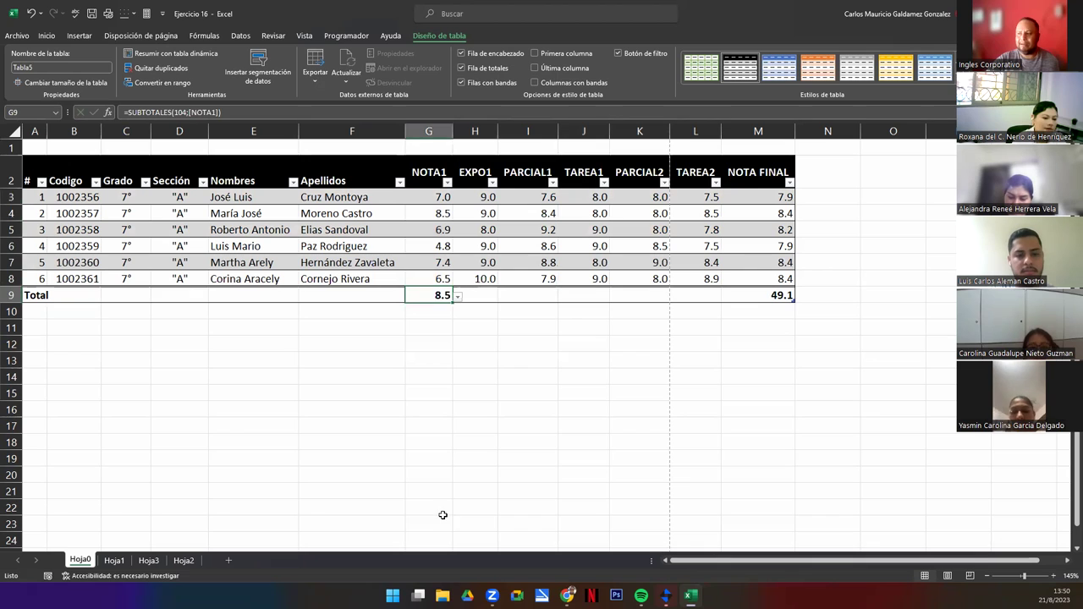
click(488, 295)
click(501, 297)
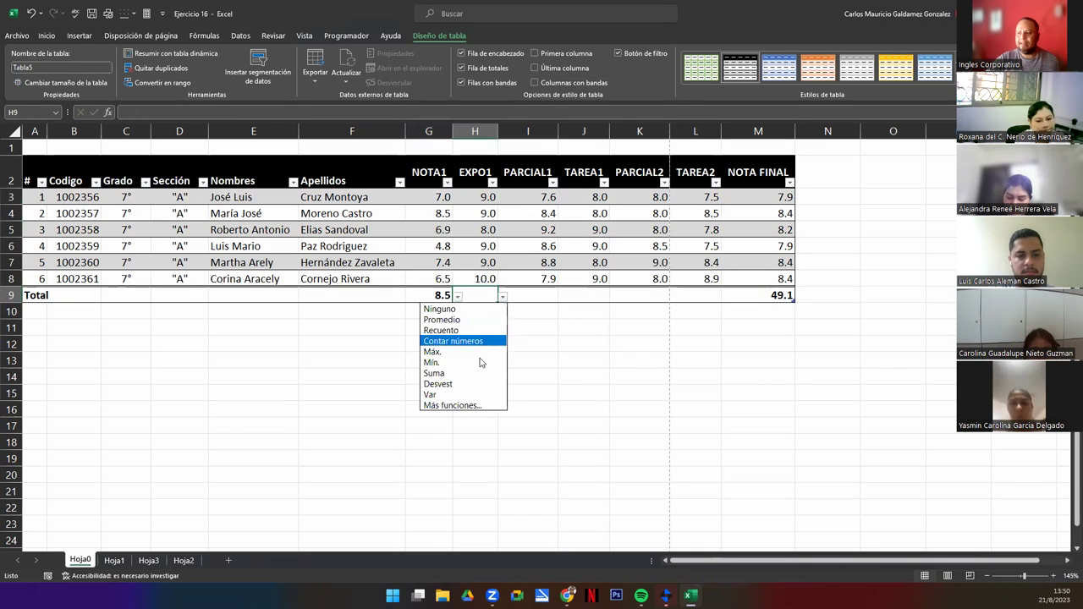
click(433, 351)
click(537, 296)
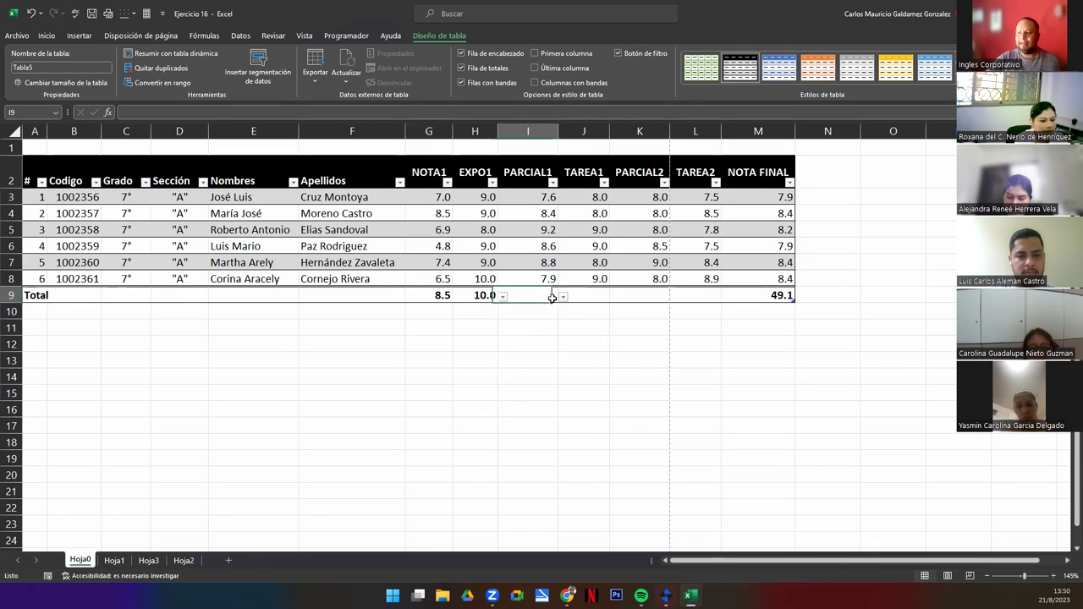
click(561, 297)
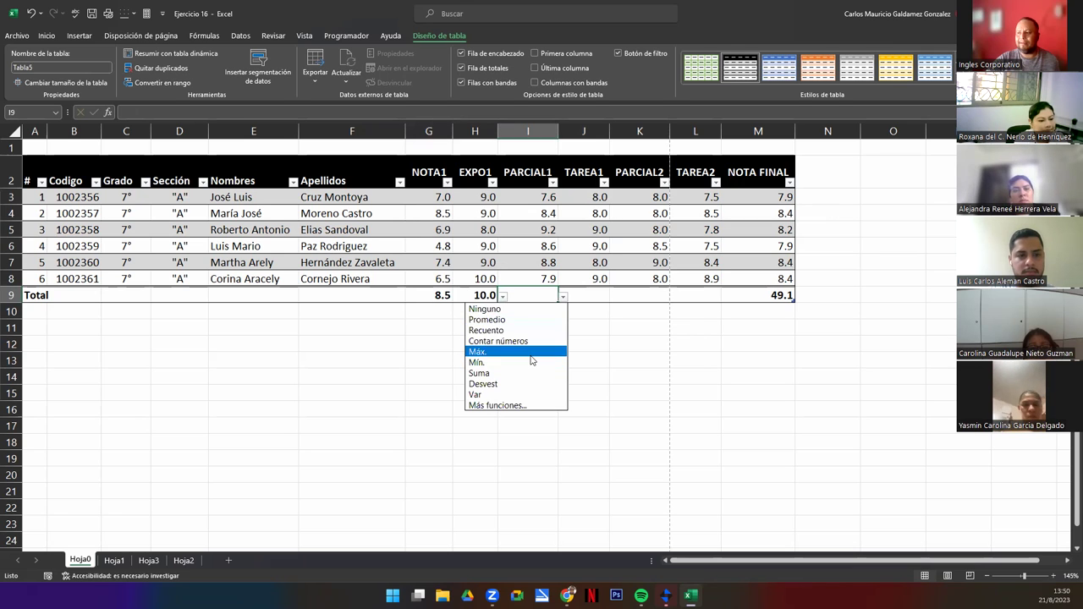
click(542, 349)
Step: Set the TAREA1, PARCIAL2 and TAREA2 totals to Mín
drag(590, 294, 702, 294)
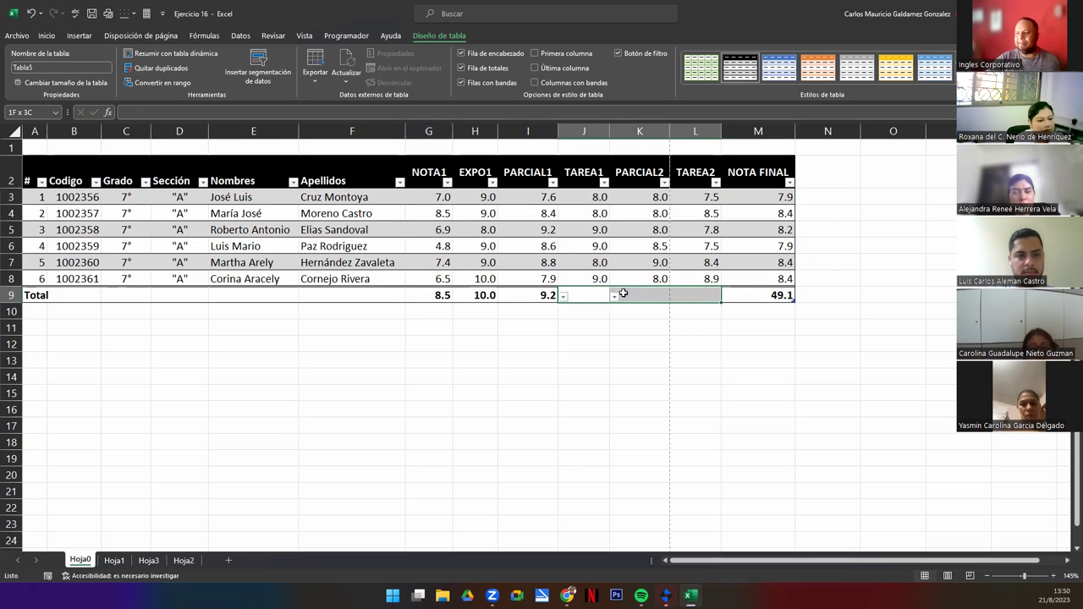
click(613, 299)
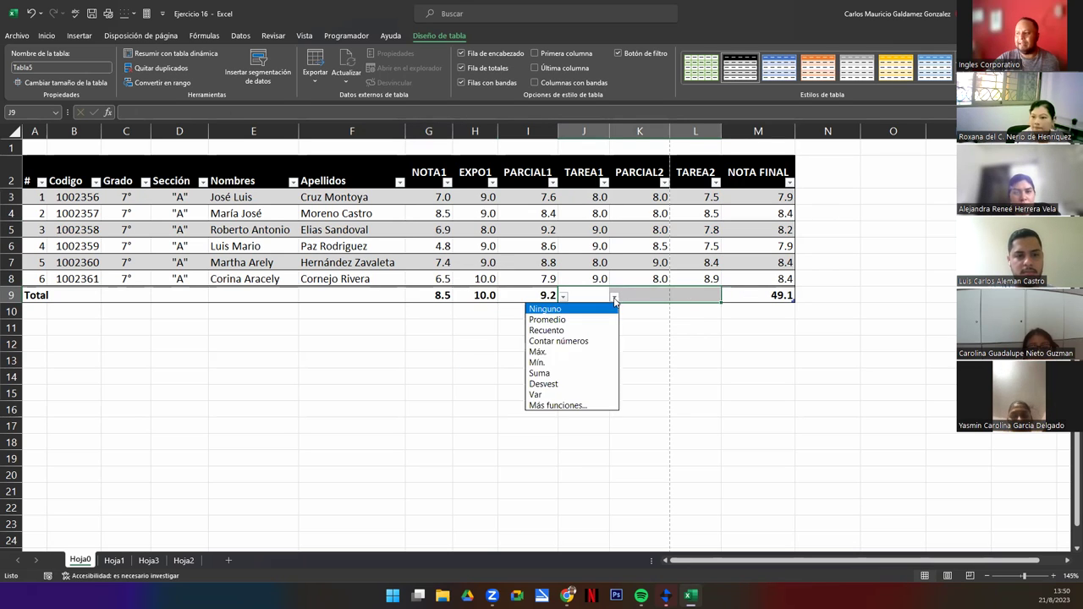
click(581, 363)
click(647, 296)
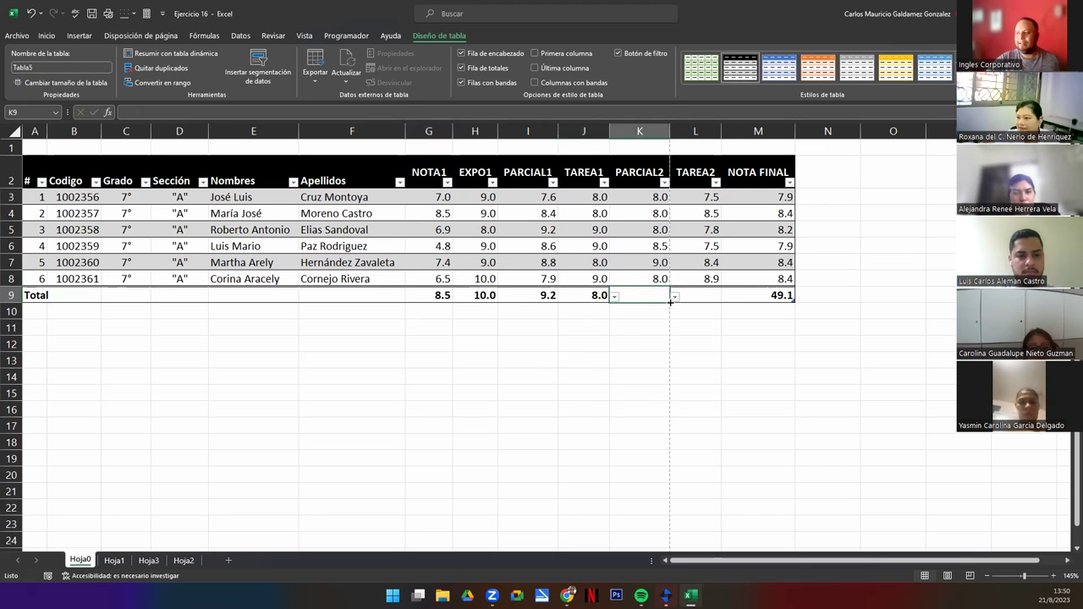
click(674, 296)
click(650, 361)
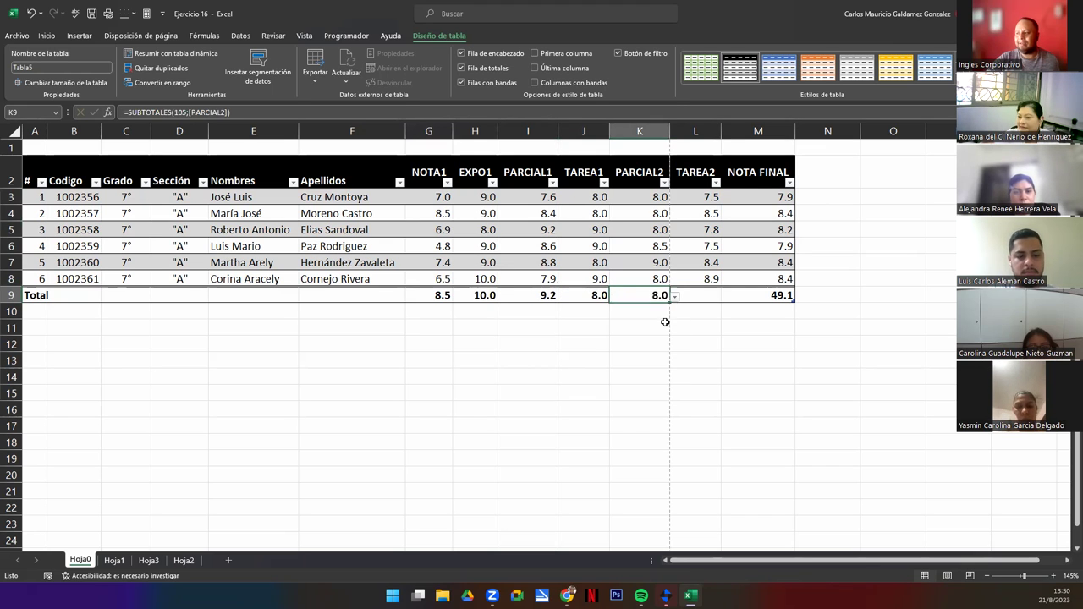
click(693, 295)
click(726, 297)
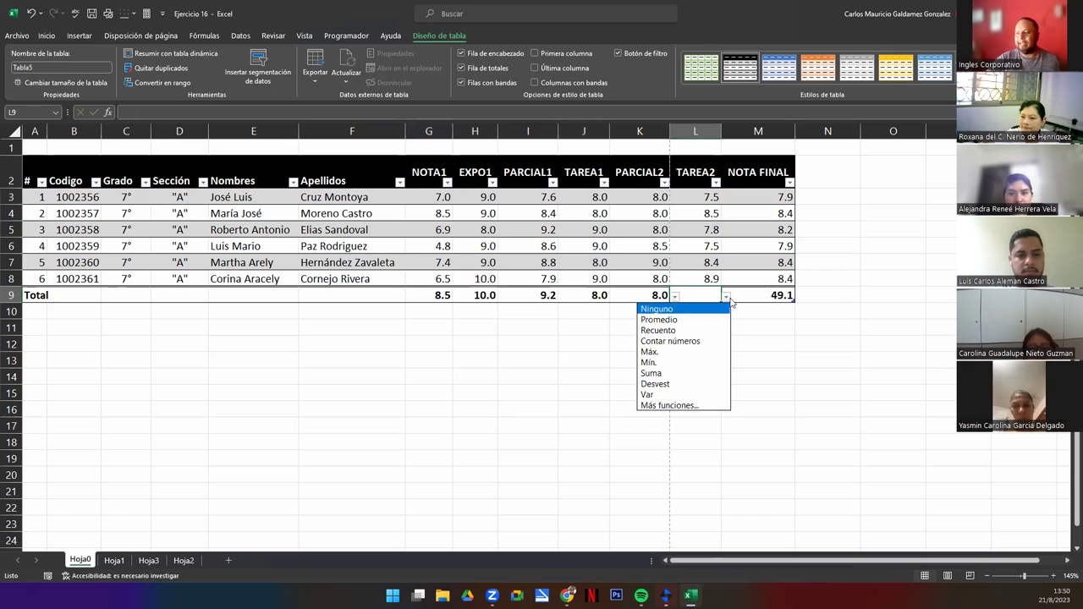
click(692, 364)
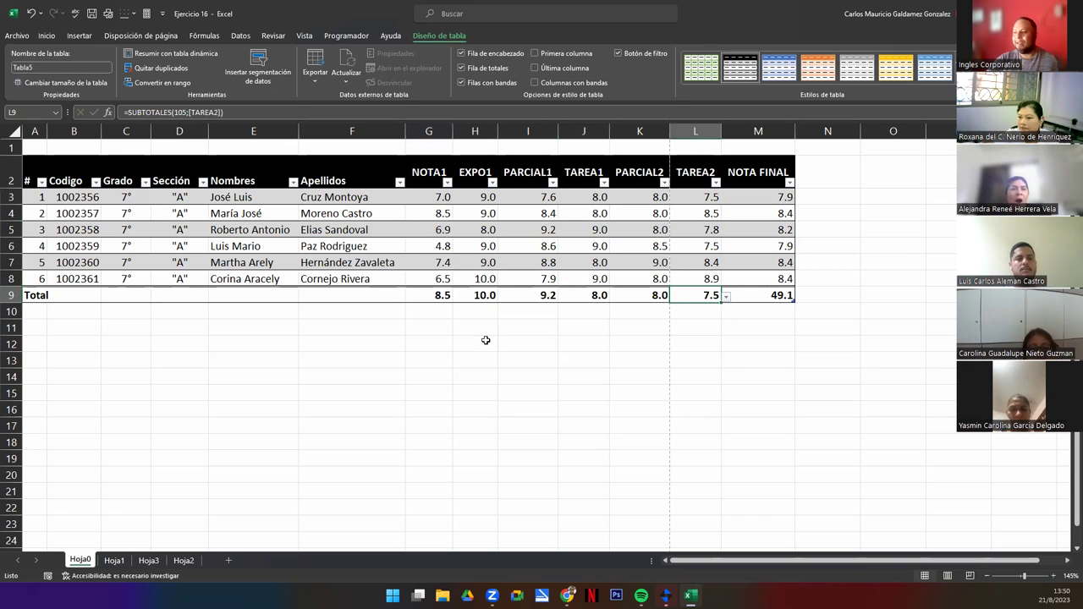
Step: Clear the totals under NOTA1 through TAREA2, keeping only the NOTA FINAL sum
drag(449, 296, 680, 292)
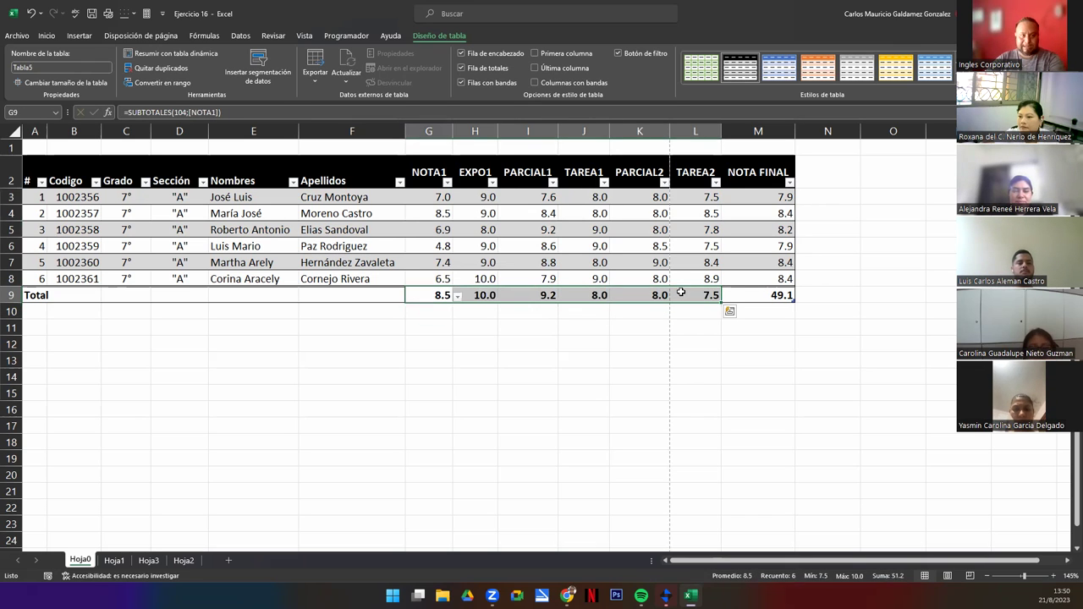
key(Delete)
click(758, 293)
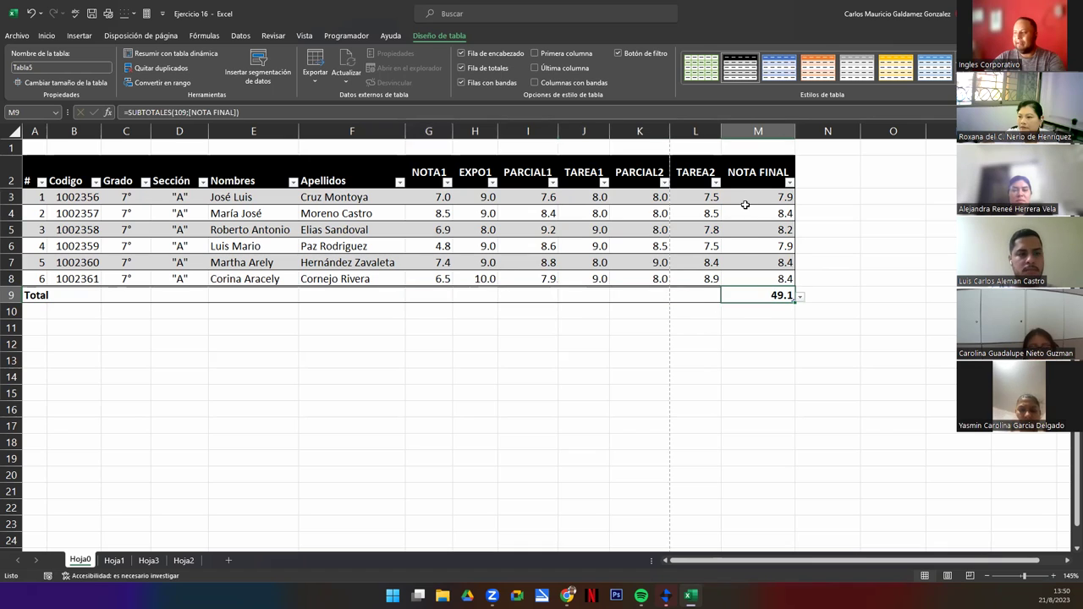
Step: Widen column M so the NOTA FINAL values show fully
mouse_move(794, 131)
mouse_down()
mouse_move(811, 132)
mouse_move(779, 131)
mouse_up()
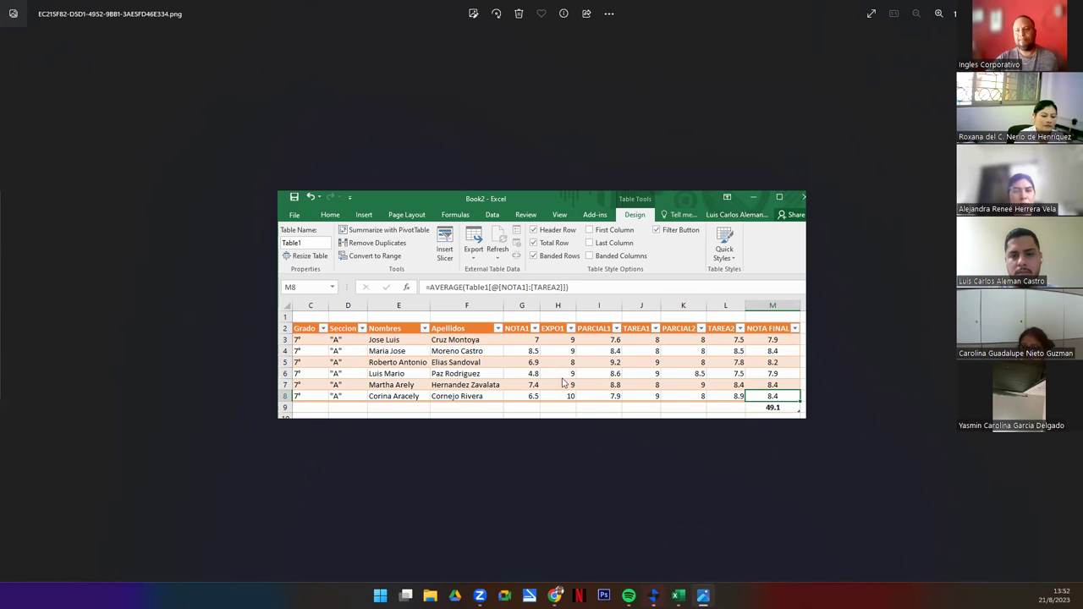
Step: Compare the workbook's NOTA1–TAREA2 grades against the student's screenshot, switching back and forth
key(alt+Tab)
drag(429, 197, 739, 282)
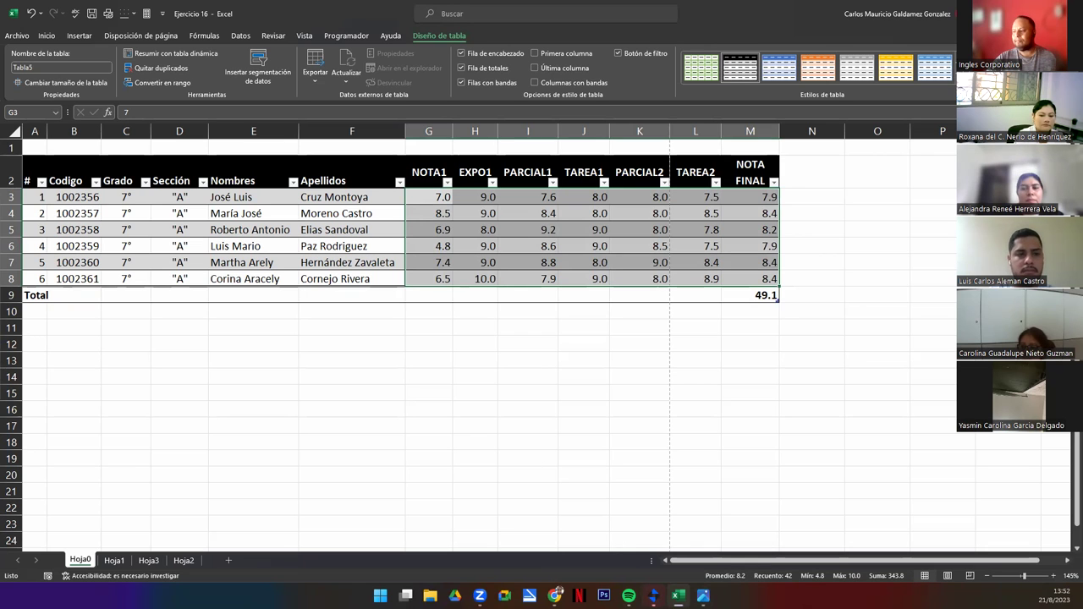
key(alt+Tab)
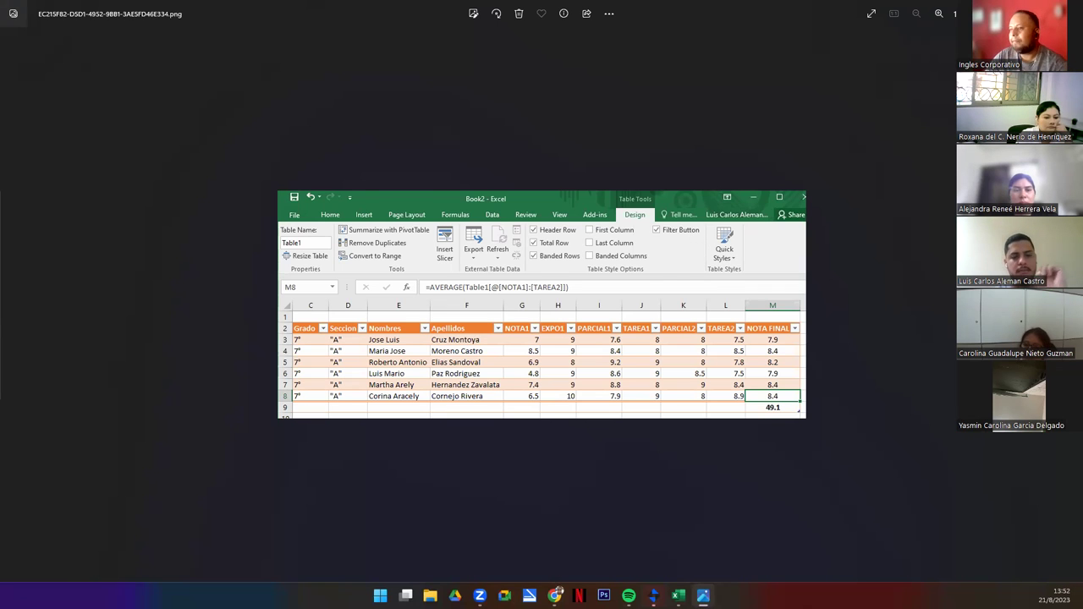
key(alt+Tab)
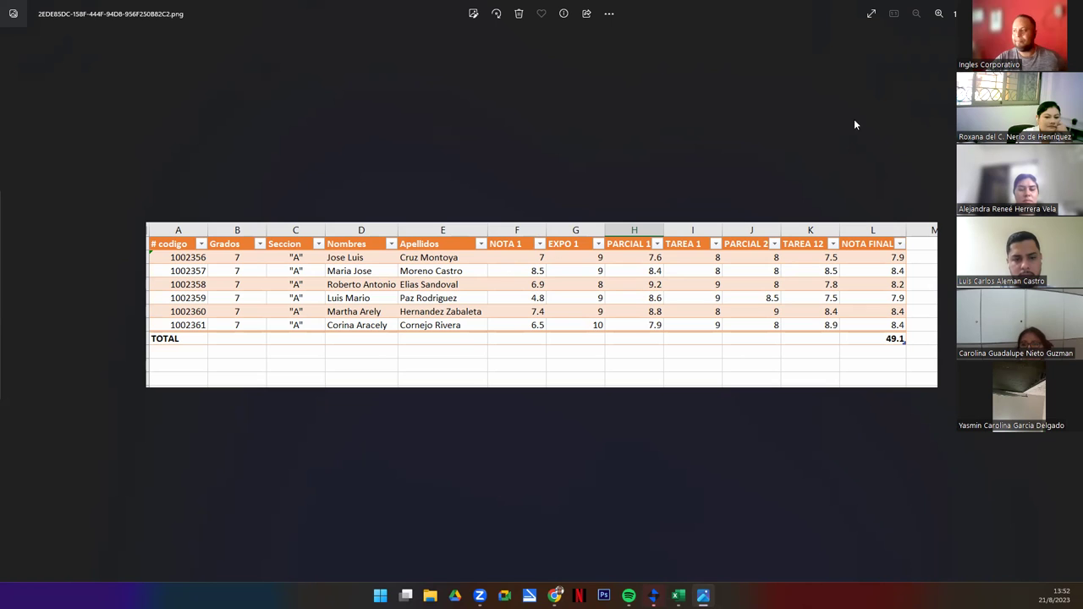
key(alt+Tab)
Step: Close the second screenshot window and the full-screen Photos viewer
mouse_move(432, 197)
mouse_down()
mouse_move(446, 212)
mouse_move(749, 280)
mouse_up()
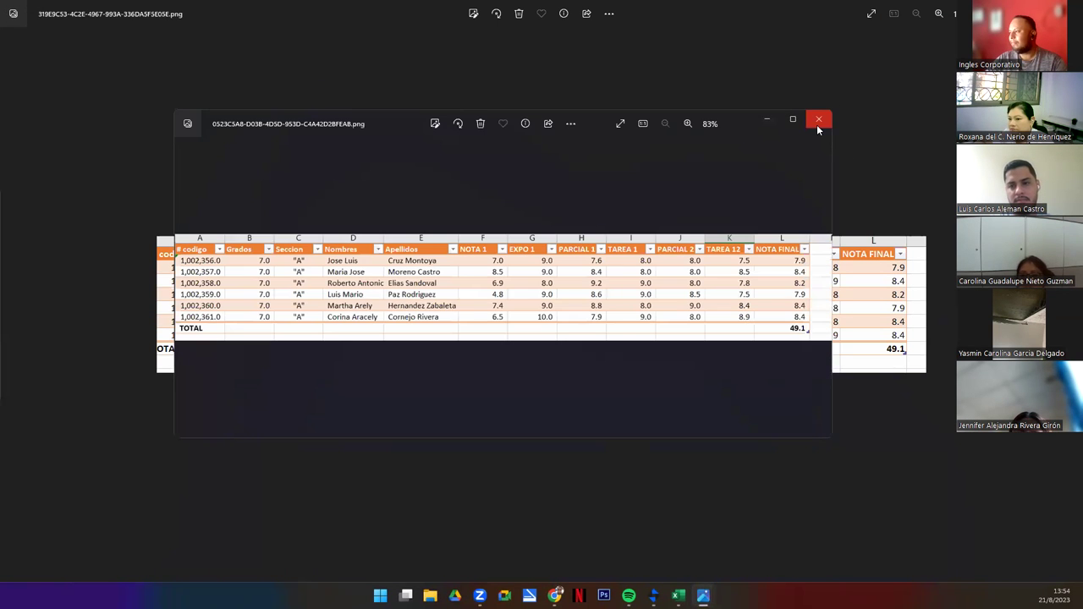
click(816, 124)
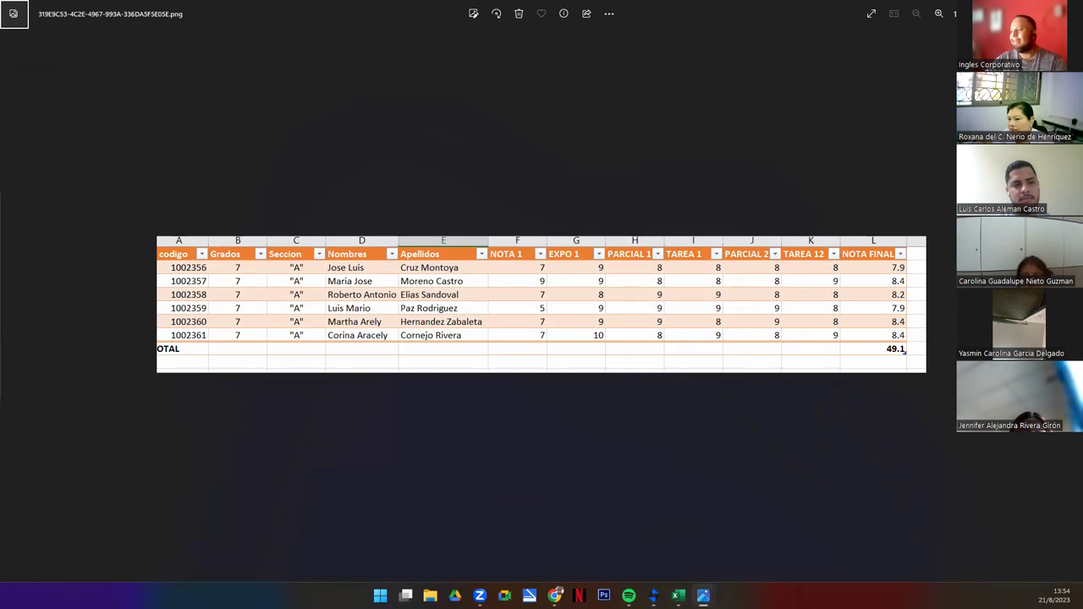
key(alt+F4)
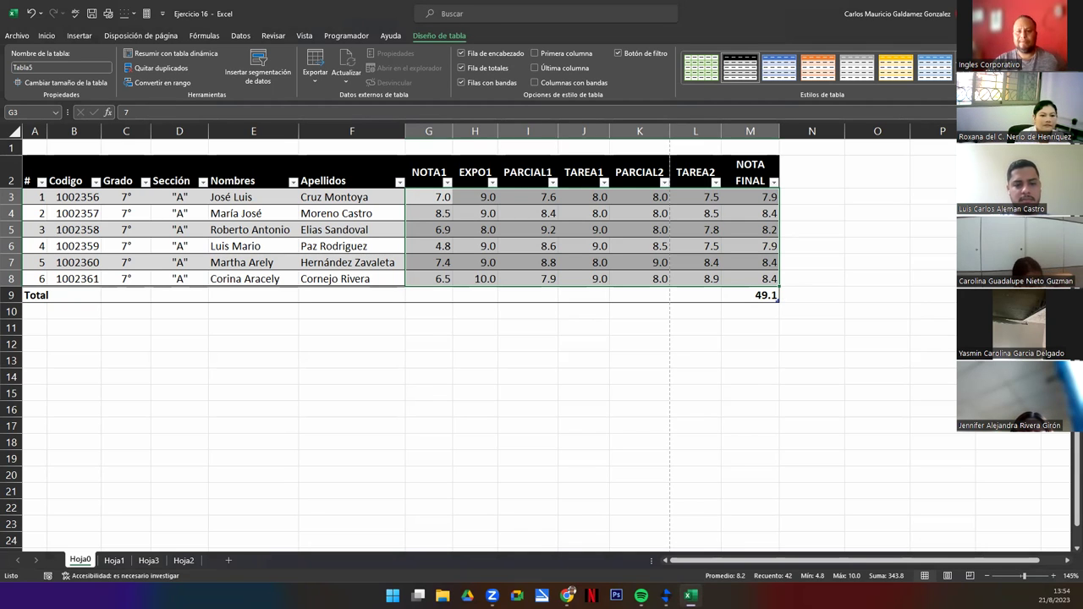
Step: Review the student's purple-styled table screenshot, then close its viewer
click(397, 263)
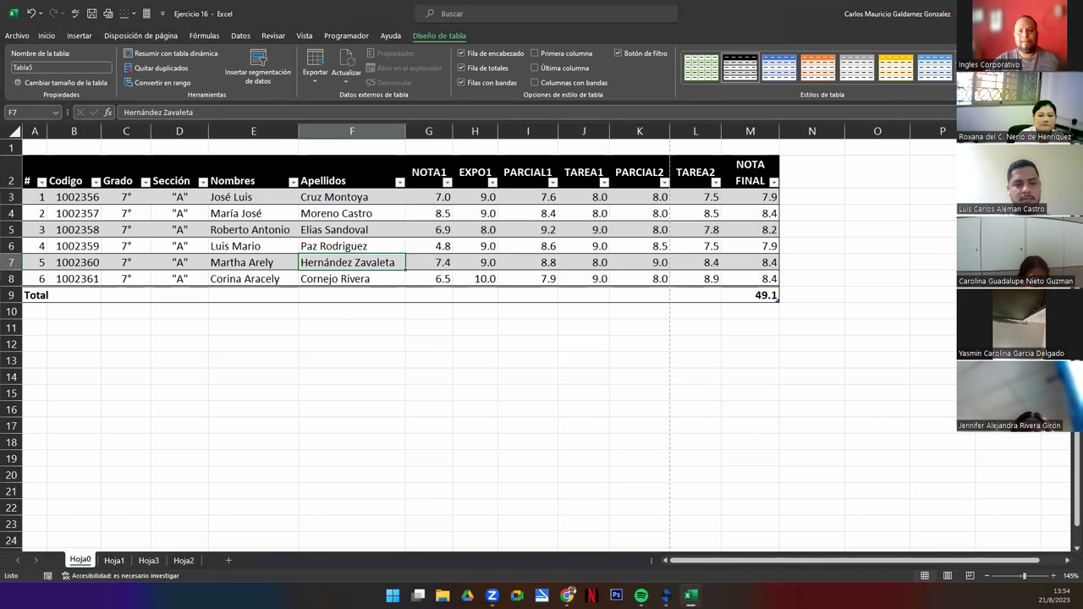
key(alt+Tab)
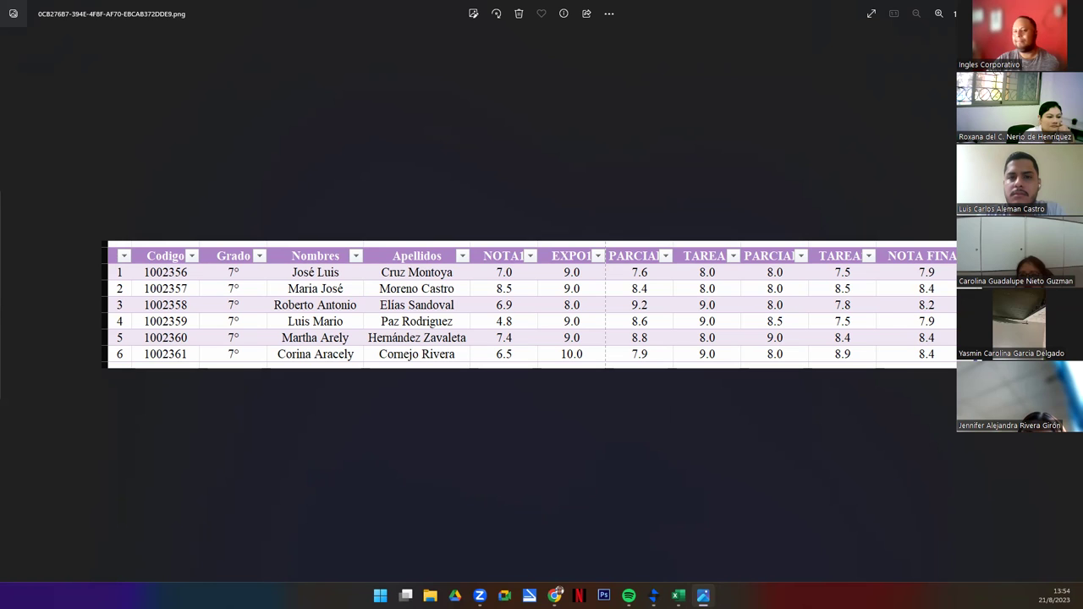
key(alt+F4)
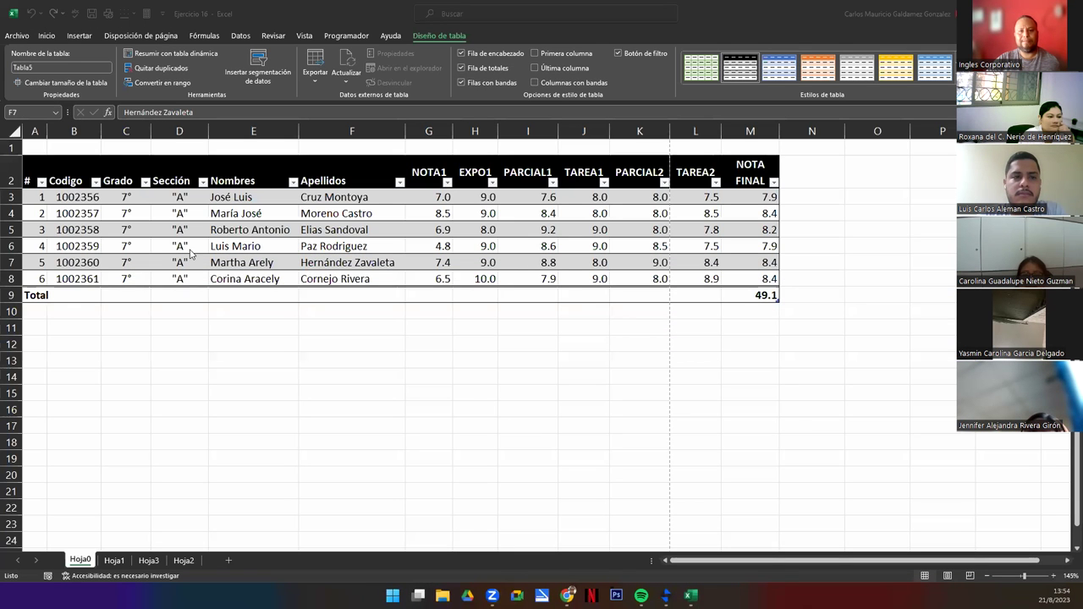
Step: Browse the table styles gallery without changing the style, then go to Hoja1
click(125, 264)
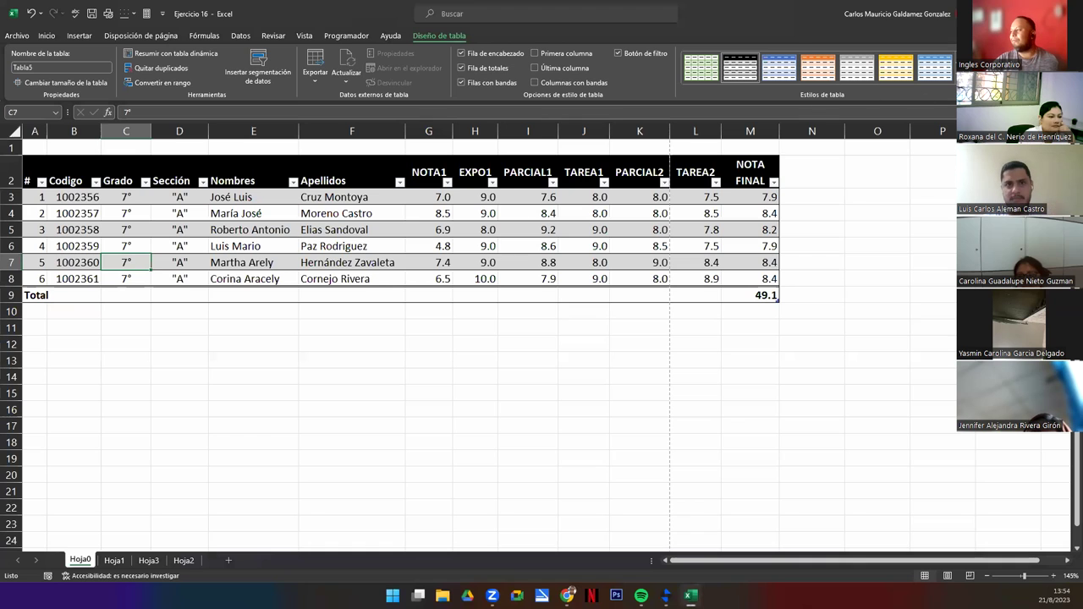
click(951, 82)
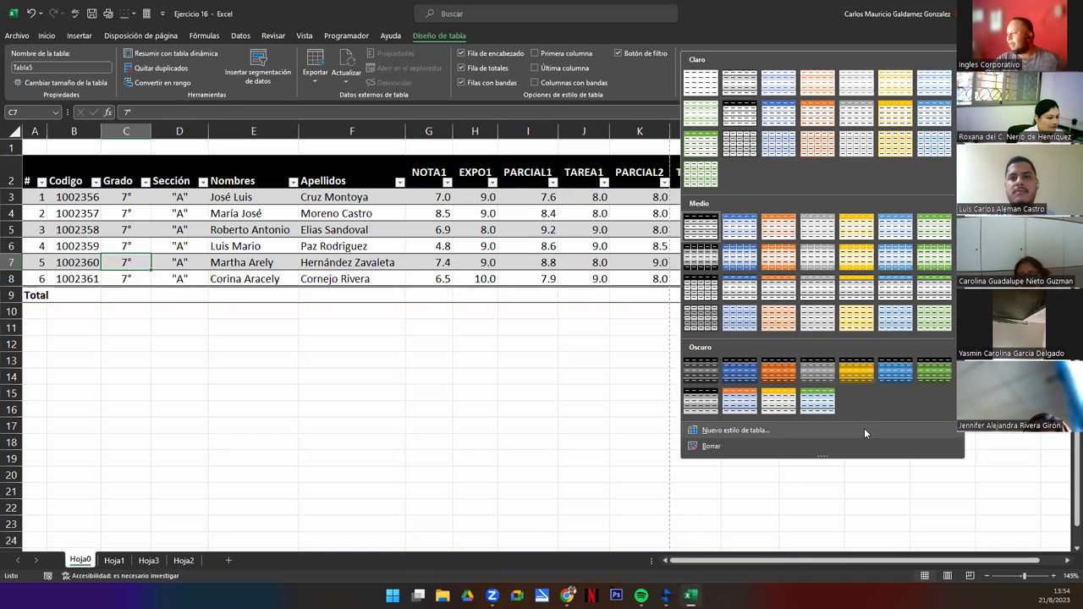
click(376, 289)
click(350, 275)
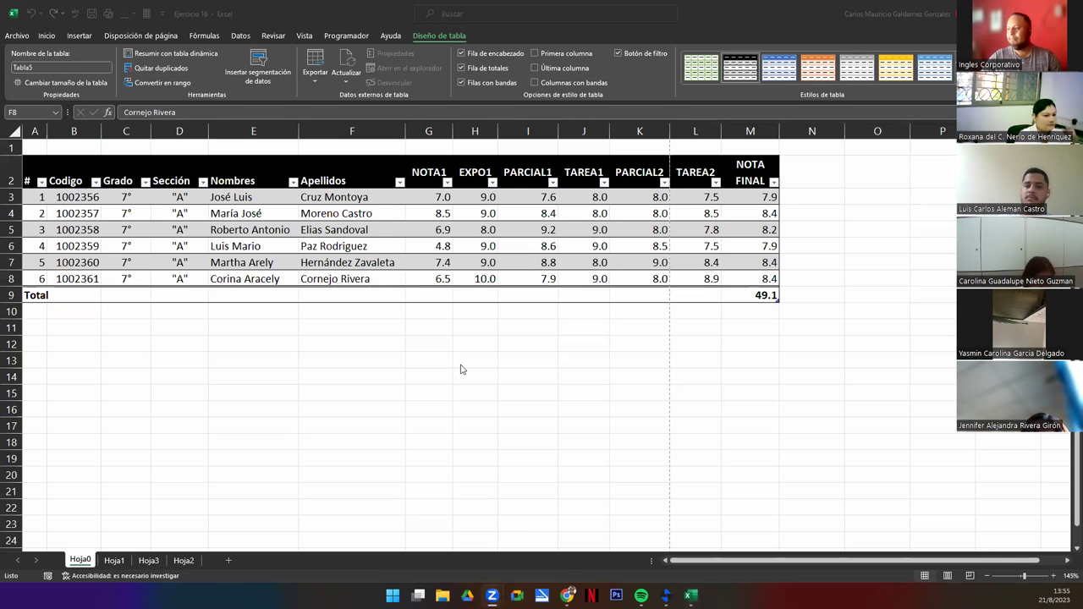
click(115, 561)
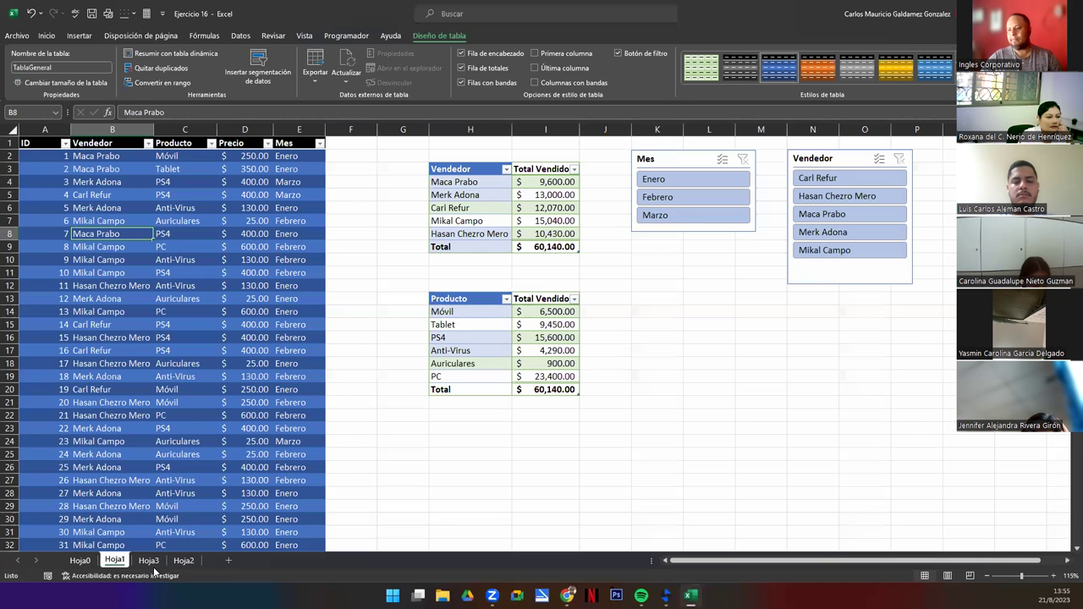
Step: Return to Hoja0 and select the grade table A2:M9 including the Total row
click(148, 561)
click(89, 561)
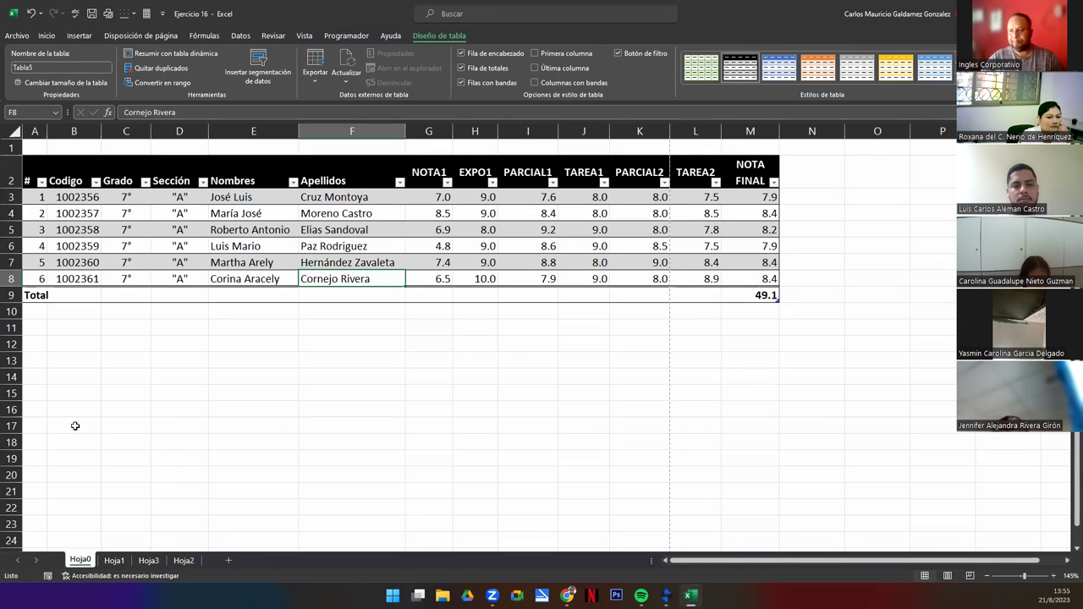
click(112, 397)
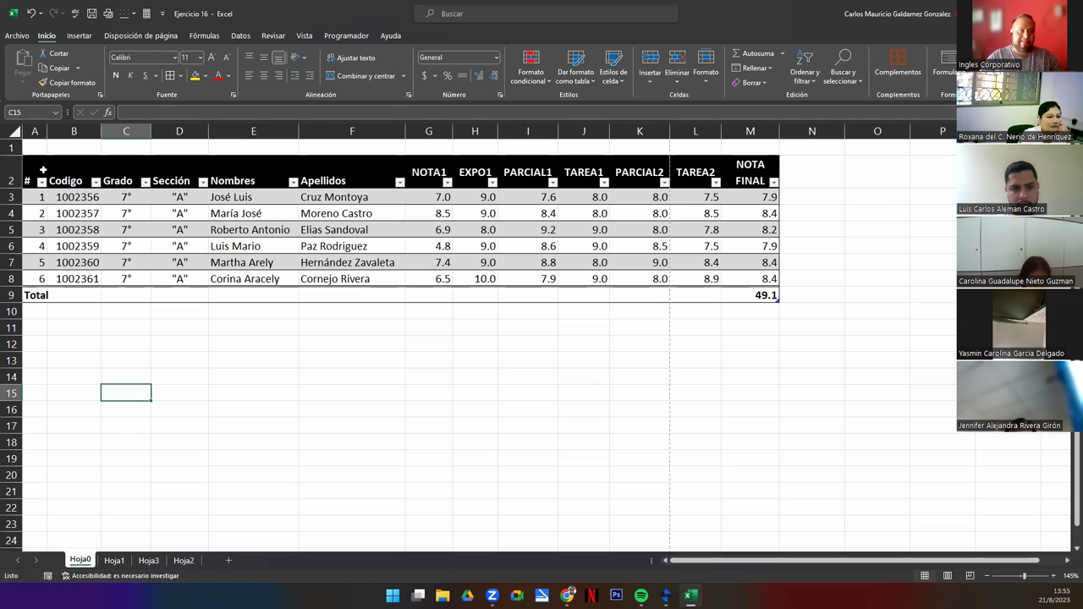
drag(44, 167, 739, 296)
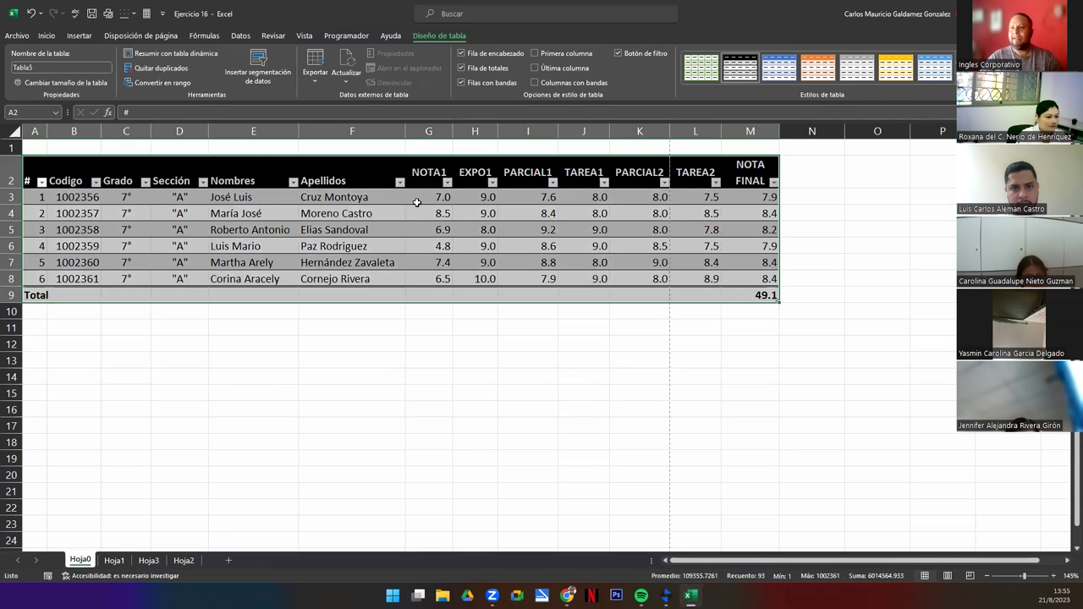
click(79, 35)
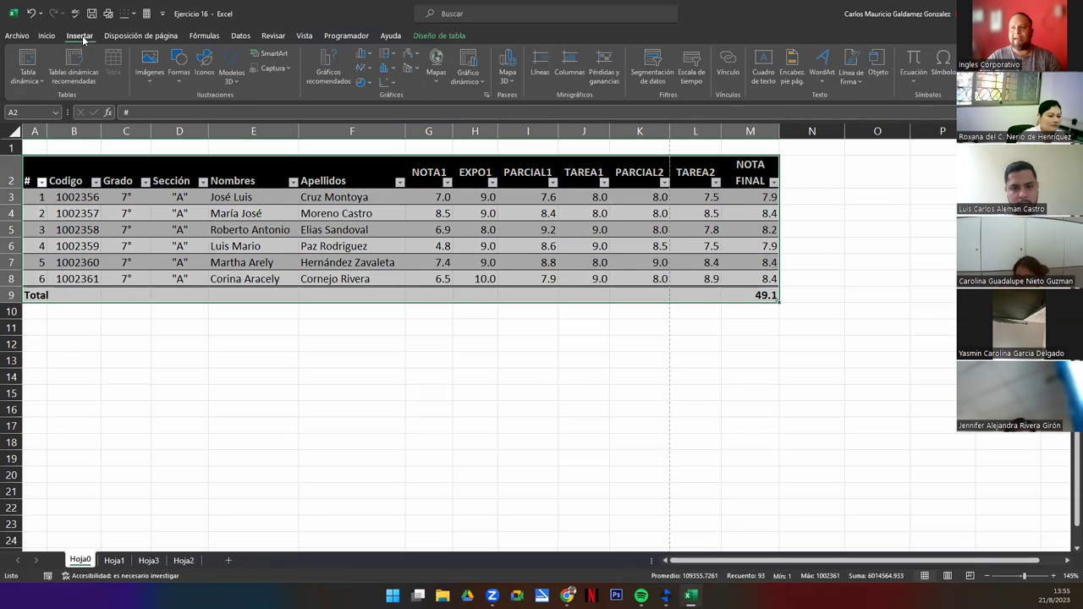
Step: Create empty pivot table TablaDinámica1 from the grades table on new sheet Hoja4, then return to Hoja0
click(30, 58)
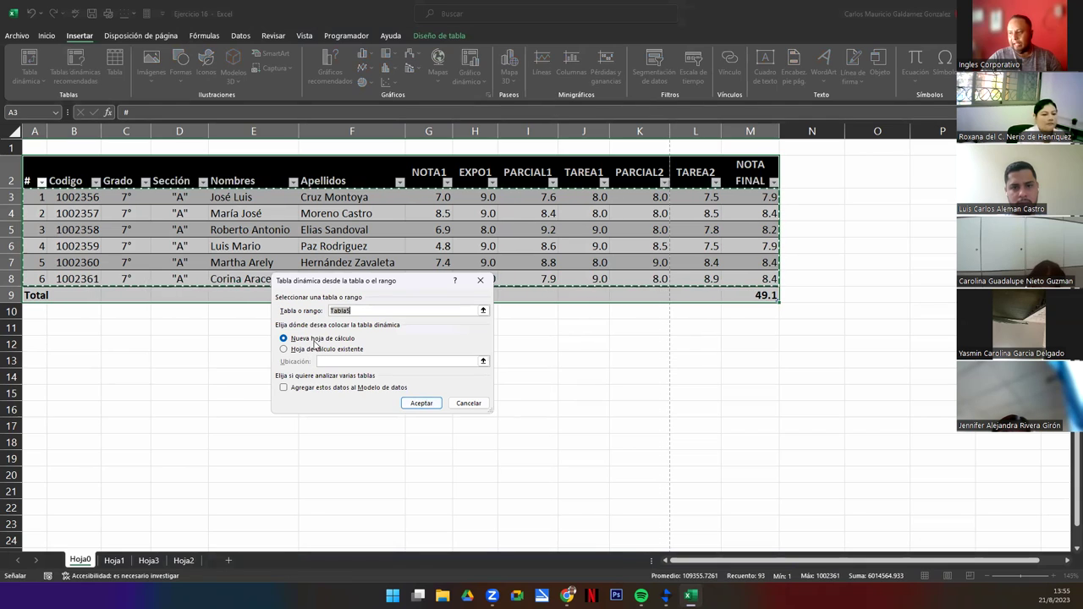
click(411, 406)
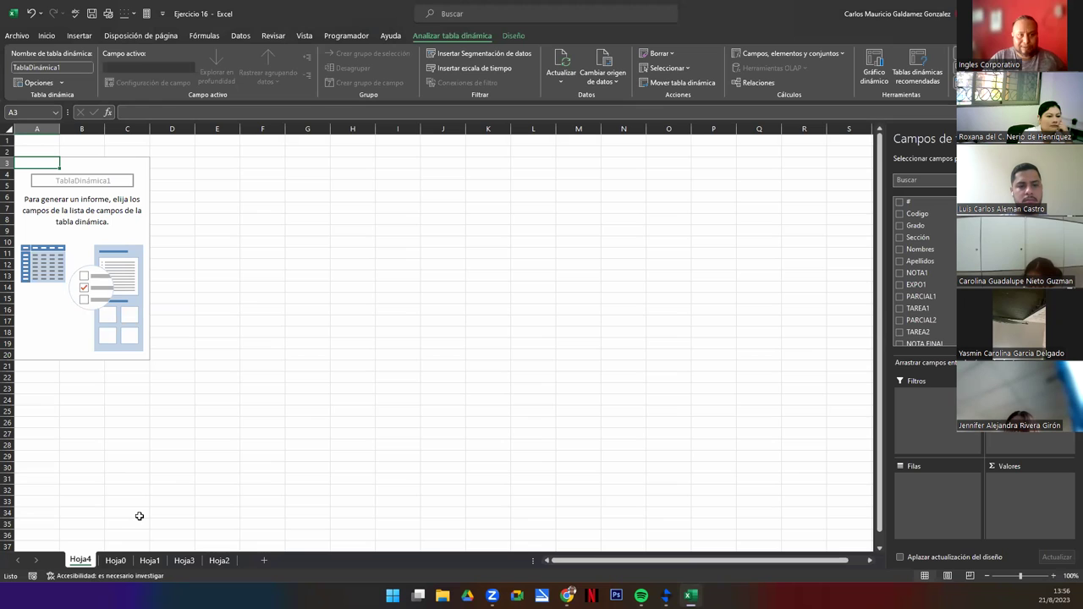
click(118, 561)
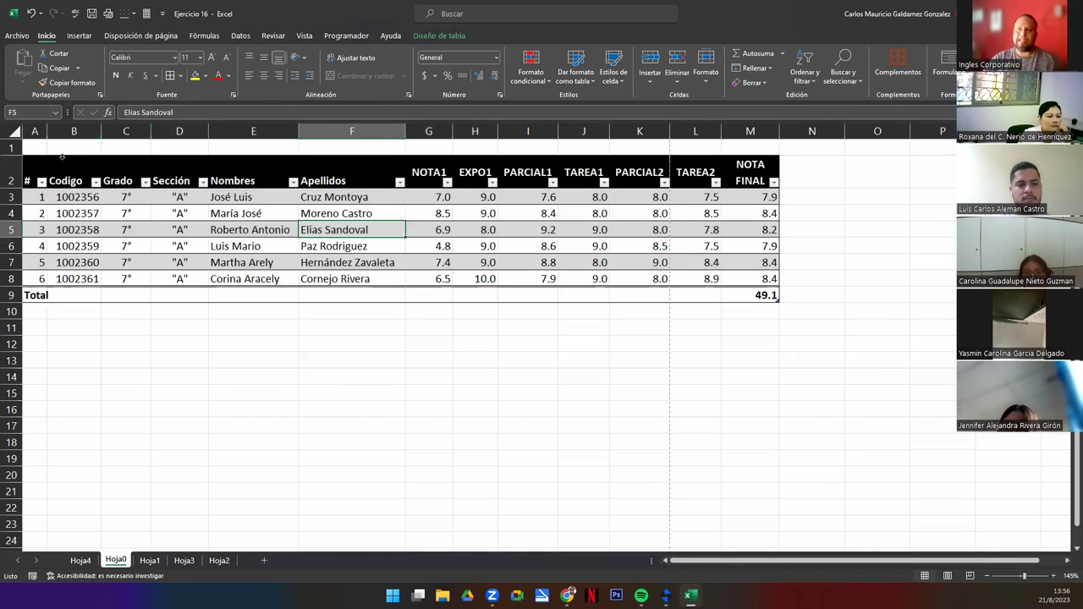
Step: Look over the invoice rows A2:F14 on Hoja3 and the Hola table C5:G18 on Hoja2
click(183, 561)
drag(49, 157, 415, 336)
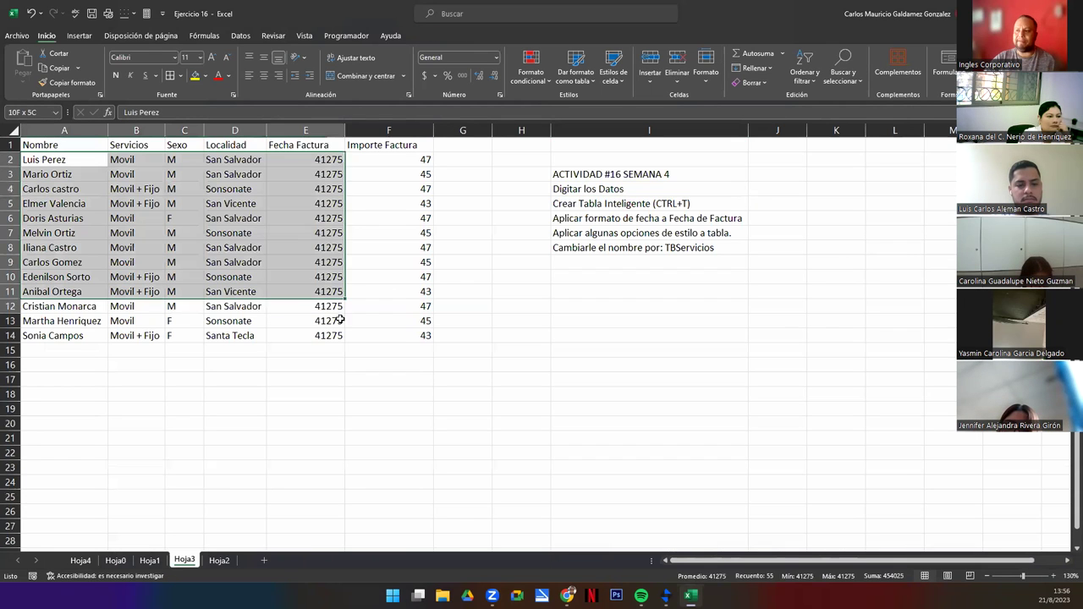
click(220, 560)
click(182, 559)
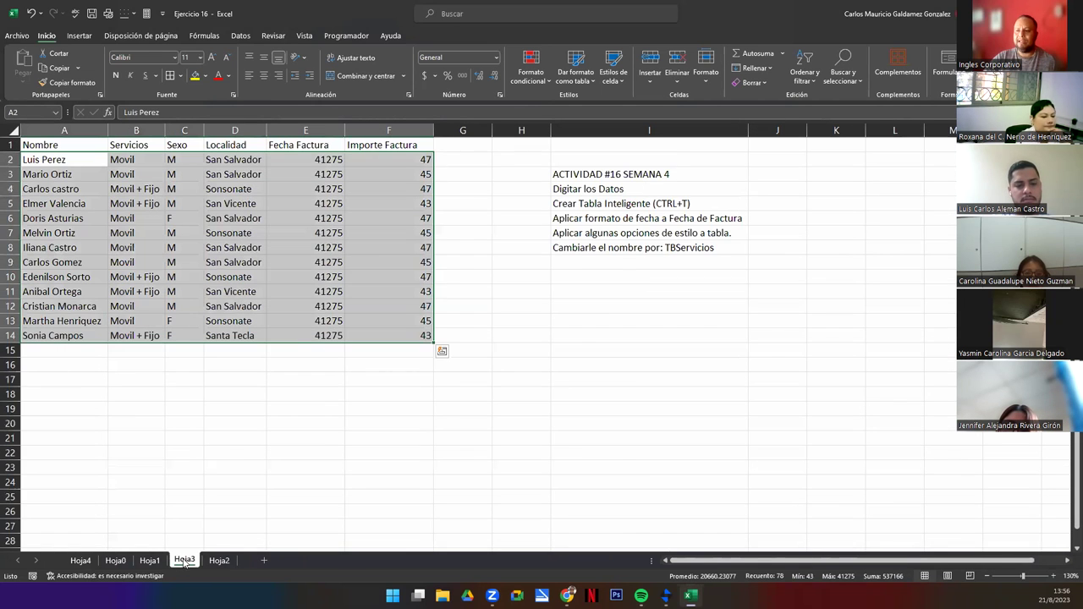
click(218, 560)
drag(117, 185, 301, 314)
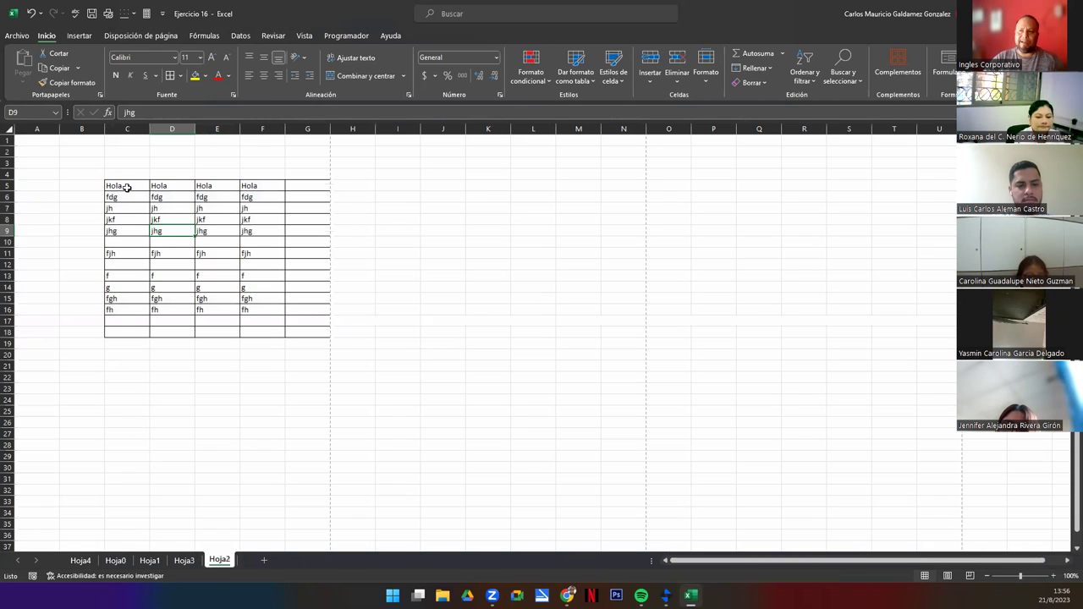
drag(304, 331, 304, 332)
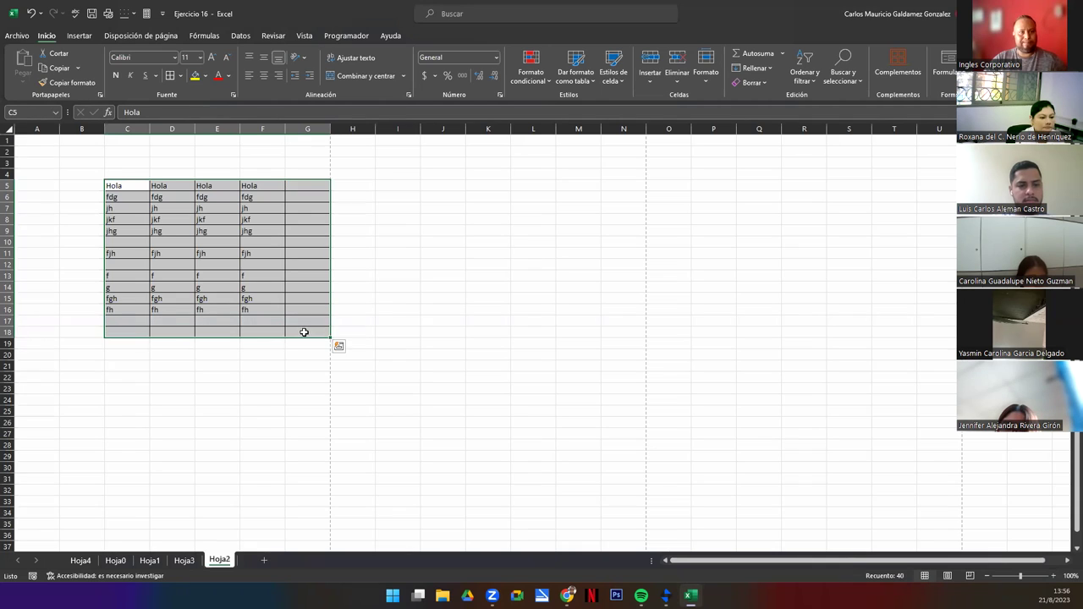
click(182, 560)
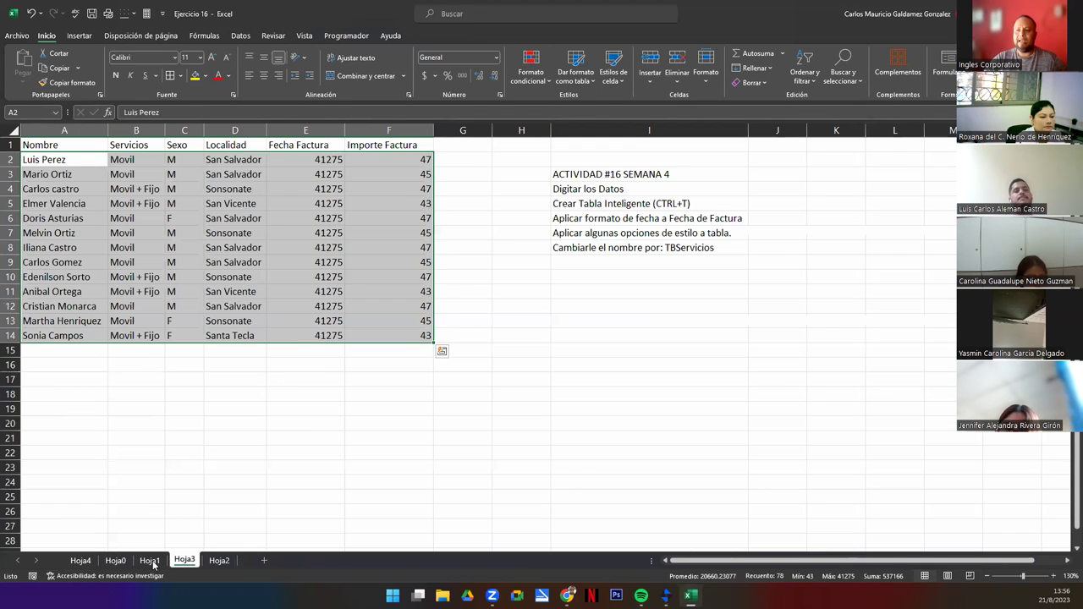
Step: Build the Hoja4 pivot table with Grado rows, Sección columns and the sum of NOTA FINAL
click(88, 561)
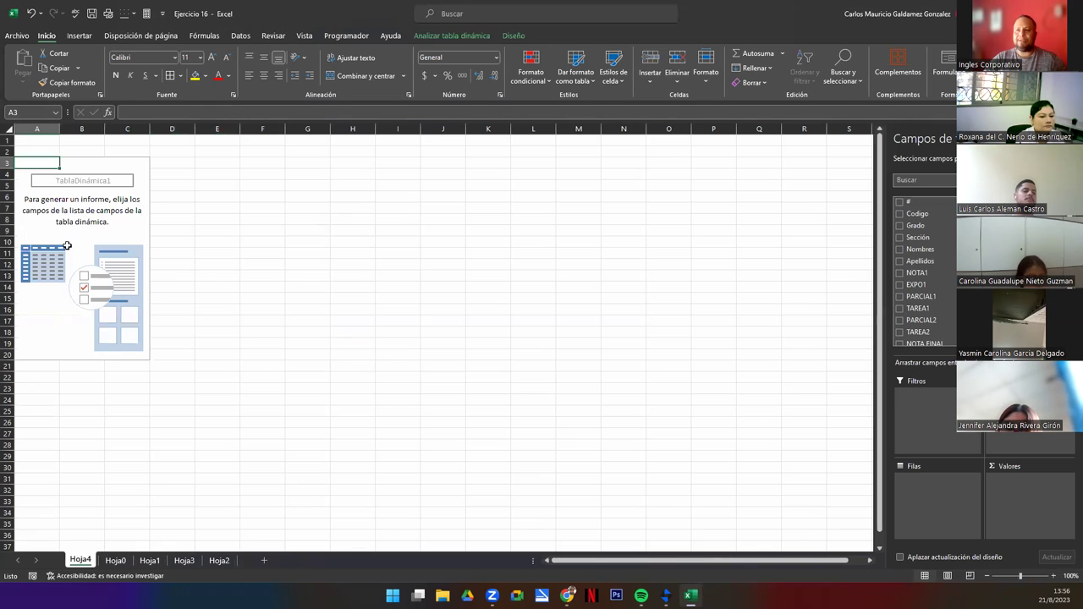
click(69, 172)
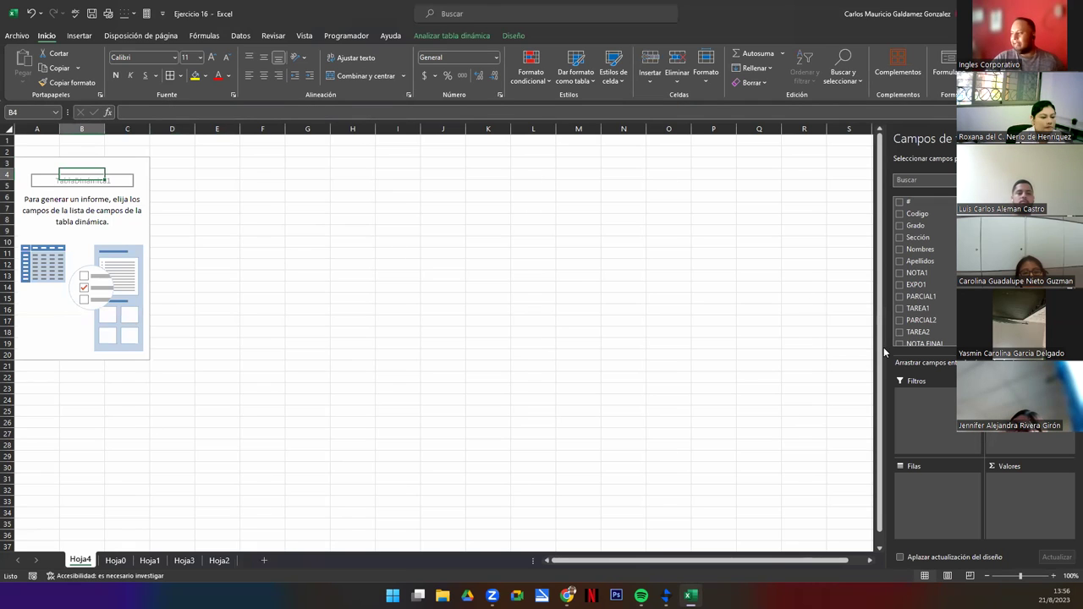
click(905, 226)
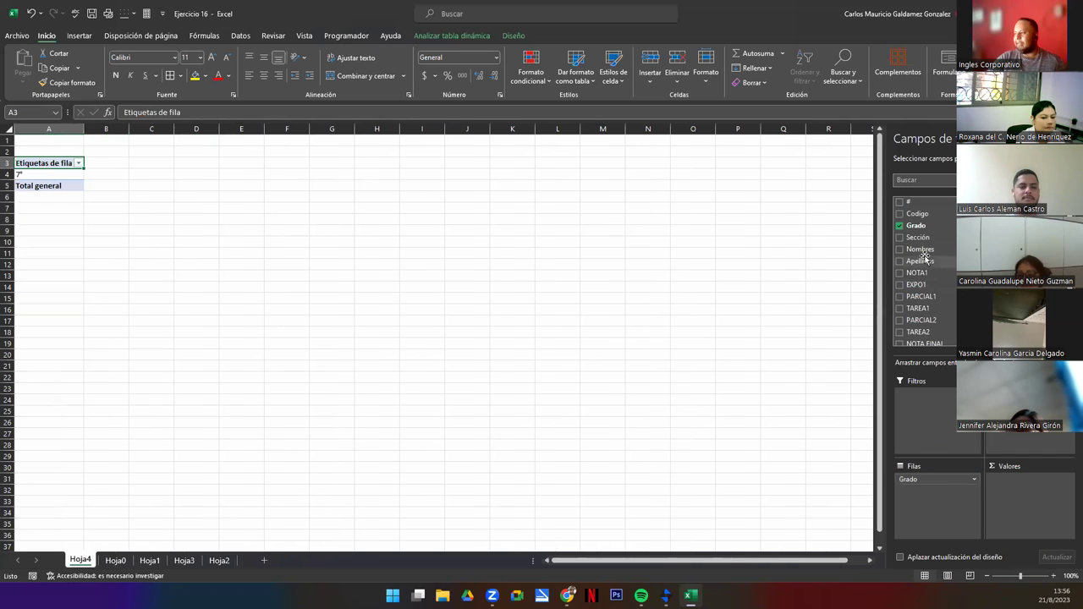
drag(918, 237, 1027, 419)
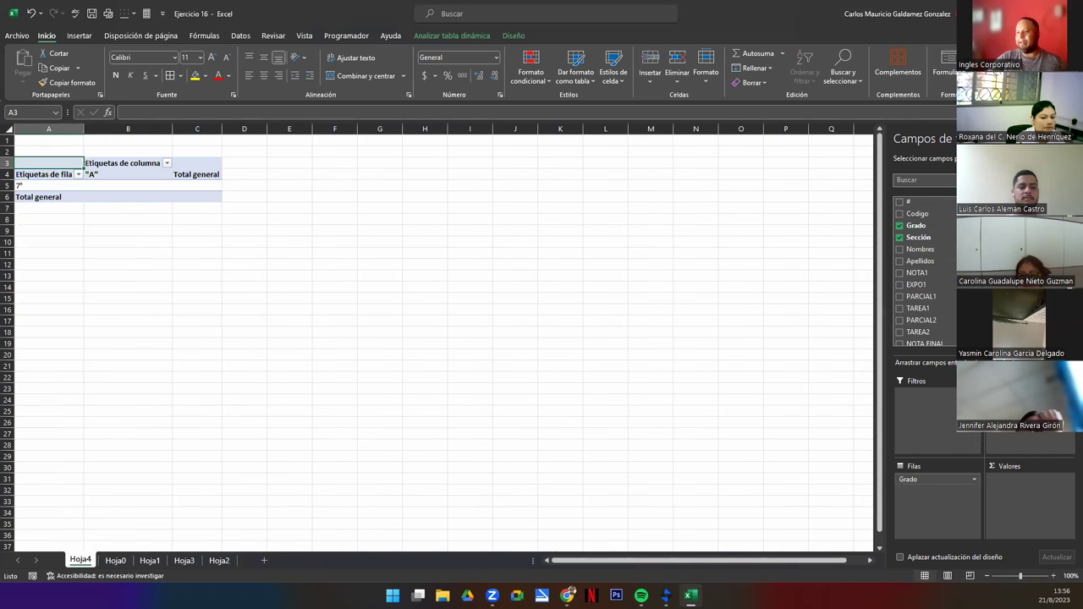
scroll(930, 296, down, 2)
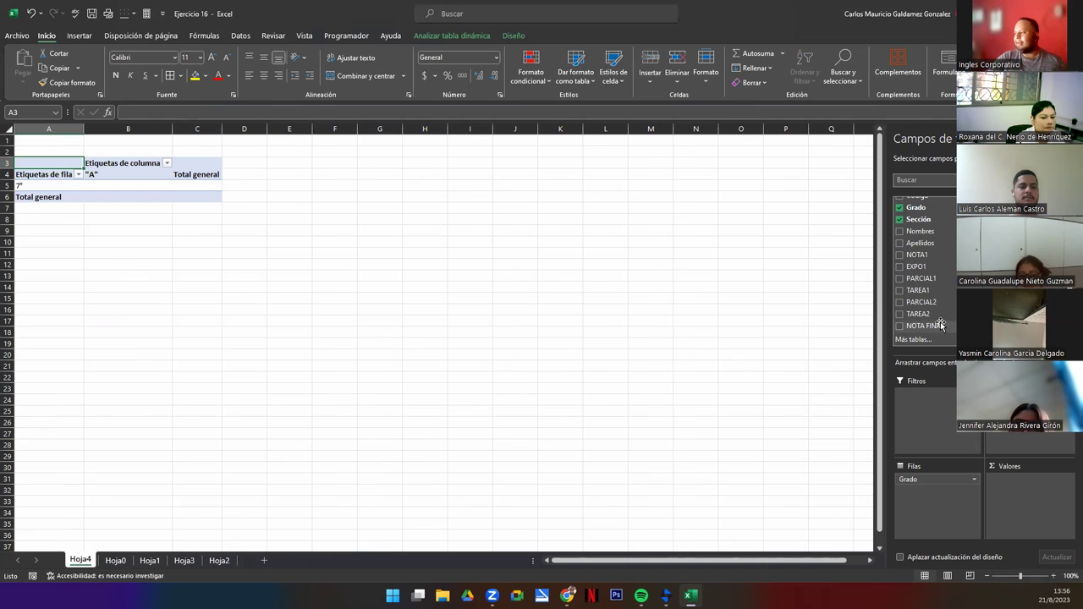
drag(939, 326, 1019, 492)
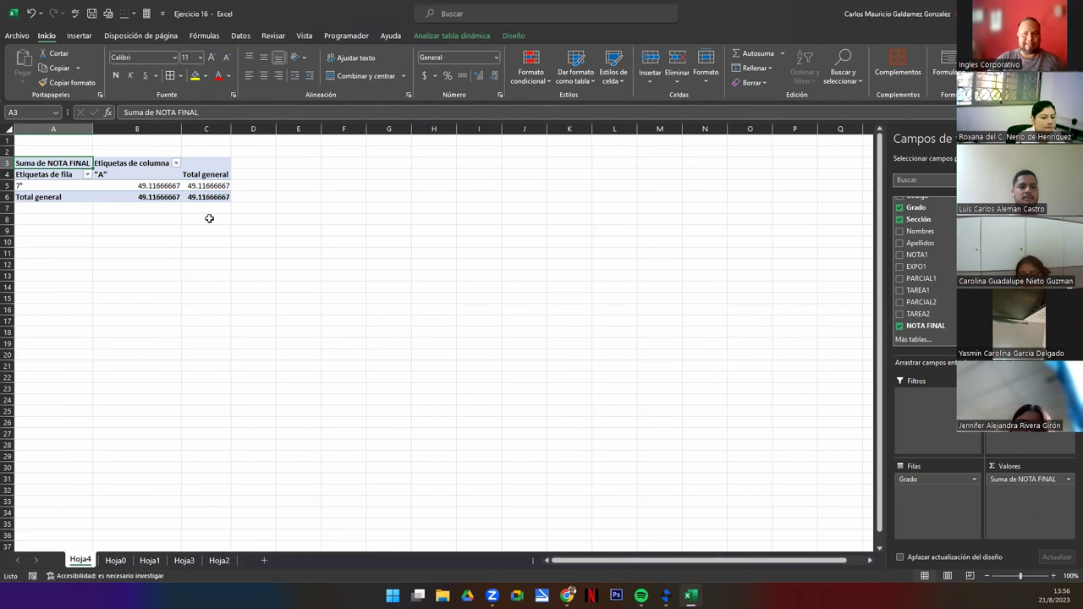
drag(51, 162, 207, 196)
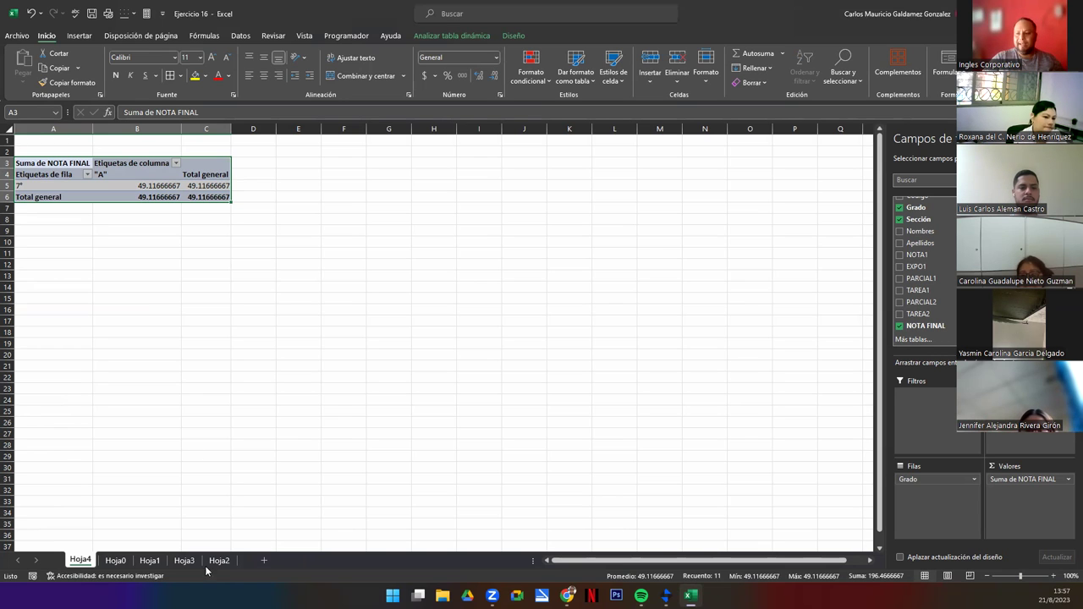
Step: Glance through Hoja0 and Hoja2, ending on the invoice data in Hoja3
click(115, 560)
click(211, 275)
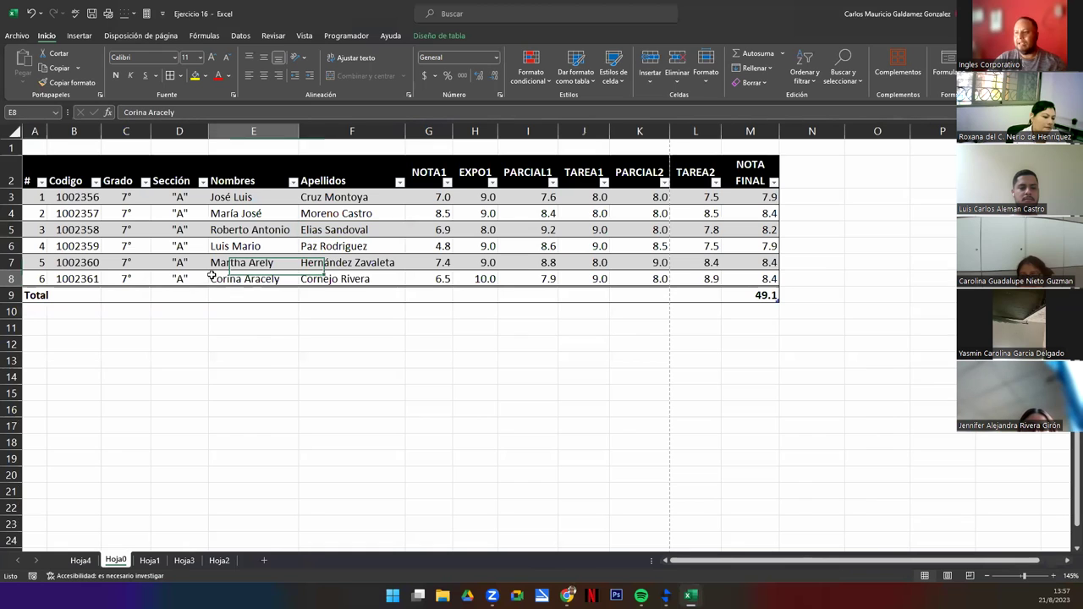
click(220, 560)
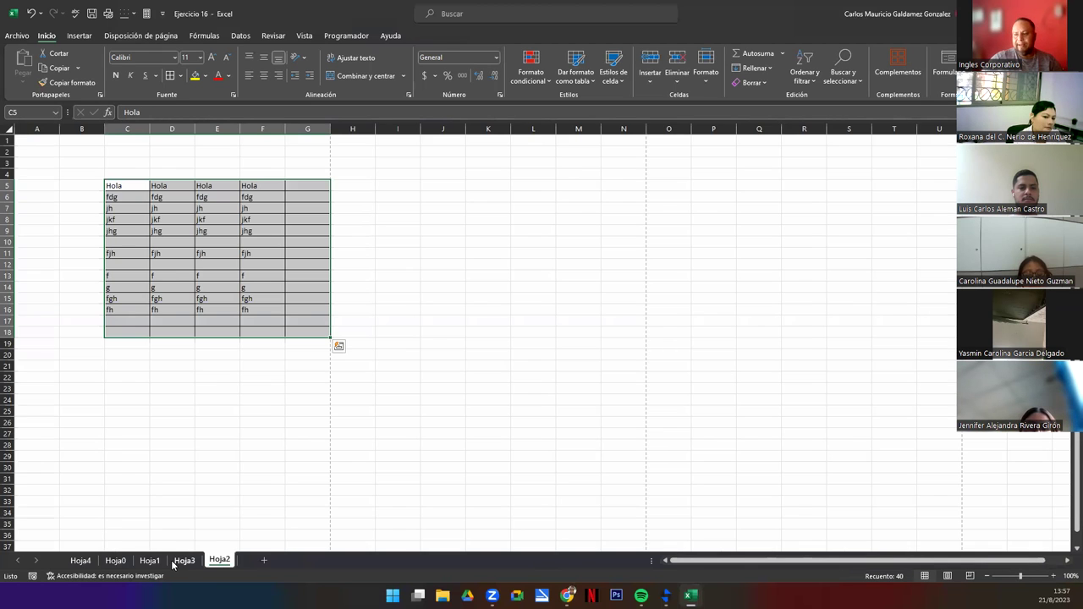
click(184, 560)
click(334, 428)
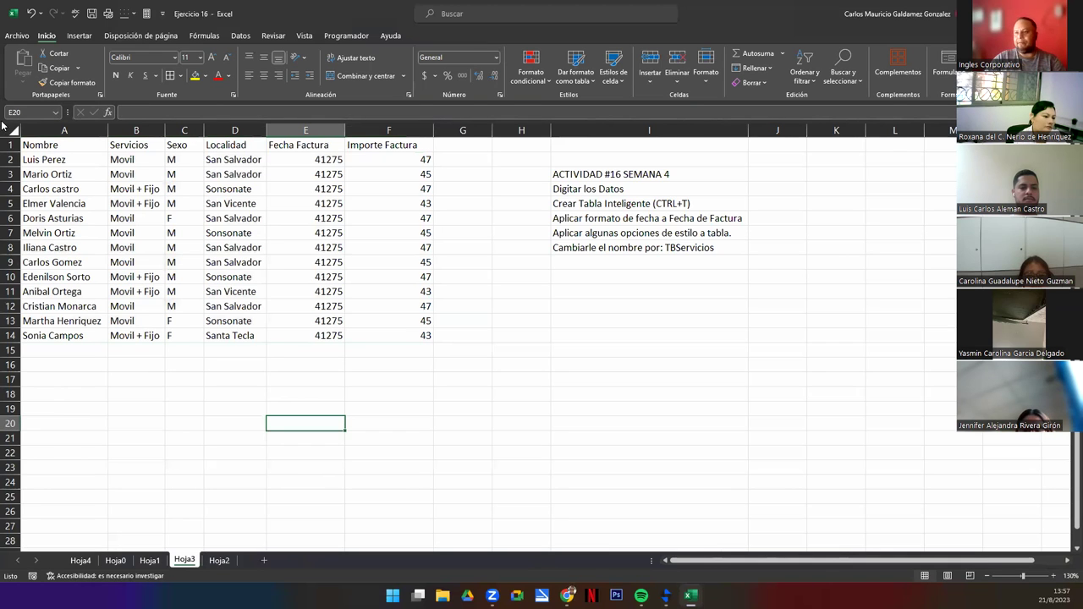
key(super+shift+s)
drag(2, 122, 781, 356)
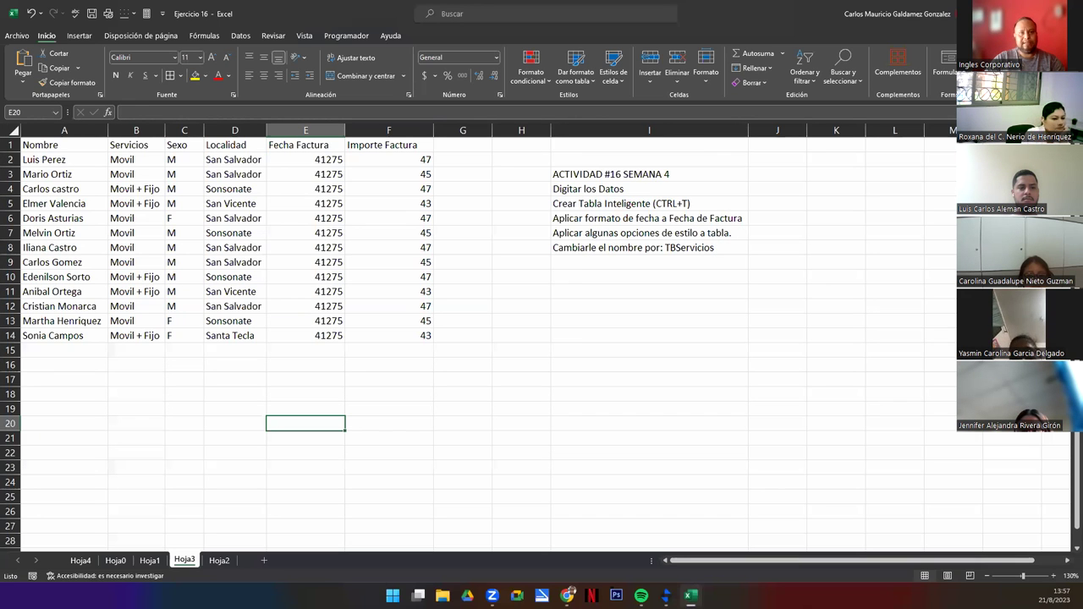
key(alt+Tab)
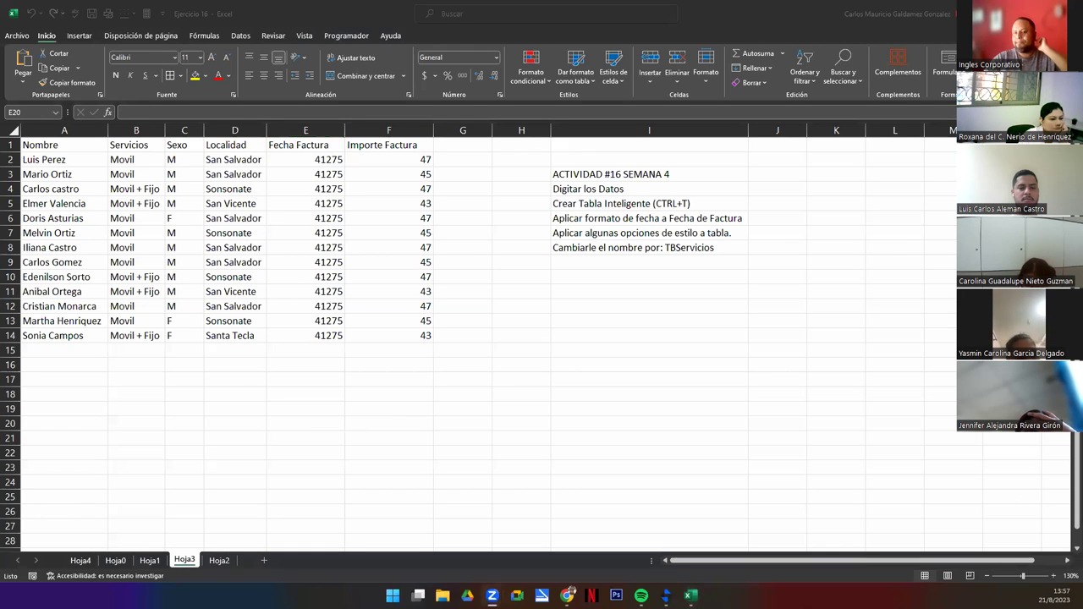
key(alt+Tab)
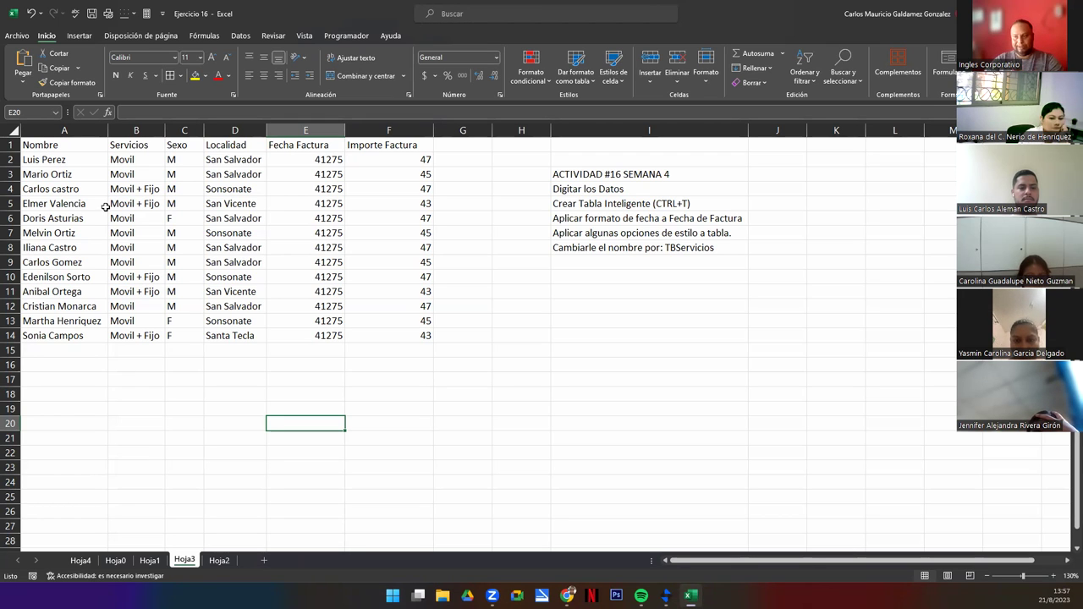
drag(28, 160, 64, 330)
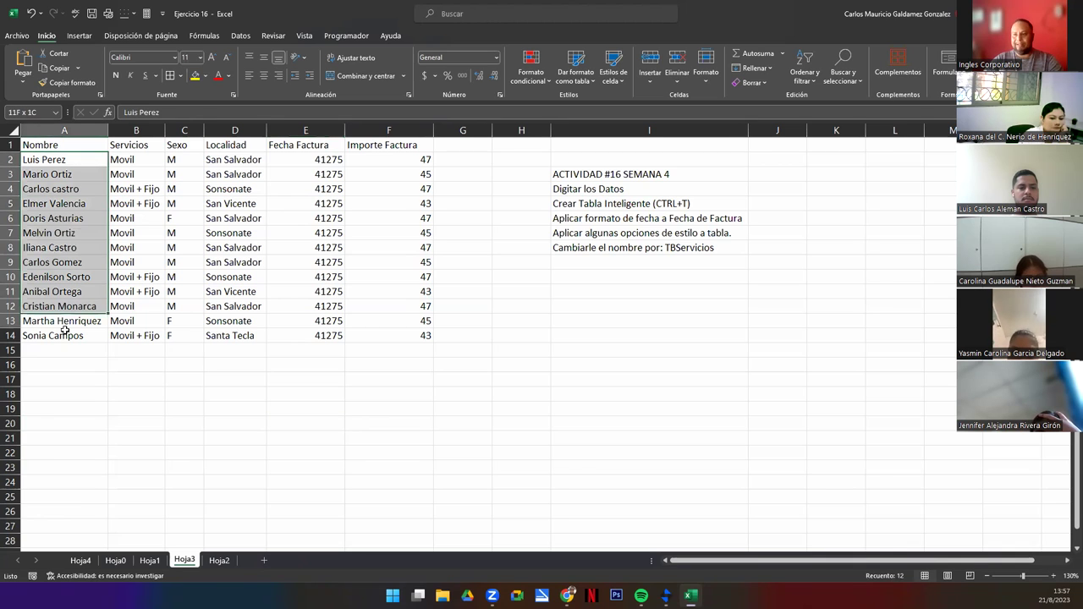
drag(65, 331, 65, 332)
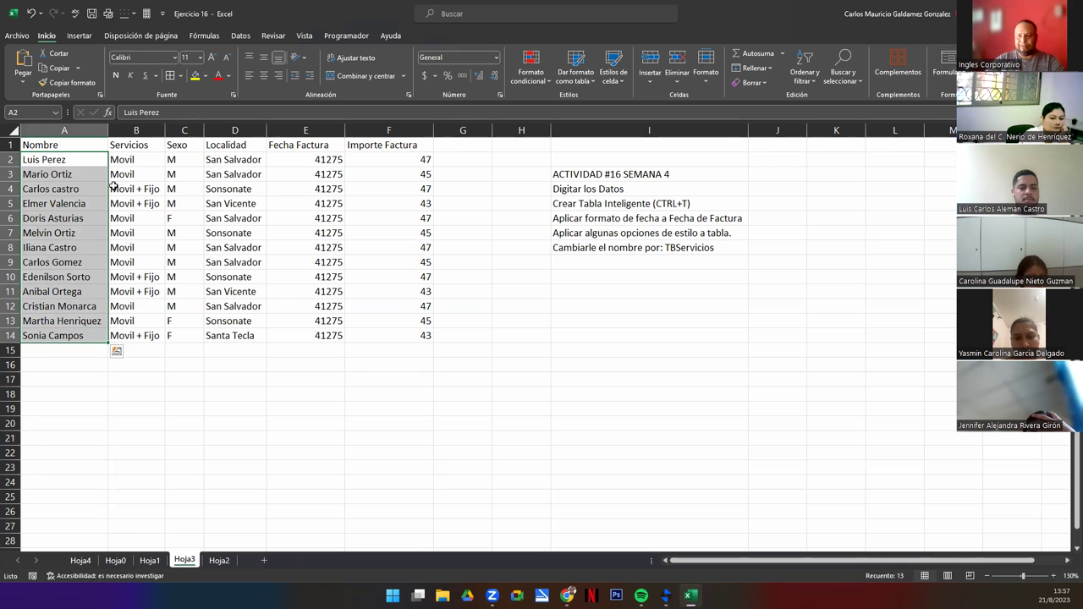
drag(127, 160, 142, 336)
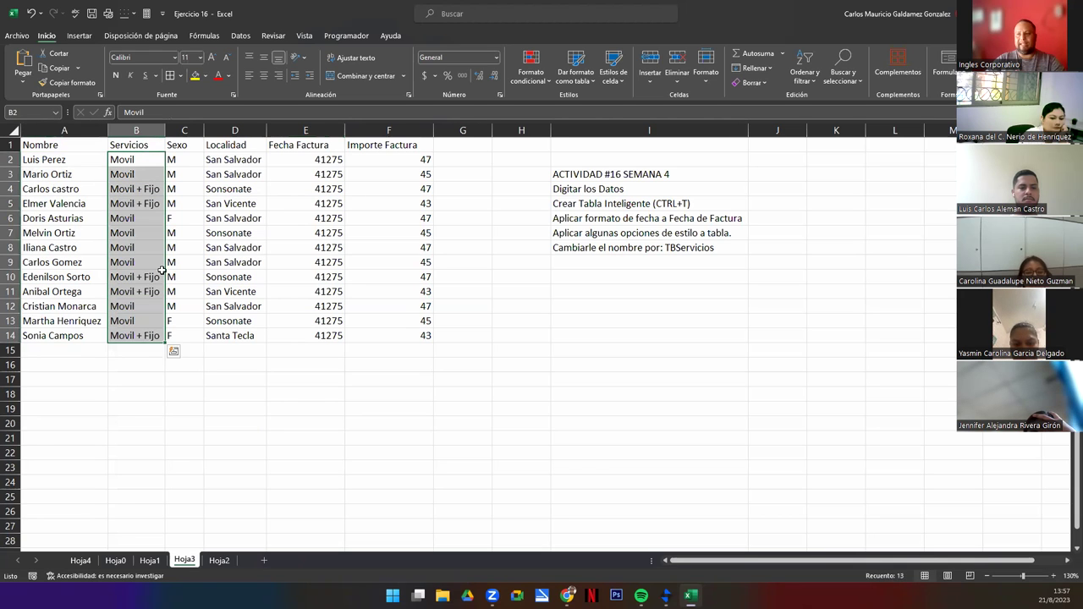
drag(182, 161, 175, 336)
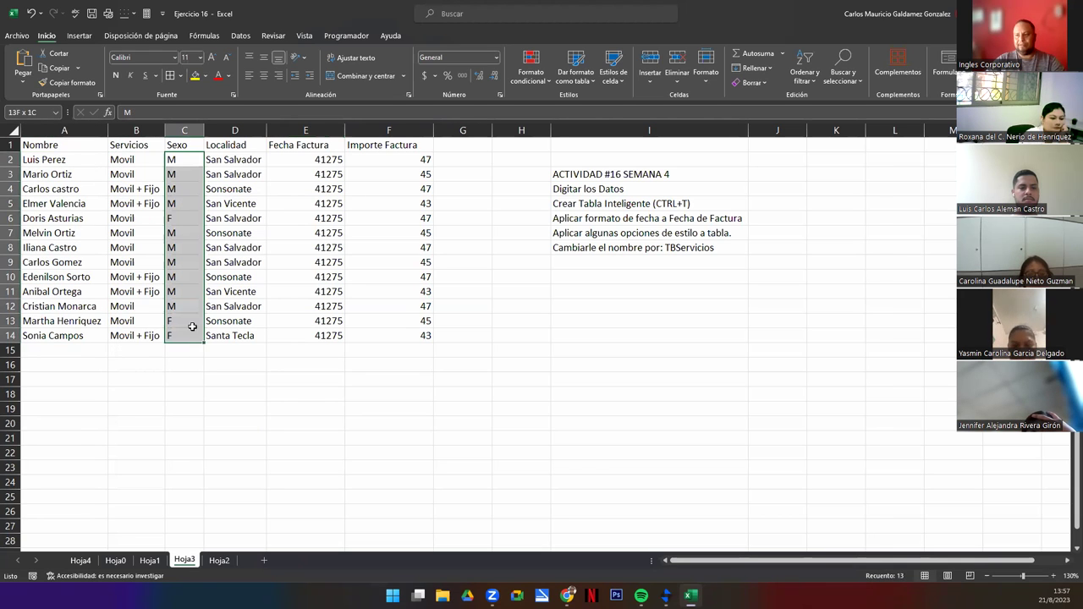
drag(227, 158, 237, 333)
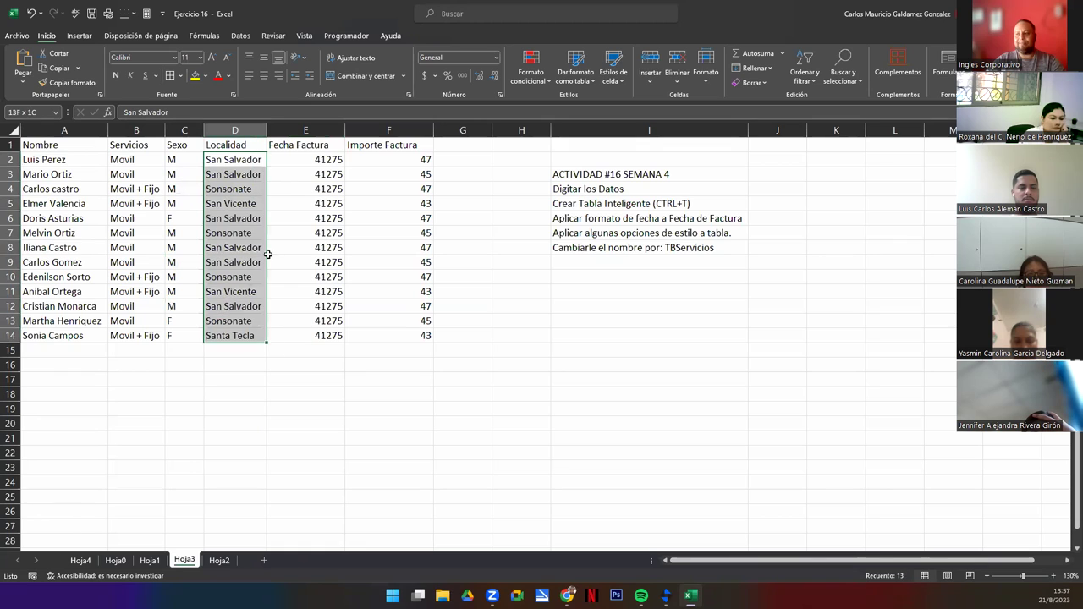
drag(287, 157, 305, 338)
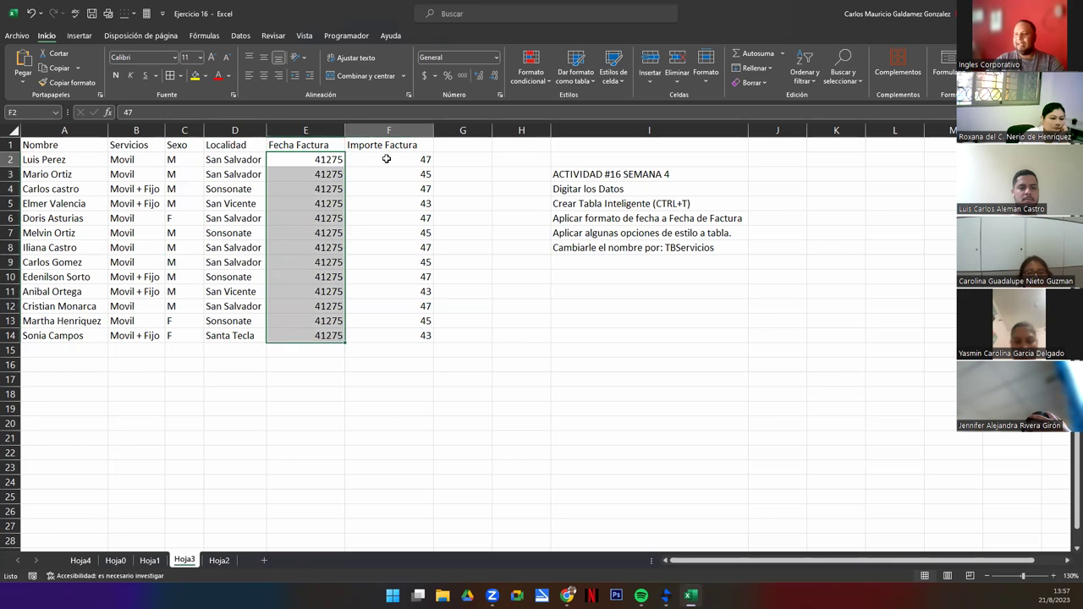
drag(386, 159, 393, 333)
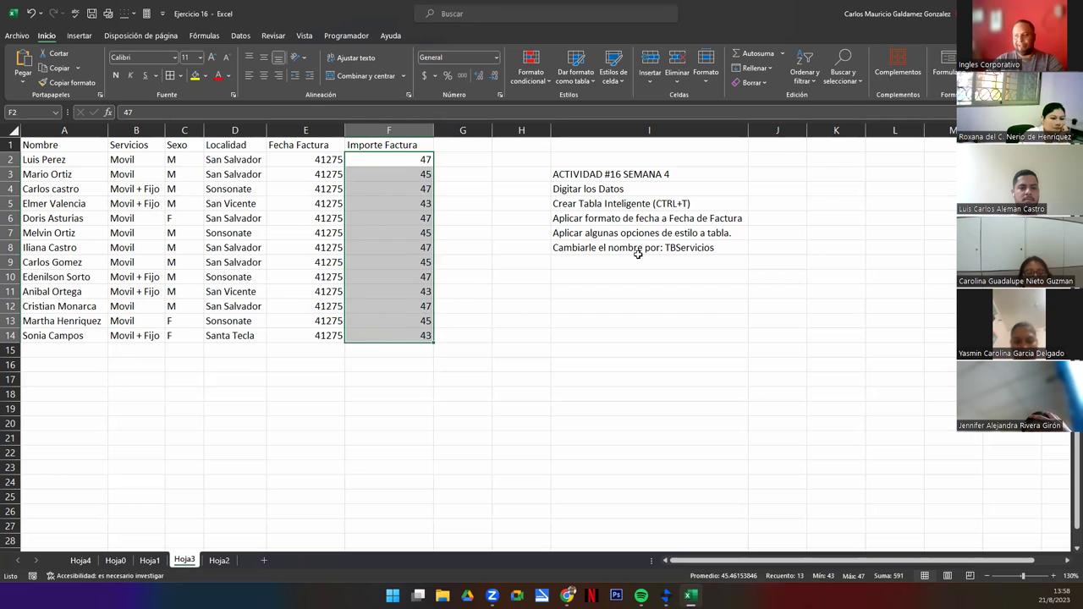
drag(575, 174, 613, 253)
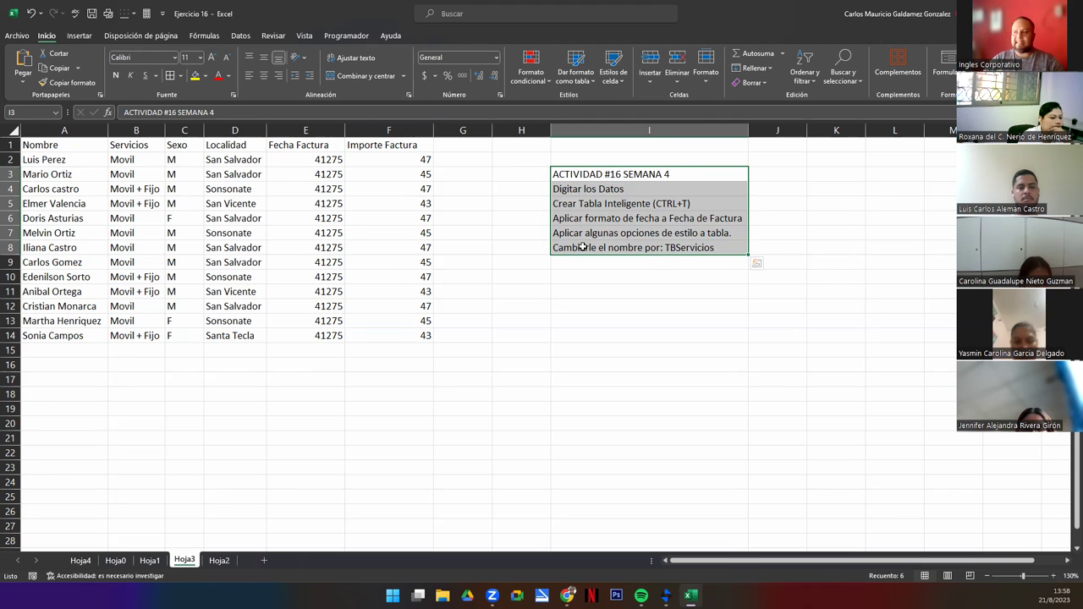
Step: Select the invoice table and review the smart-table and Fecha de Factura formatting instructions
click(406, 291)
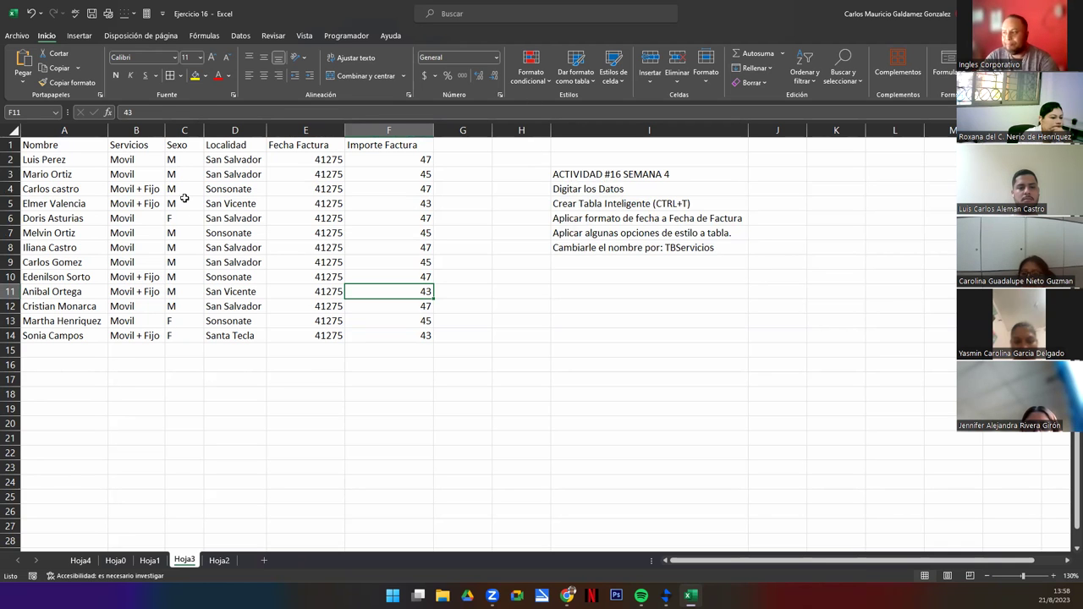
mouse_move(79, 149)
mouse_down()
mouse_move(178, 169)
mouse_move(391, 336)
mouse_up()
click(575, 205)
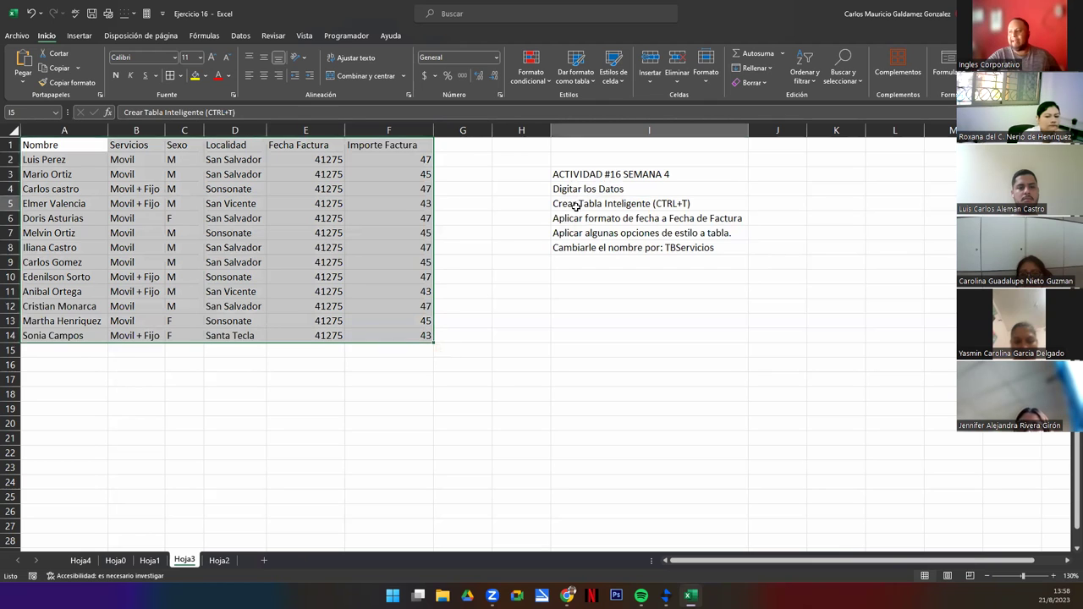
click(580, 221)
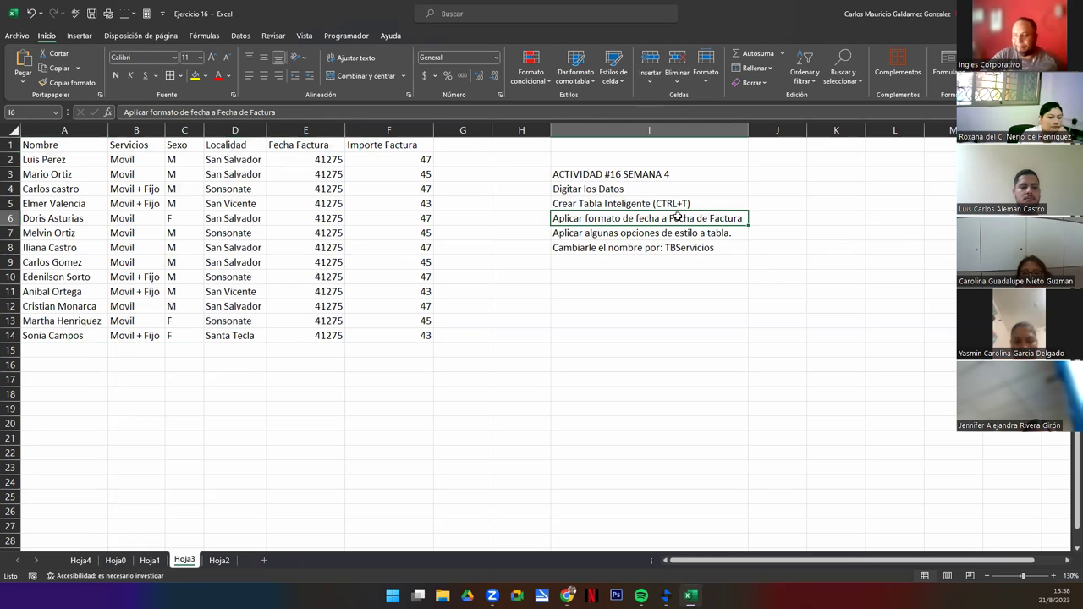
Step: Try Fecha corta on E2:E14 and Contabilidad on F2:F14, undoing each, then go to Hoja2
drag(315, 158, 319, 339)
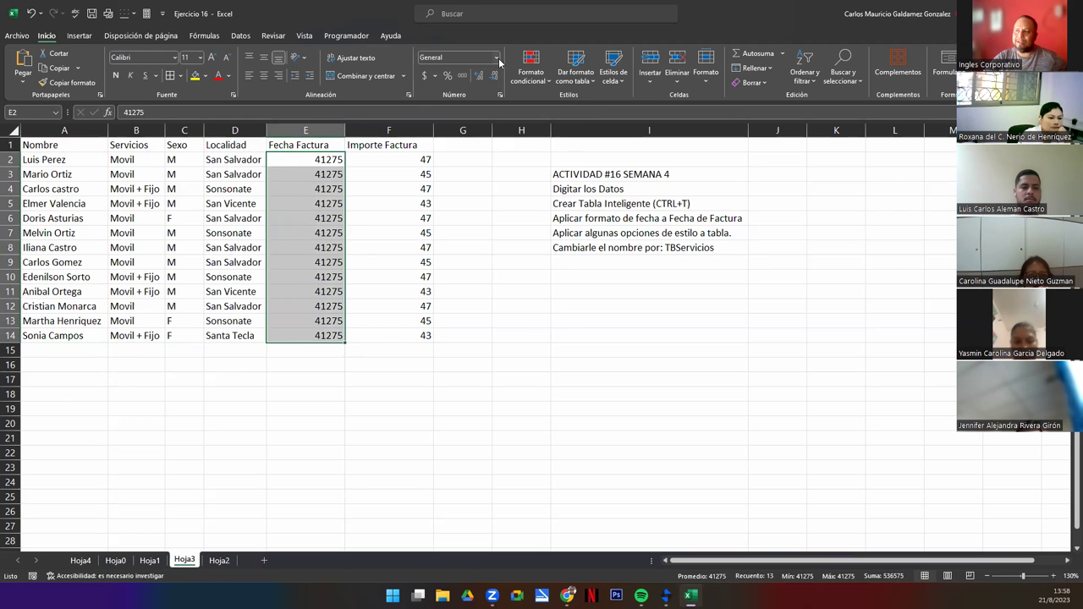
click(496, 57)
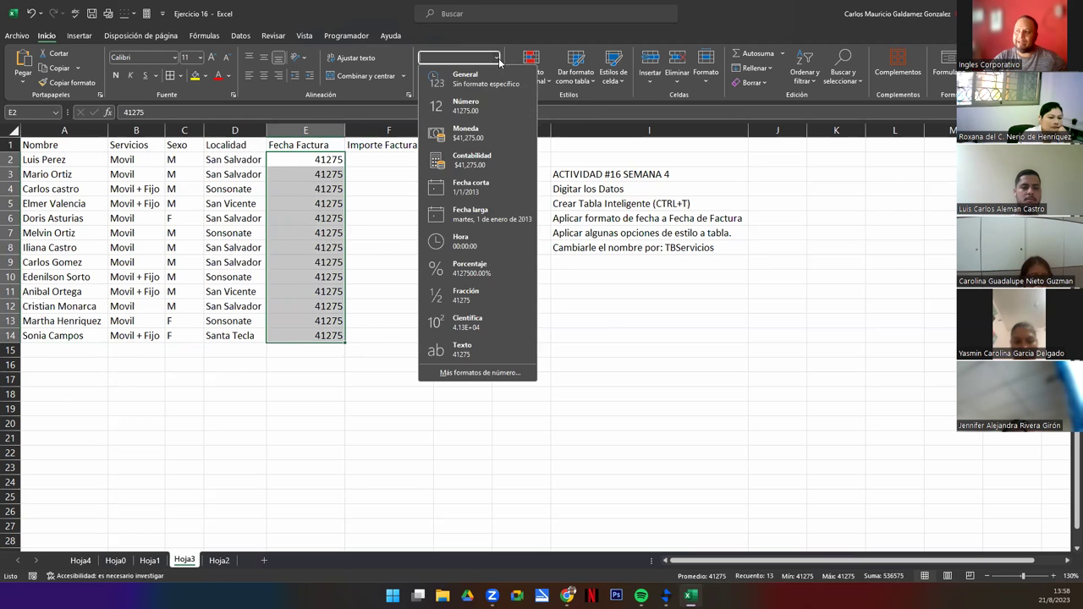
click(473, 187)
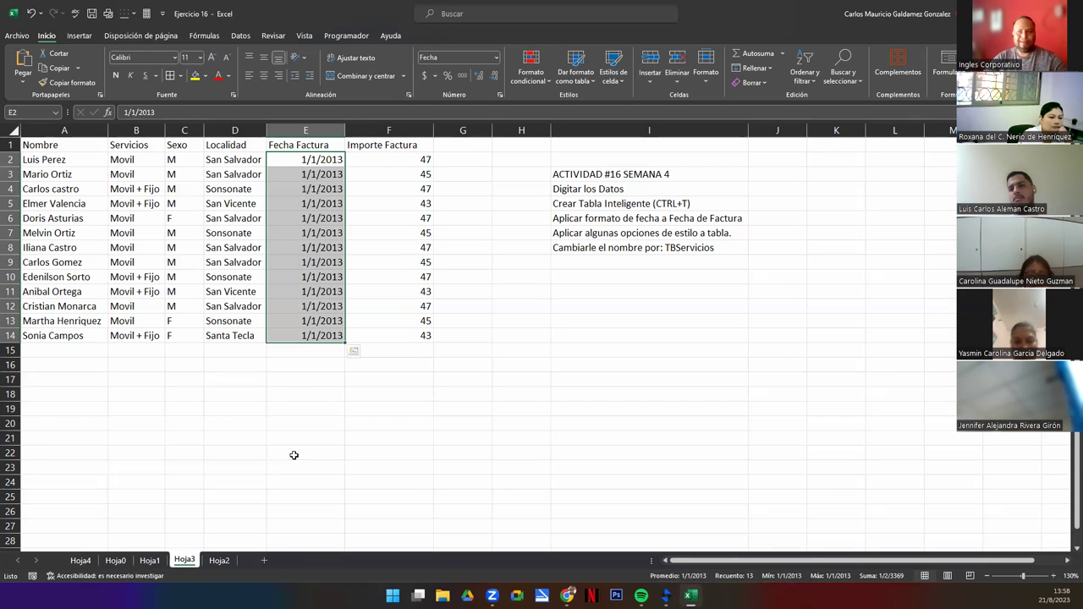
key(ctrl+z)
drag(389, 159, 389, 335)
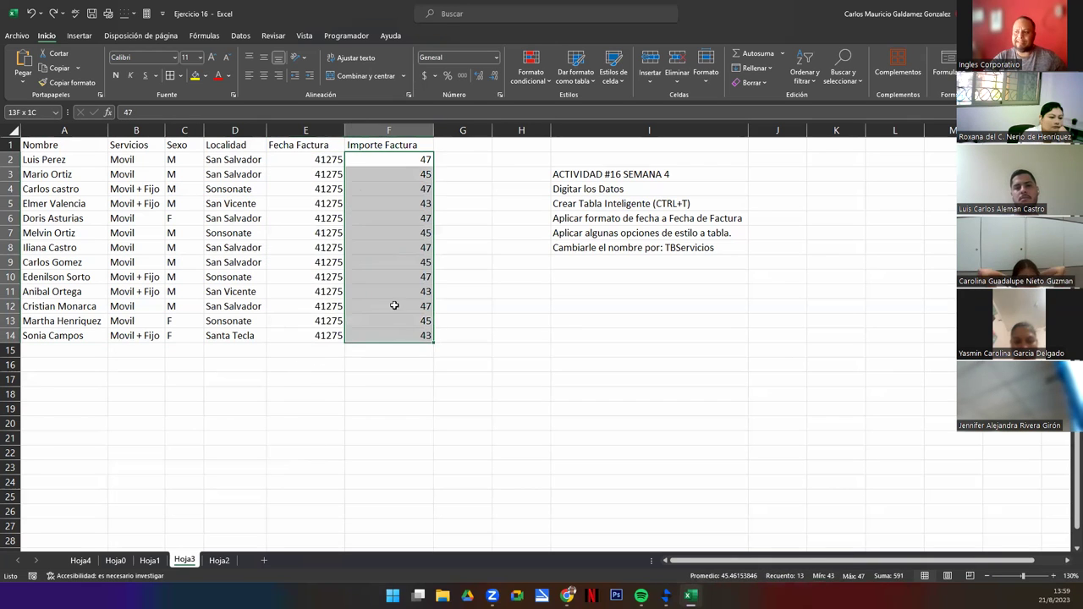
click(423, 77)
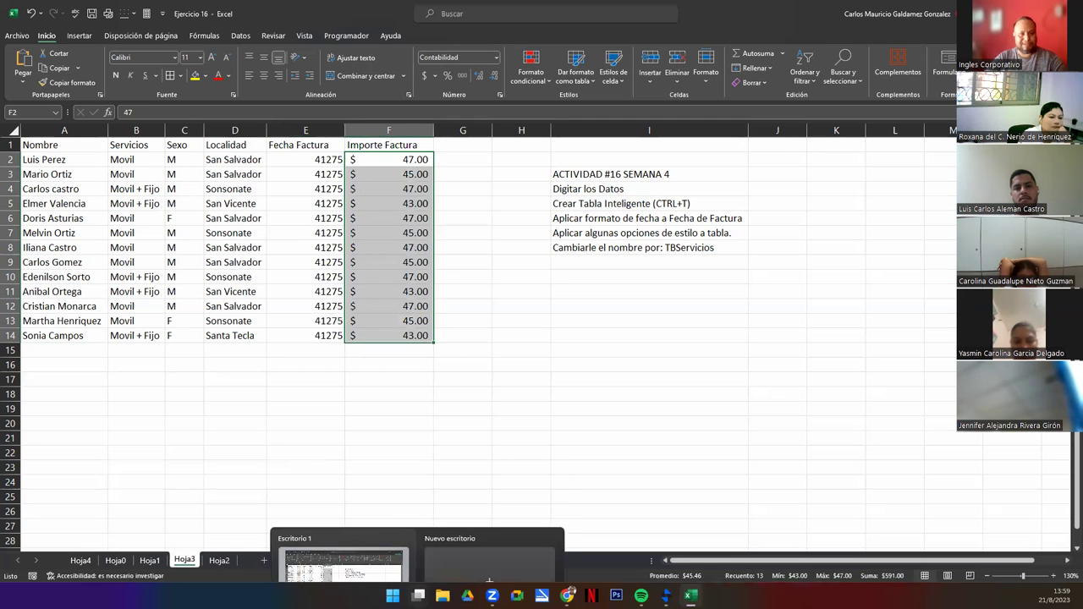
key(ctrl+z)
click(564, 237)
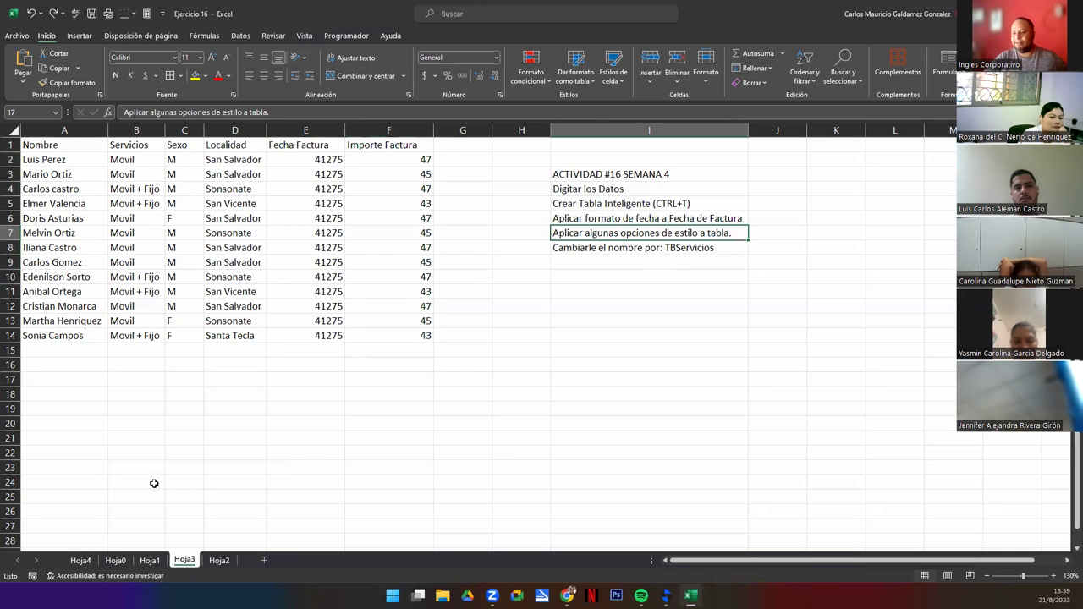
click(222, 560)
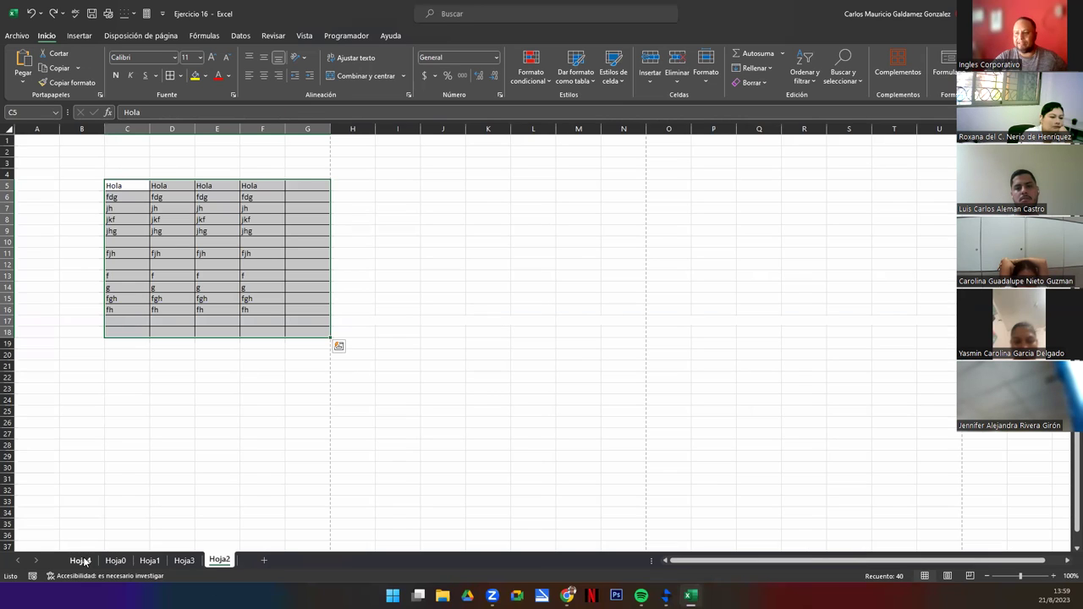
Step: Turn the grade table's Fila de totales off and back on in Hoja0
click(82, 560)
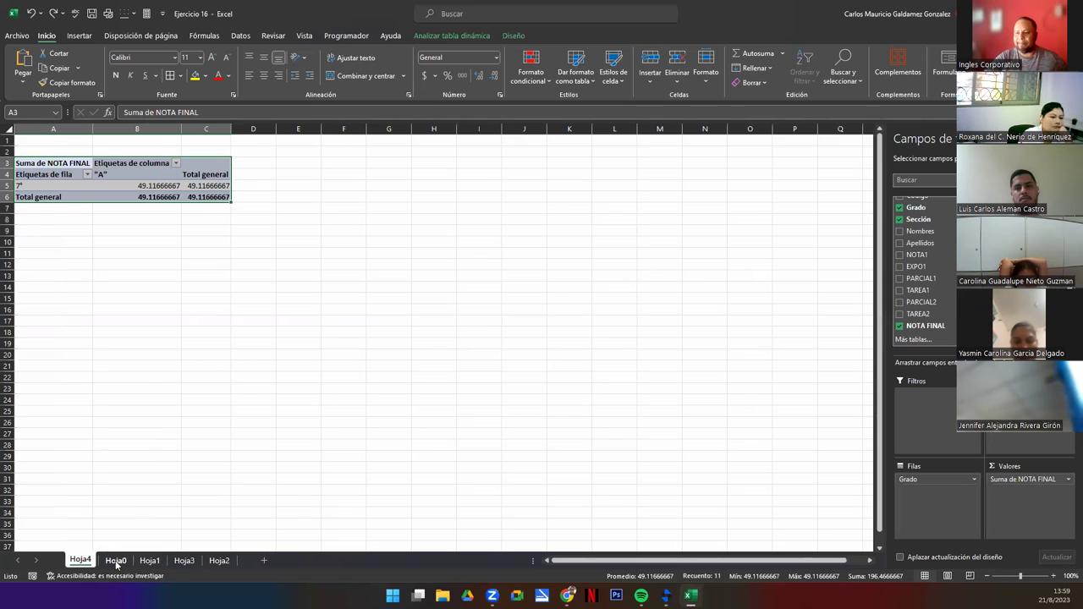
click(116, 560)
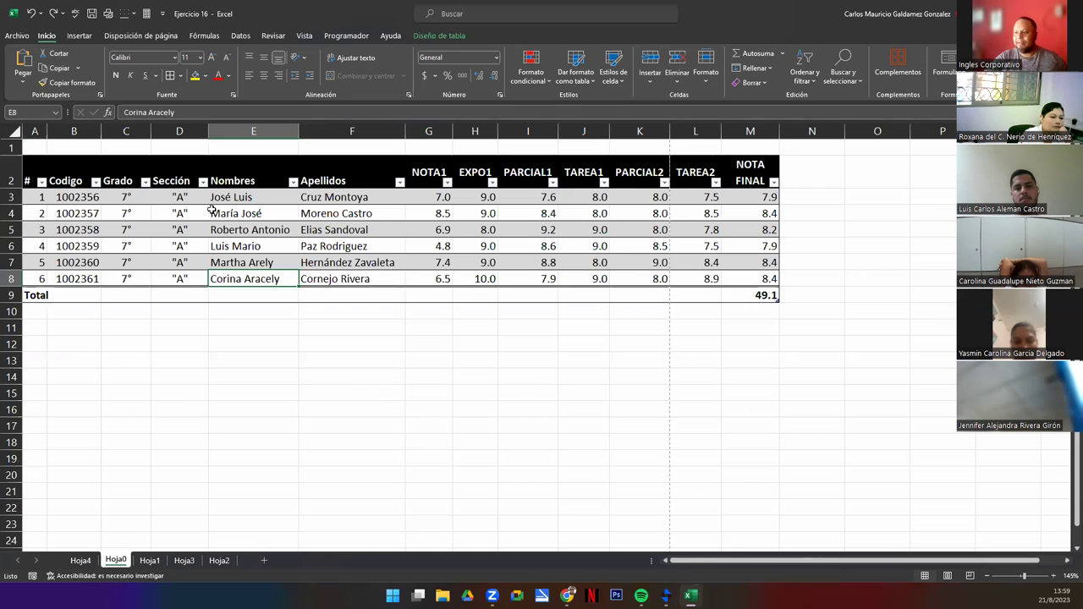
click(442, 36)
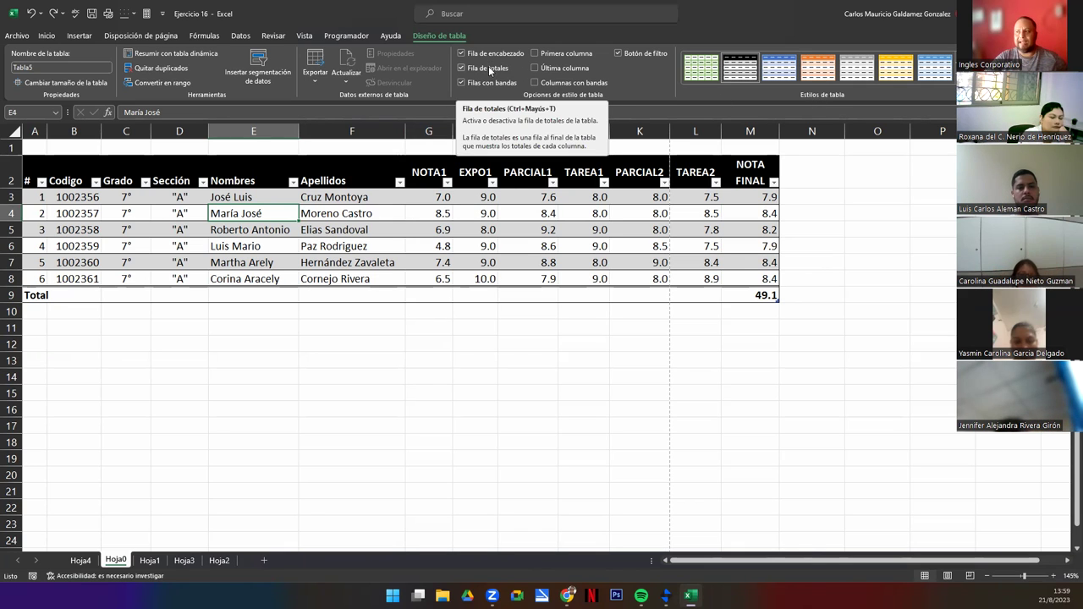
click(488, 66)
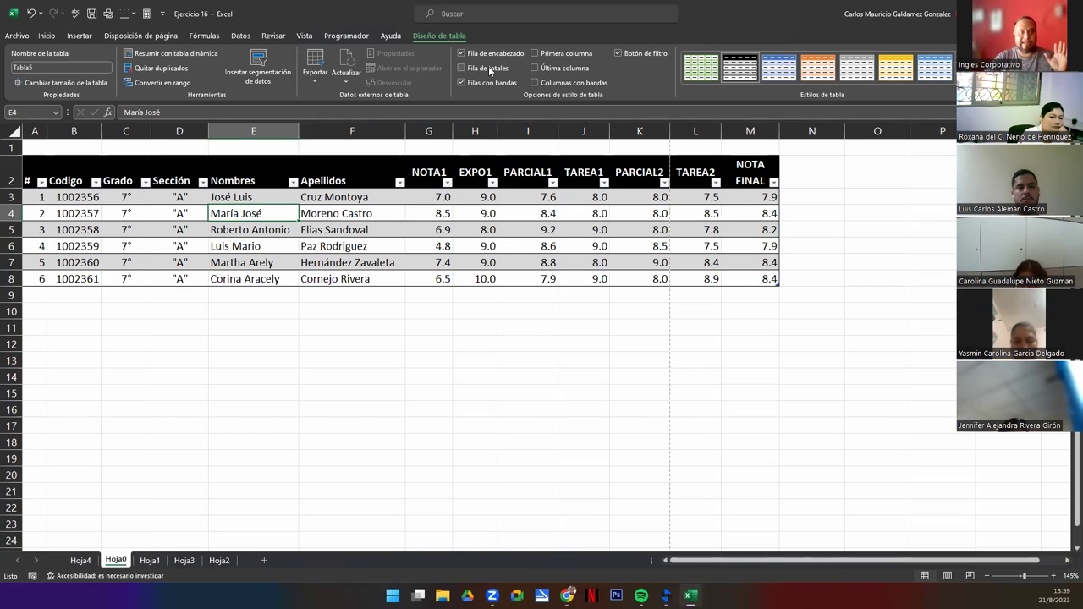
click(461, 68)
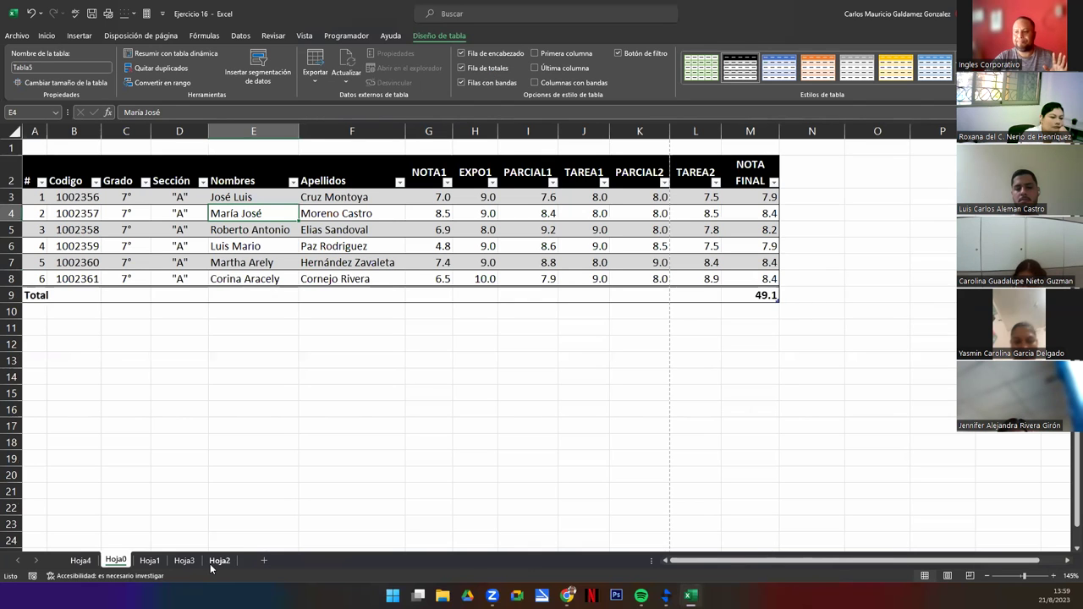
Step: Check the TBServicios renaming instruction, then select the Tabla5 table name field without changing it
click(213, 561)
click(186, 562)
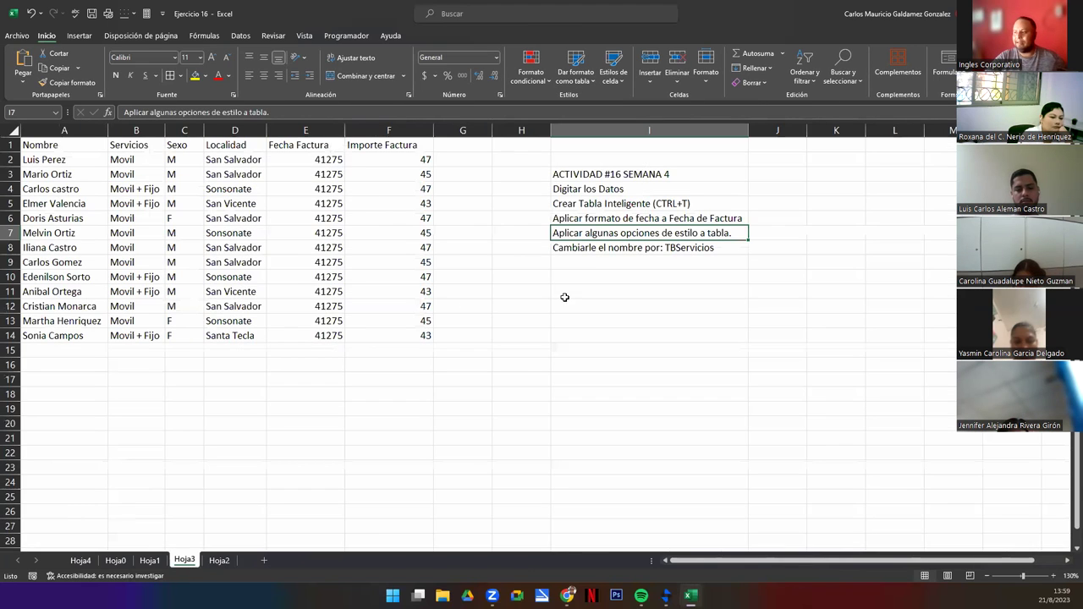
click(566, 251)
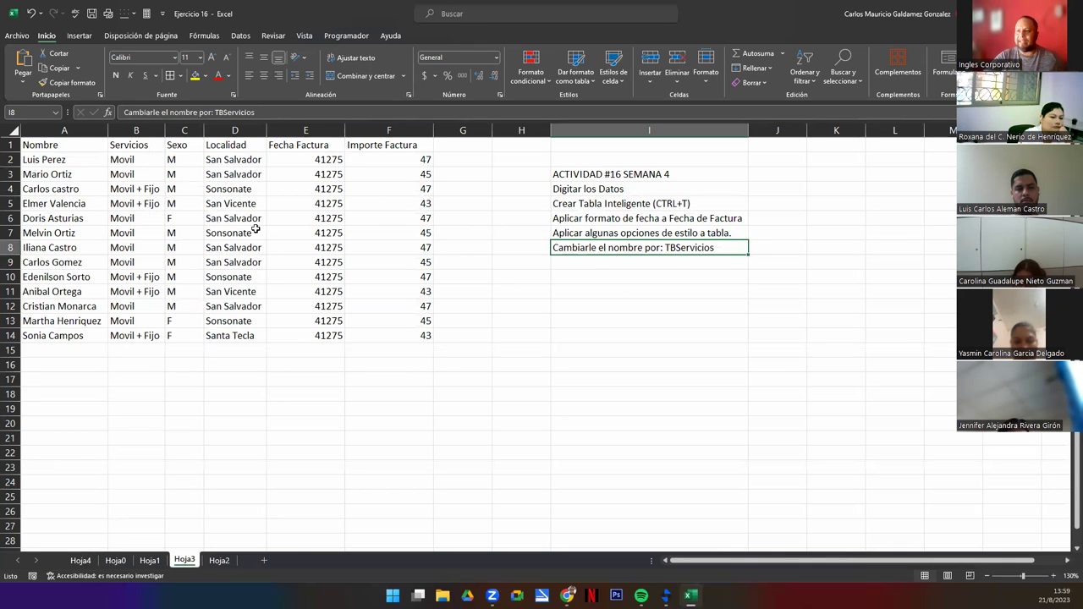
click(116, 560)
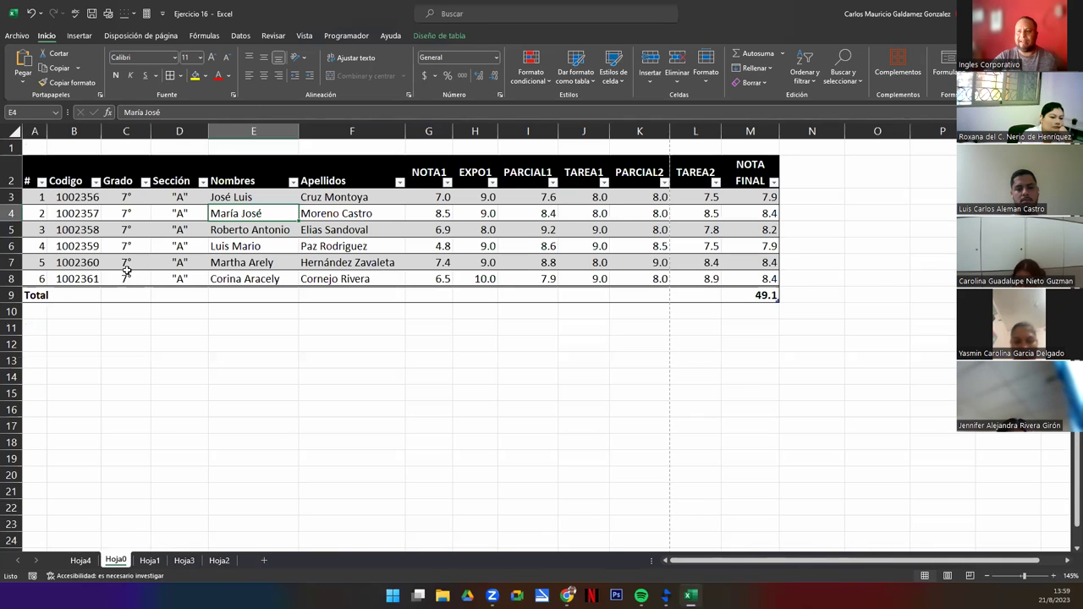
click(59, 66)
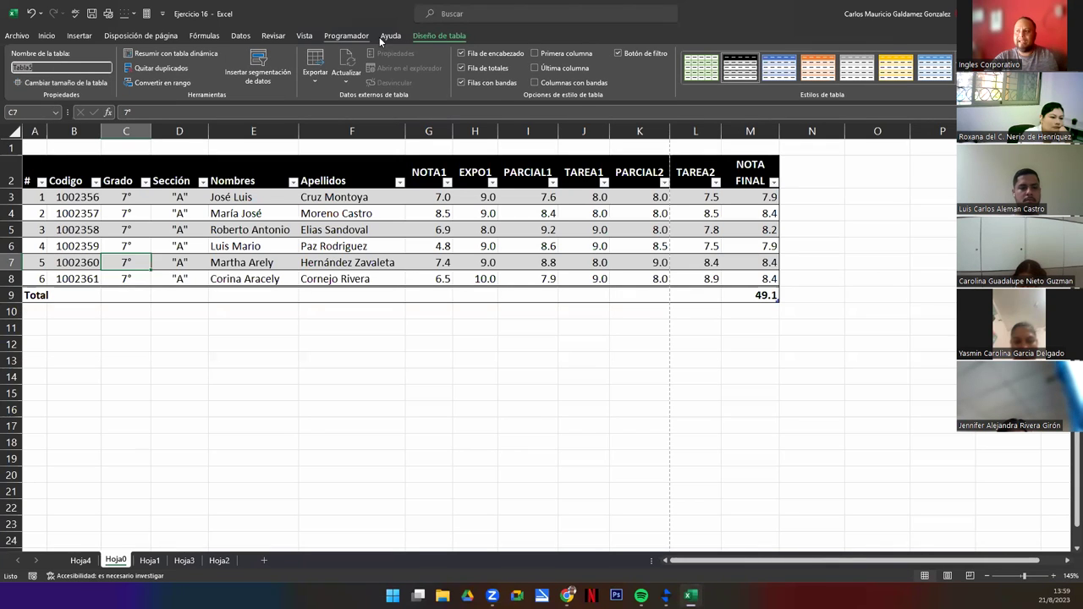
click(55, 66)
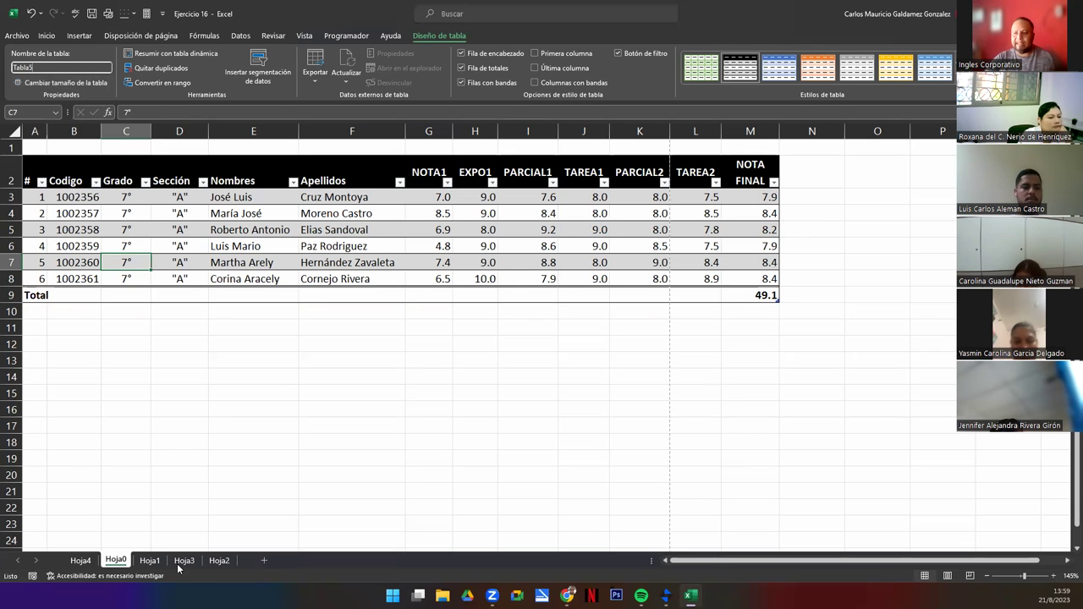
Step: Return to Hoja3 and select, then deselect, the data and instructions range A1:I14
click(221, 560)
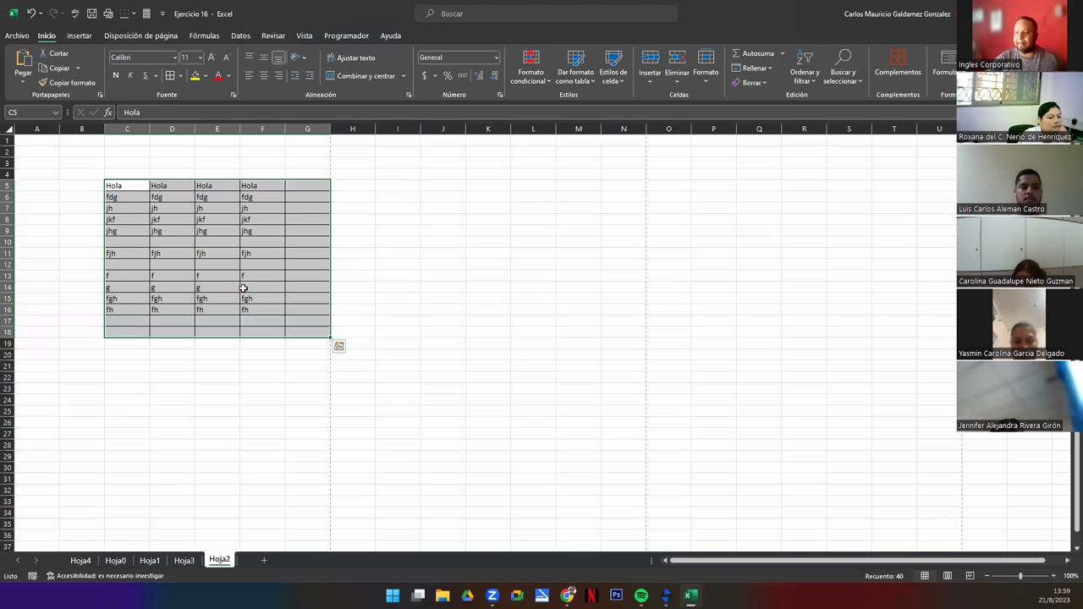
click(184, 560)
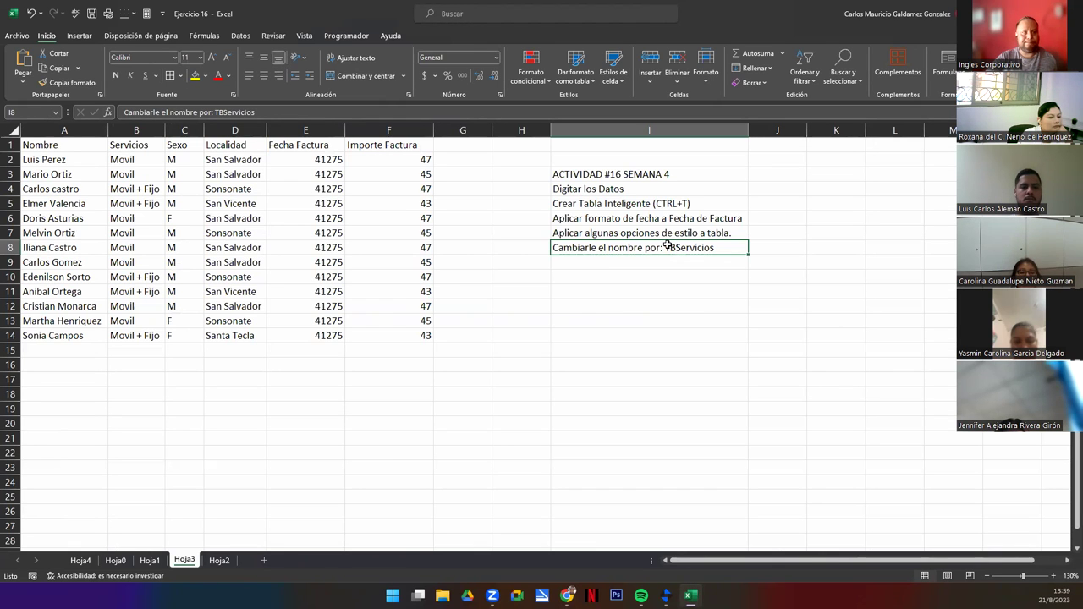
drag(64, 149, 655, 342)
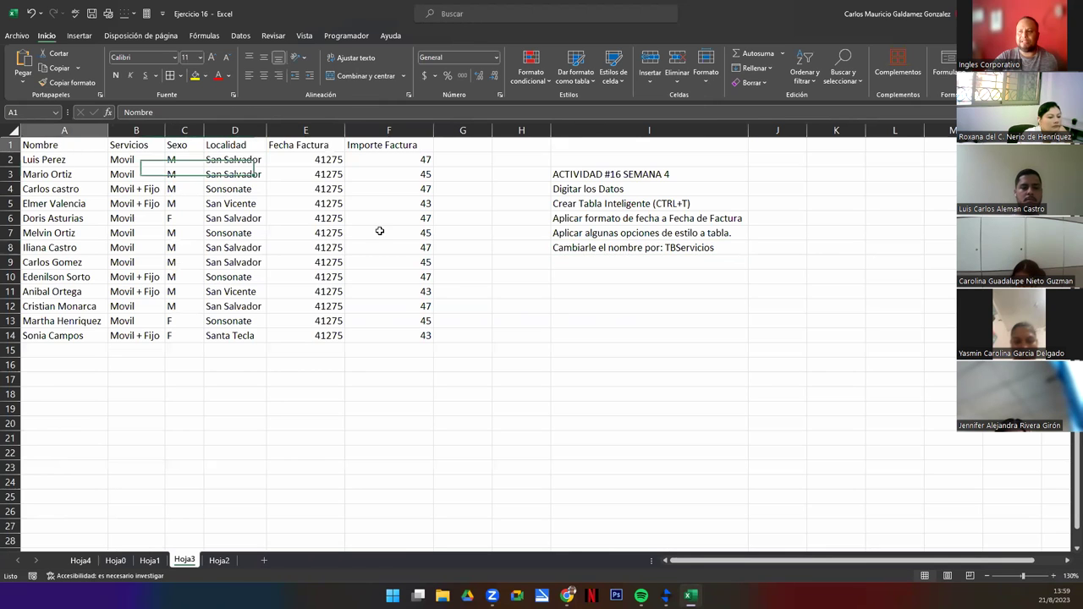
click(636, 335)
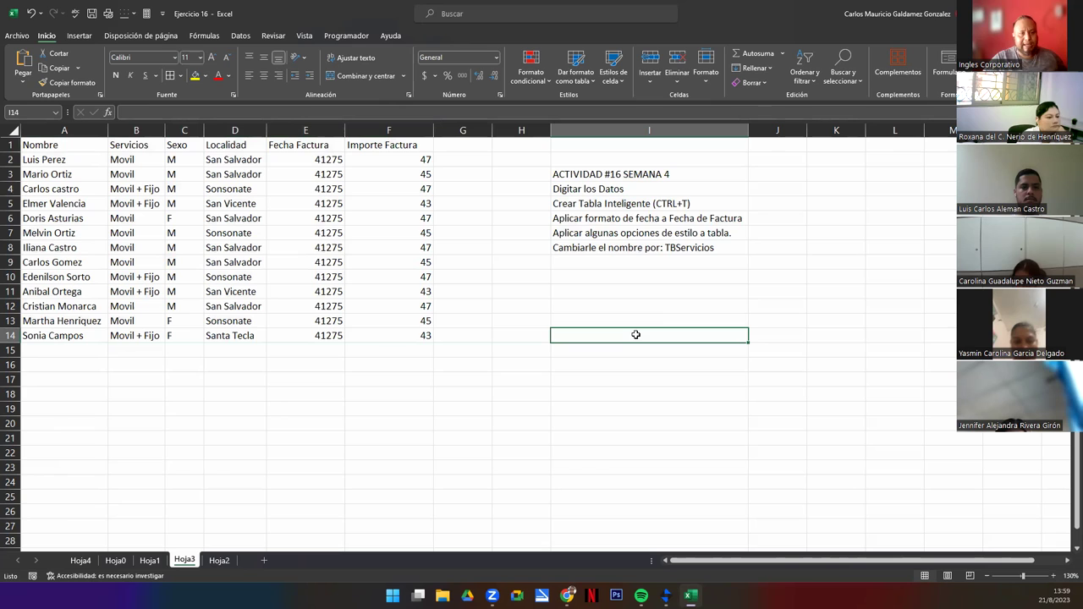